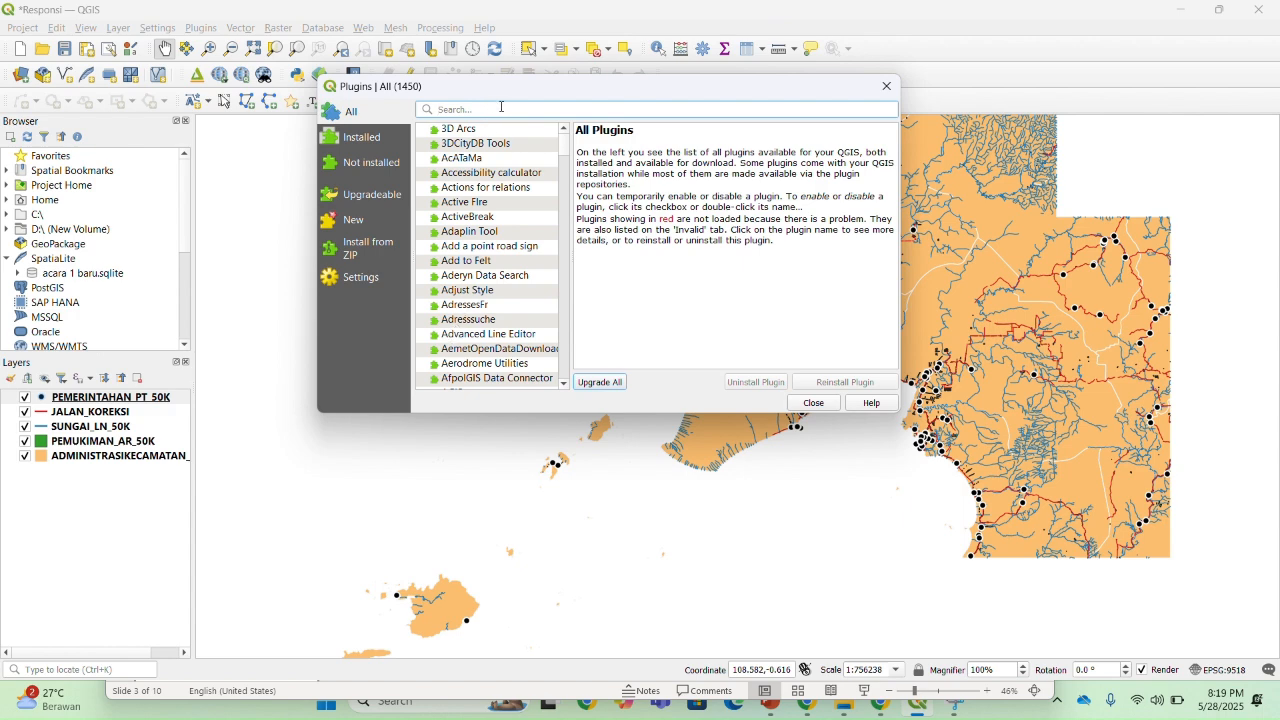
# Search the plugin manager for "qgis2", check that the qgis2web plugin is installed, and close the manager
pyautogui.write('qgis')
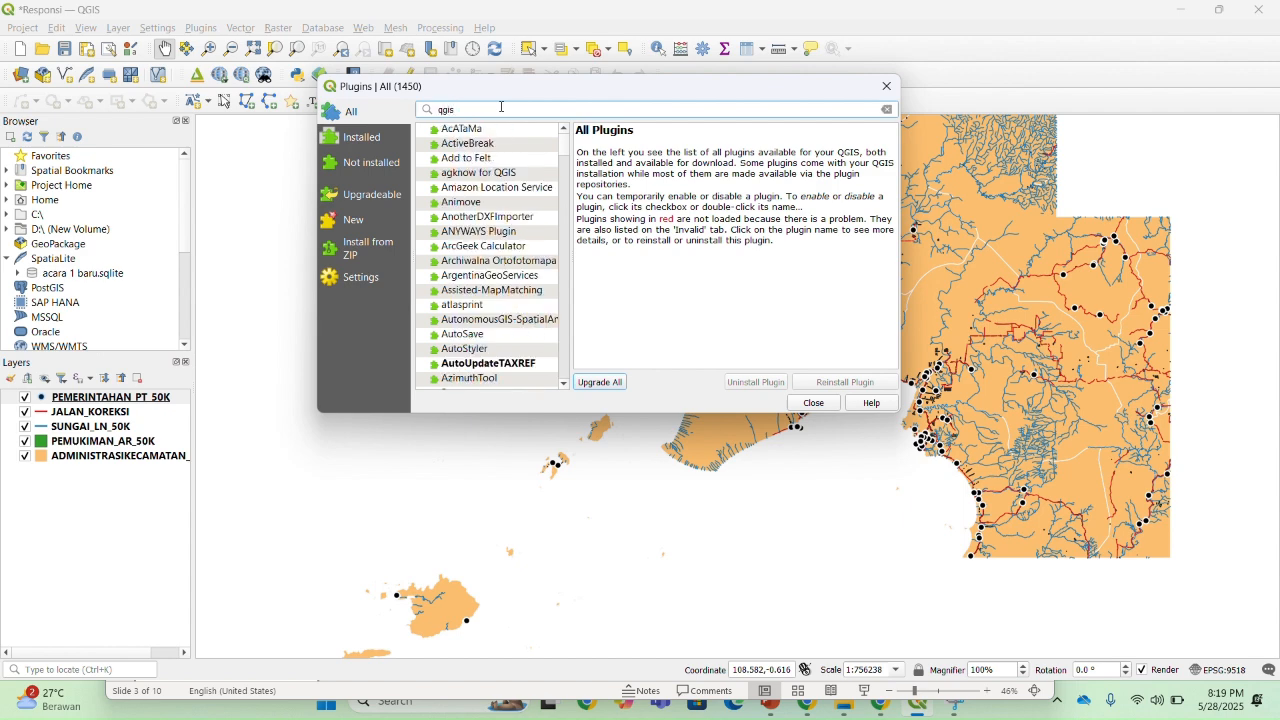
pyautogui.write('2')
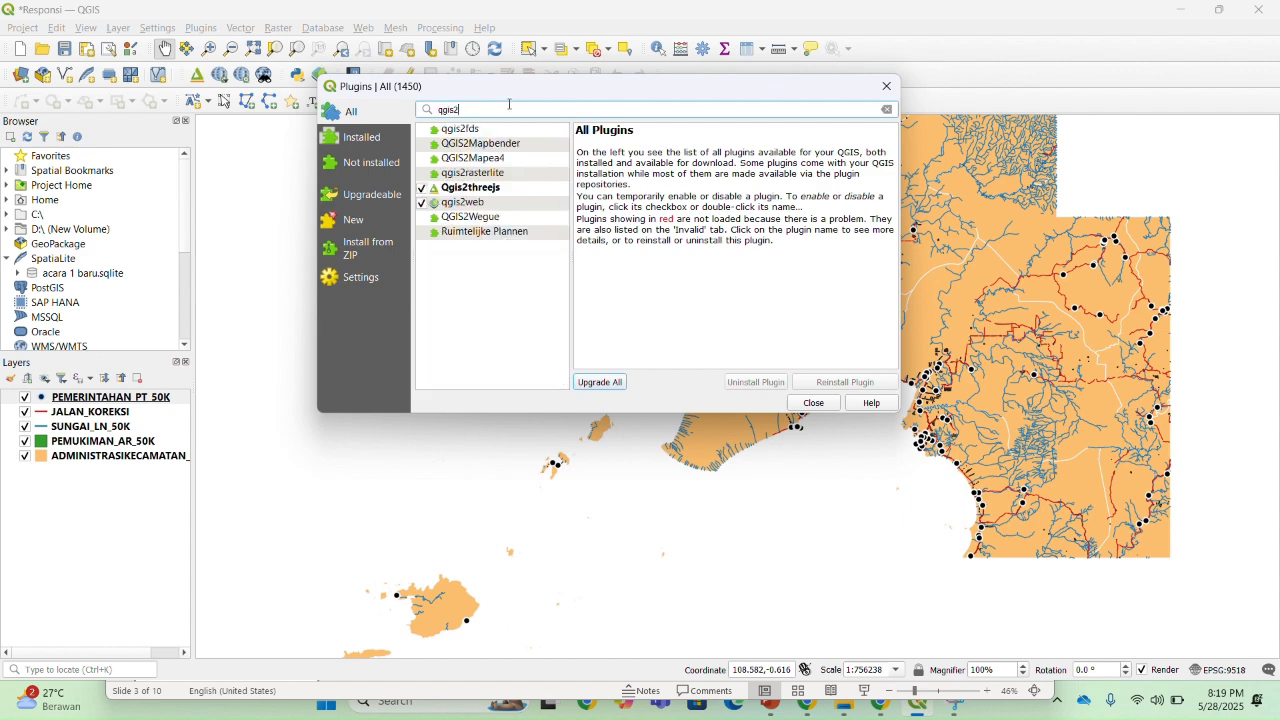
pyautogui.click(479, 207)
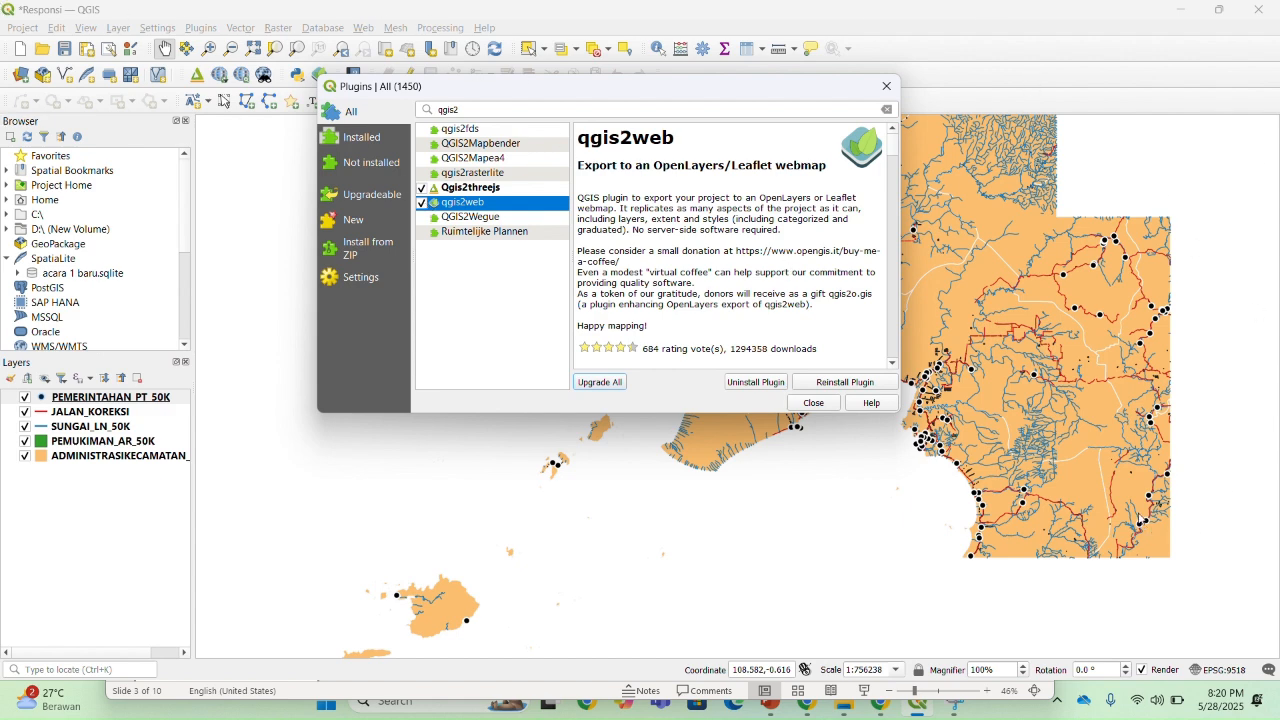
pyautogui.click(812, 403)
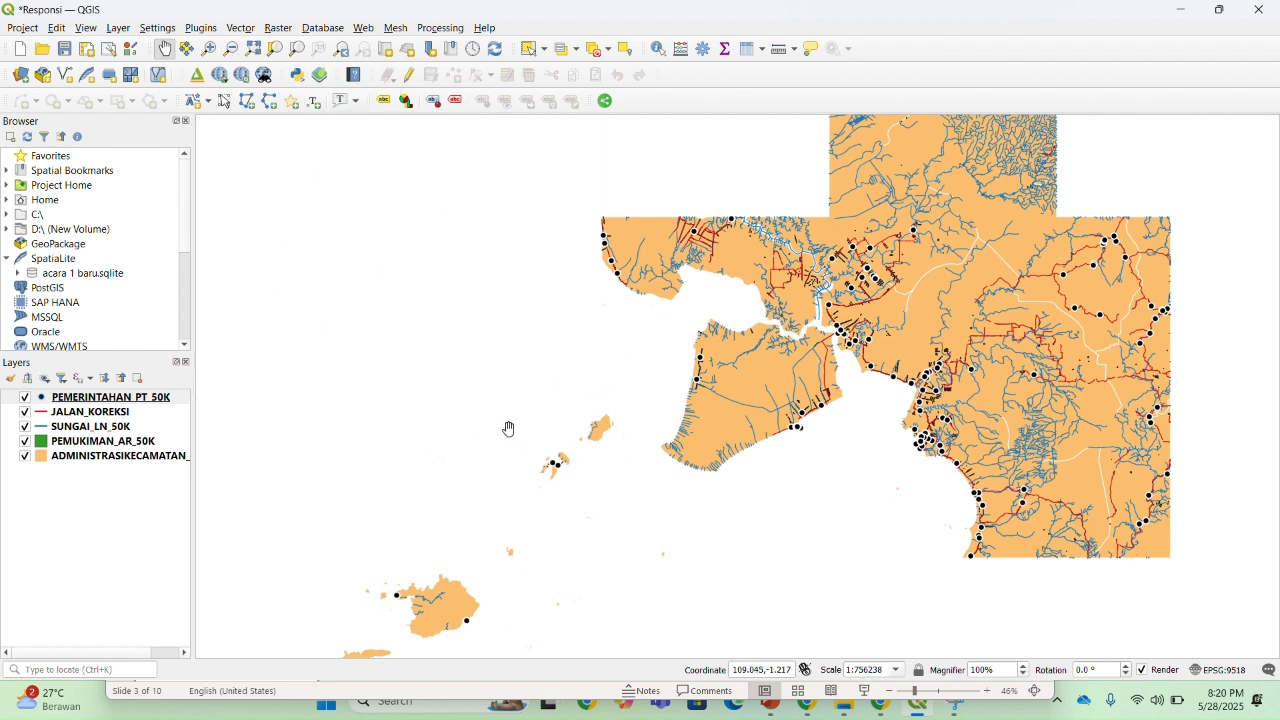
pyautogui.click(16, 31)
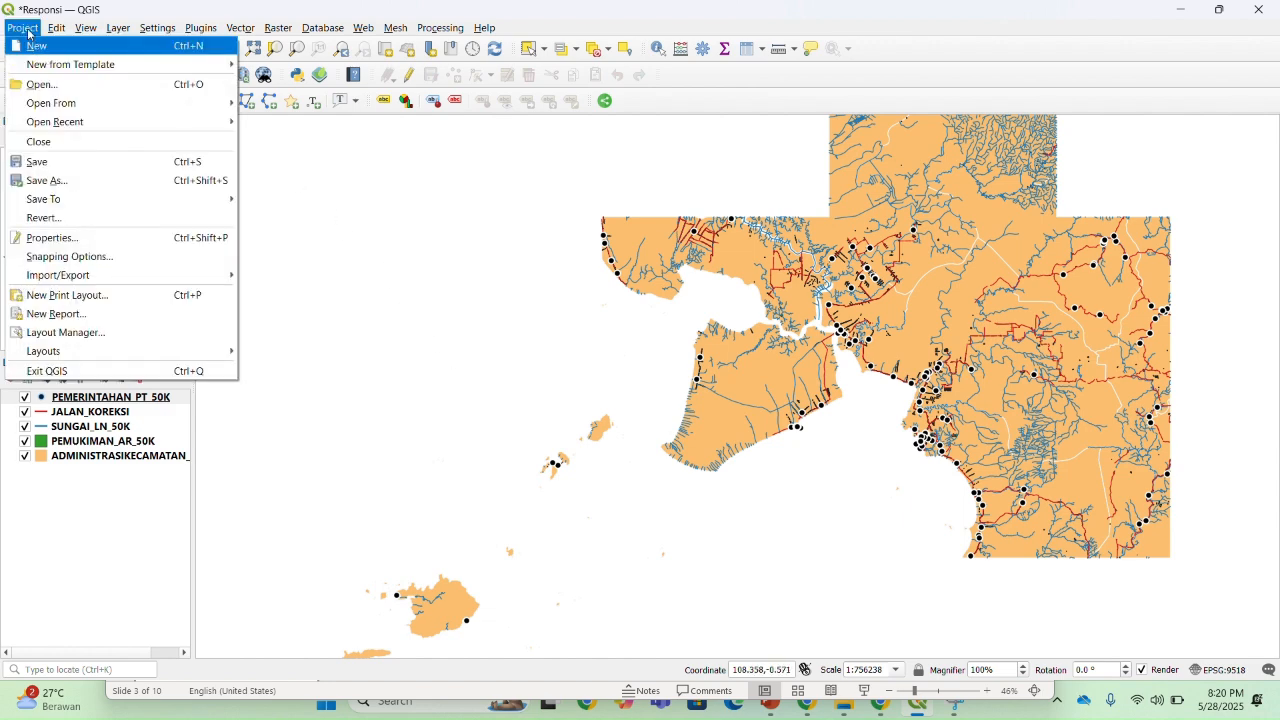
pyautogui.click(28, 31)
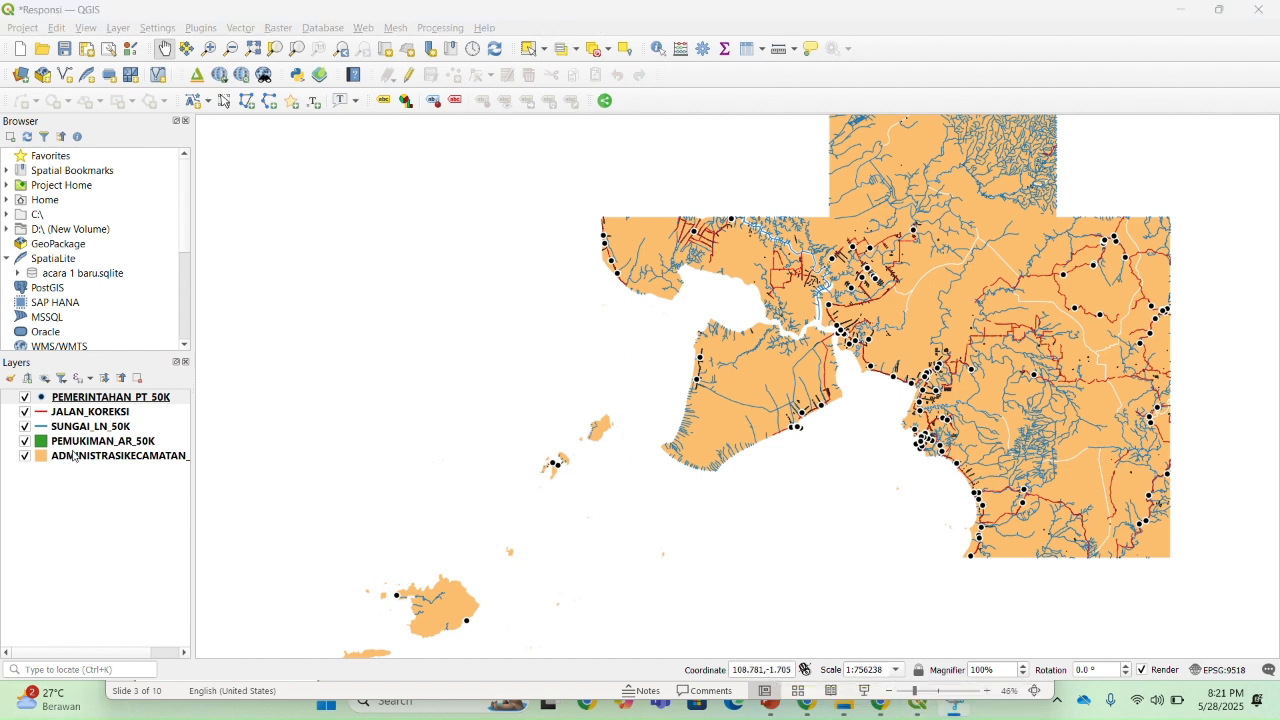
# Open the attribute table of the JALAN_KOREKSI layer
pyautogui.click(85, 413)
pyautogui.rightClick(85, 413)
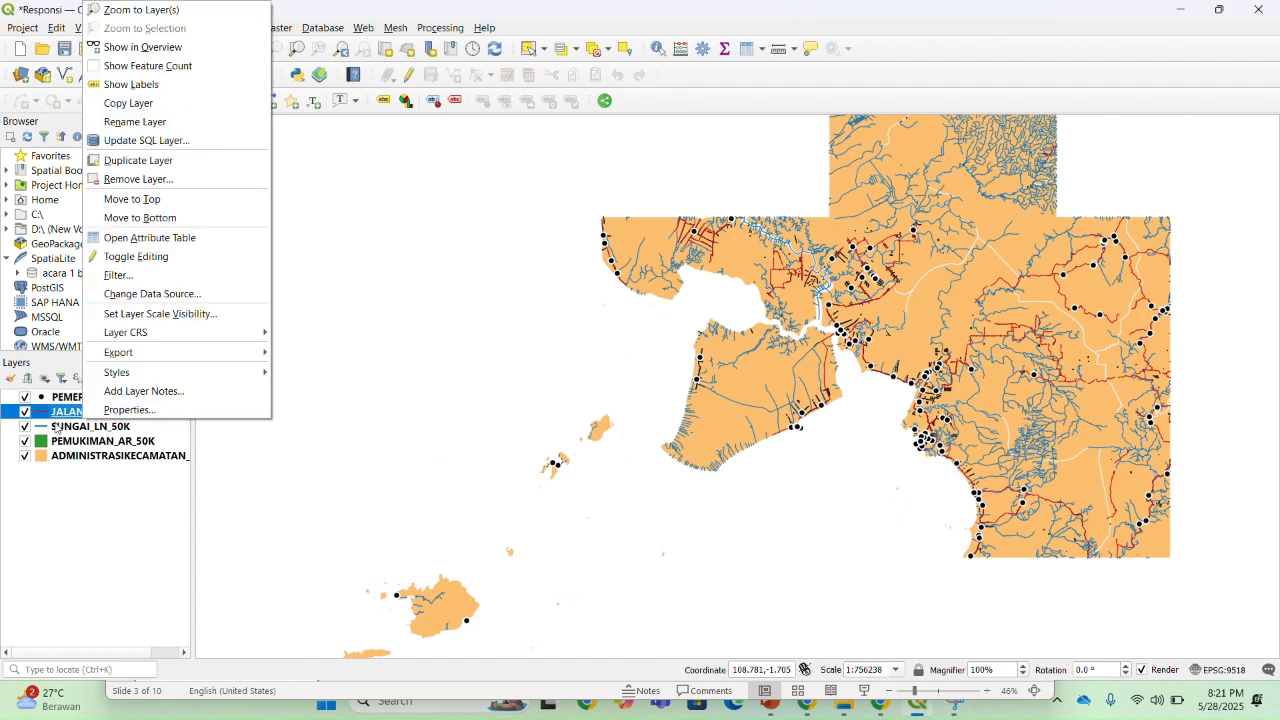
pyautogui.click(100, 508)
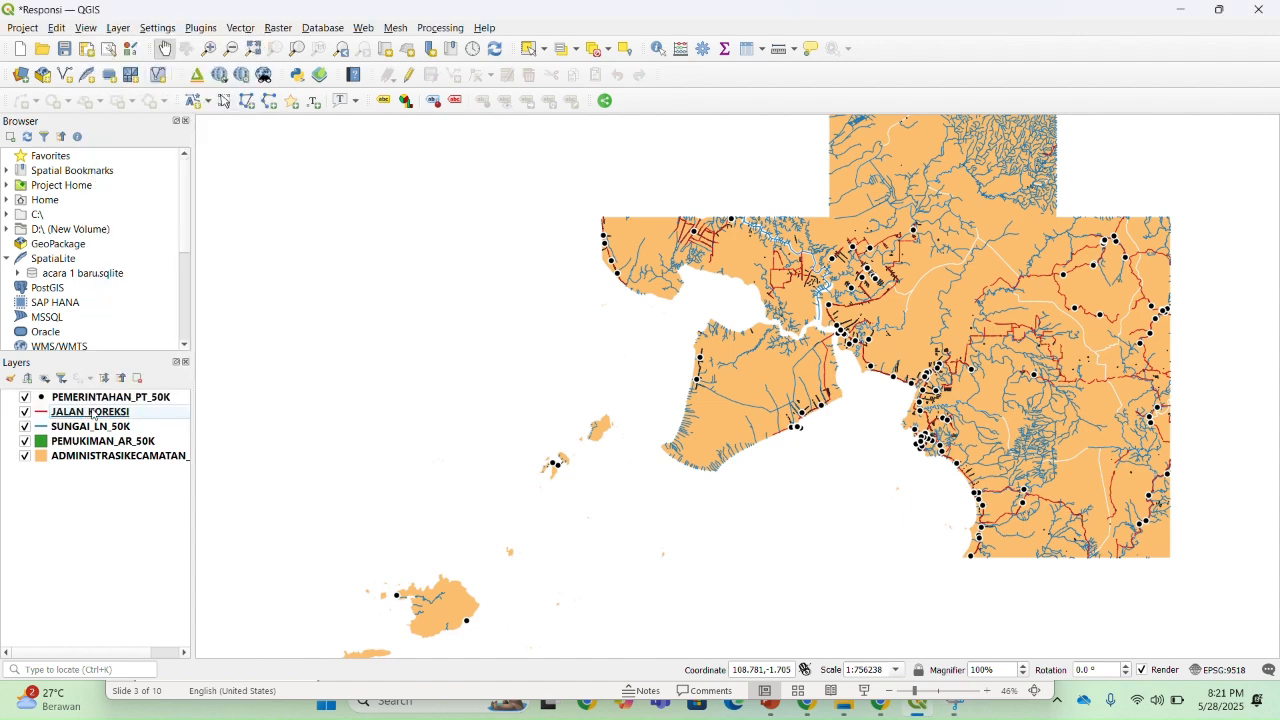
pyautogui.rightClick(91, 412)
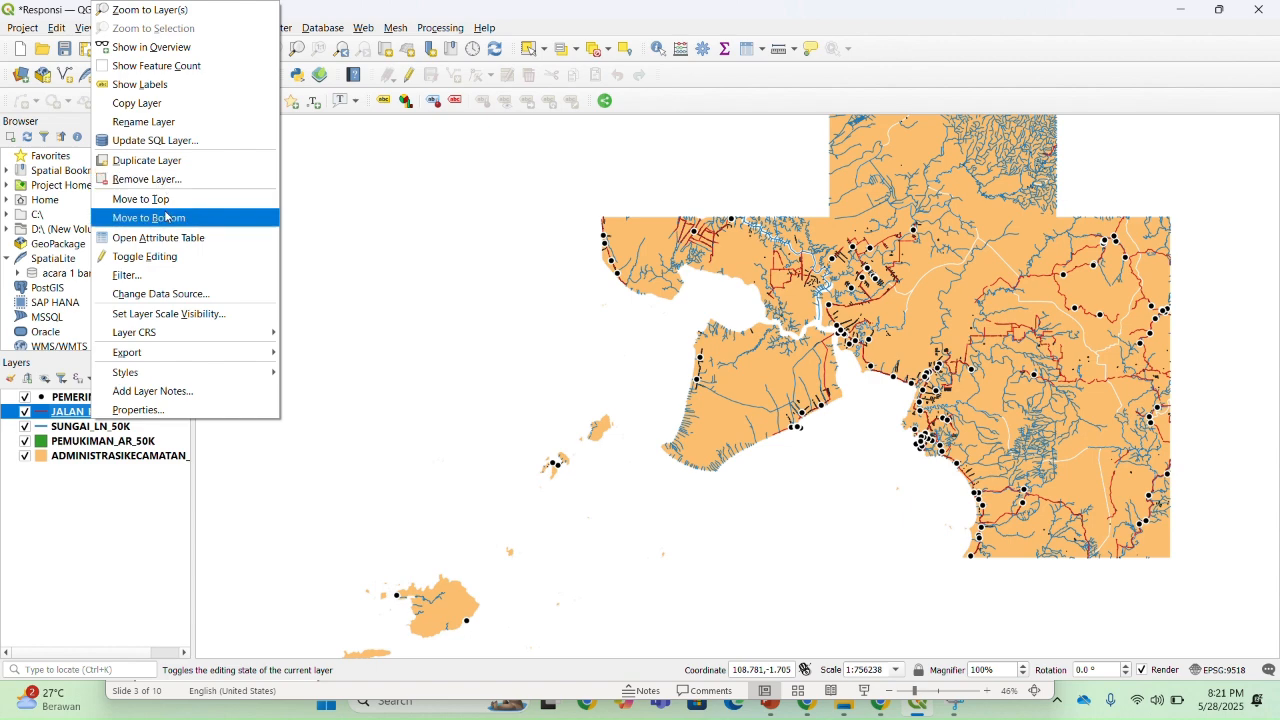
pyautogui.click(163, 240)
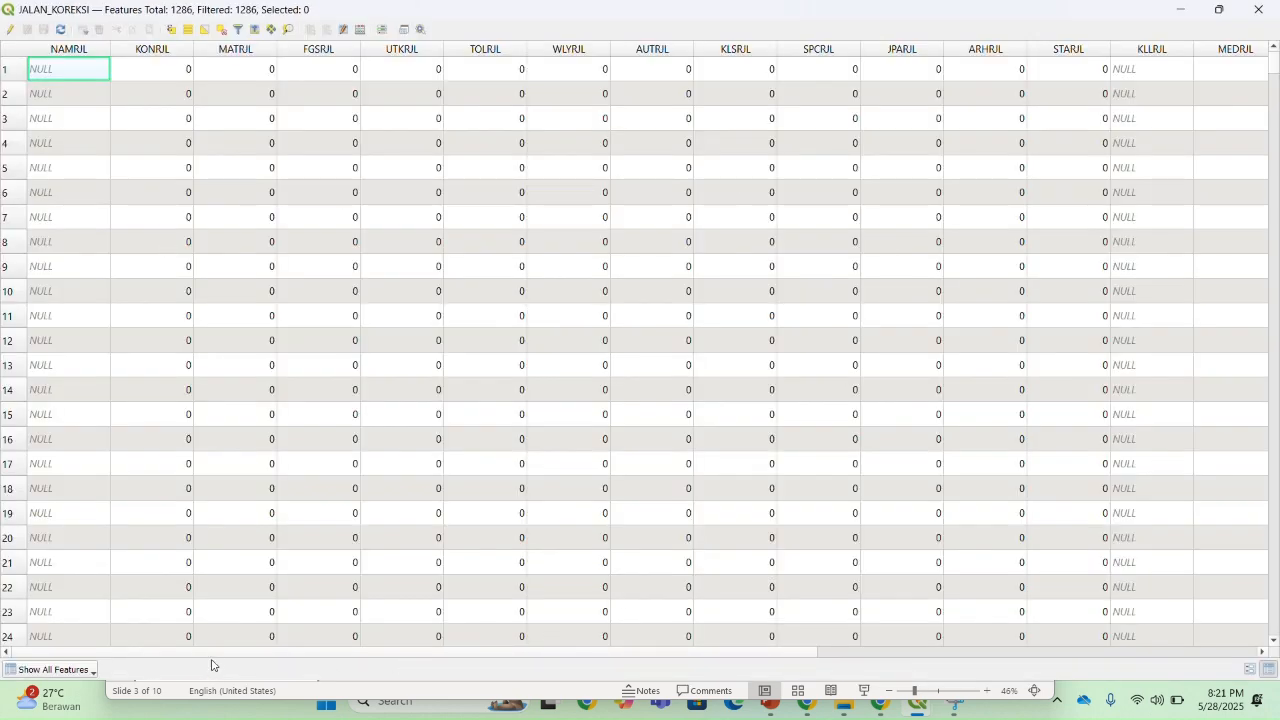
# Sort the road records by the REMARK field, review the road classes through the last record, and close the table
pyautogui.moveTo(230, 652); pyautogui.dragTo(866, 620)
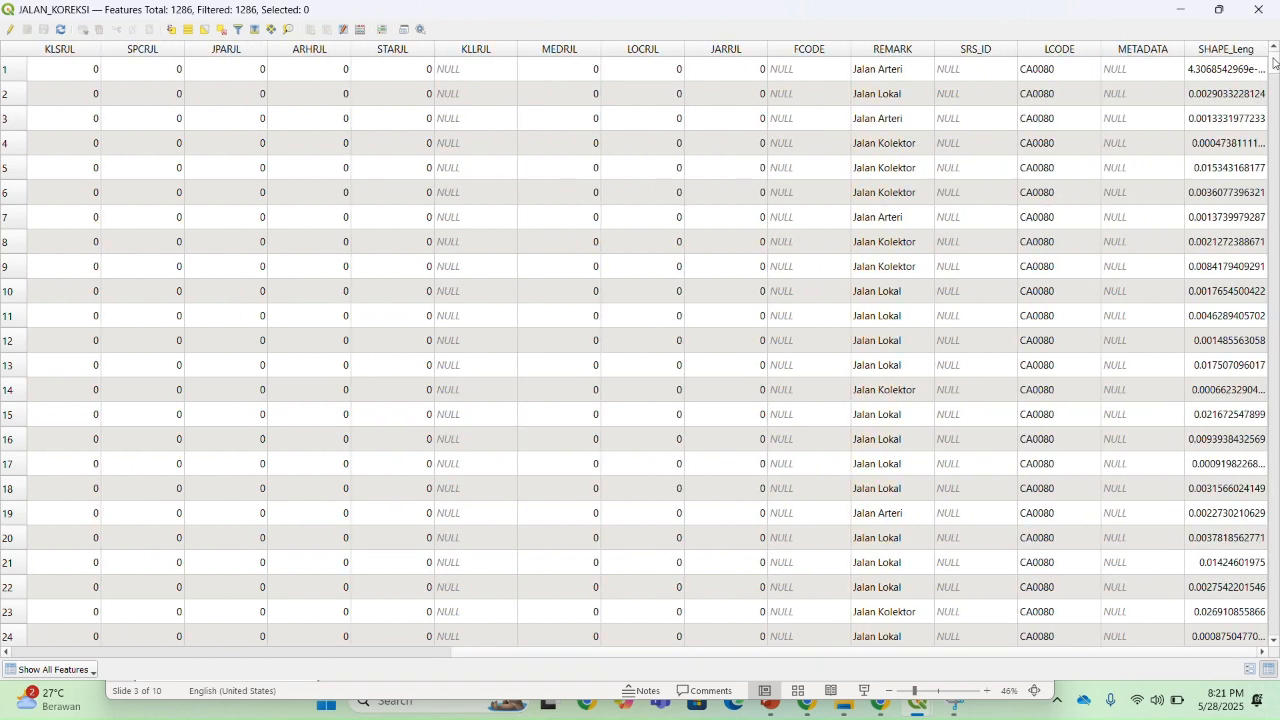
pyautogui.moveTo(1274, 63); pyautogui.dragTo(1267, 27)
pyautogui.click(892, 55)
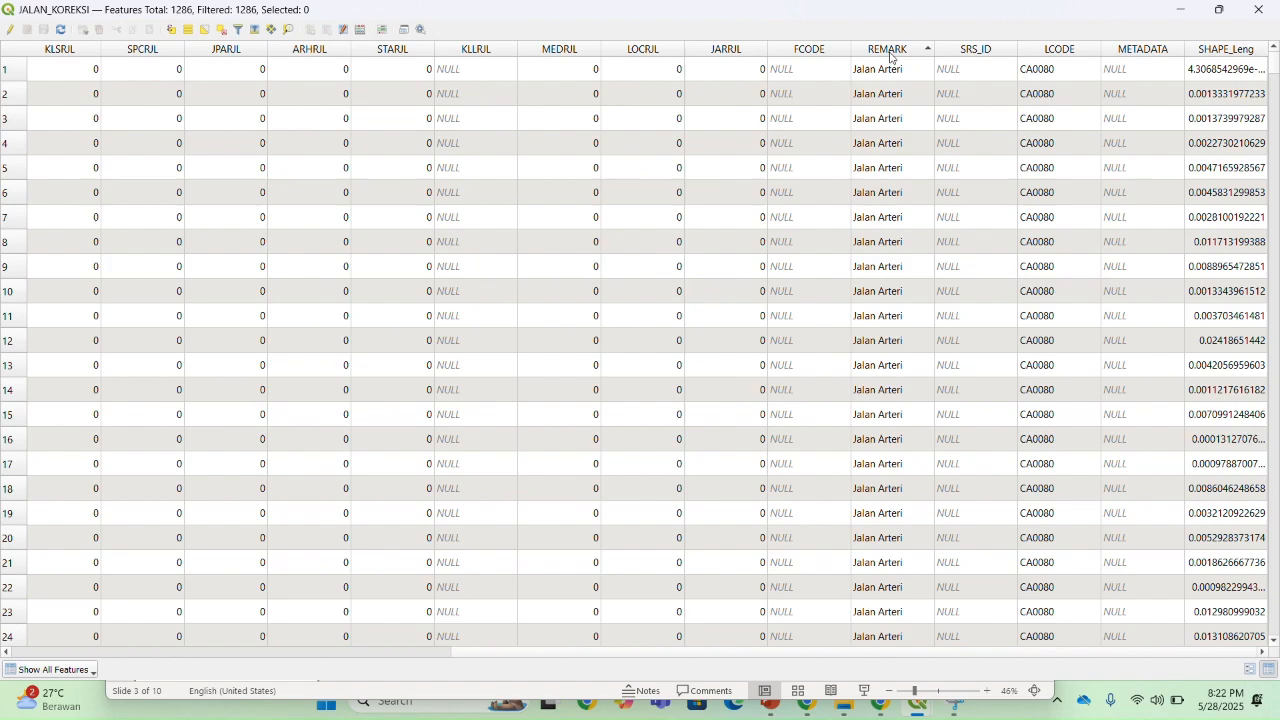
pyautogui.scroll(-4, 909, 253)
pyautogui.scroll(-20, 891, 294)
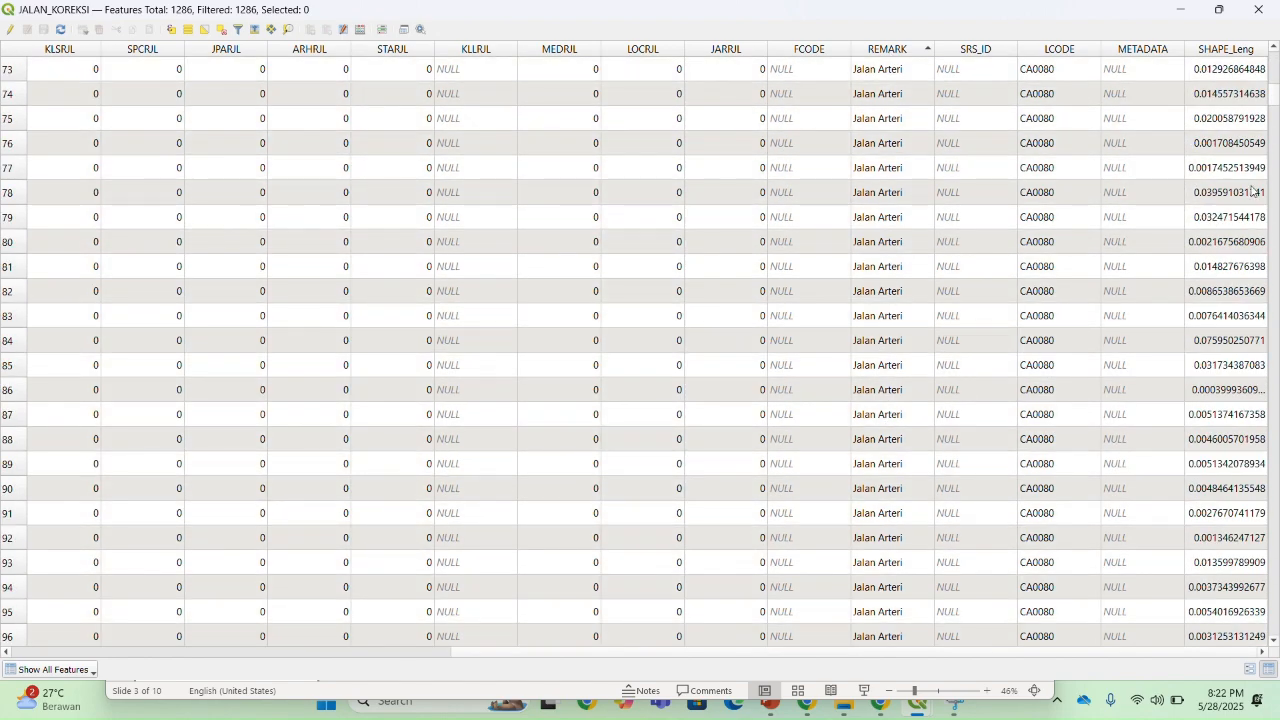
pyautogui.moveTo(1275, 97); pyautogui.dragTo(1276, 623)
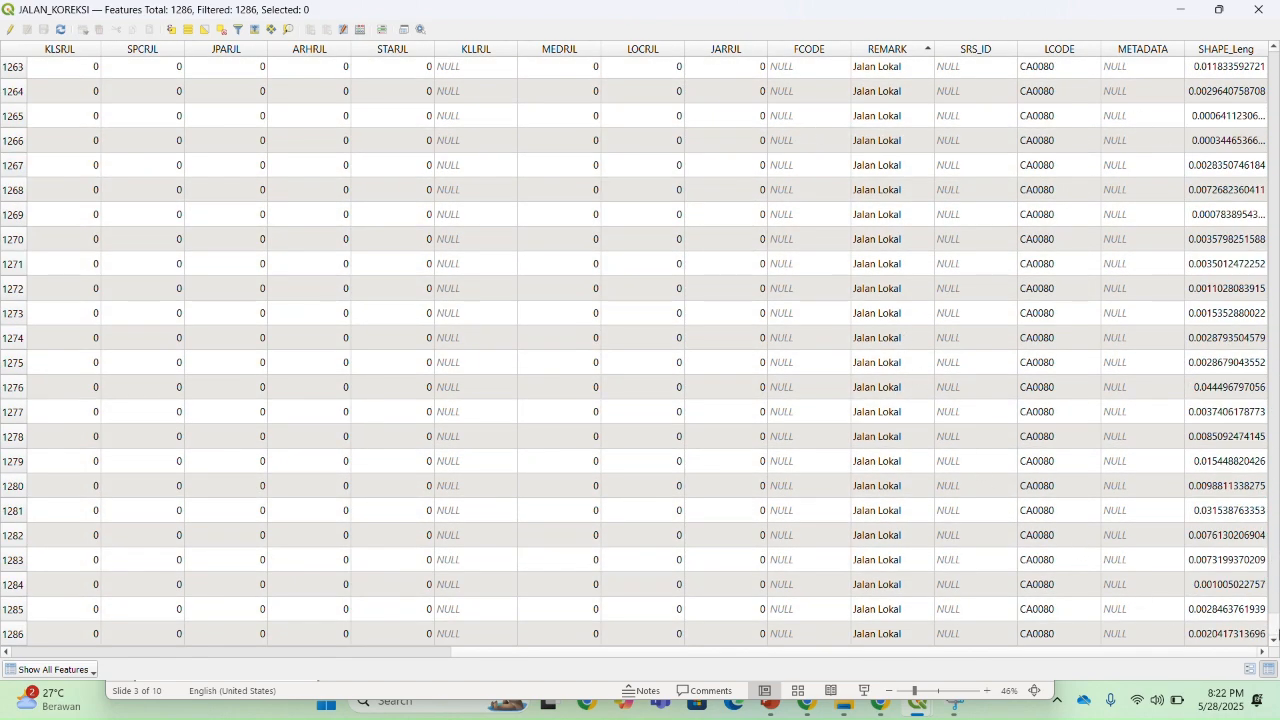
pyautogui.moveTo(1274, 636); pyautogui.dragTo(1274, 62)
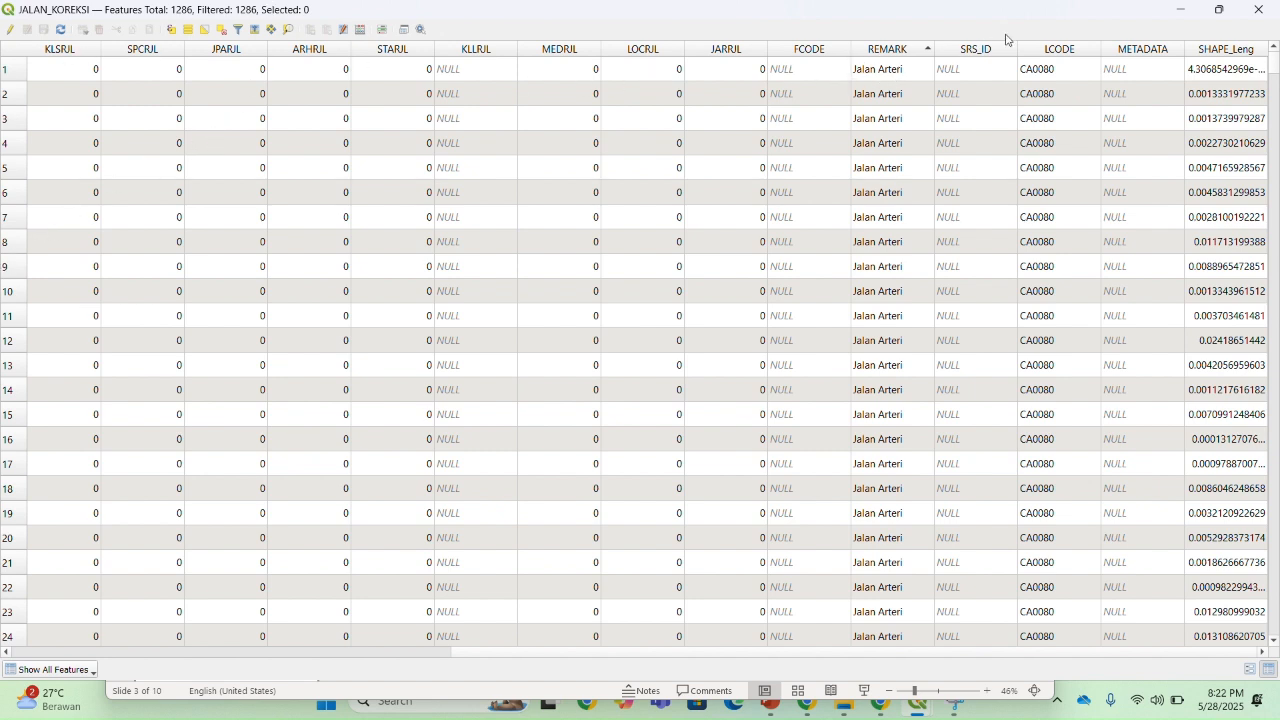
pyautogui.click(1256, 10)
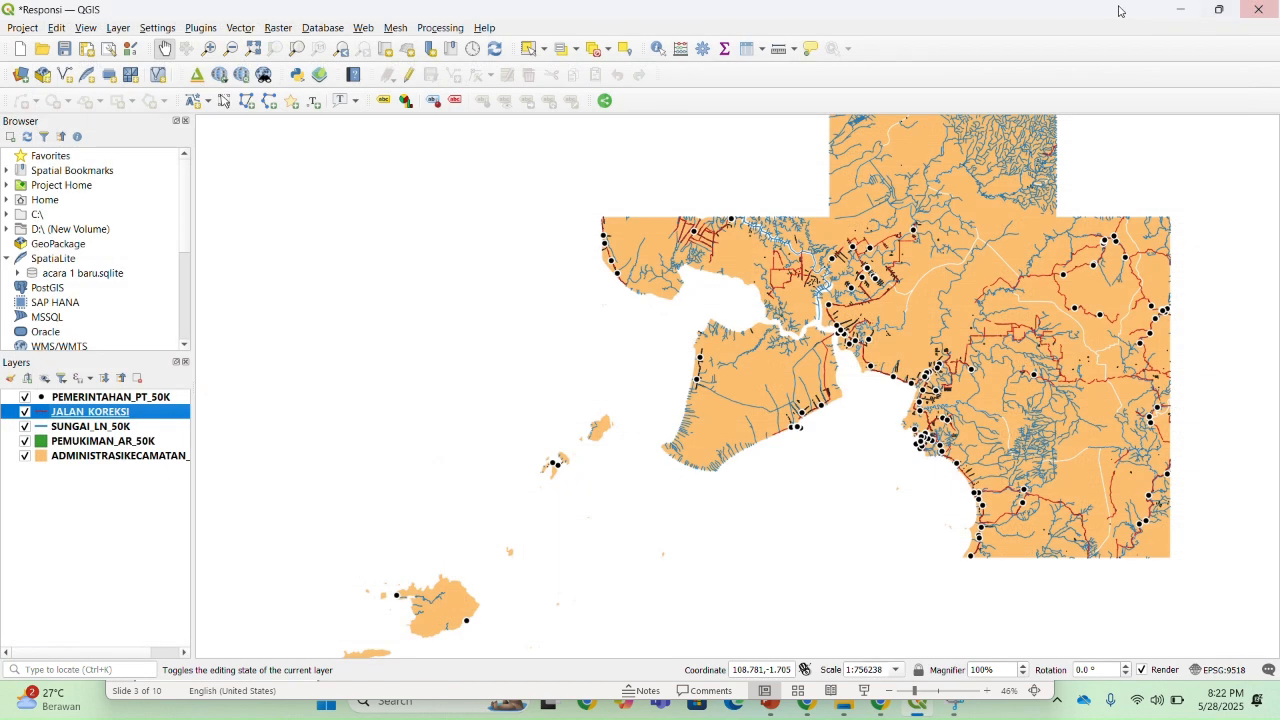
# Add the Google Satellite basemap to the project from QuickMapServices
pyautogui.click(552, 33)
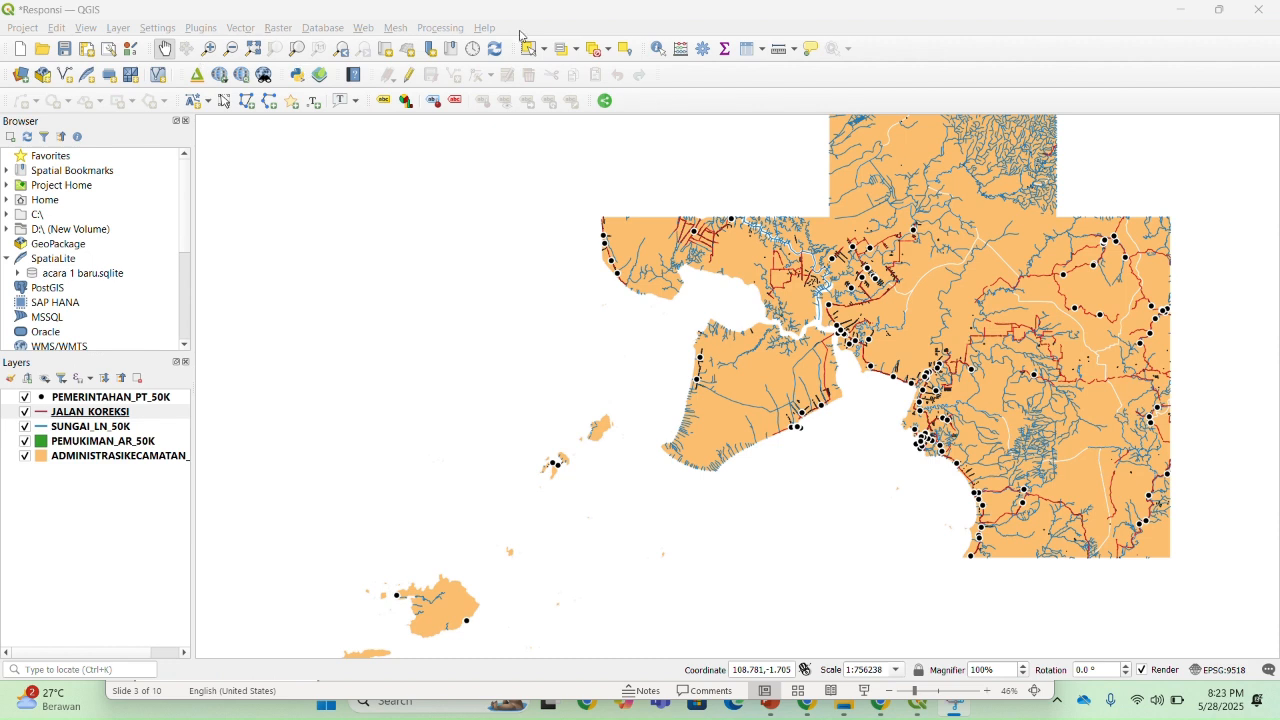
pyautogui.click(372, 28)
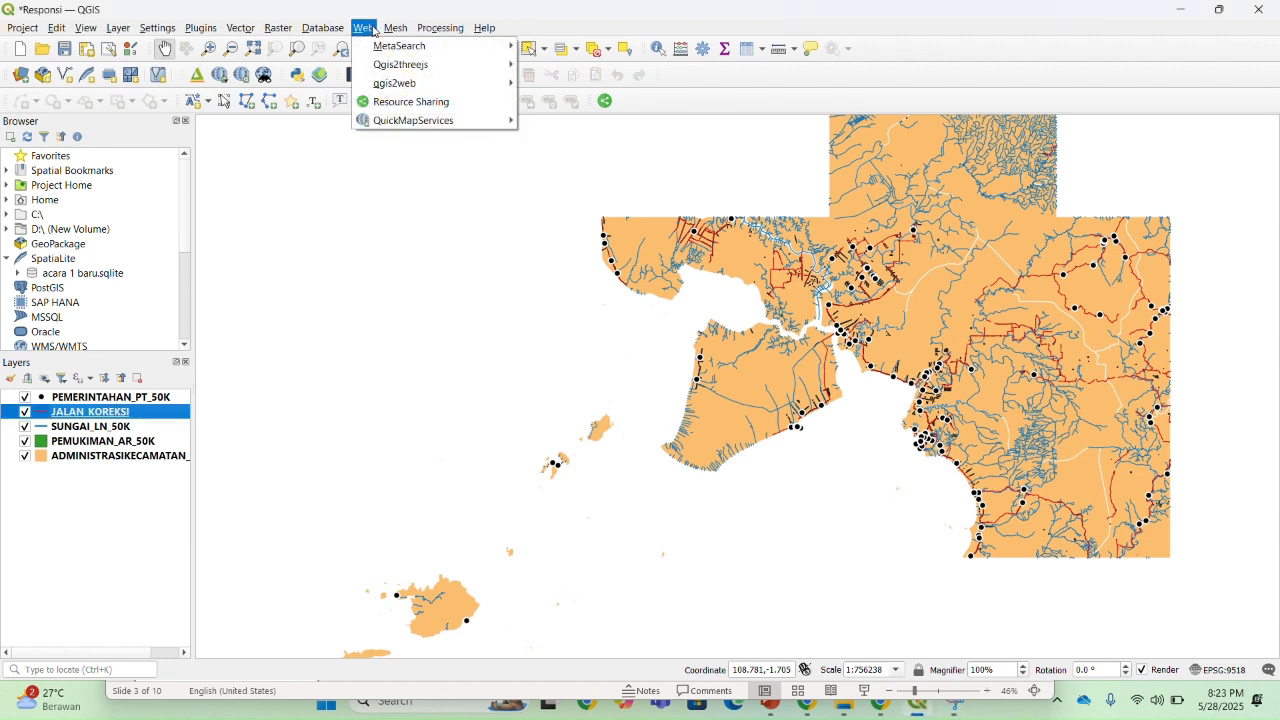
pyautogui.moveTo(387, 31)
pyautogui.moveTo(420, 121)
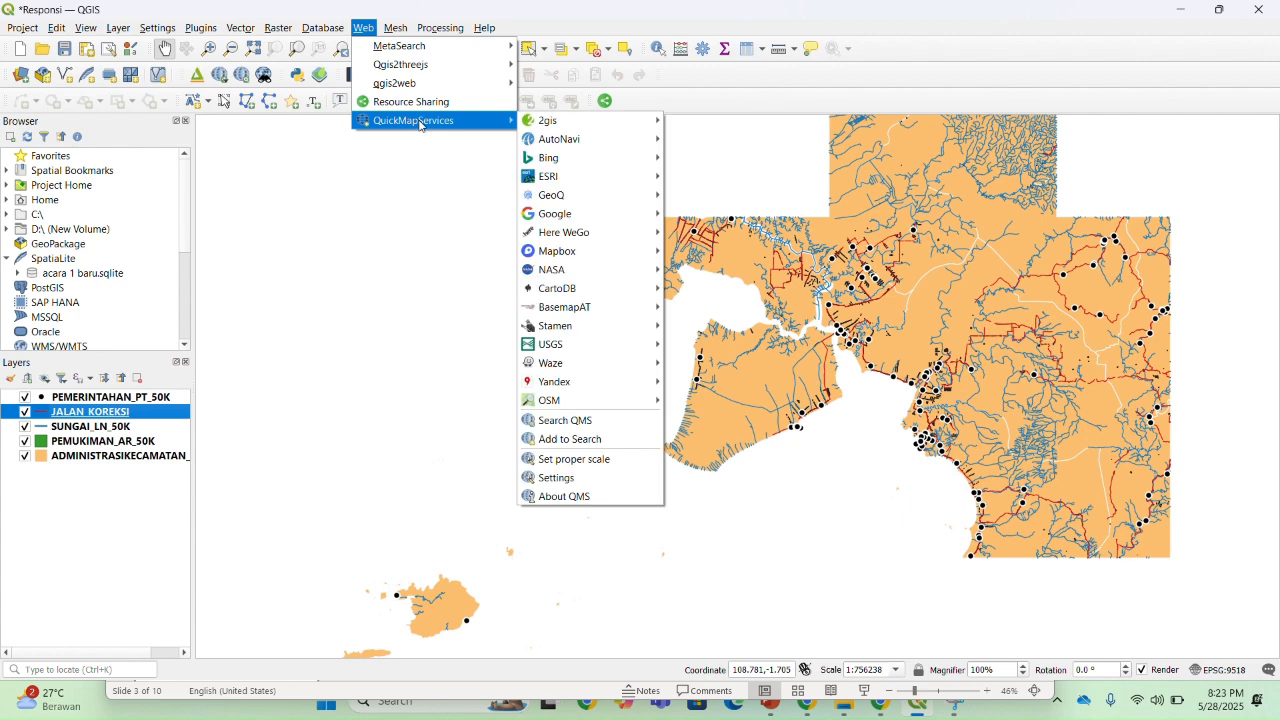
pyautogui.moveTo(610, 222)
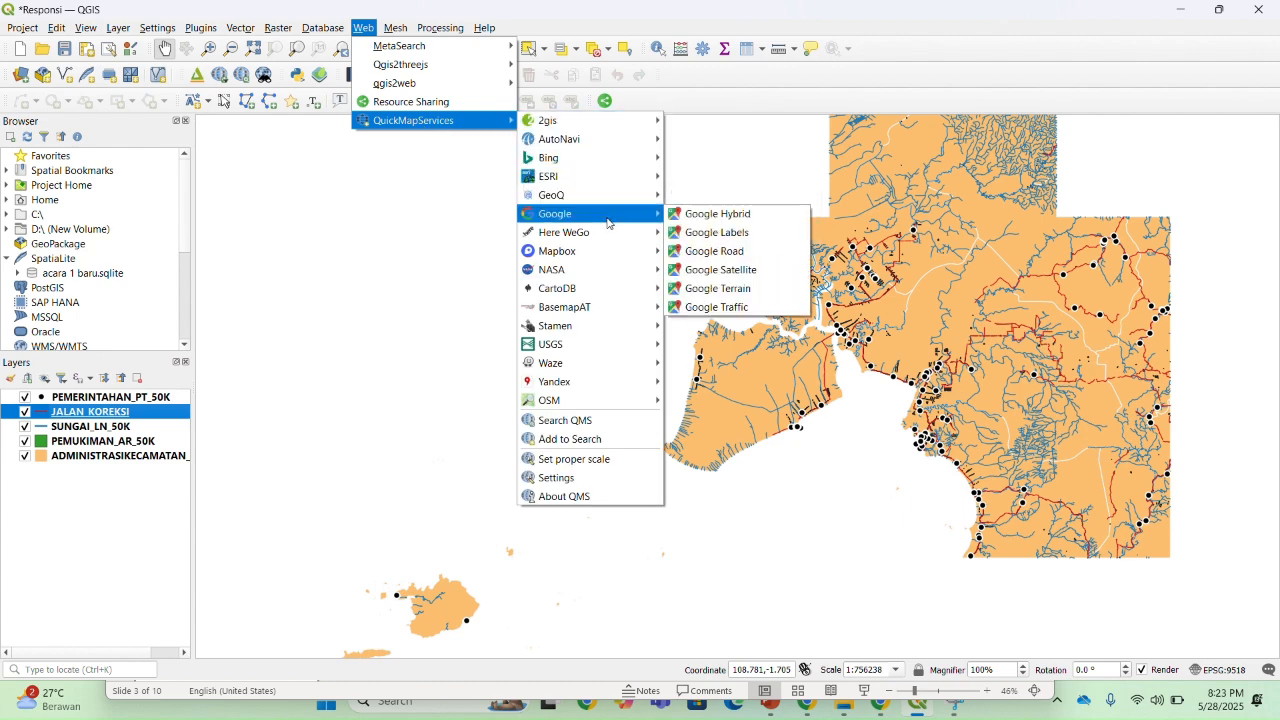
pyautogui.click(744, 270)
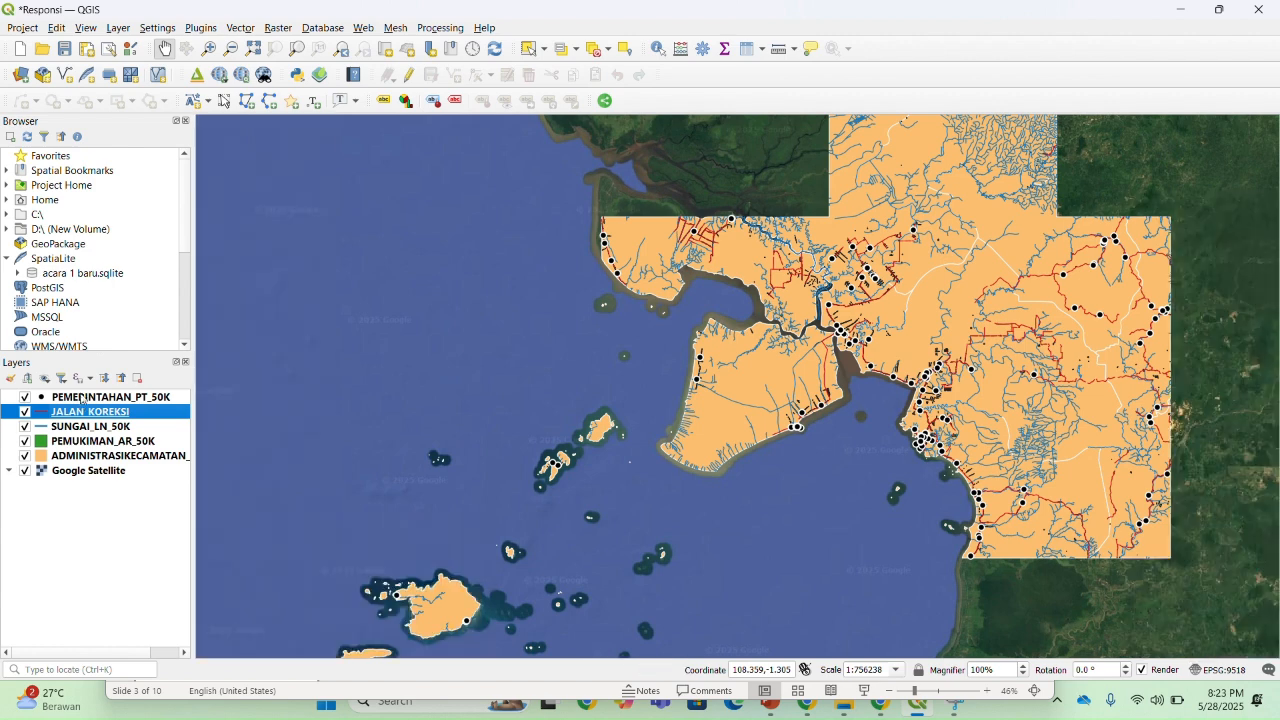
# Add the Google Terrain and Google Hybrid basemaps from QuickMapServices
pyautogui.click(367, 32)
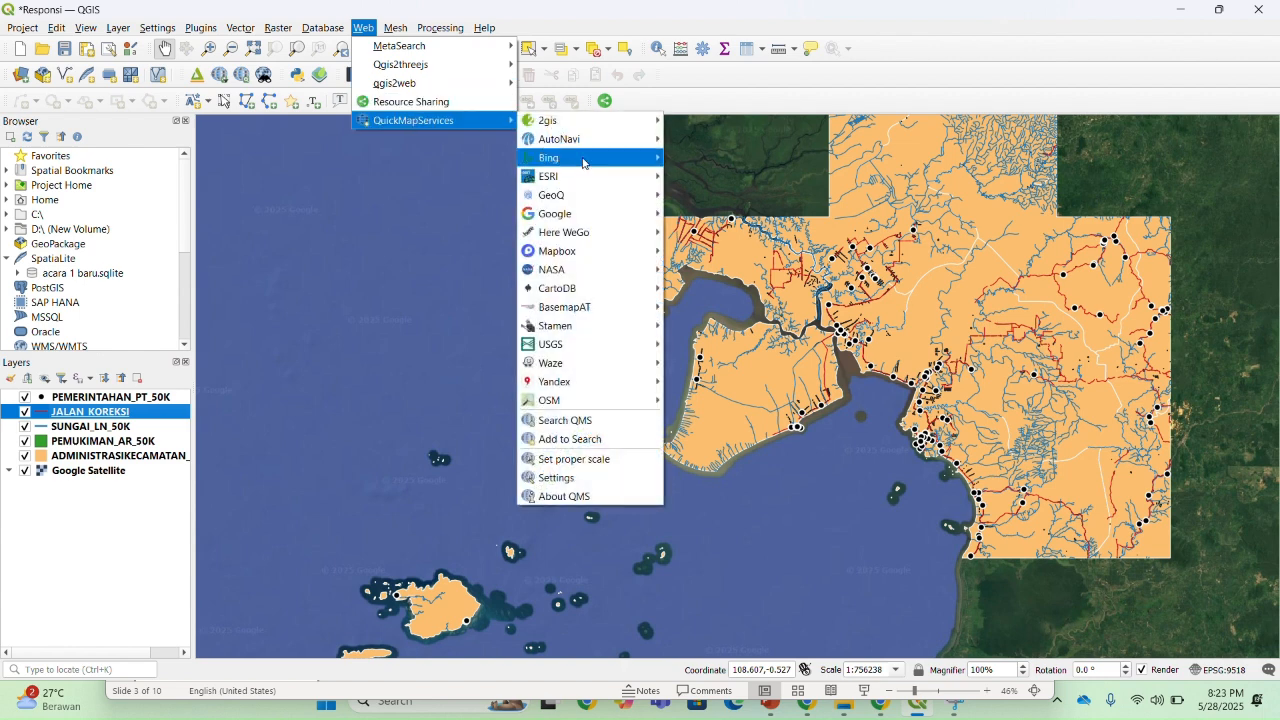
pyautogui.moveTo(627, 214)
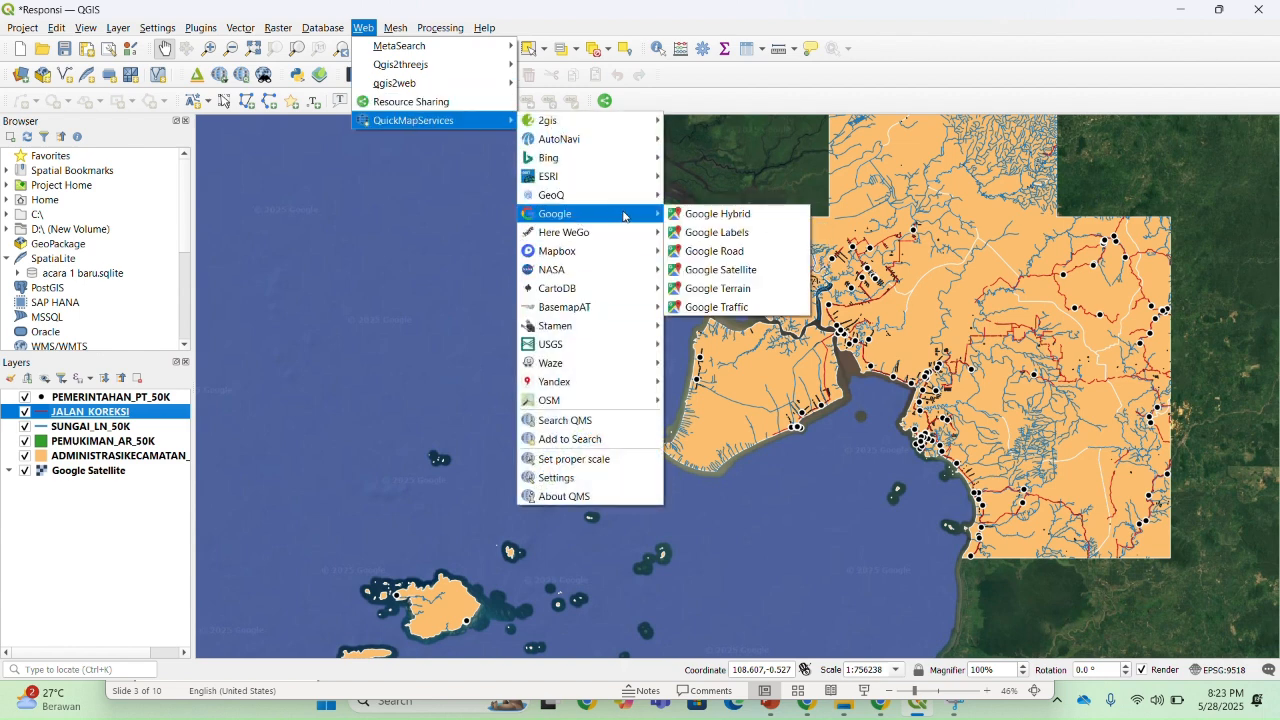
pyautogui.click(740, 288)
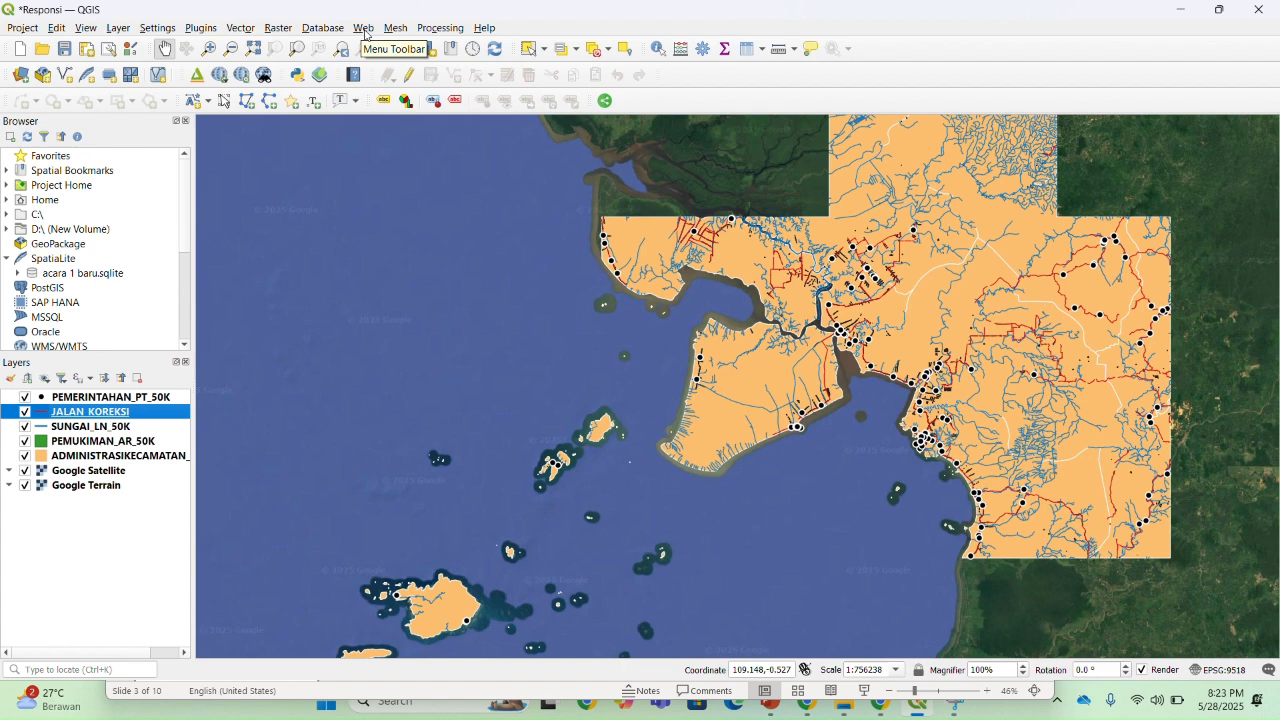
pyautogui.click(365, 30)
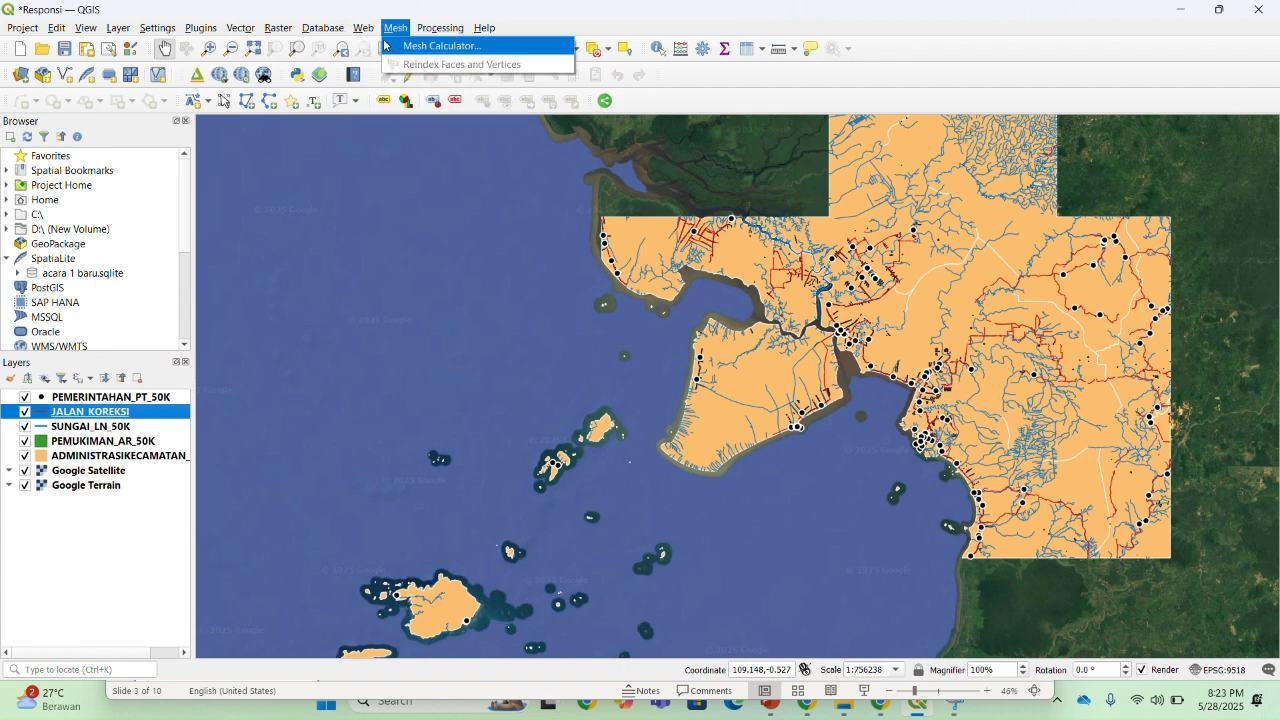
pyautogui.moveTo(408, 120)
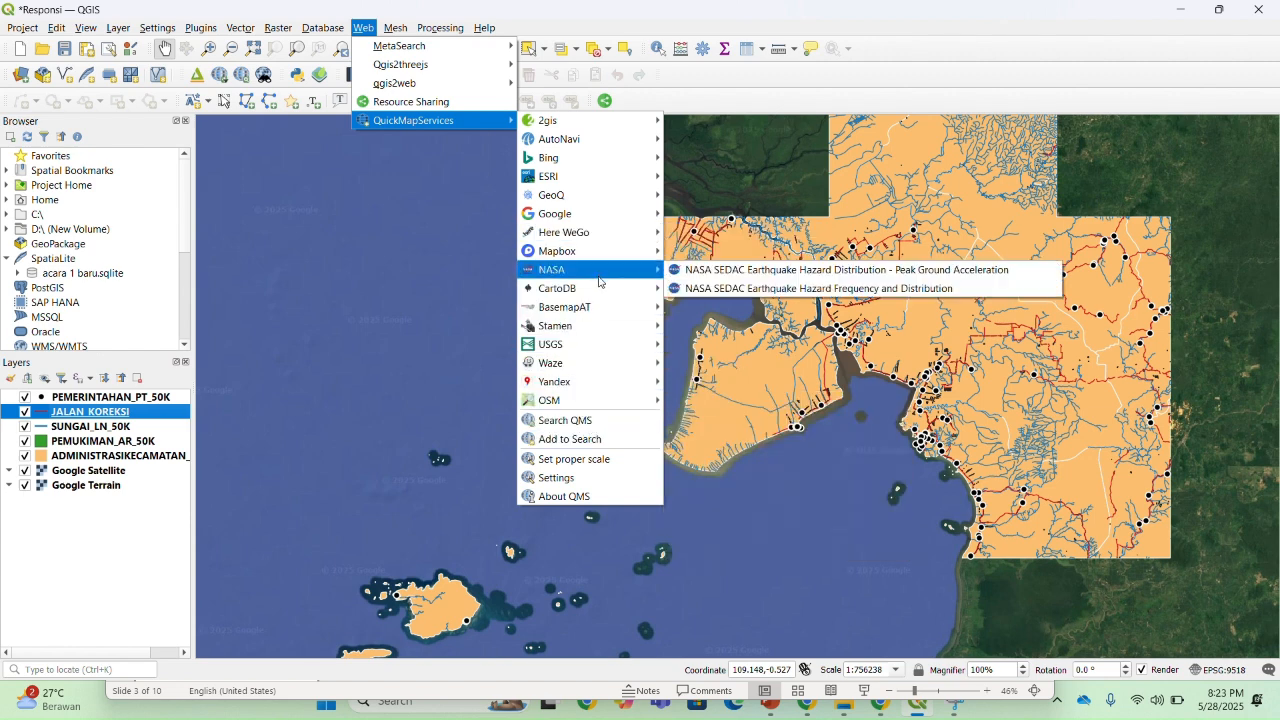
pyautogui.moveTo(595, 234)
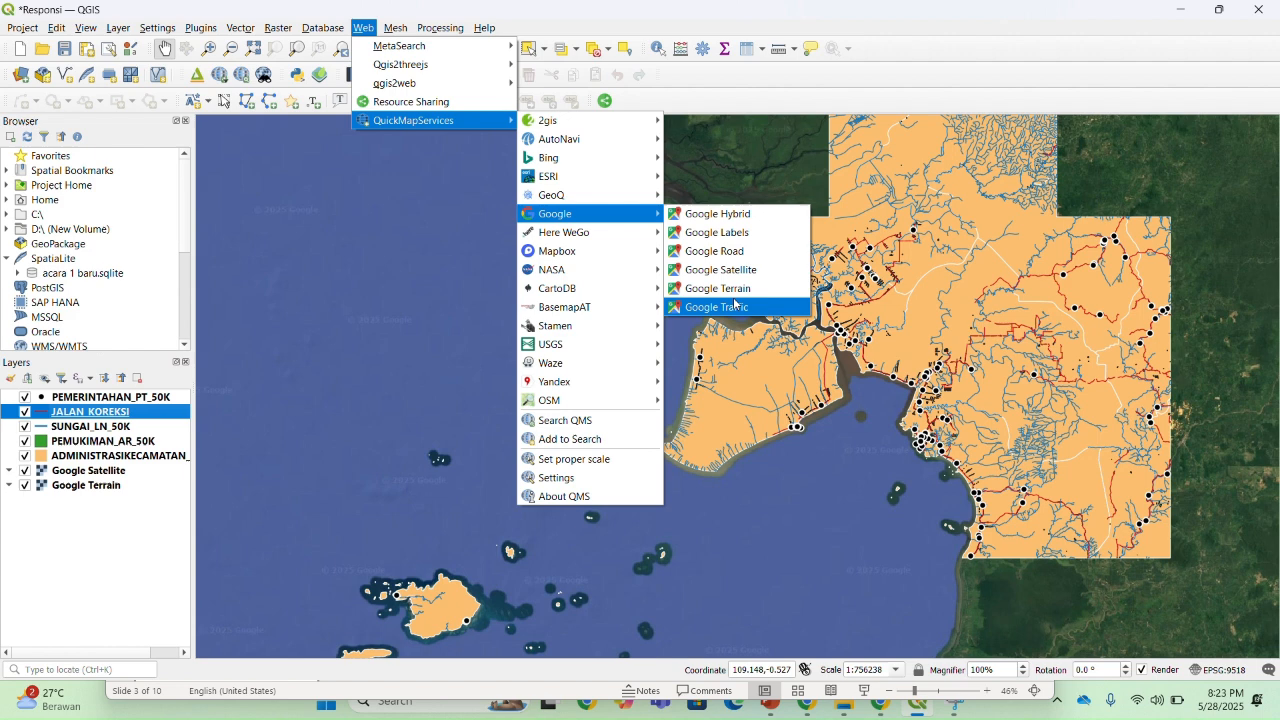
pyautogui.click(731, 216)
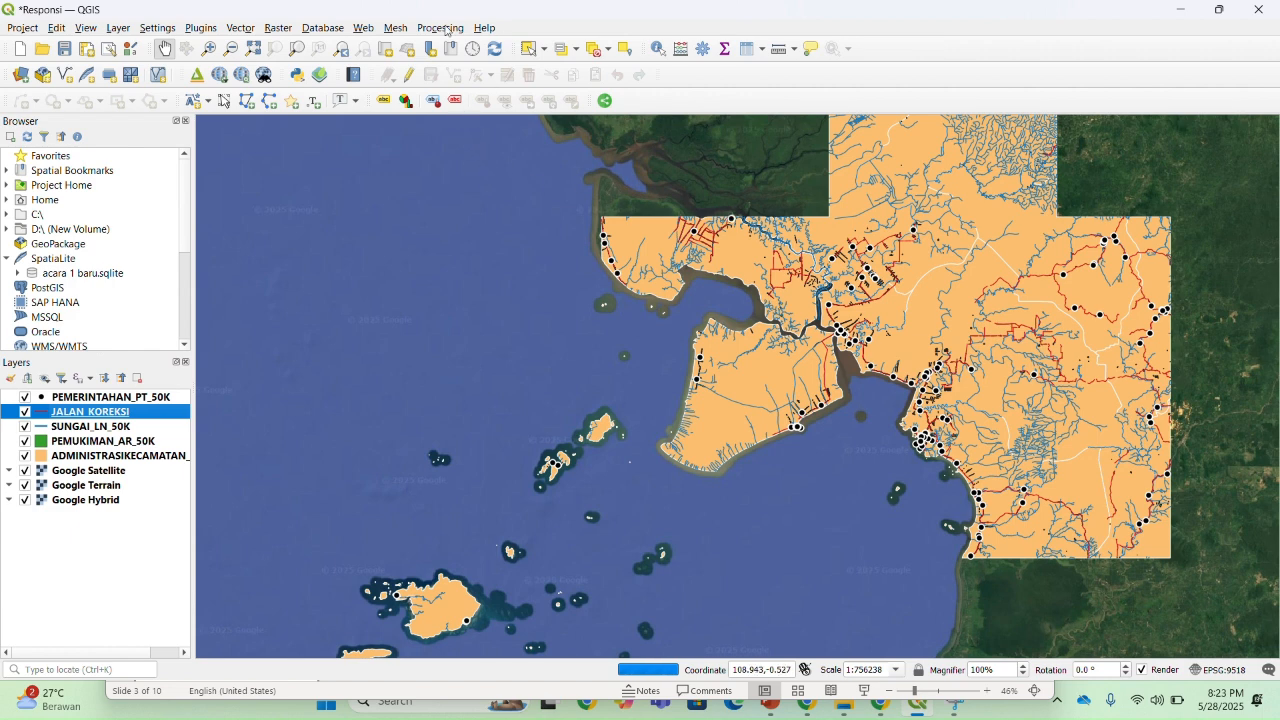
# Add the OSM Standard basemap from QuickMapServices
pyautogui.click(364, 28)
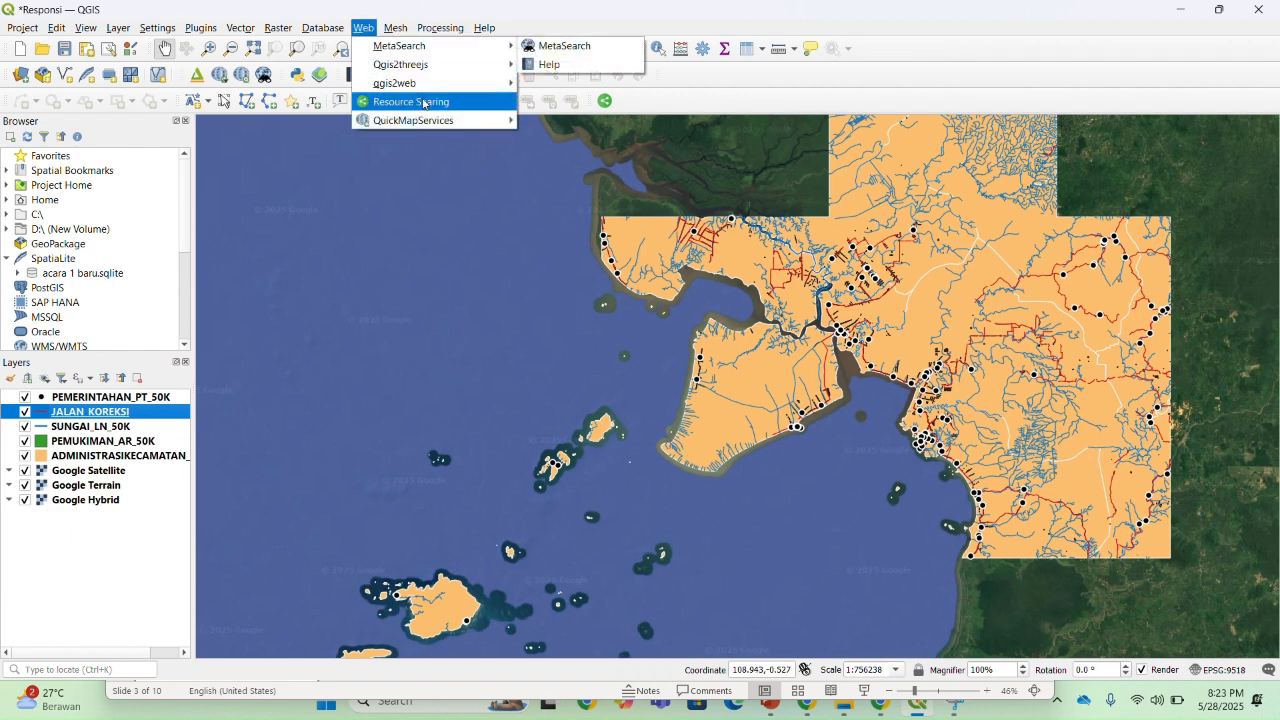
pyautogui.moveTo(436, 126)
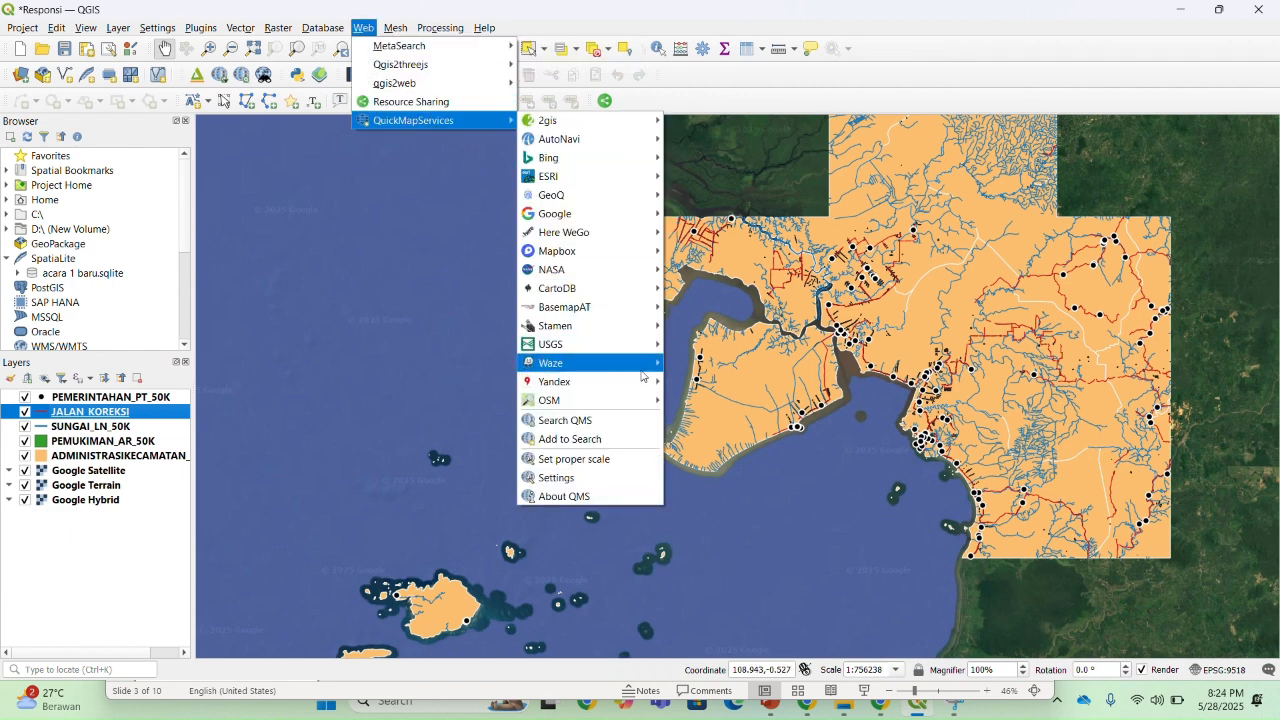
pyautogui.moveTo(600, 400)
pyautogui.click(736, 401)
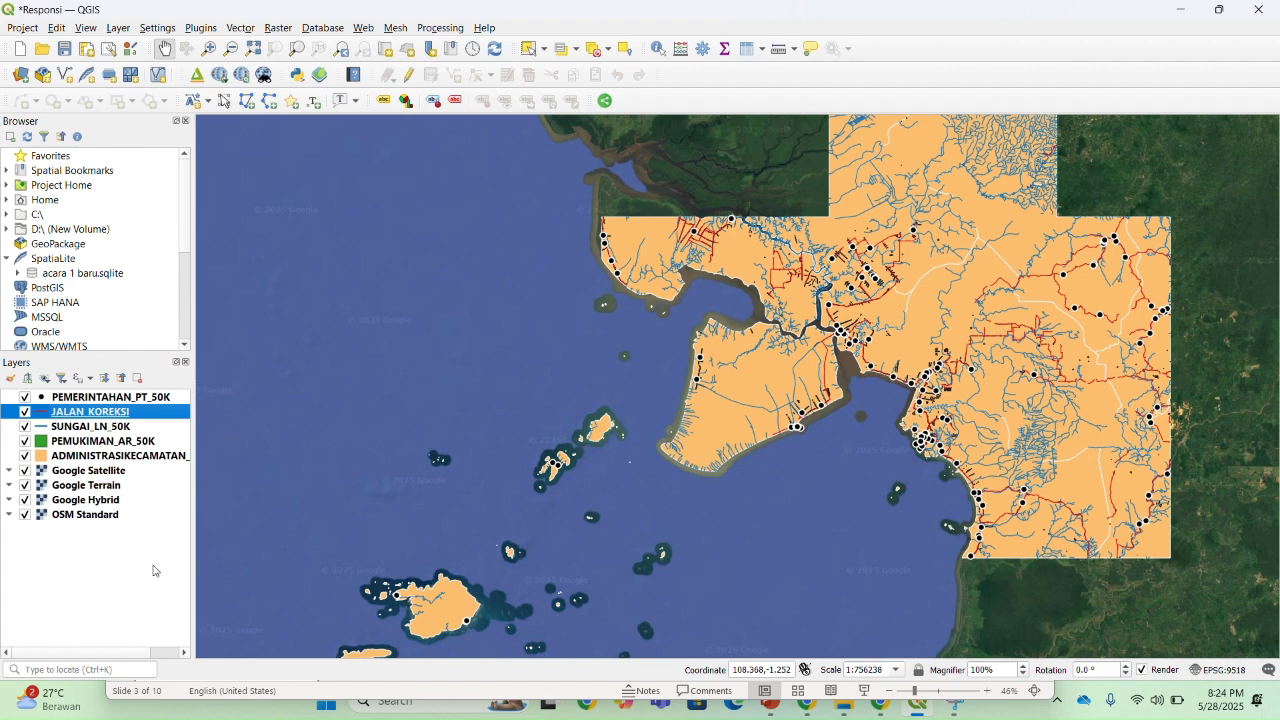
# Compare the basemaps by hiding Google Satellite, Google Terrain and Google Hybrid one after another, and show all three again
pyautogui.click(25, 470)
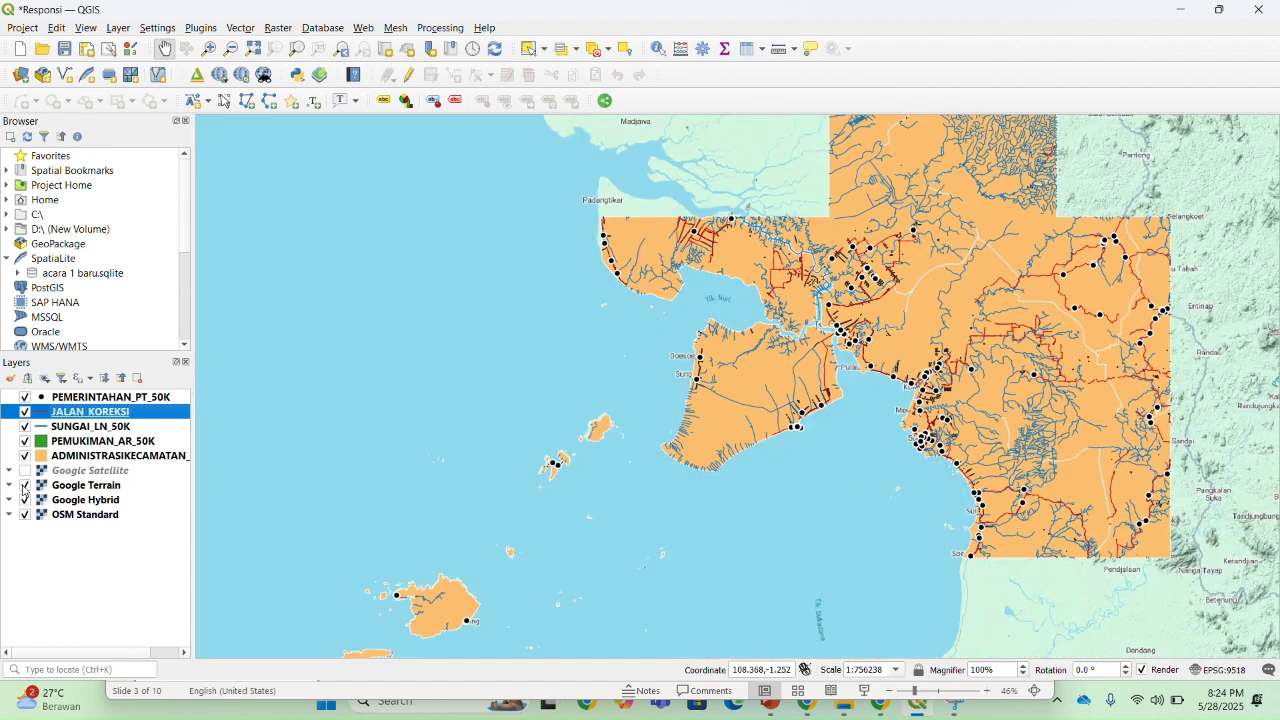
pyautogui.click(25, 485)
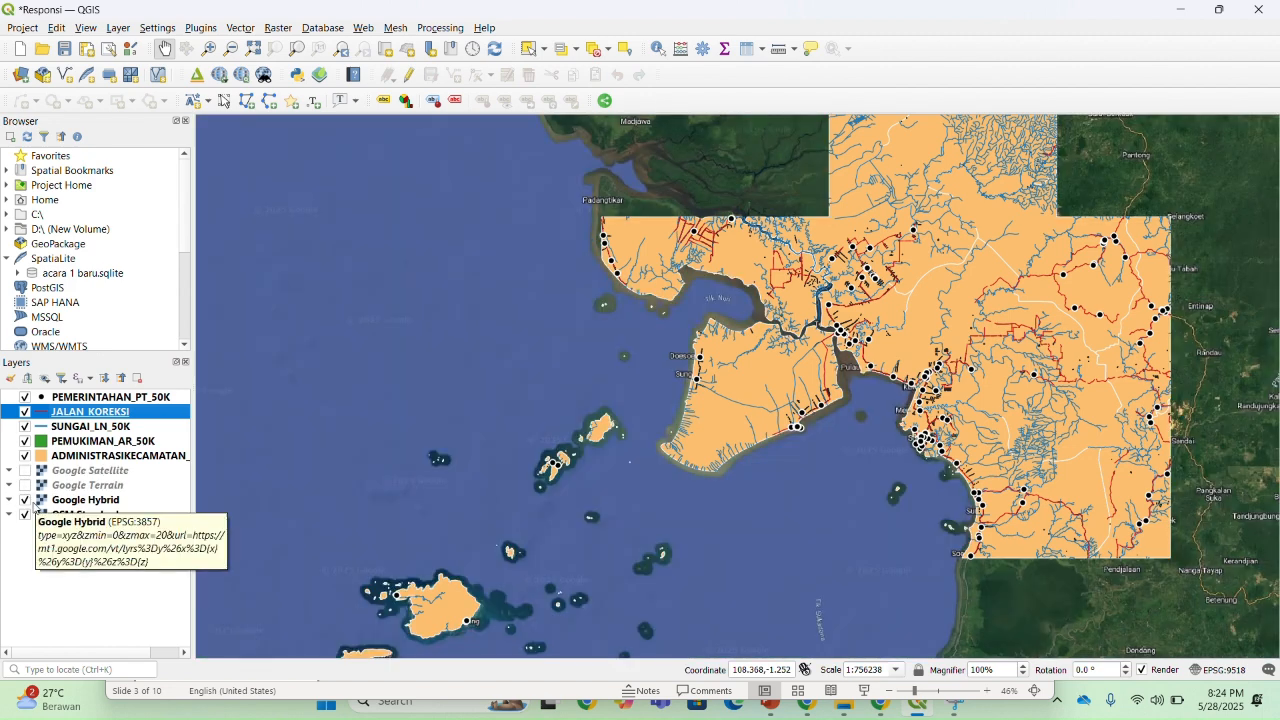
pyautogui.click(25, 500)
pyautogui.click(25, 500)
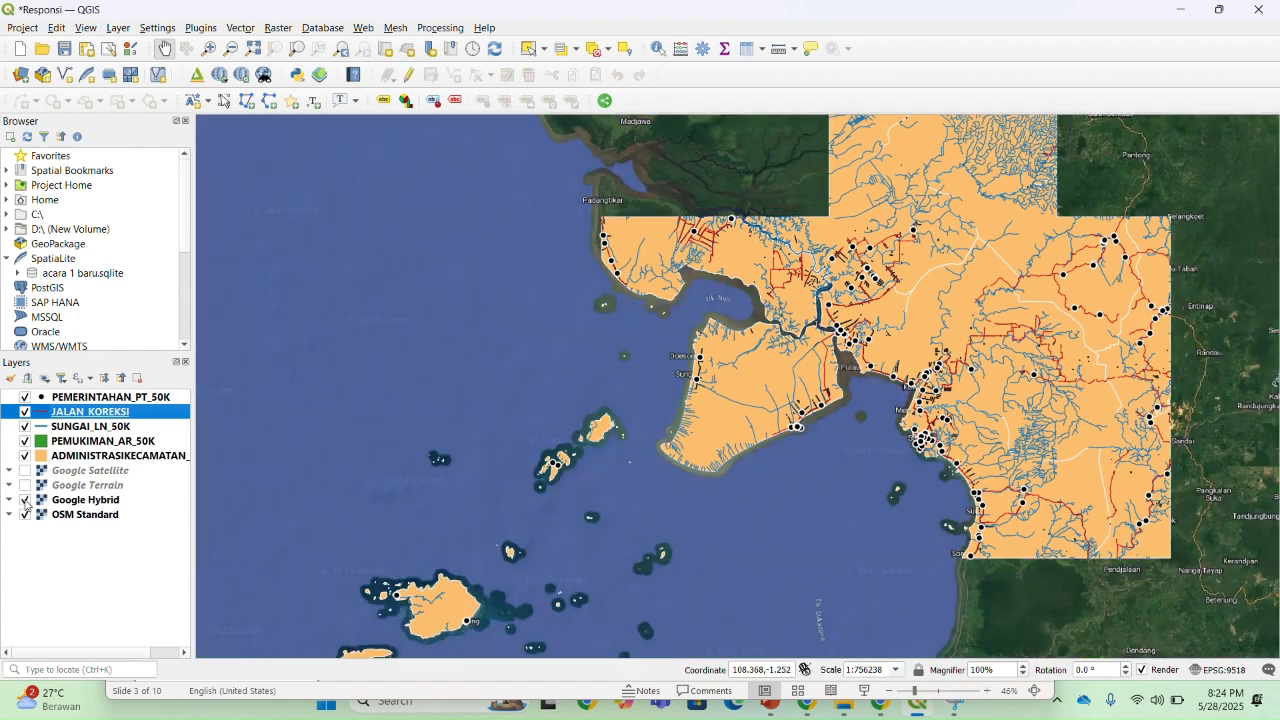
pyautogui.click(25, 485)
pyautogui.click(25, 470)
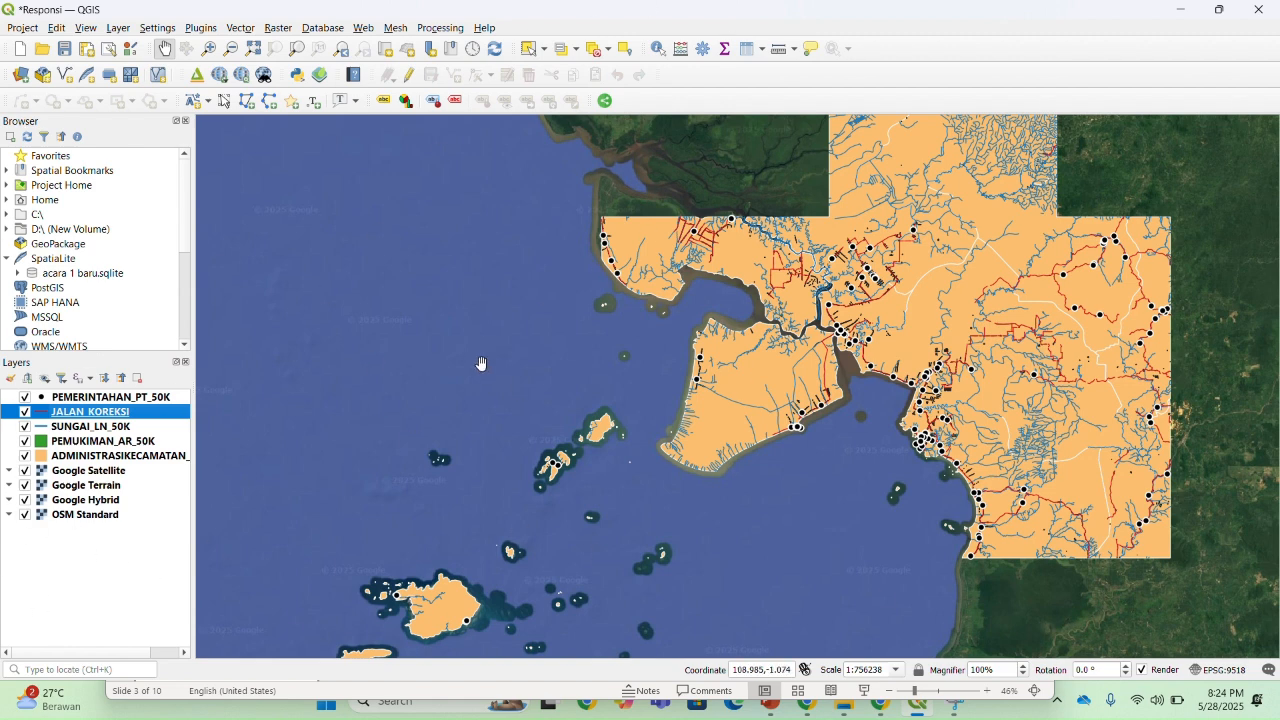
# Open the qgis2web export dialog and enlarge it so that more of the layer settings are shown
pyautogui.click(549, 38)
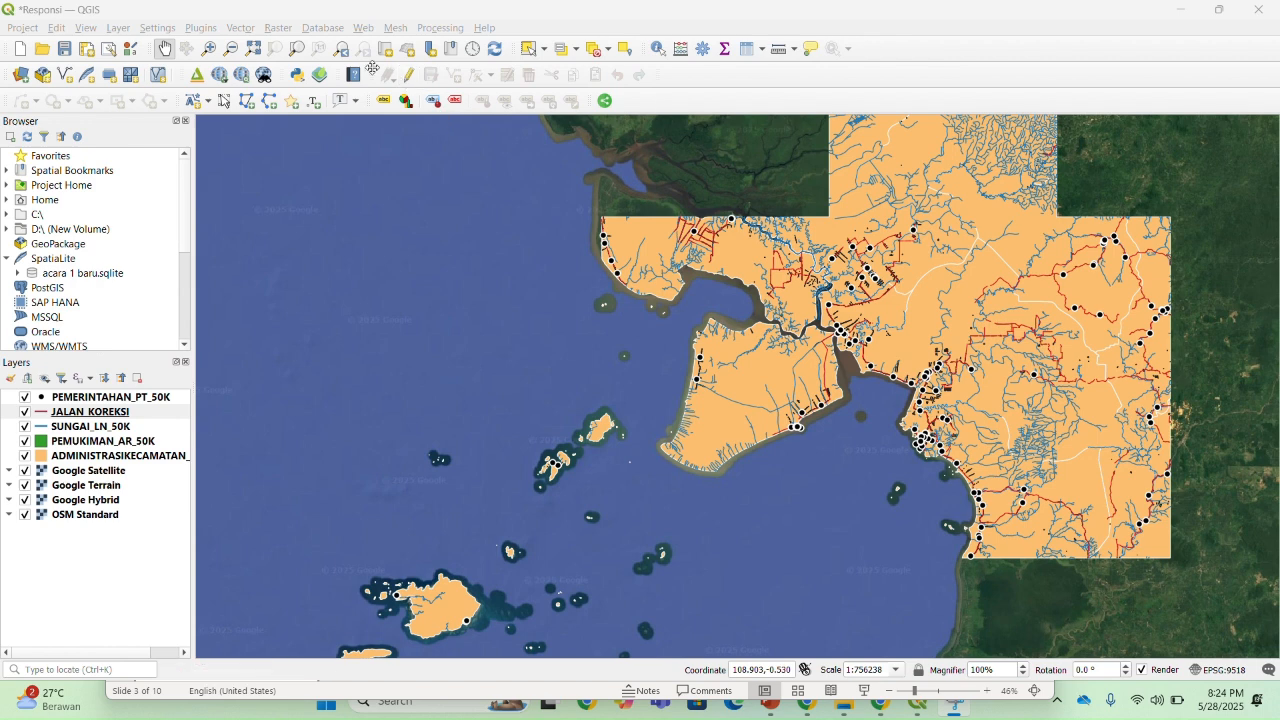
pyautogui.click(321, 79)
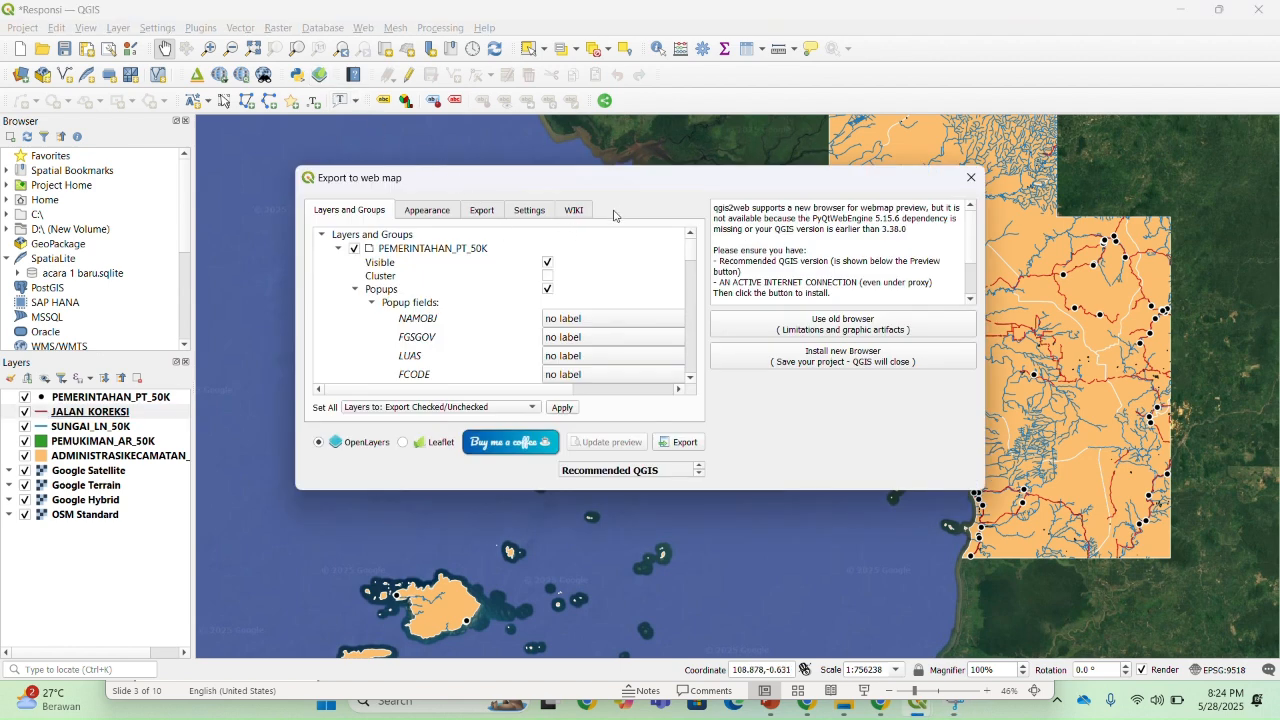
pyautogui.moveTo(639, 495); pyautogui.dragTo(639, 612)
pyautogui.moveTo(609, 164); pyautogui.dragTo(630, 55)
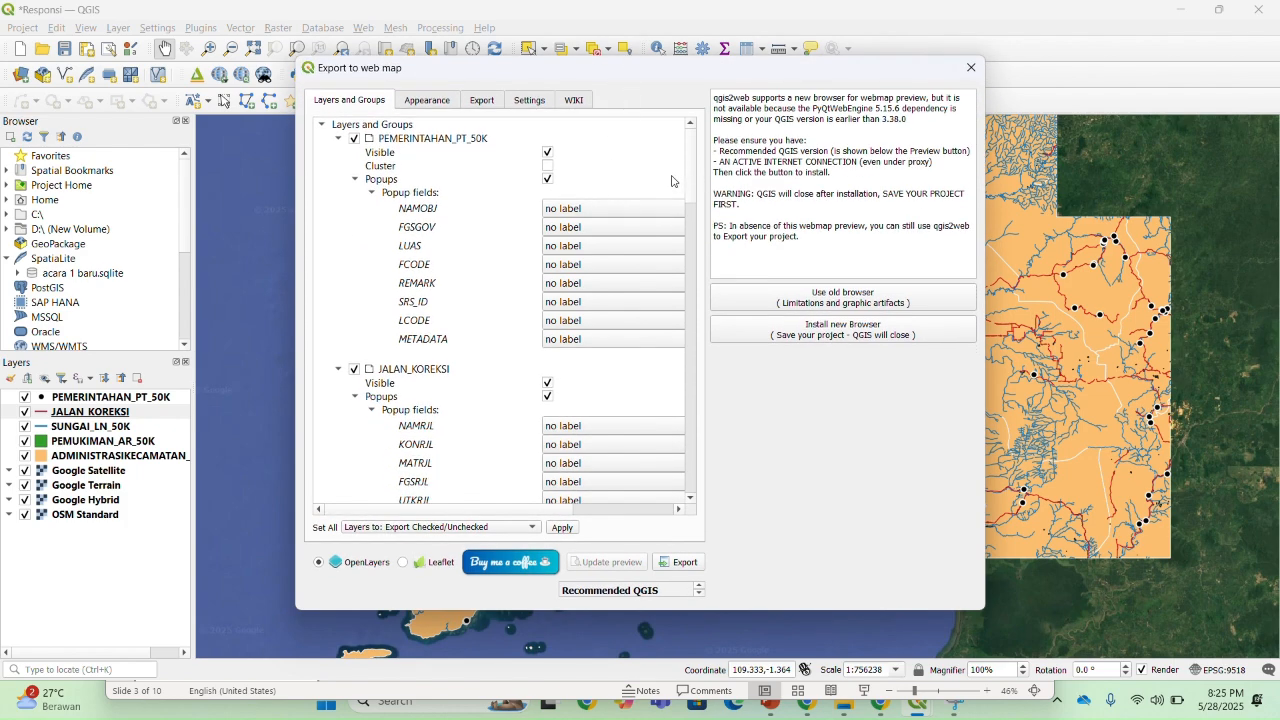
# Review the visibility, popup and basemap export options of all vector layers and online basemaps
pyautogui.moveTo(691, 173); pyautogui.dragTo(709, 466)
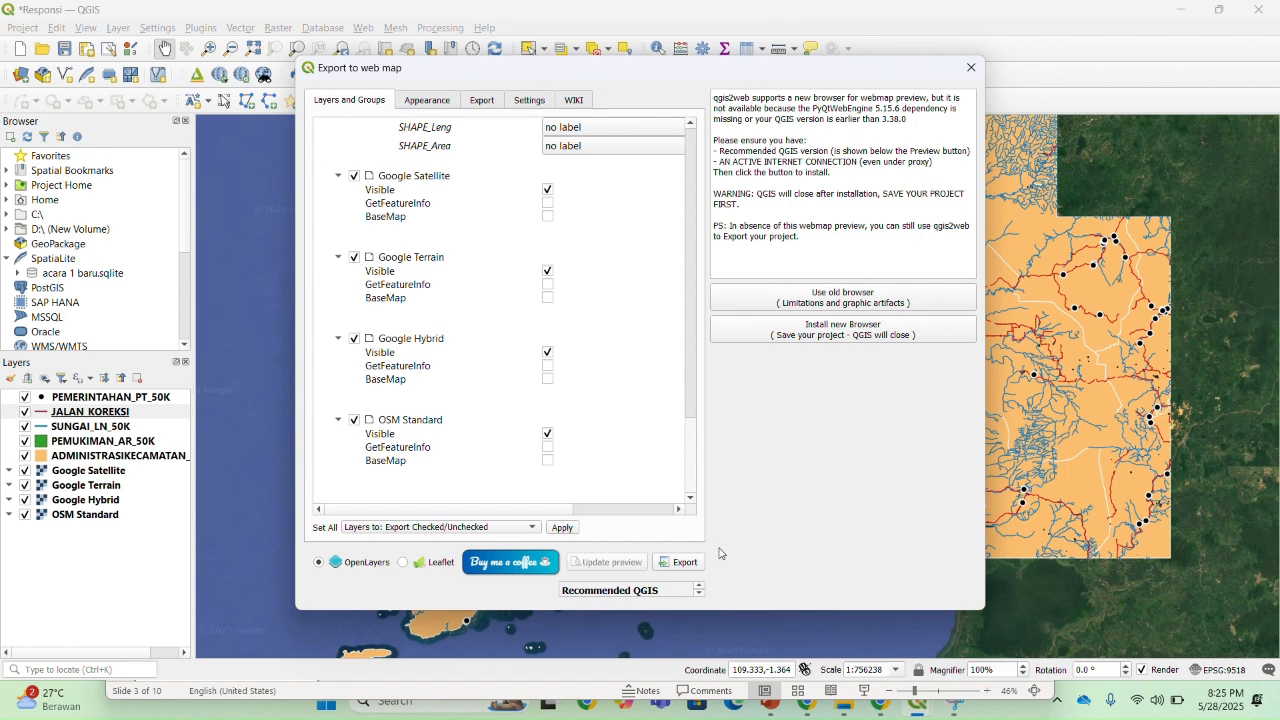
pyautogui.moveTo(719, 553); pyautogui.dragTo(734, 80)
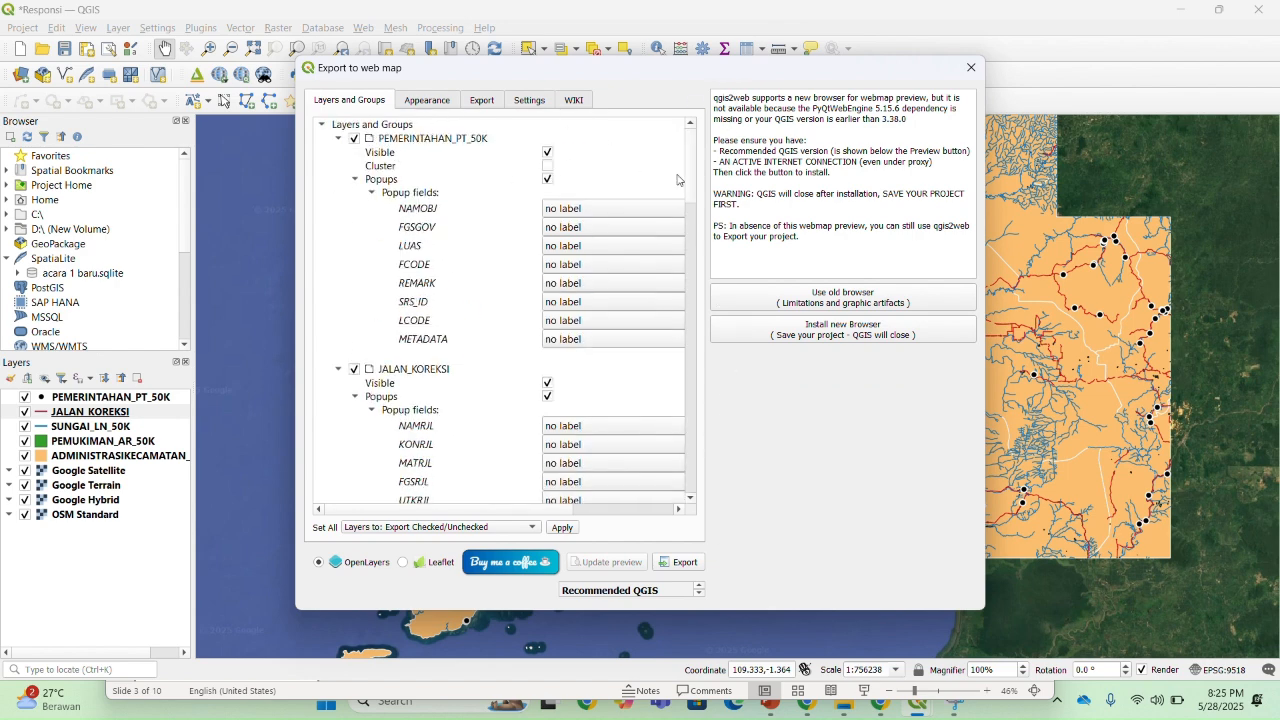
pyautogui.moveTo(694, 183); pyautogui.dragTo(728, 478)
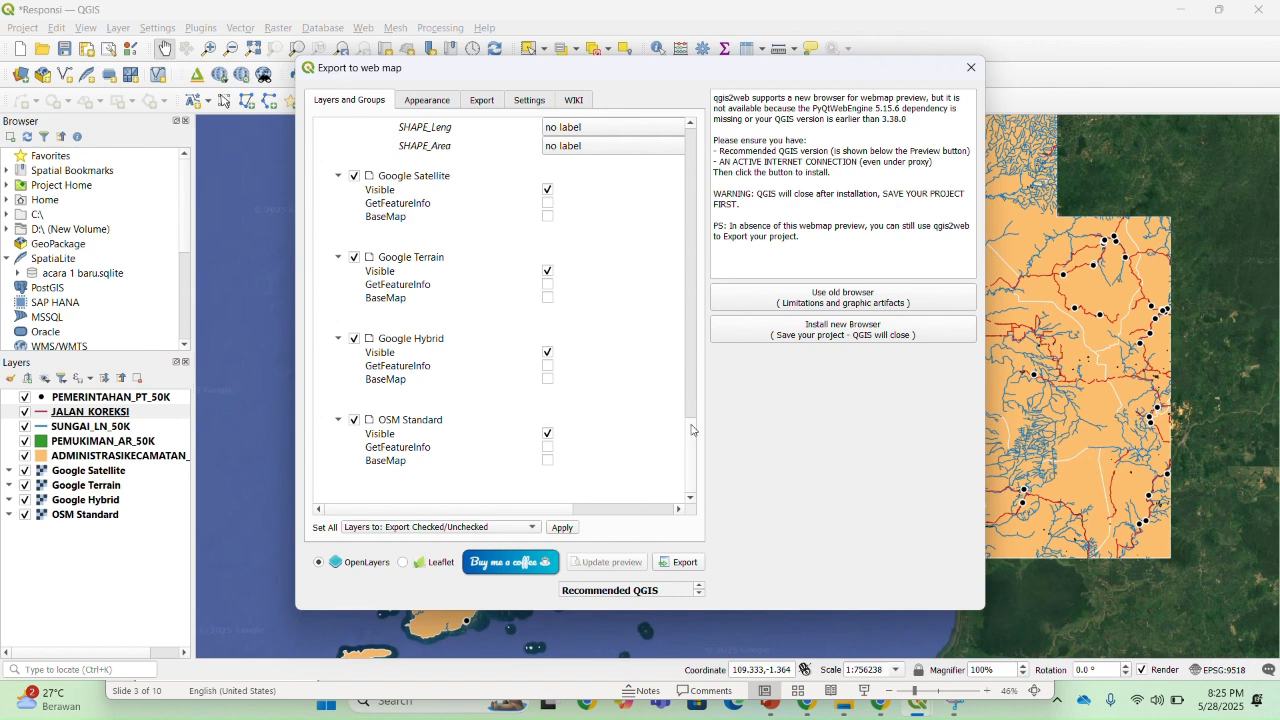
pyautogui.moveTo(694, 438); pyautogui.dragTo(698, 100)
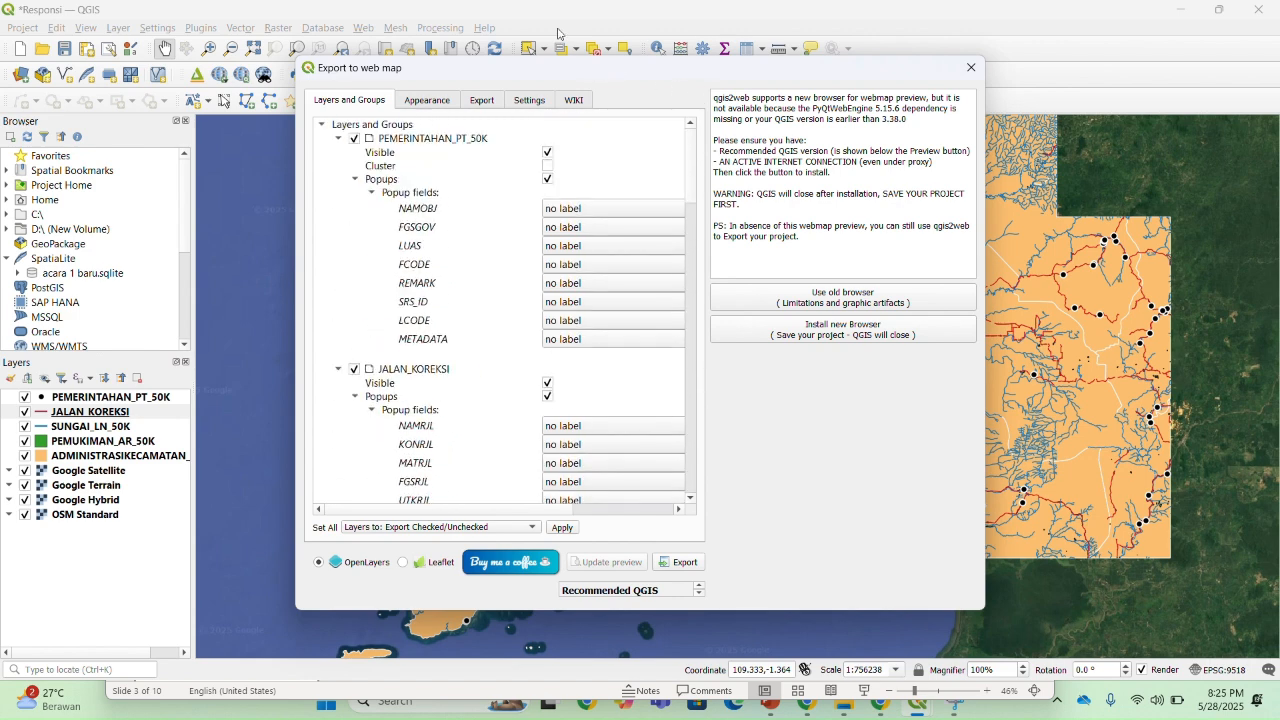
pyautogui.click(558, 34)
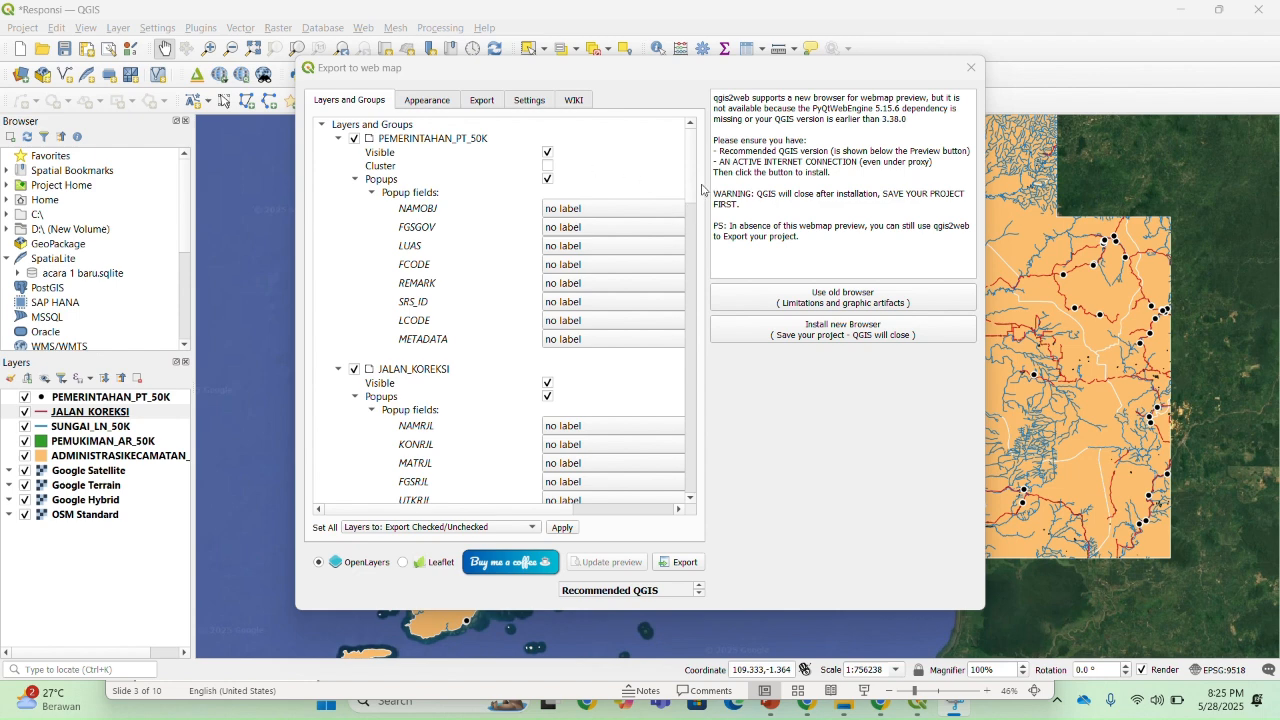
pyautogui.scroll(-2, 696, 187)
pyautogui.scroll(2, 696, 187)
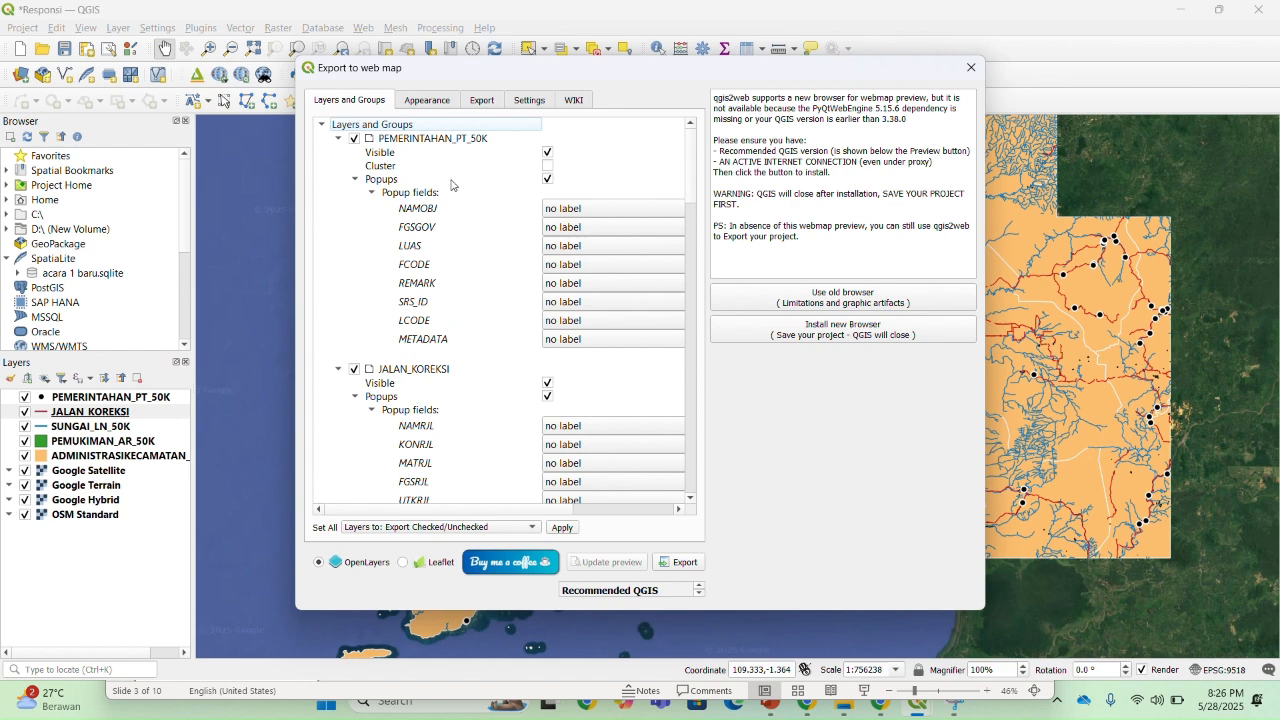
pyautogui.scroll(-2, 473, 230)
pyautogui.scroll(2, 484, 261)
# Set the REMARK popup field of PEMERINTAHAN_PT_50K and JALAN_KOREKSI to "inline label - always visible"
pyautogui.click(579, 285)
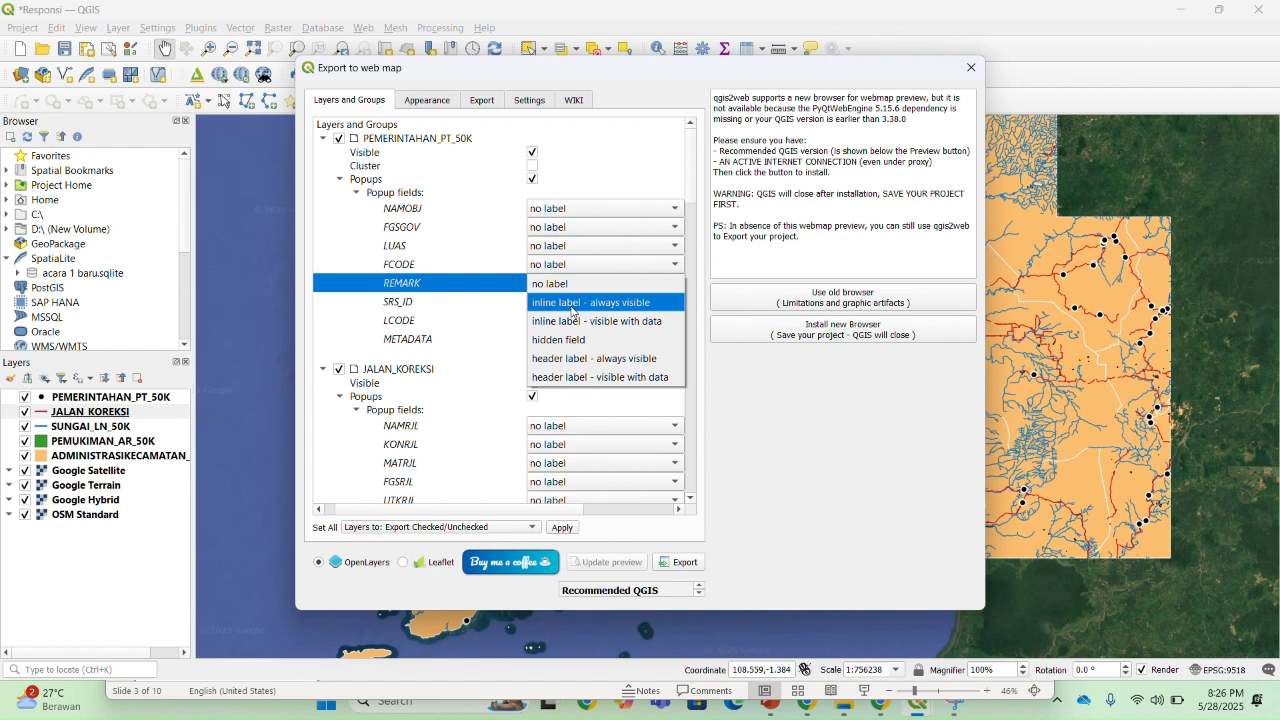
pyautogui.click(573, 304)
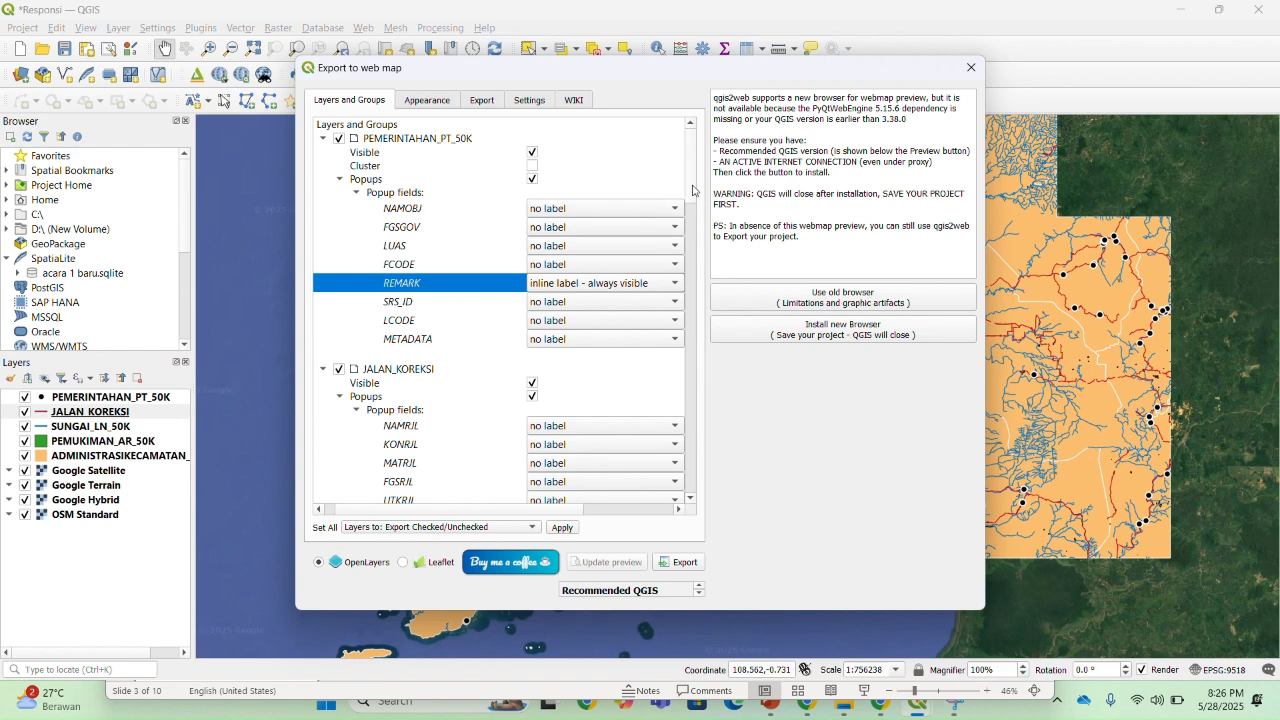
pyautogui.scroll(-3, 628, 264)
pyautogui.scroll(-7, 516, 405)
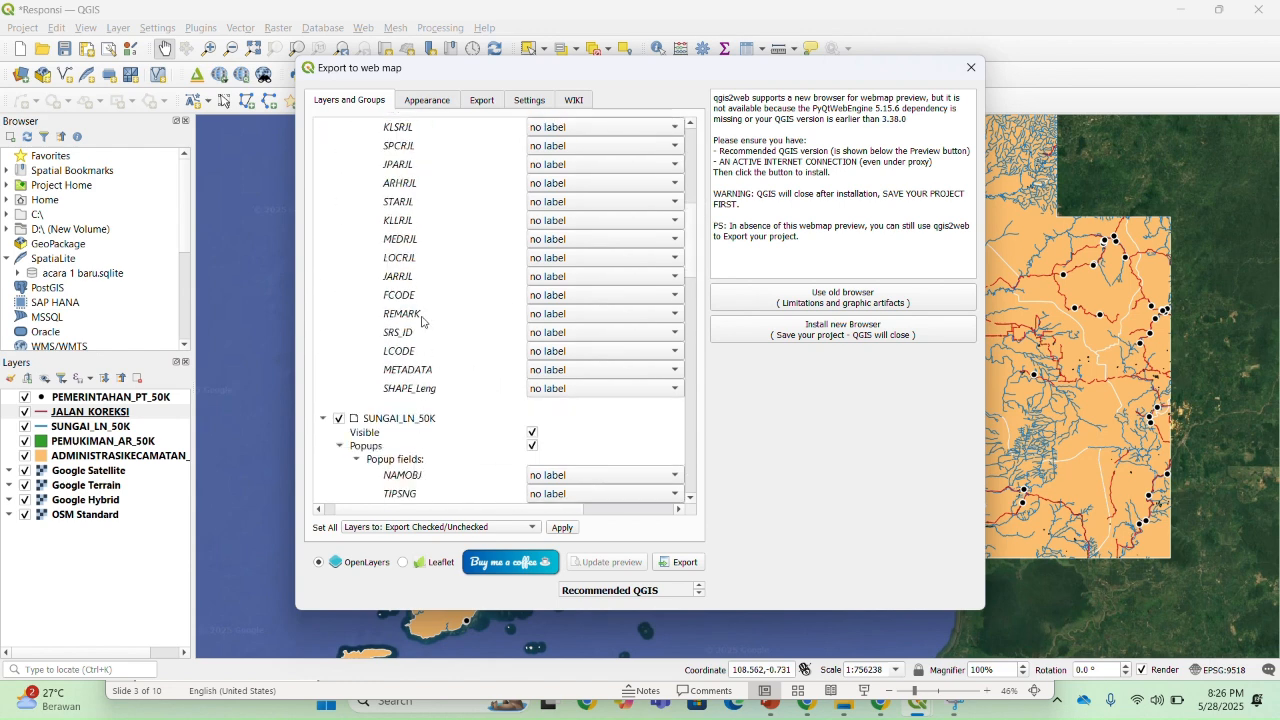
pyautogui.click(642, 320)
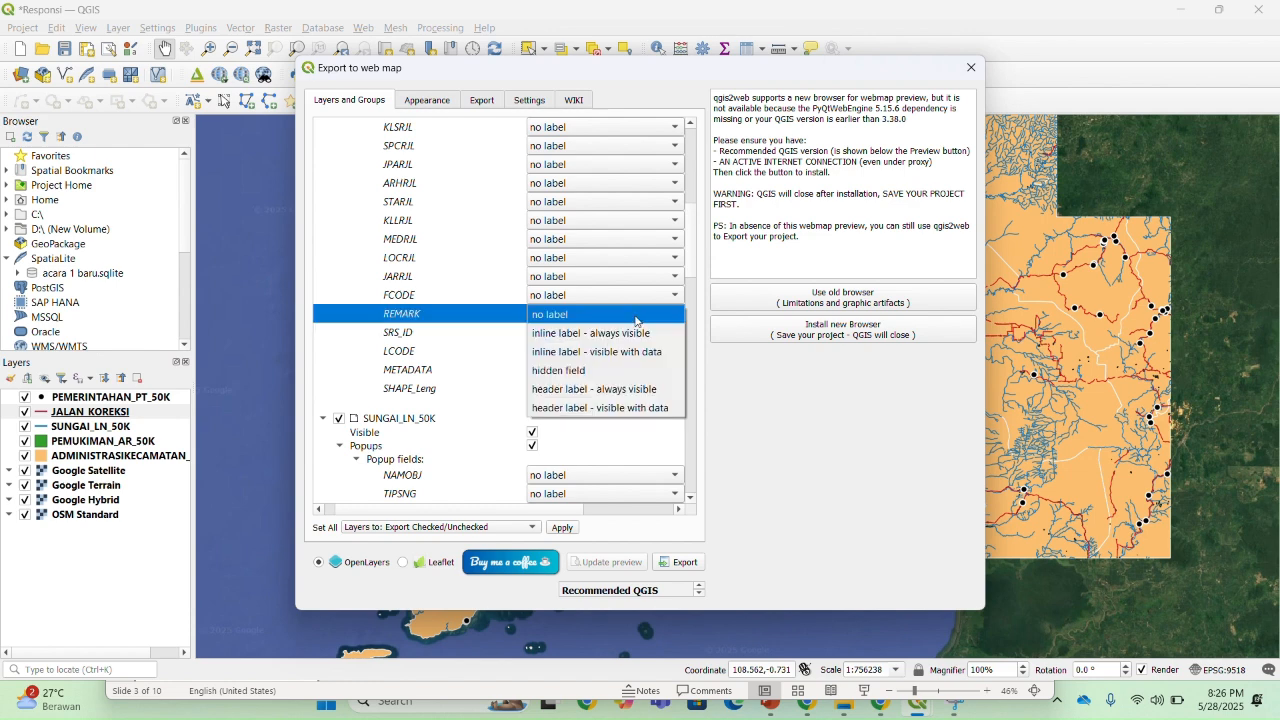
pyautogui.click(610, 333)
# Set the REMARK popup field of SUNGAI_LN_50K and PEMUKIMAN_AR_50K to "inline label - always visible"
pyautogui.scroll(-2, 693, 257)
pyautogui.scroll(-3, 693, 257)
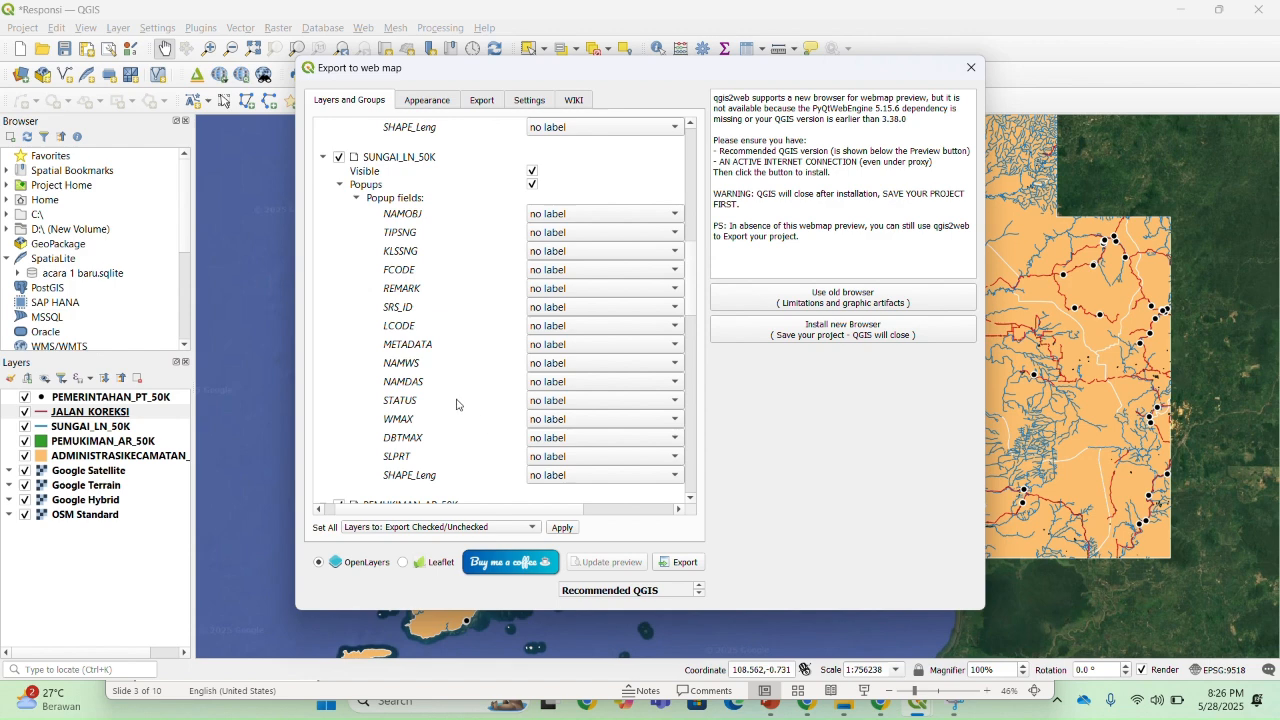
pyautogui.scroll(-1, 432, 390)
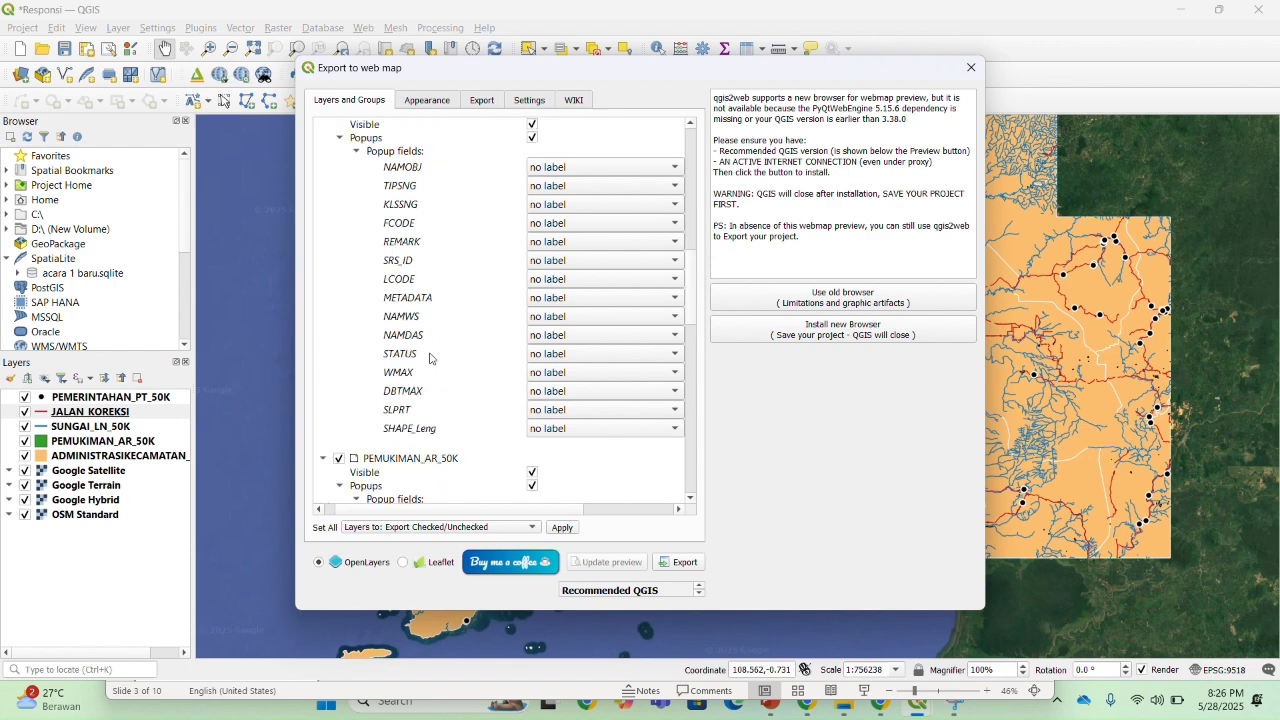
pyautogui.click(597, 248)
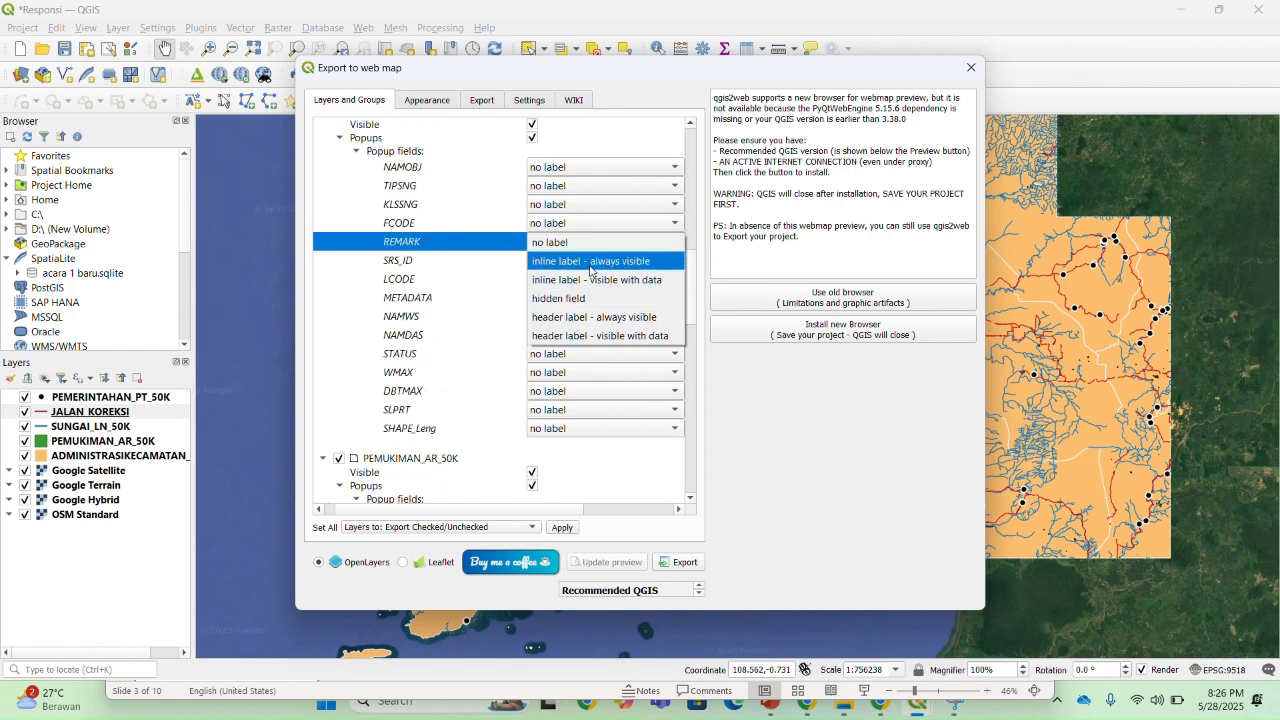
pyautogui.click(634, 265)
pyautogui.moveTo(694, 263); pyautogui.dragTo(692, 309)
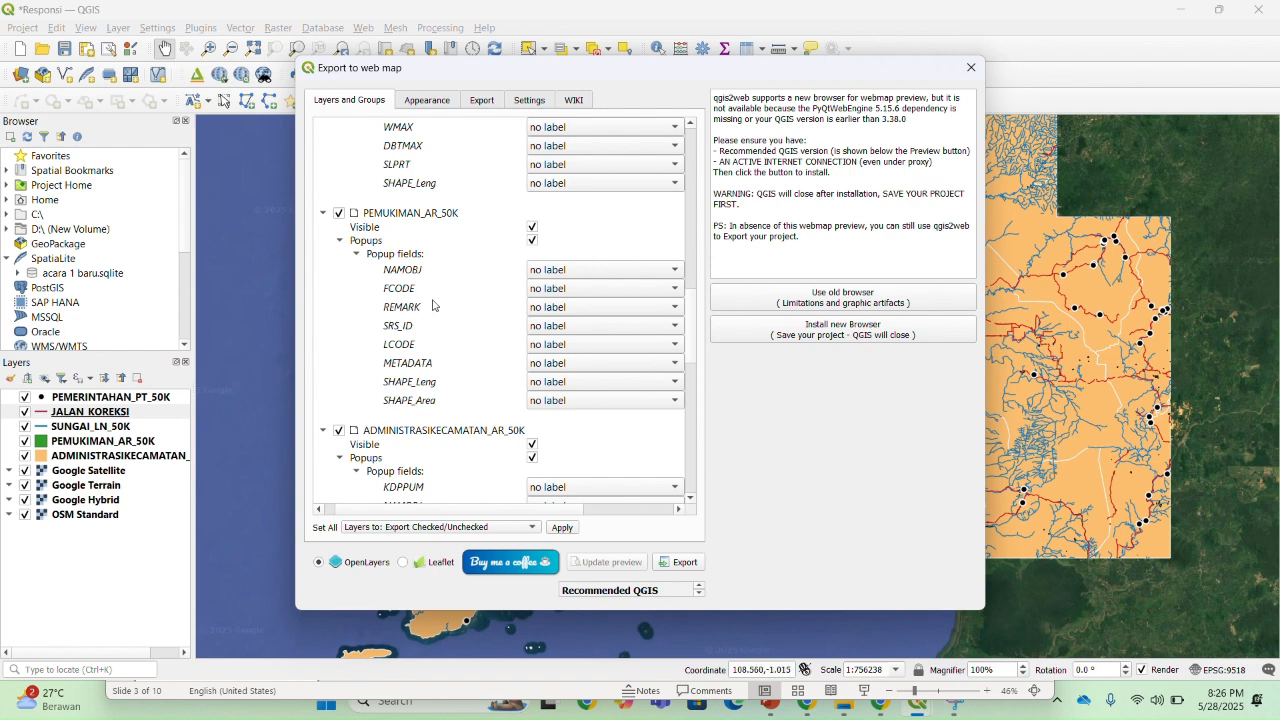
pyautogui.click(570, 310)
pyautogui.click(575, 330)
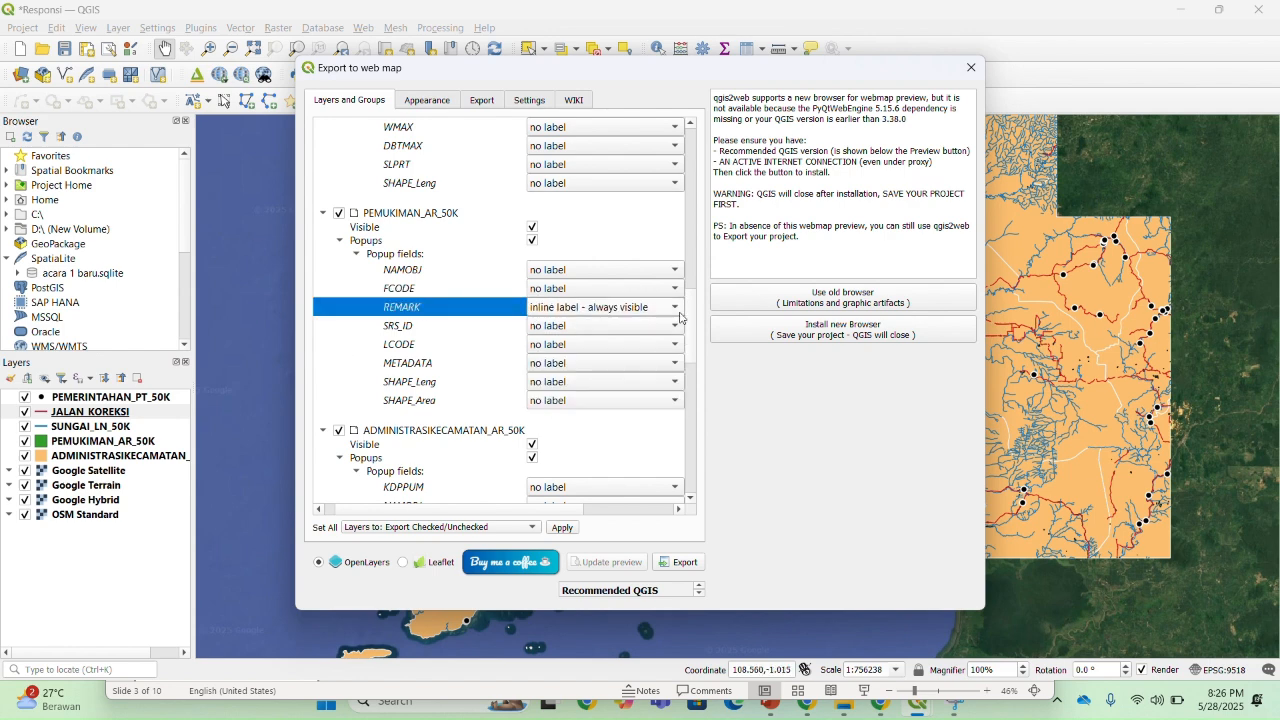
# Set the NAMOBJ popup field of ADMINISTRASIKECAMATAN_AR_50K to "inline label - always visible"
pyautogui.moveTo(688, 318); pyautogui.dragTo(702, 411)
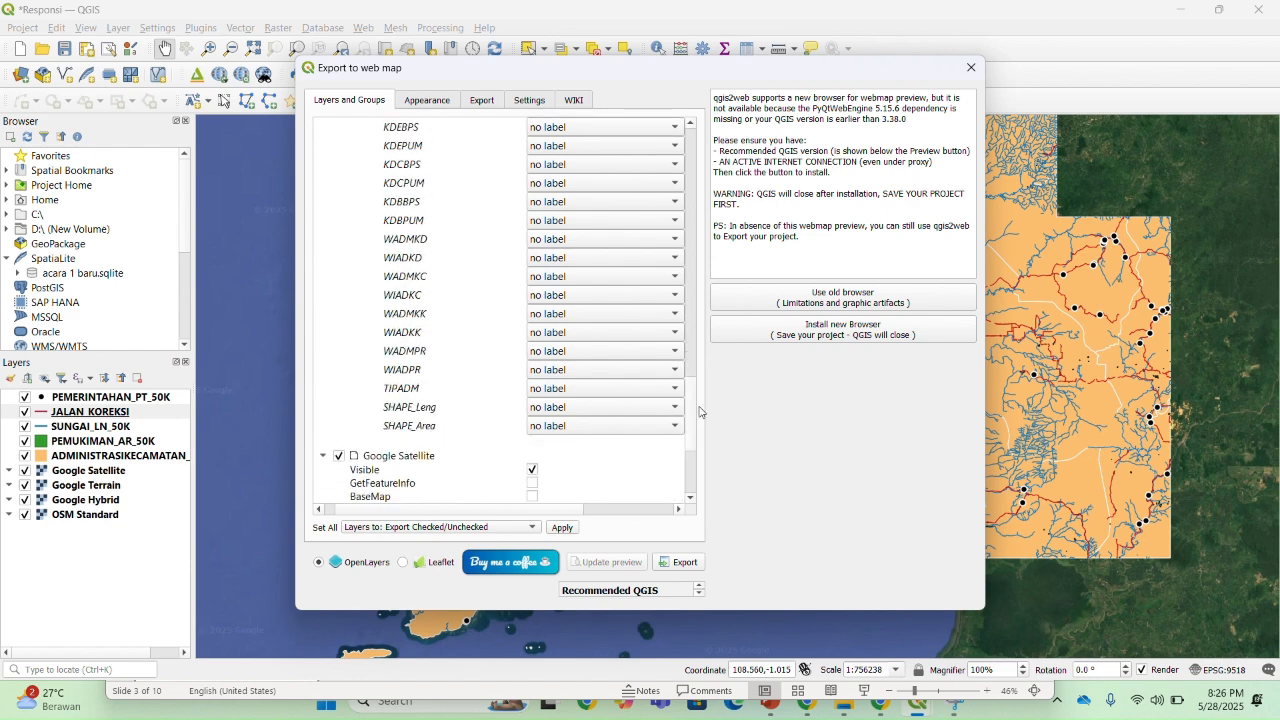
pyautogui.scroll(3, 428, 285)
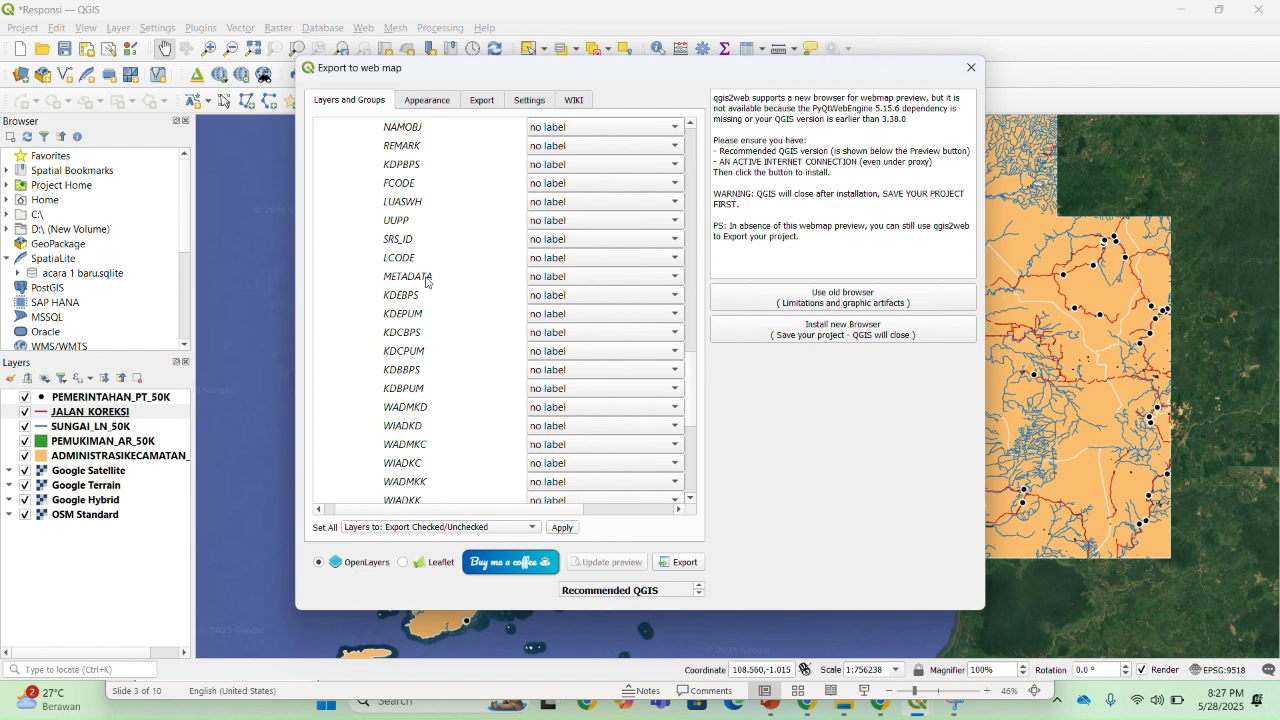
pyautogui.click(589, 130)
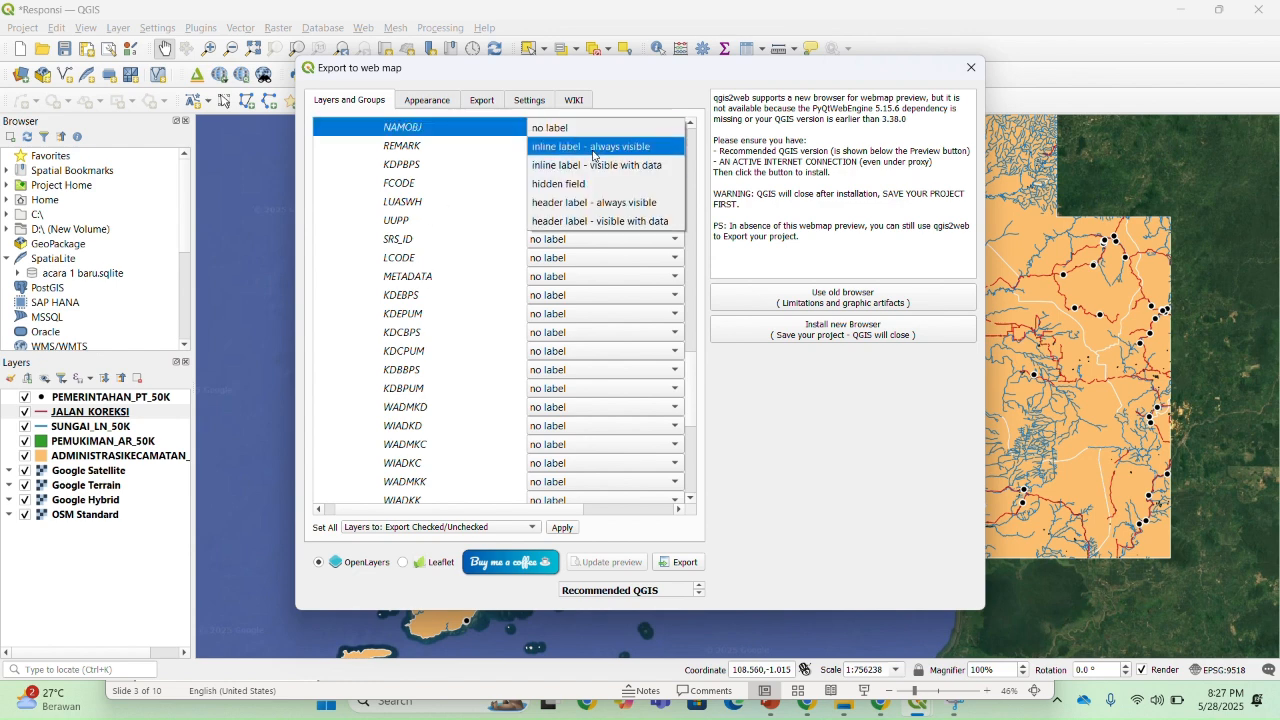
pyautogui.click(594, 148)
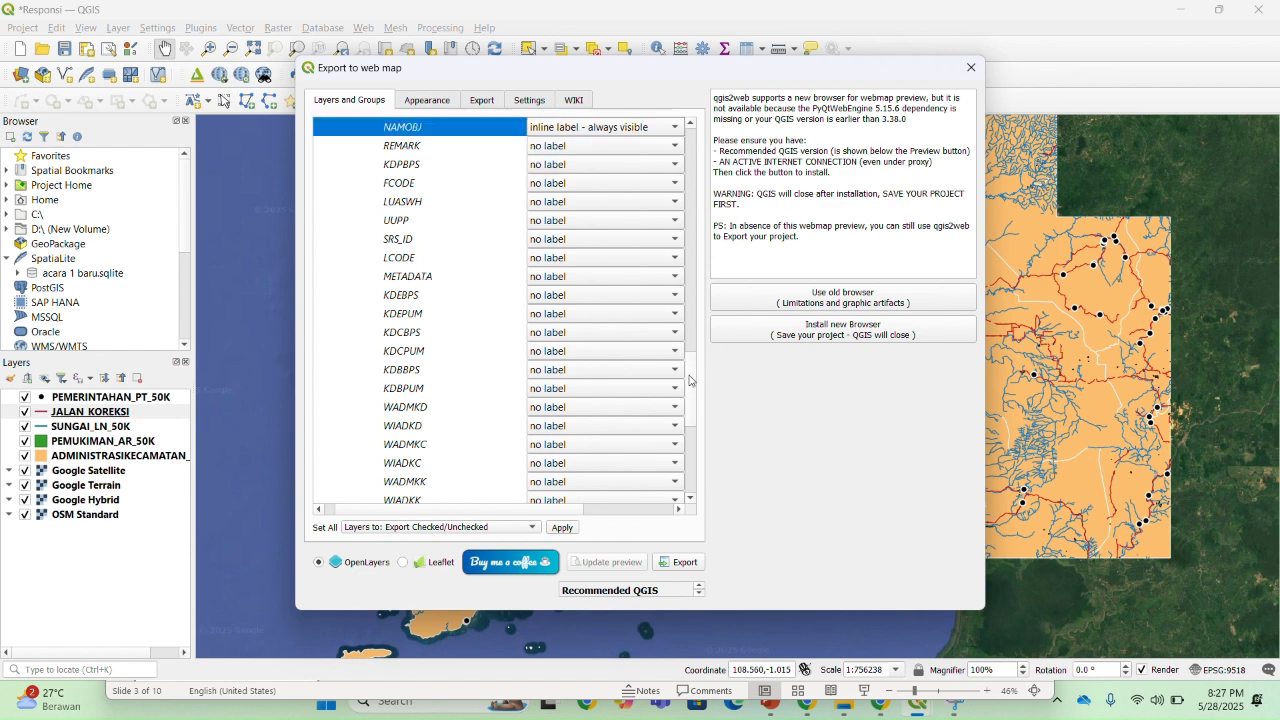
pyautogui.moveTo(693, 381); pyautogui.dragTo(692, 353)
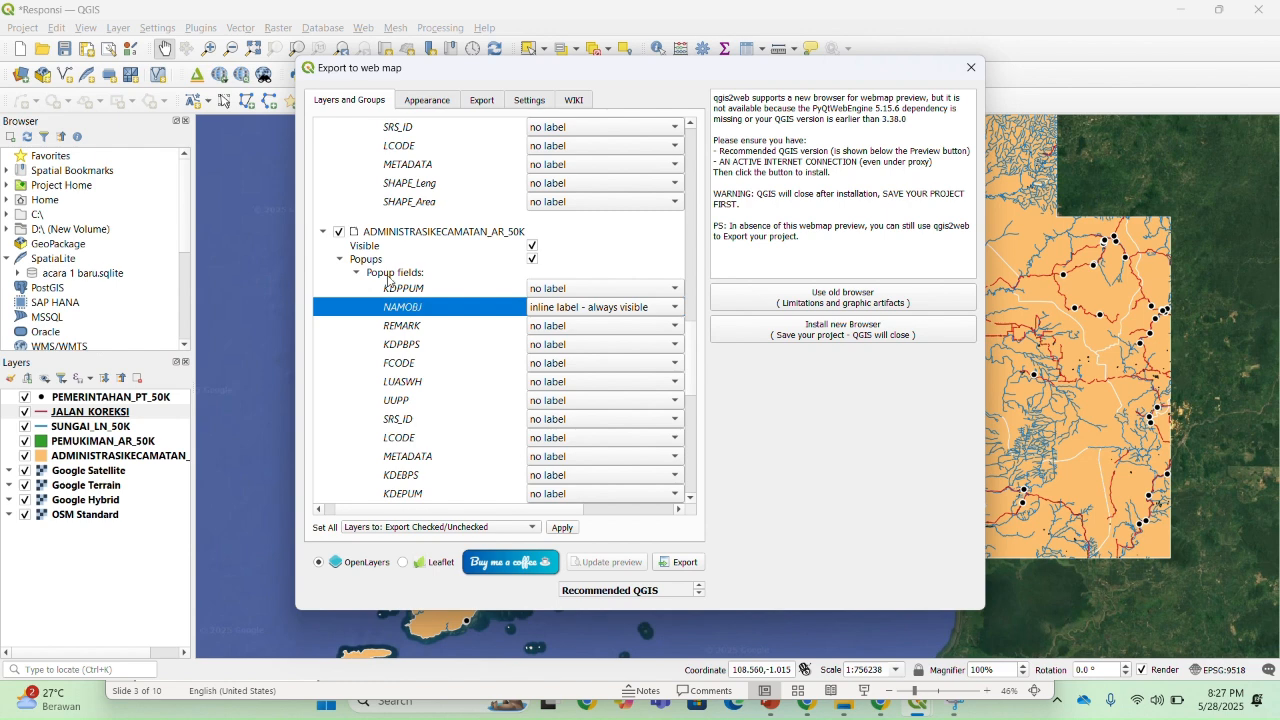
# Examine the NAMOBJ and other columns in the attribute table of ADMINISTRASIKECAMATAN_AR_50K, and close the table
pyautogui.click(90, 460)
pyautogui.rightClick(90, 460)
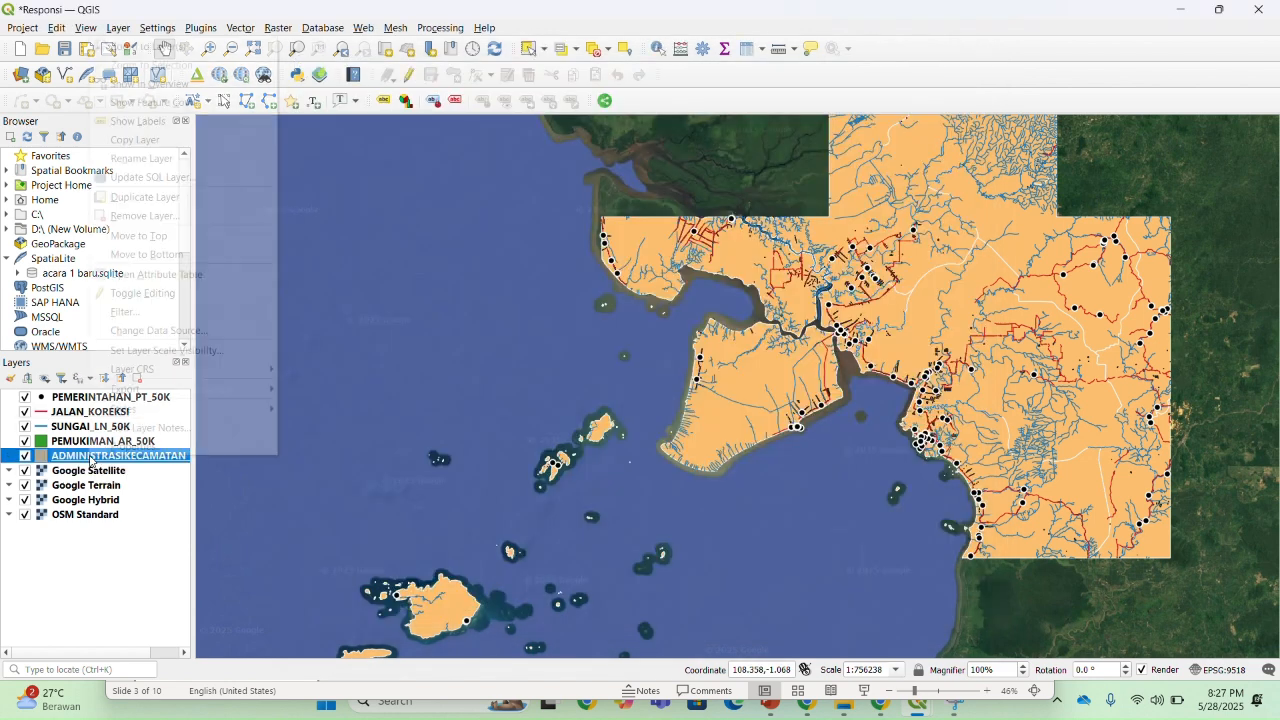
pyautogui.click(155, 276)
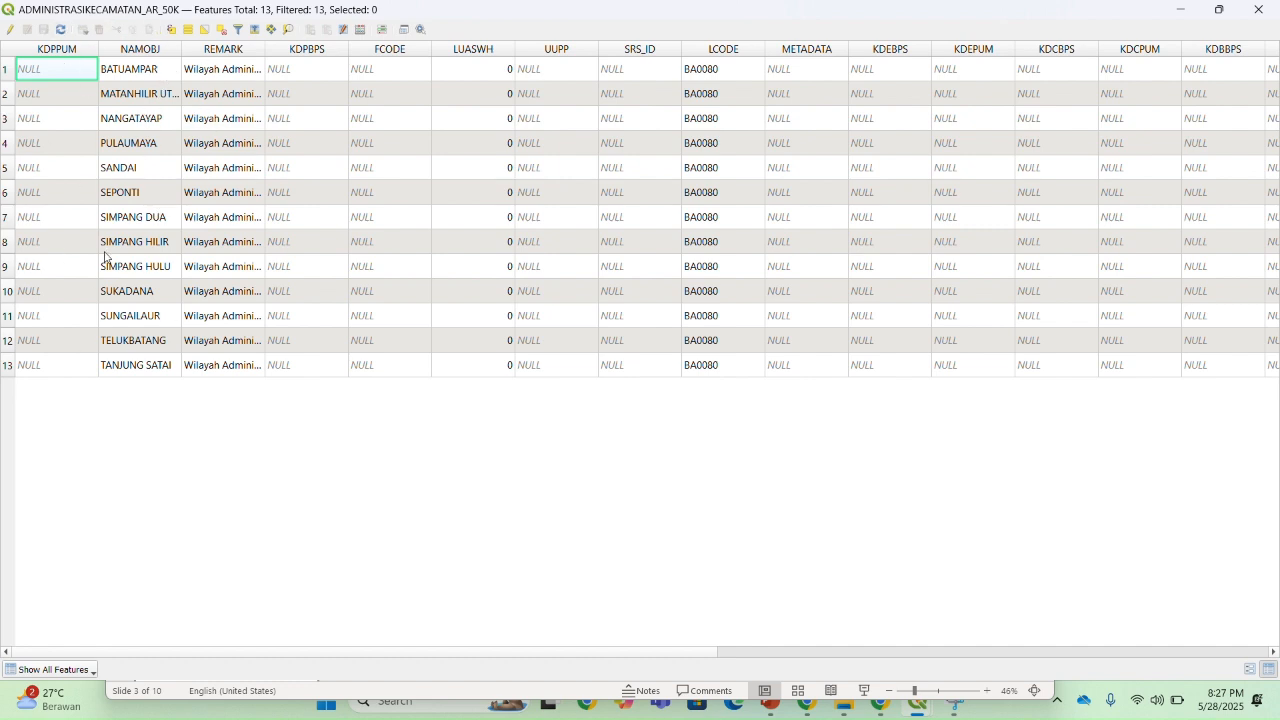
pyautogui.click(1258, 9)
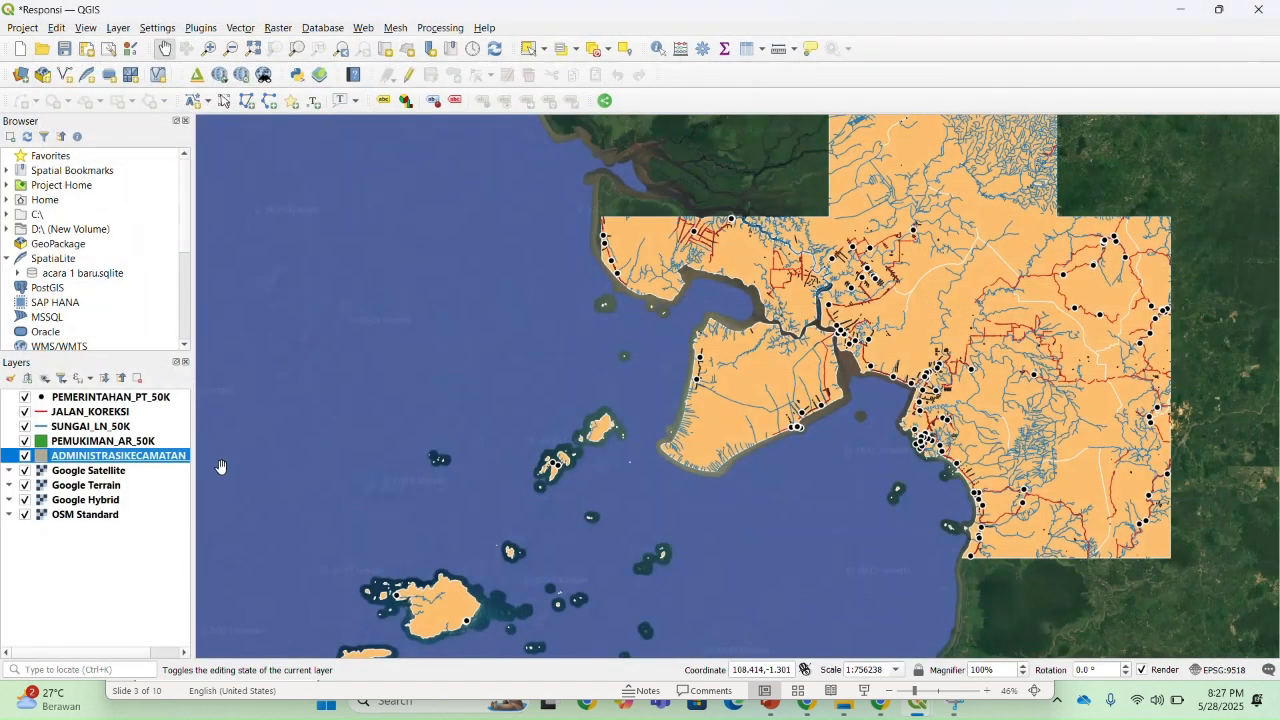
# Examine the NAMOBJ and REMARK columns in the attribute table of PEMERINTAHAN_PT_50K, and close the table
pyautogui.click(57, 413)
pyautogui.click(62, 398)
pyautogui.rightClick(62, 398)
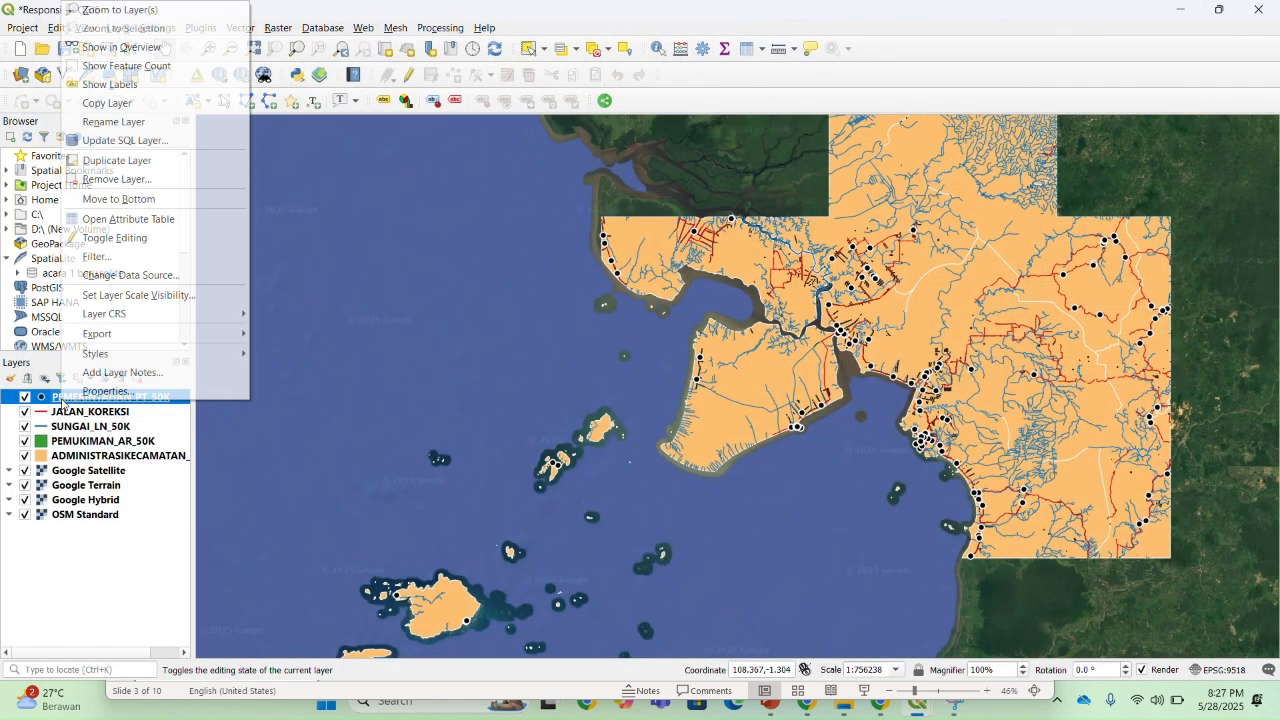
pyautogui.click(120, 219)
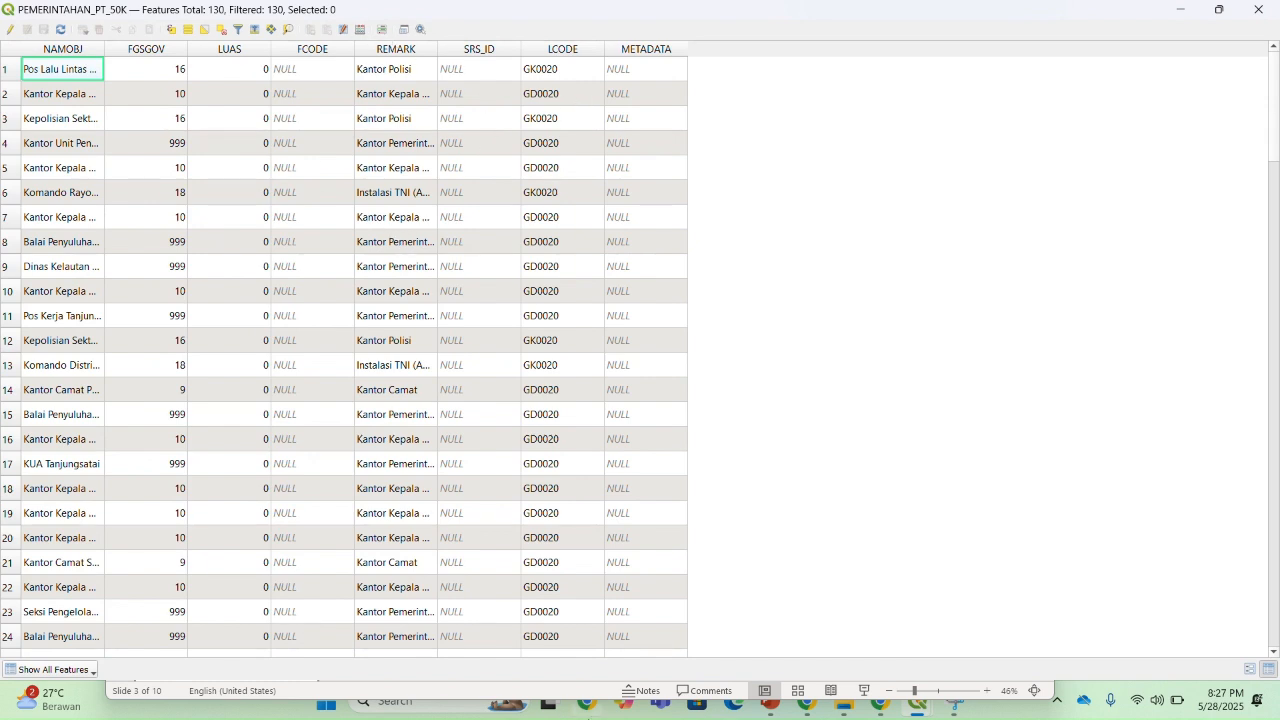
pyautogui.scroll(-1, 425, 606)
pyautogui.scroll(1, 427, 605)
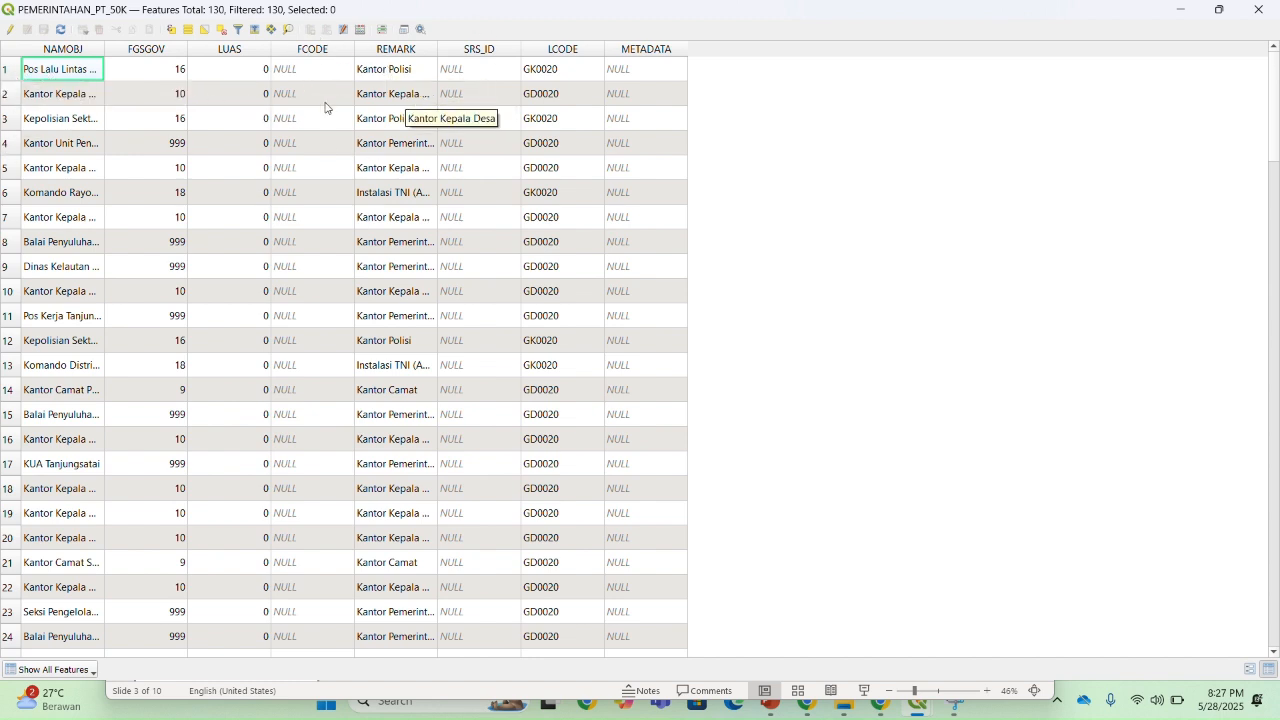
pyautogui.scroll(-10, 362, 458)
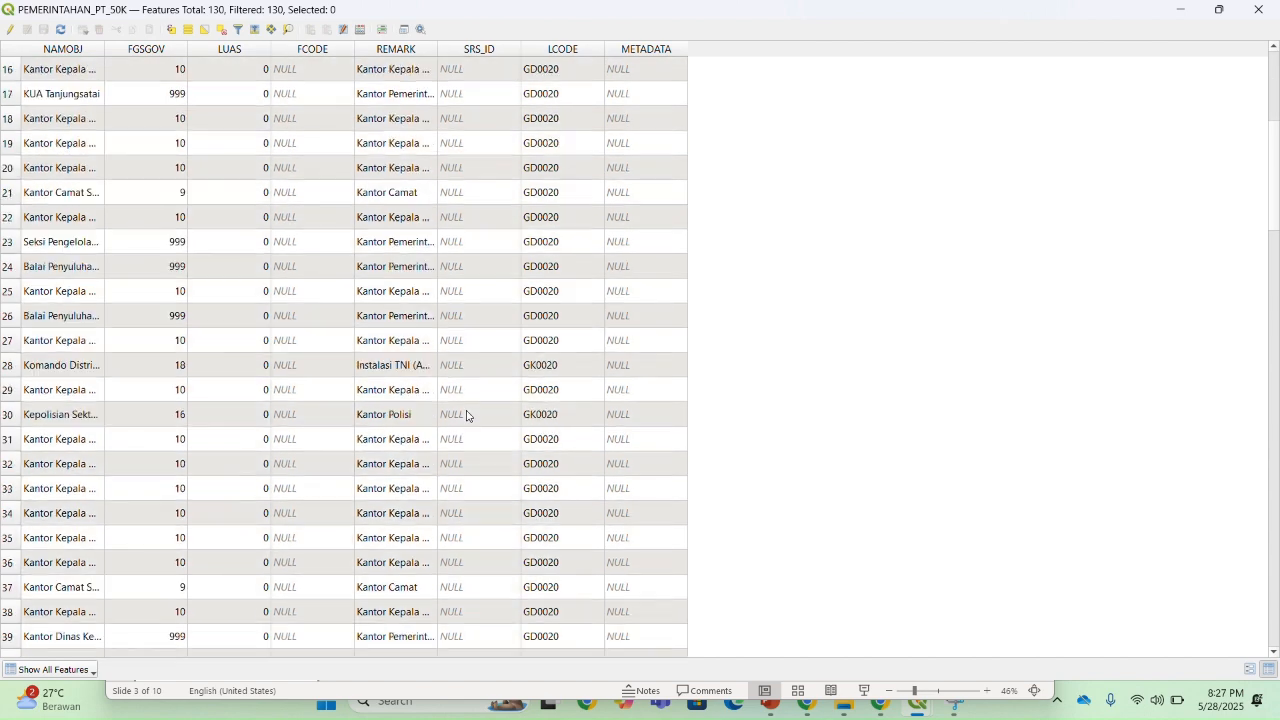
pyautogui.scroll(-3, 449, 405)
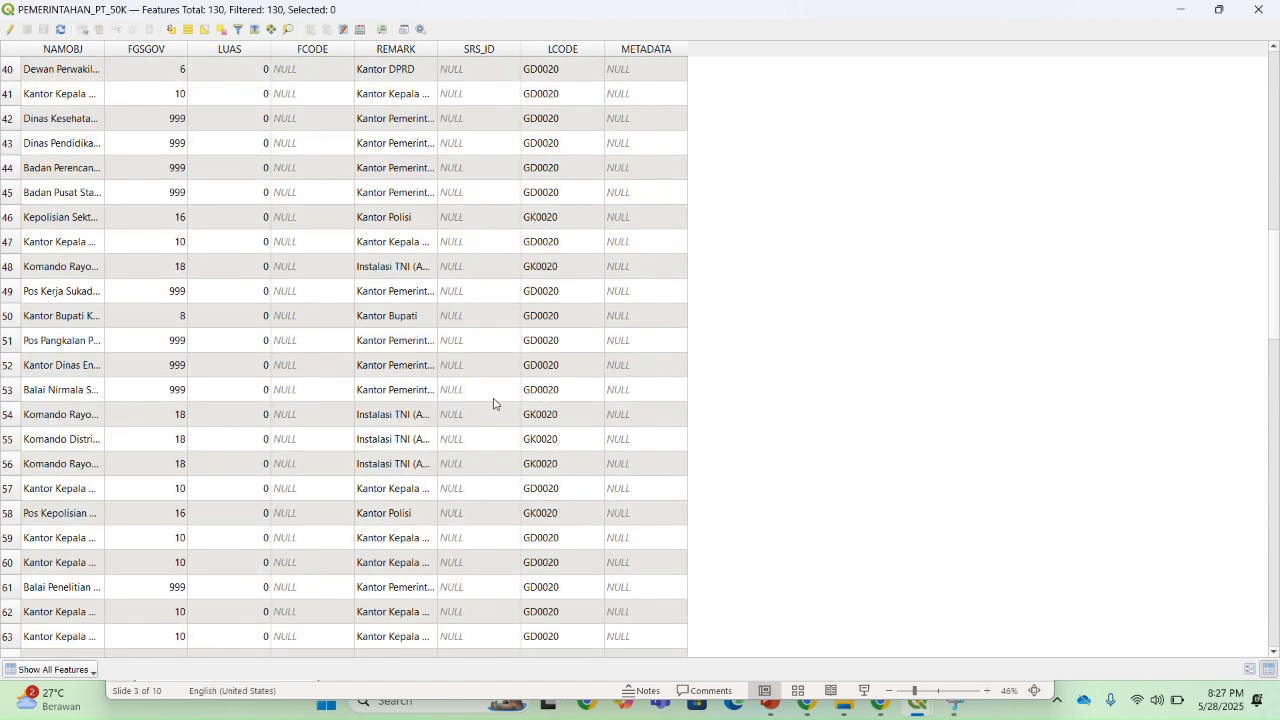
pyautogui.click(1259, 10)
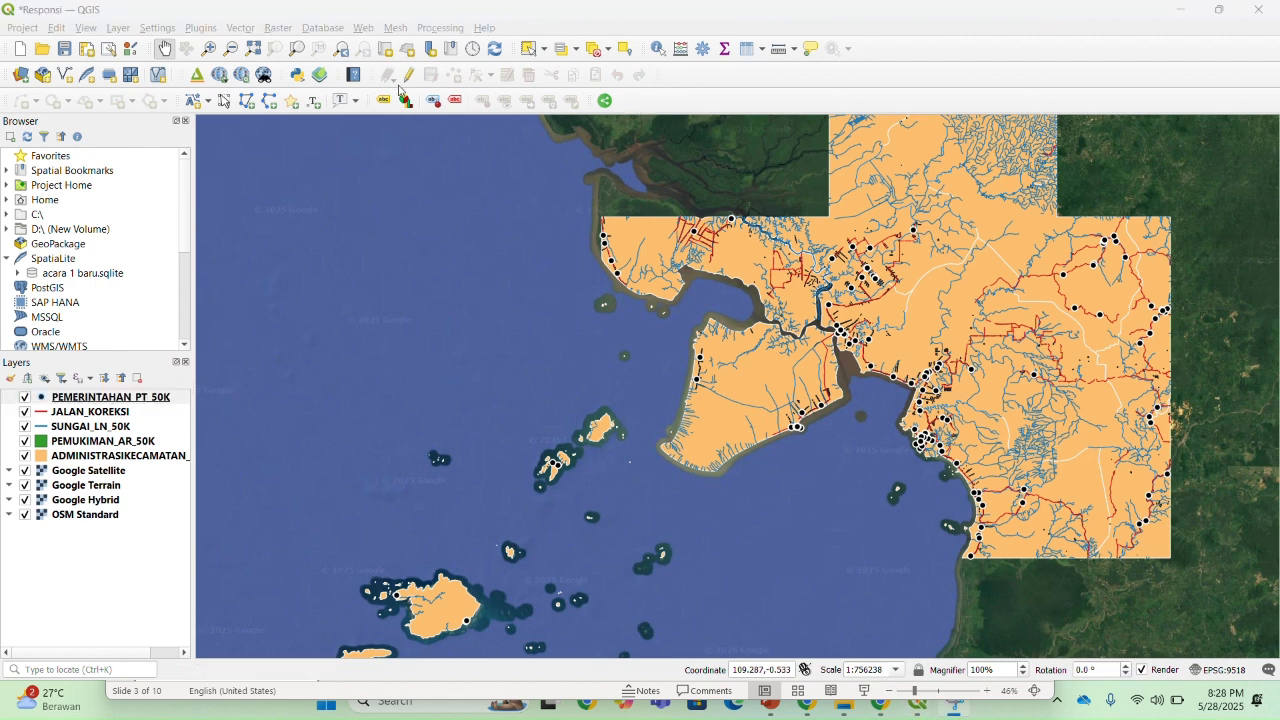
# In the web map export settings of ADMINISTRASIKECAMATAN_AR_50K, set KDPPUM to "inline label - always visible" and NAMOBJ to "header label - visible with data"
pyautogui.click(320, 76)
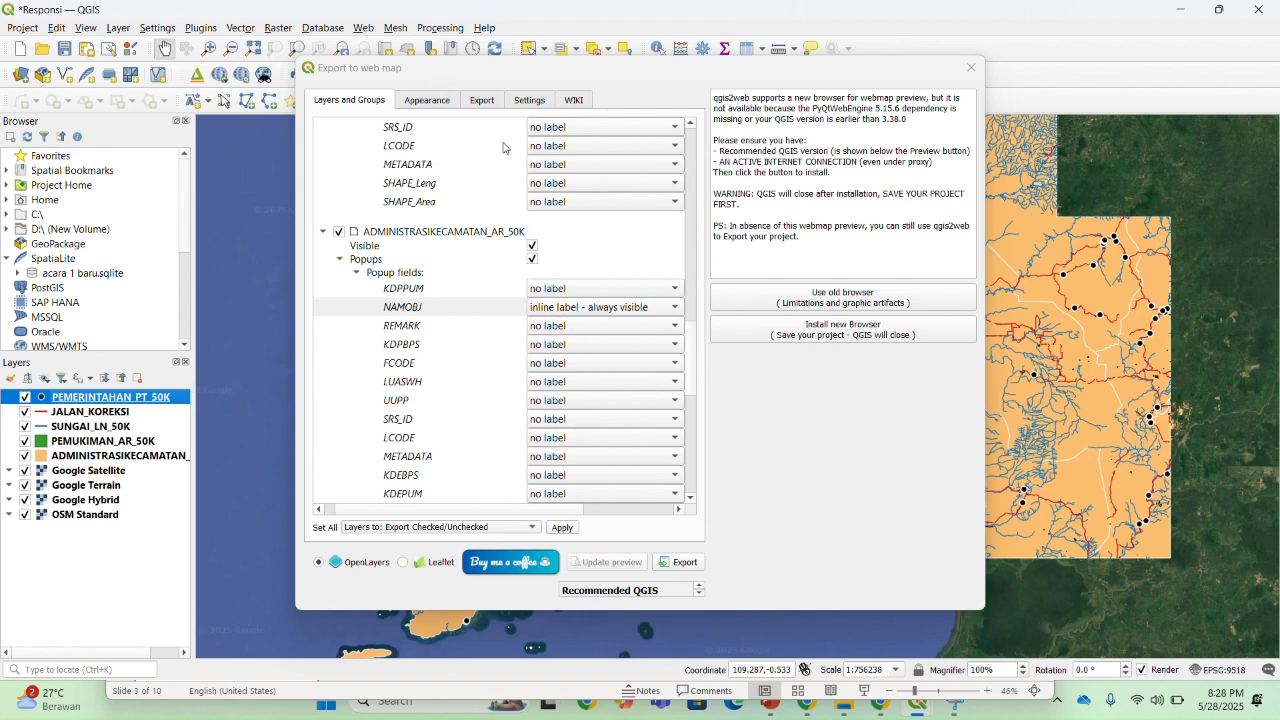
pyautogui.click(556, 30)
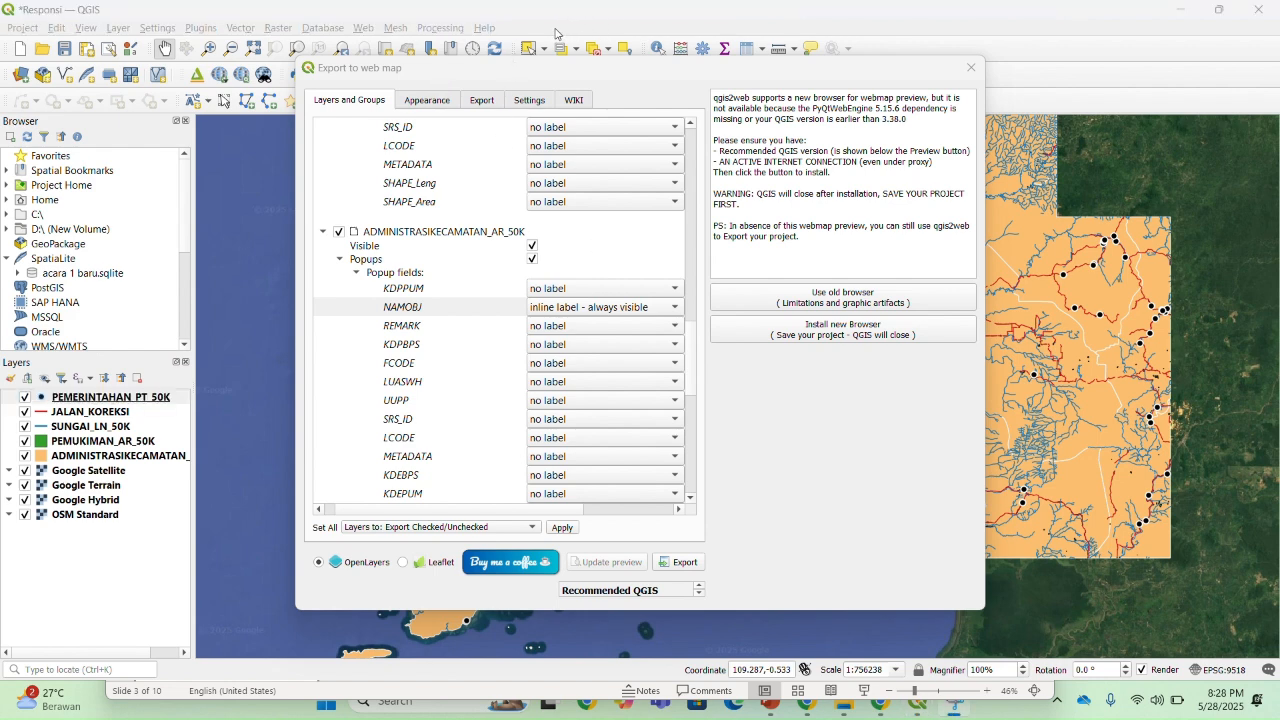
pyautogui.scroll(-1, 600, 289)
pyautogui.scroll(-3, 605, 308)
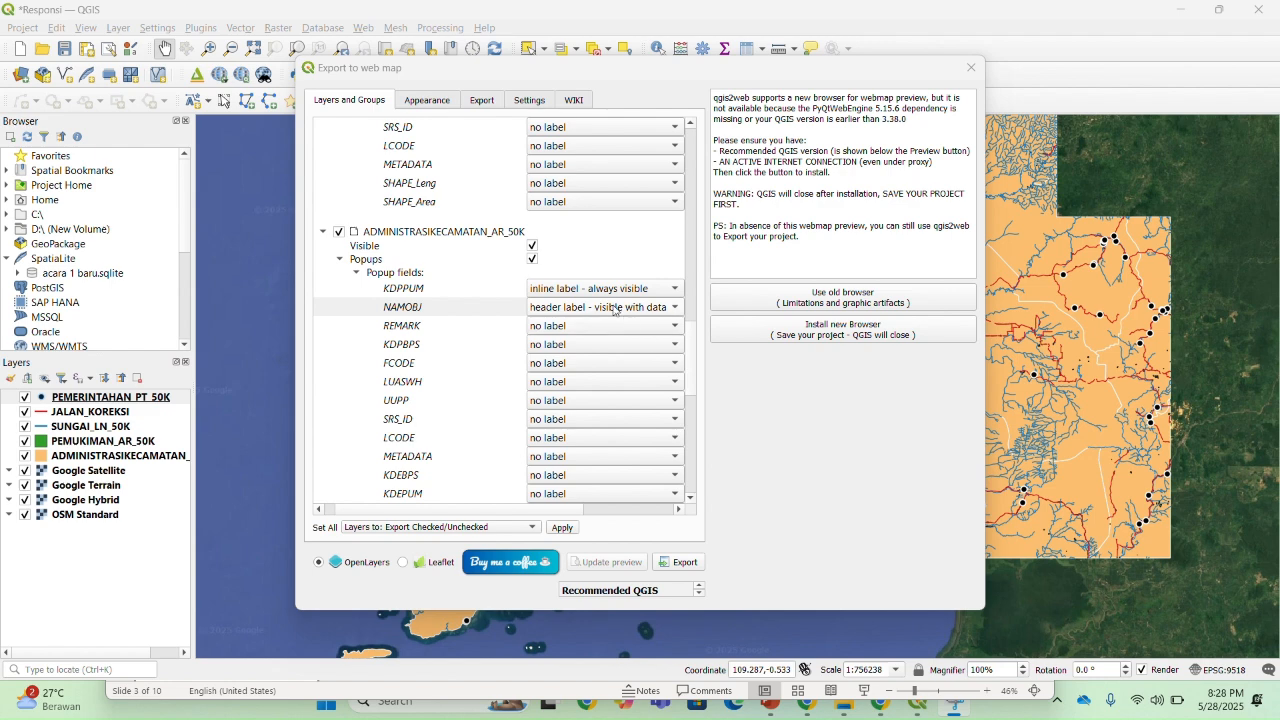
# For ADMINISTRASIKECAMATAN_AR_50K, set the KDPPUM popup field to "no label" and NAMOBJ to "inline label - always visible"
pyautogui.click(649, 290)
pyautogui.click(592, 272)
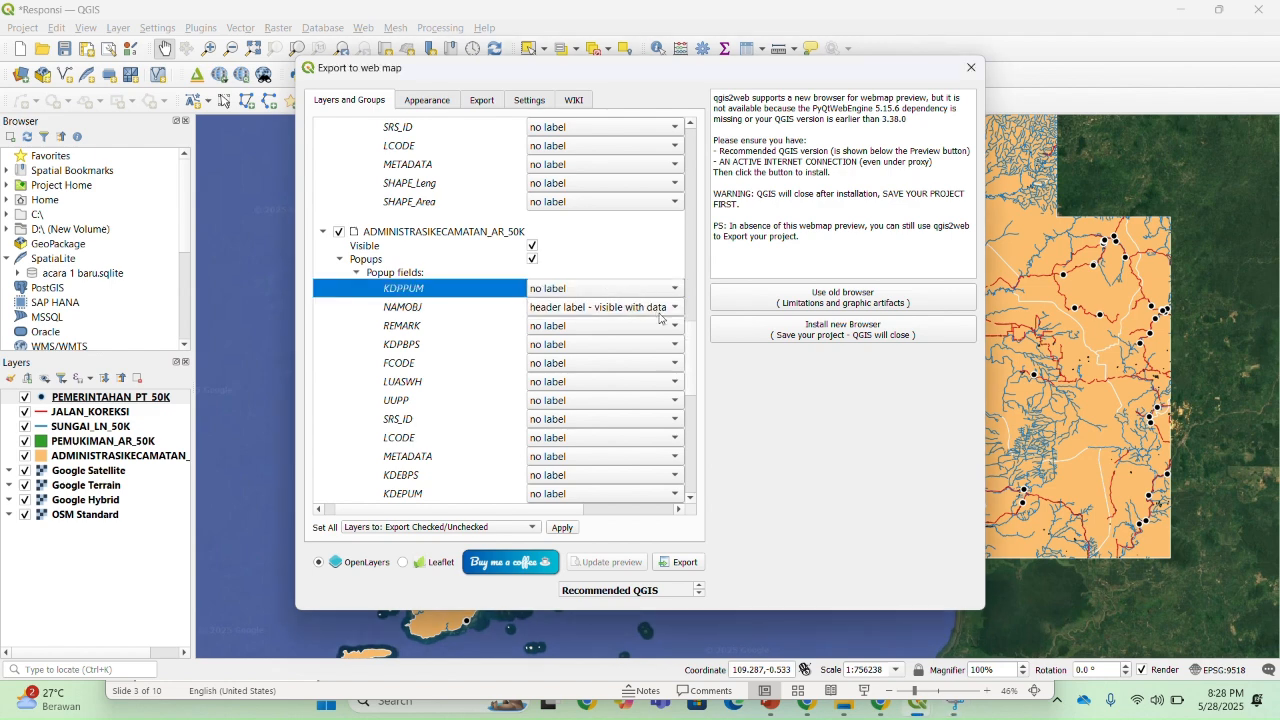
pyautogui.click(628, 312)
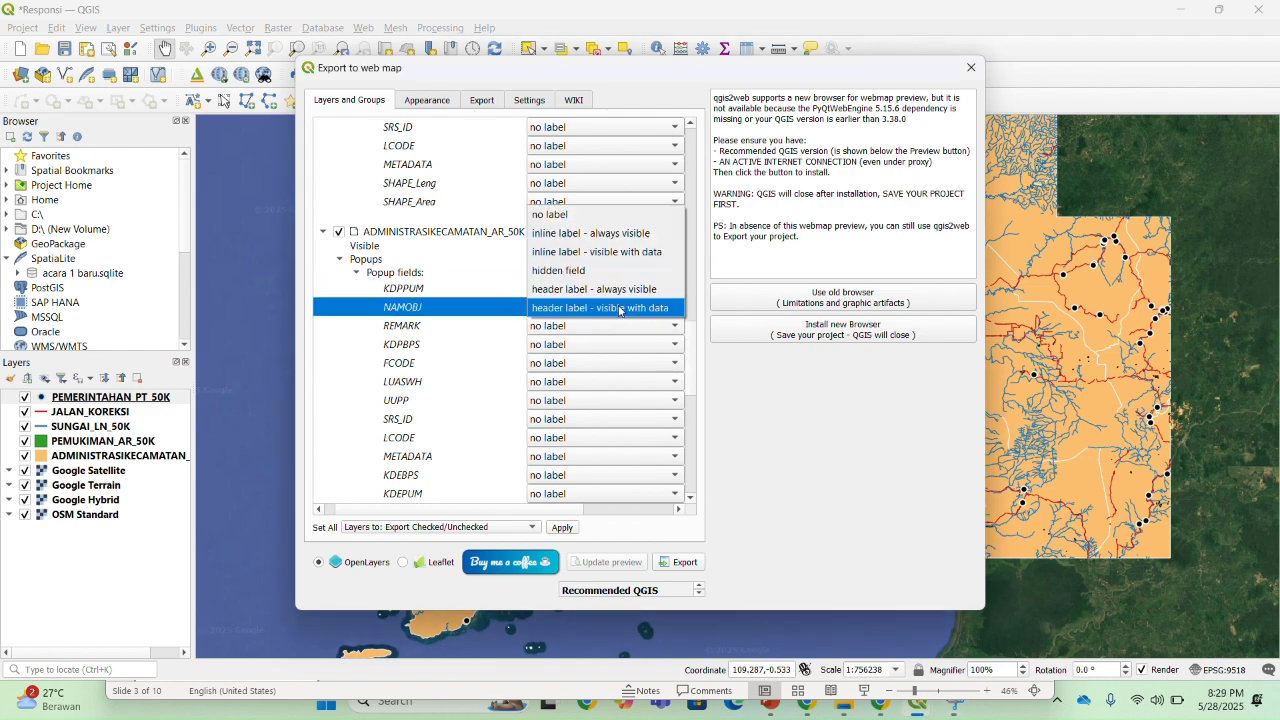
pyautogui.click(575, 240)
pyautogui.moveTo(690, 336); pyautogui.dragTo(724, 477)
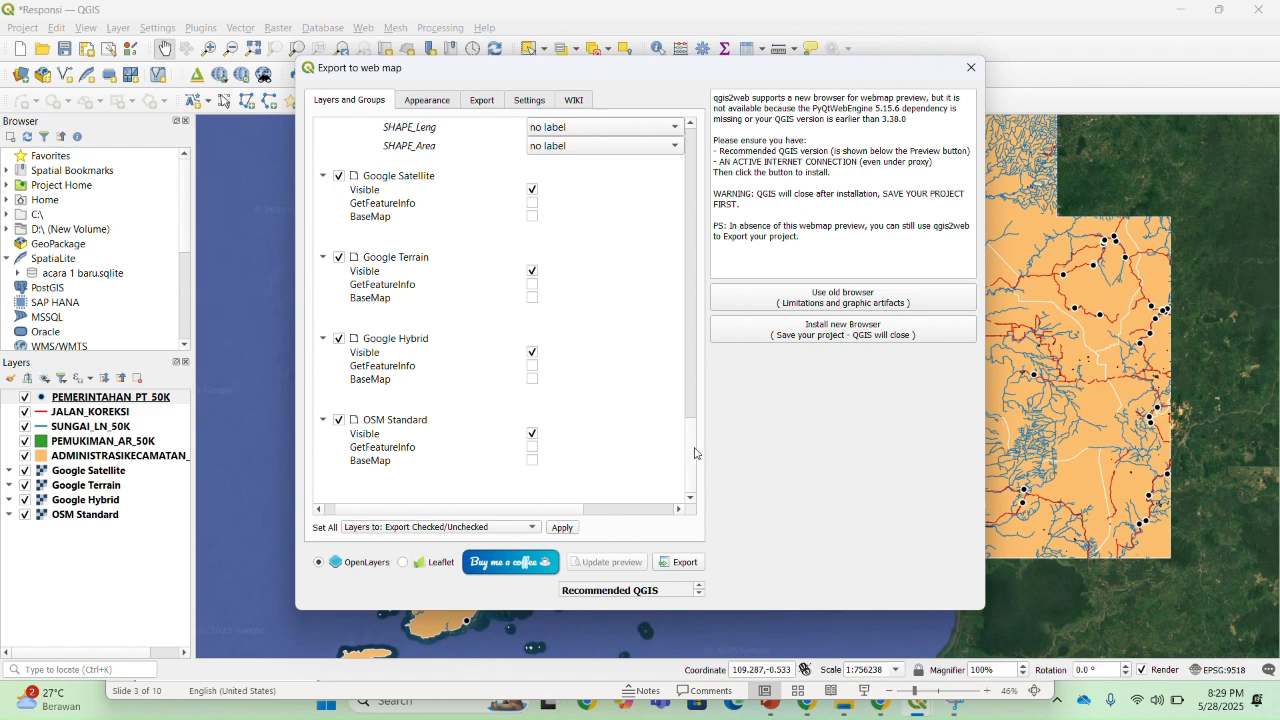
pyautogui.moveTo(687, 453); pyautogui.dragTo(681, 122)
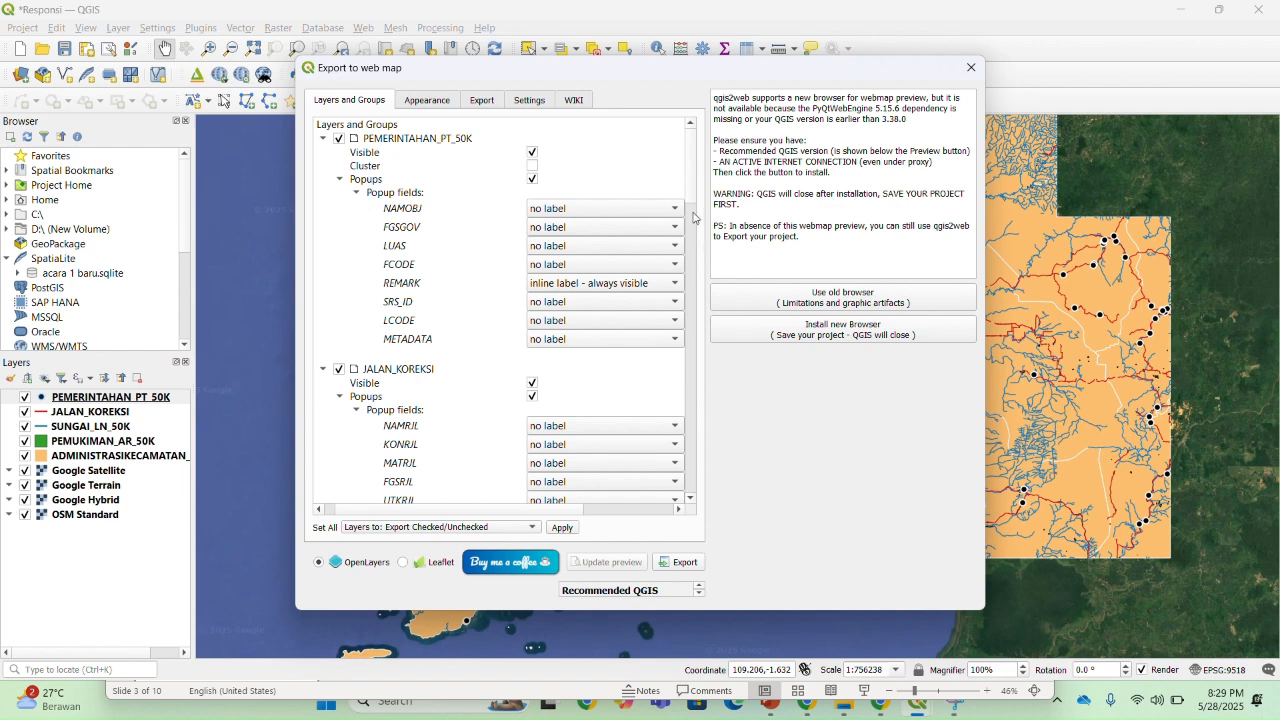
pyautogui.scroll(-4, 697, 225)
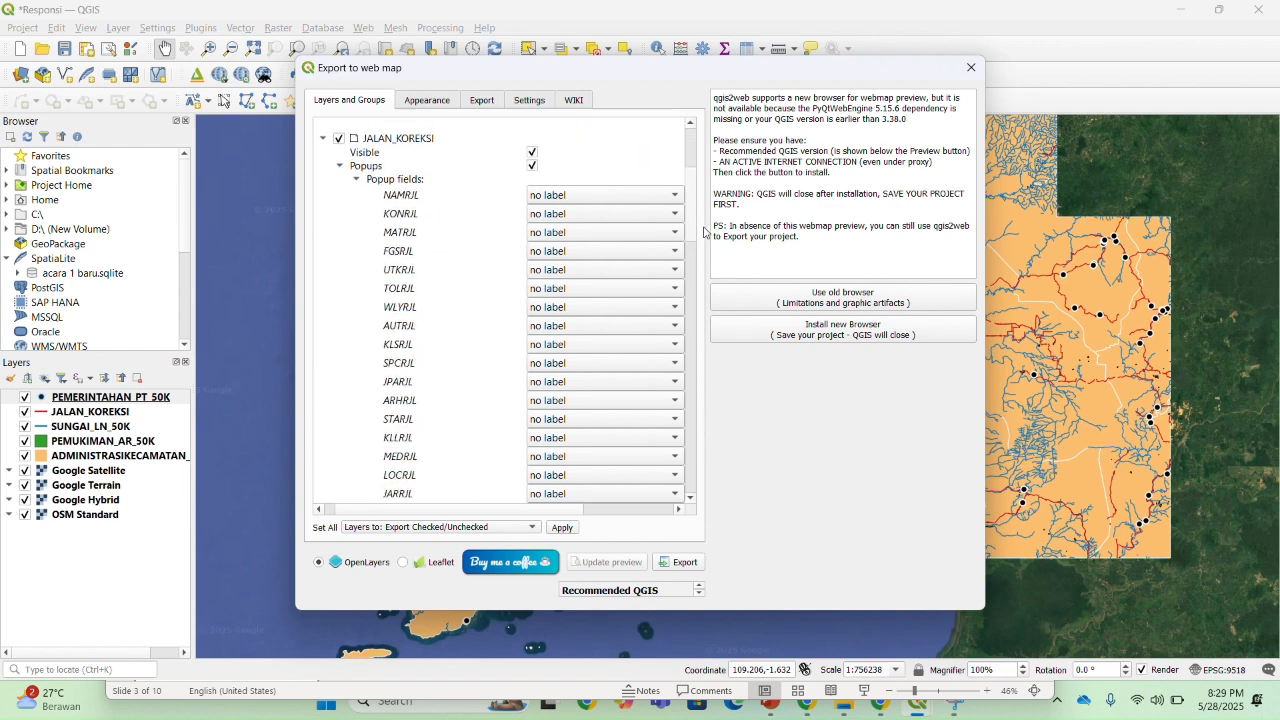
pyautogui.scroll(4, 704, 232)
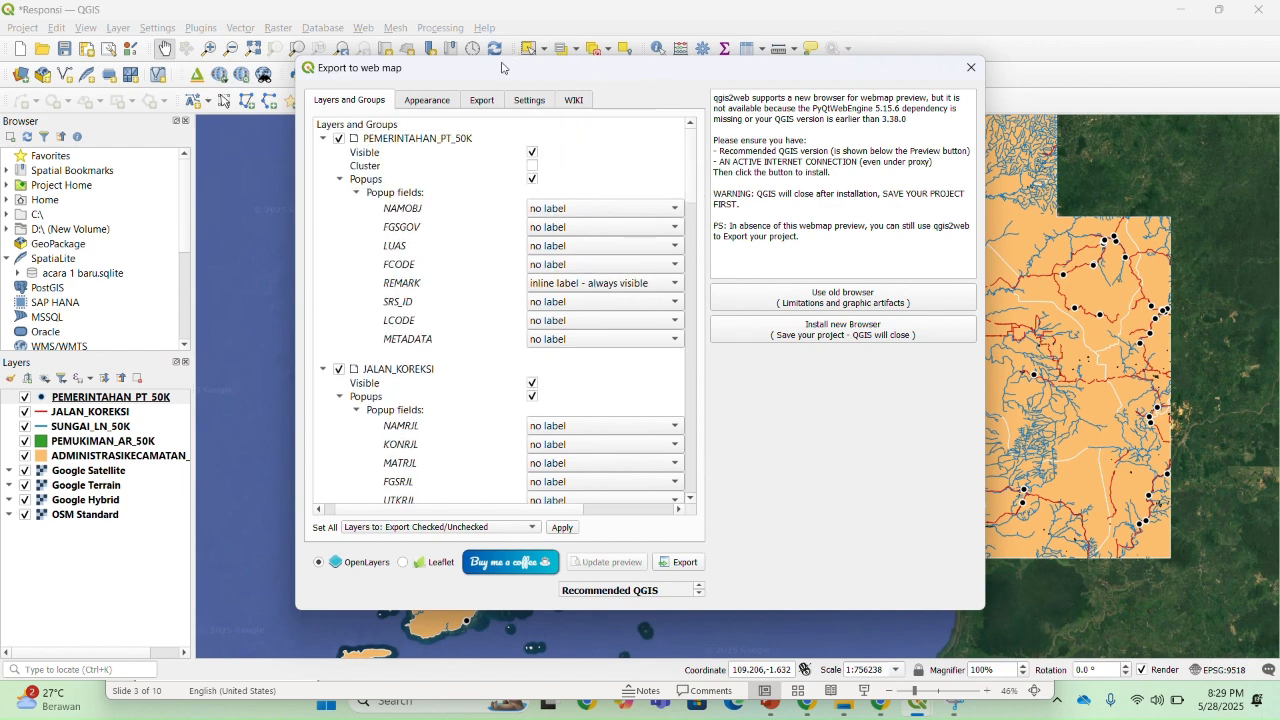
# Set the layers list to Expanded in the web map's appearance settings
pyautogui.click(429, 101)
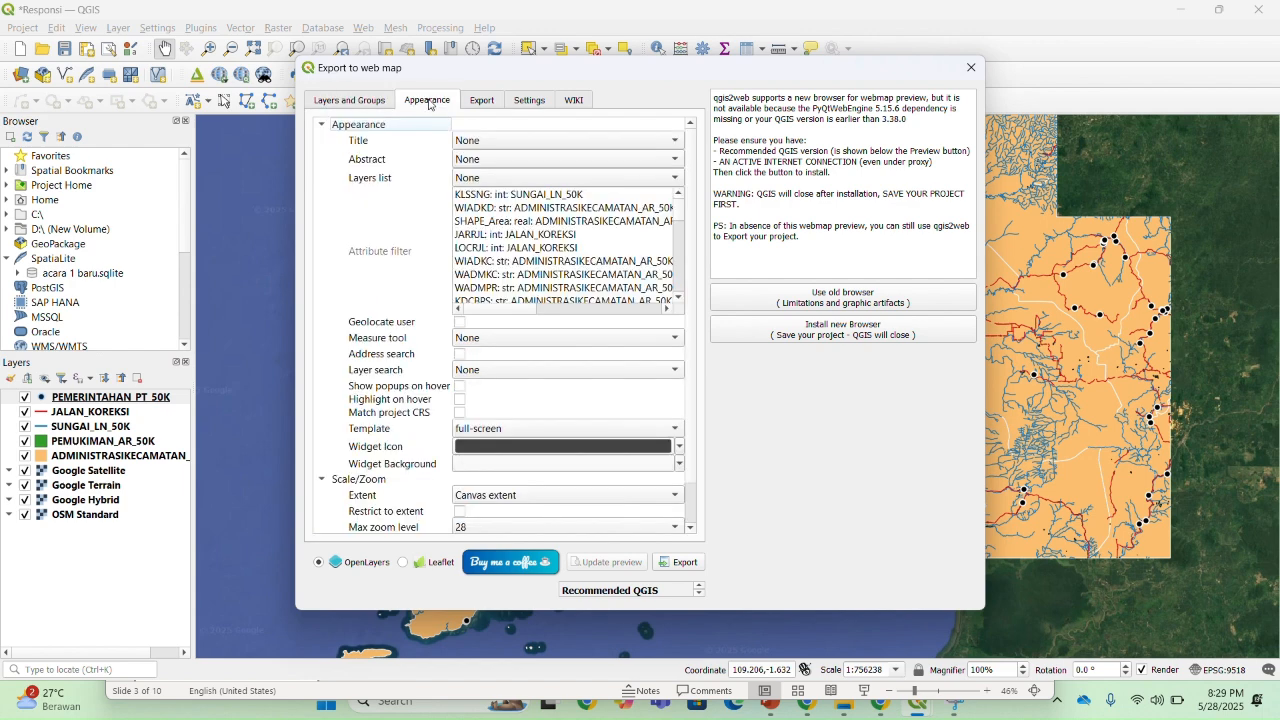
pyautogui.click(544, 26)
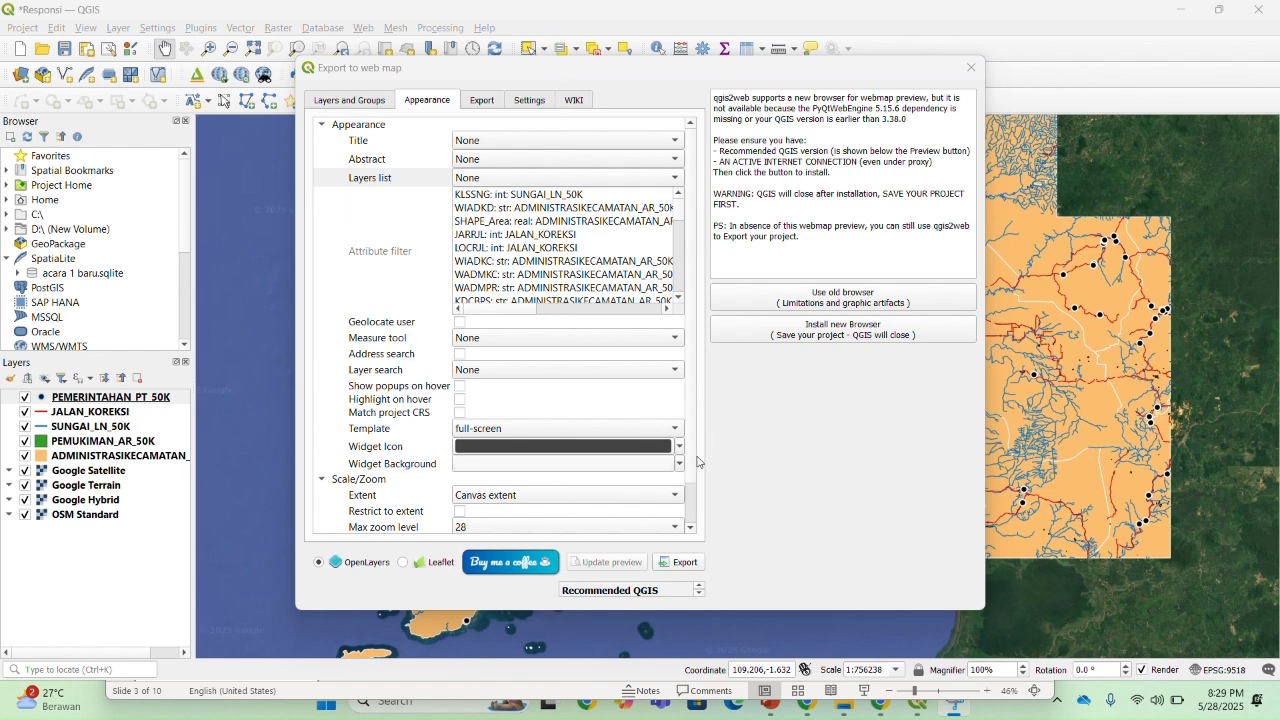
pyautogui.moveTo(690, 463); pyautogui.dragTo(687, 389)
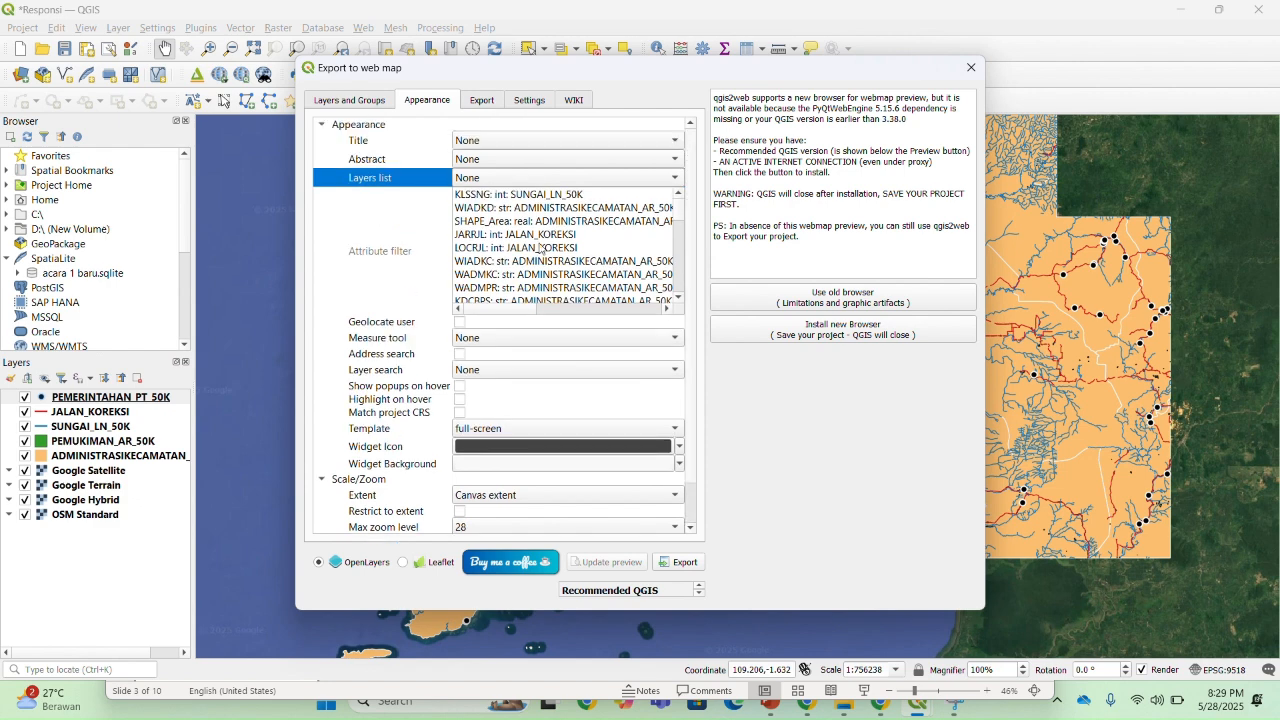
pyautogui.click(461, 180)
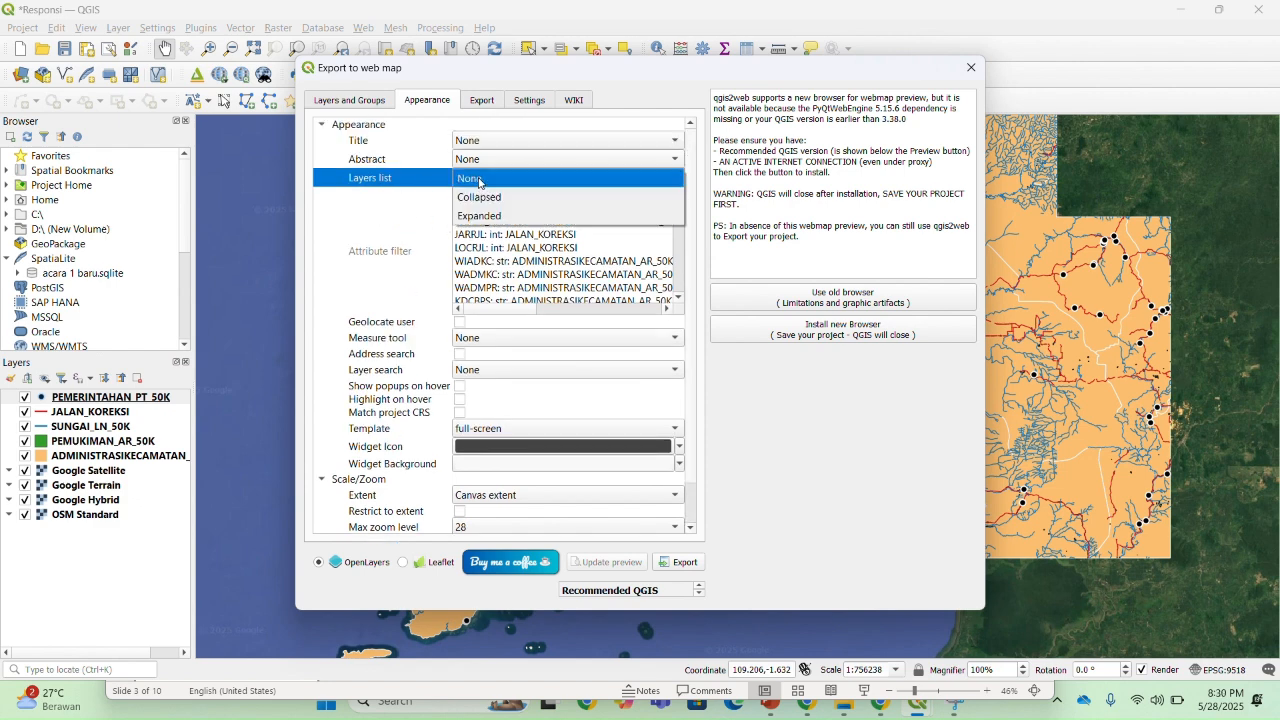
pyautogui.click(526, 211)
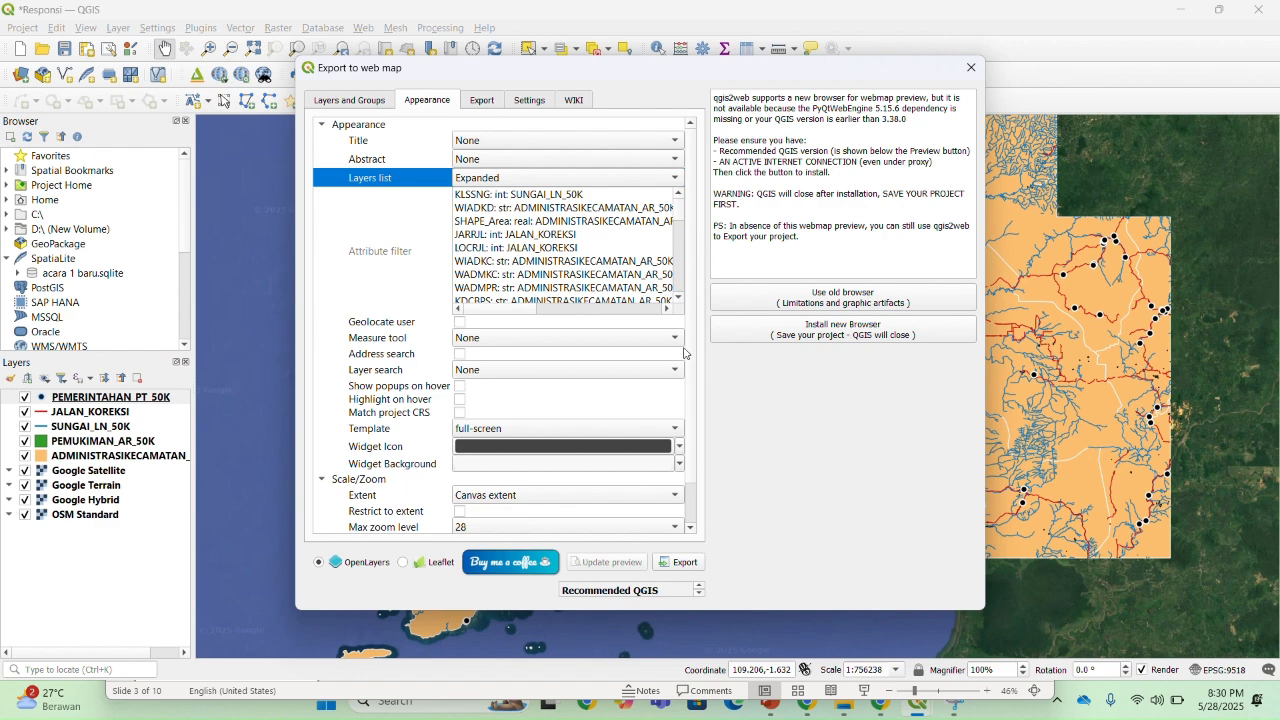
# Examine the widget icon colour choices, the measure tool options and the other appearance and scale settings of the web map
pyautogui.scroll(-2, 688, 332)
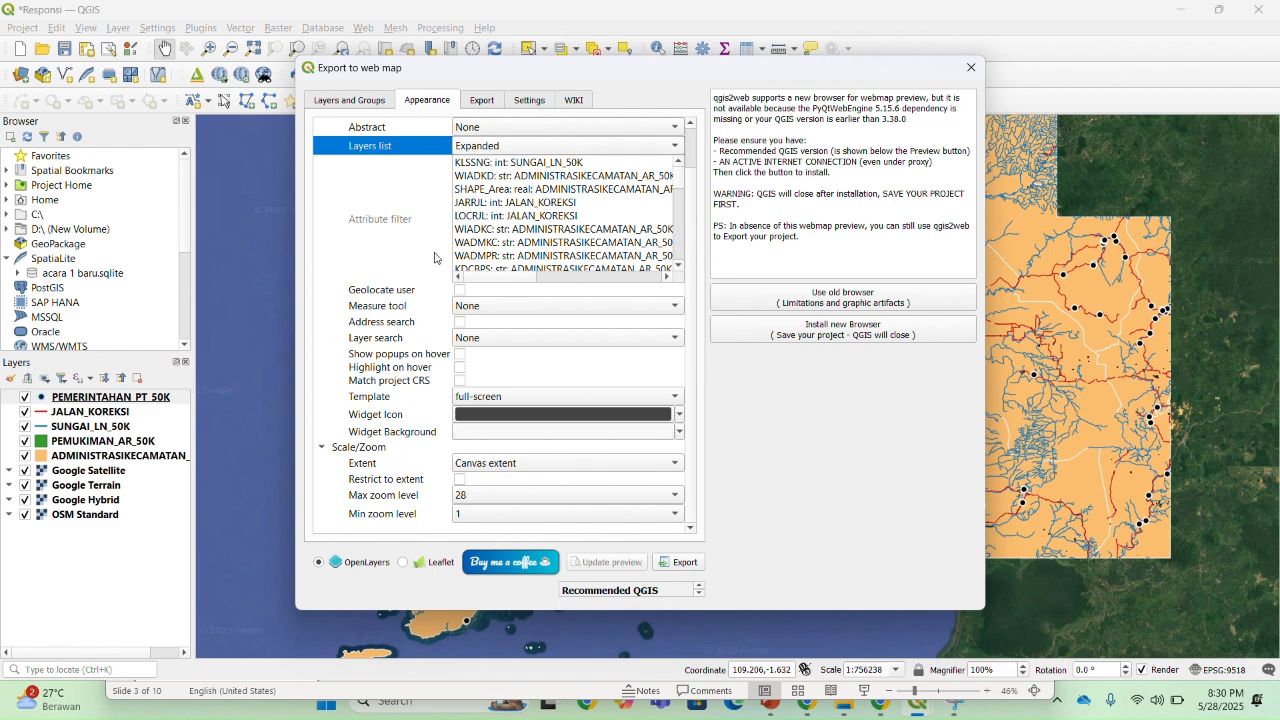
pyautogui.click(680, 414)
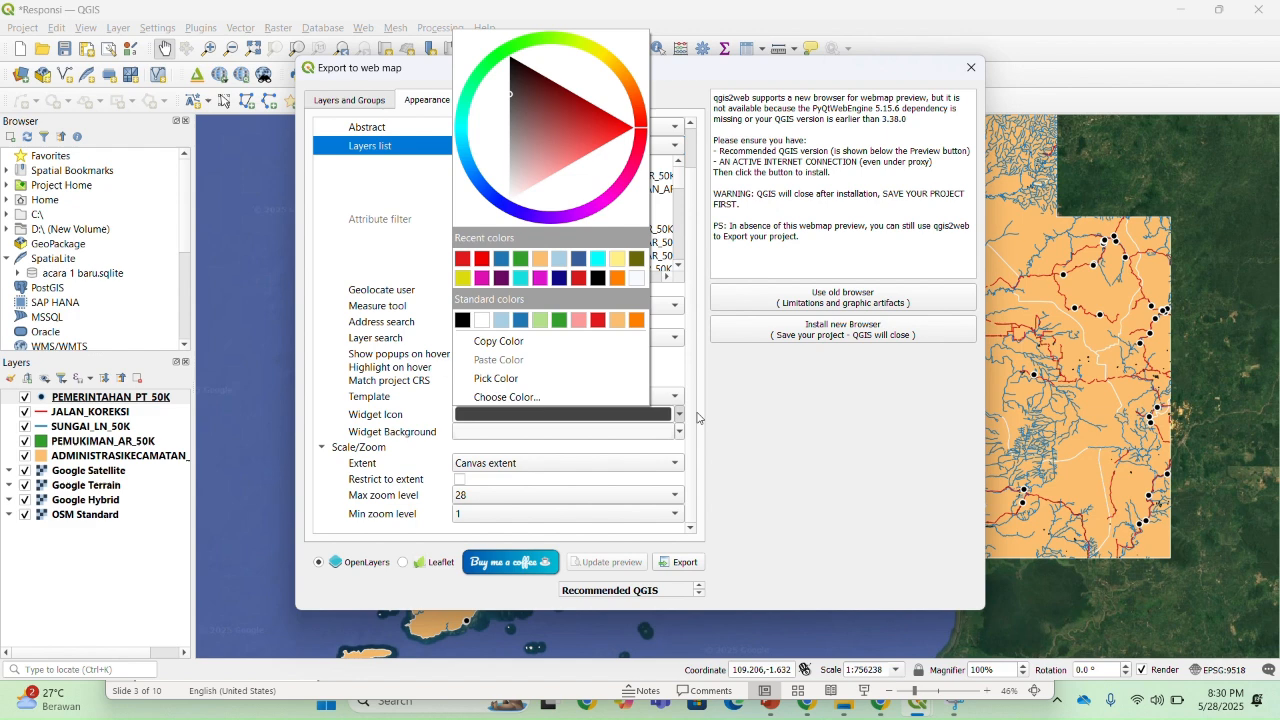
pyautogui.click(698, 418)
pyautogui.scroll(2, 698, 418)
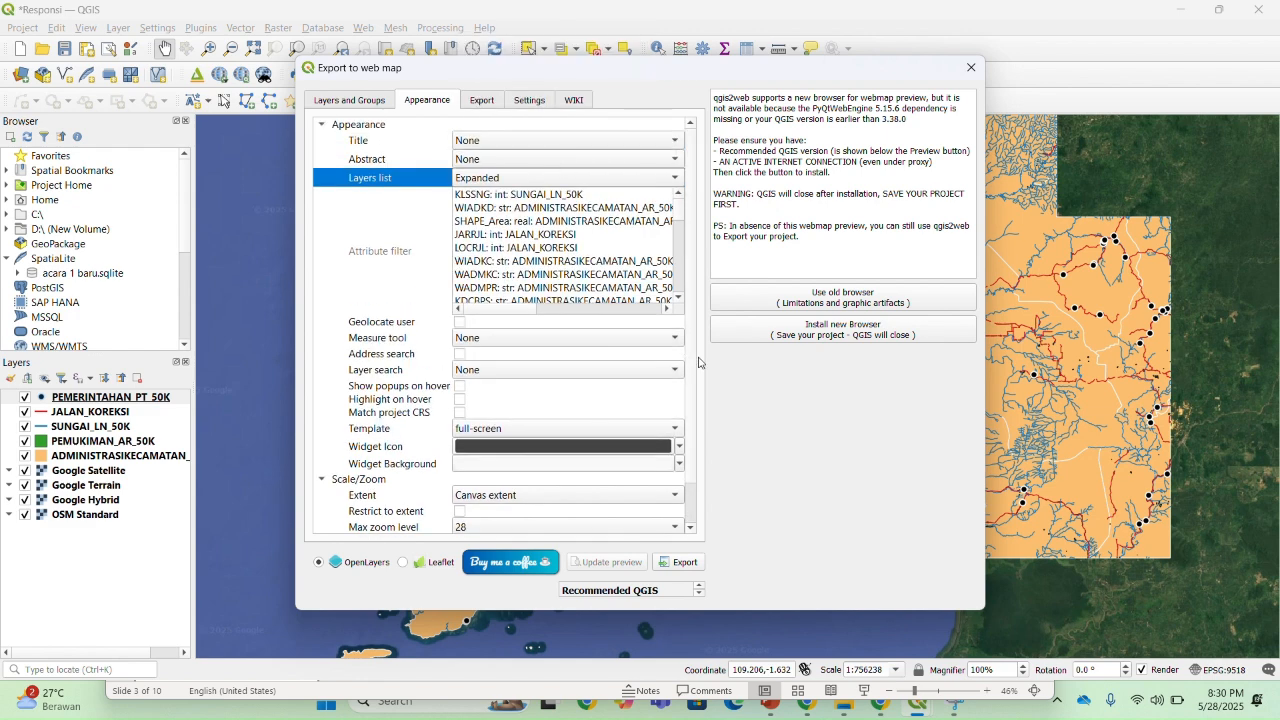
pyautogui.scroll(-2, 693, 376)
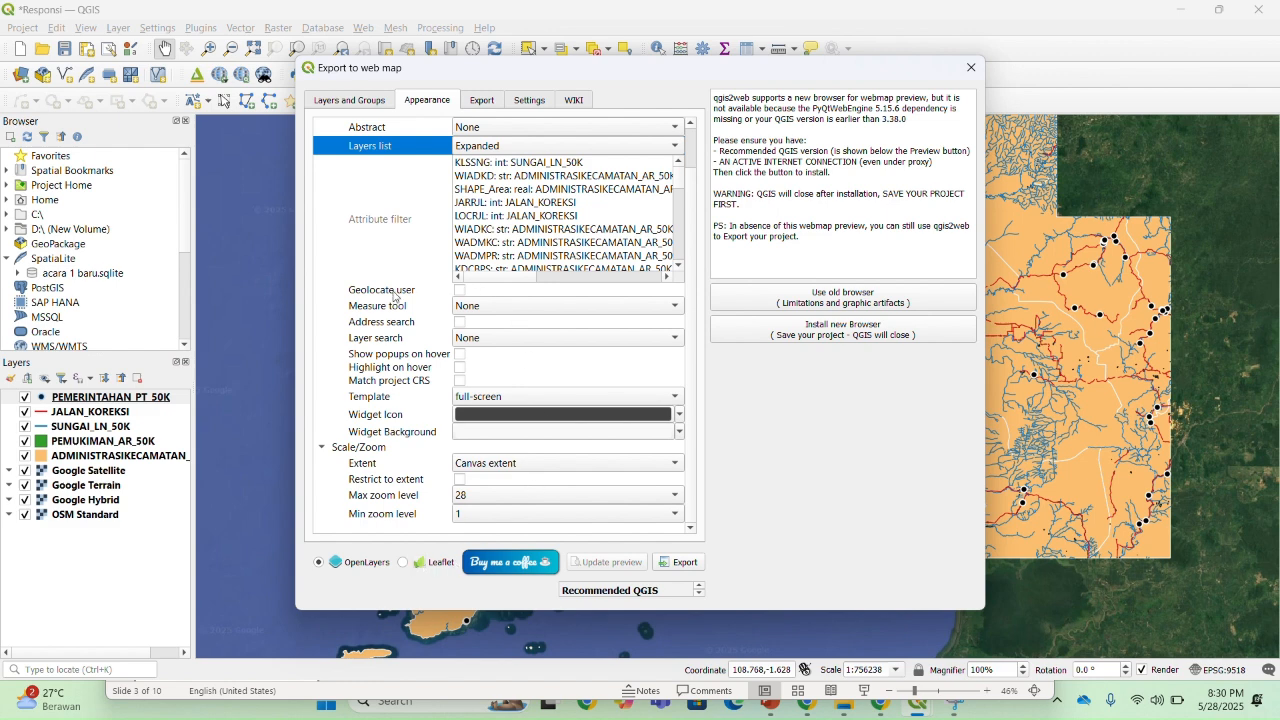
pyautogui.click(490, 311)
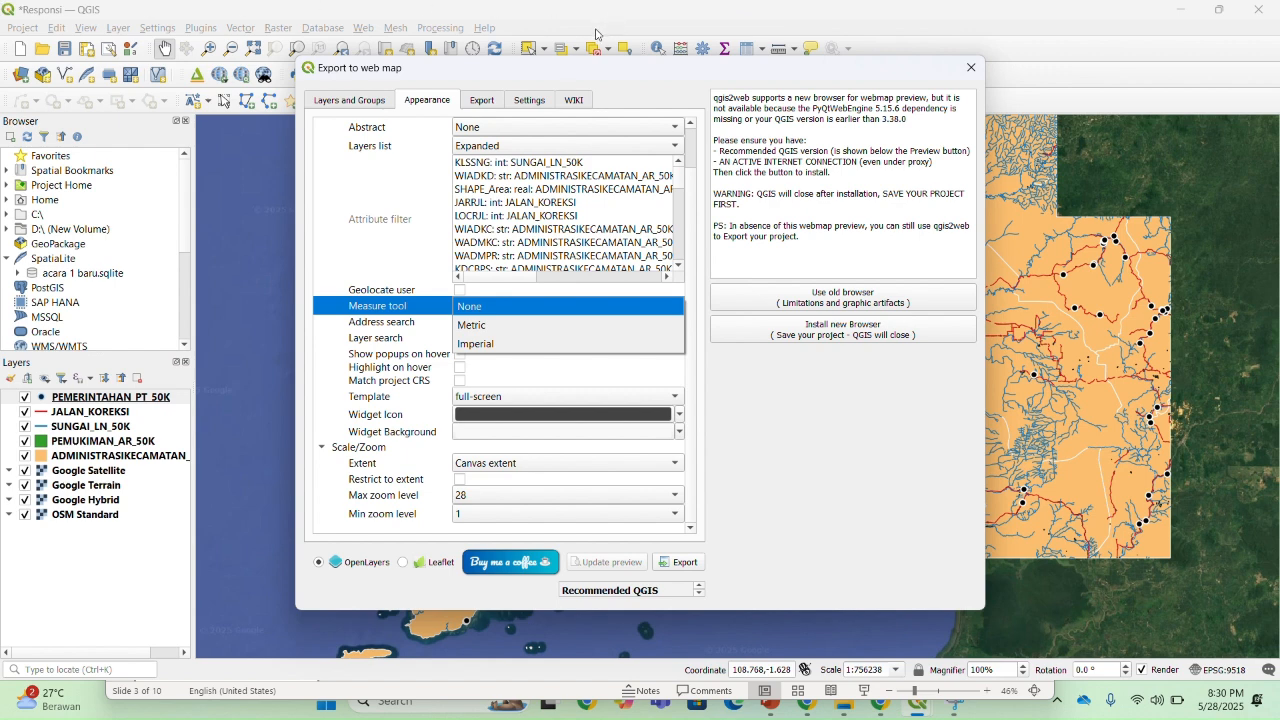
pyautogui.click(559, 36)
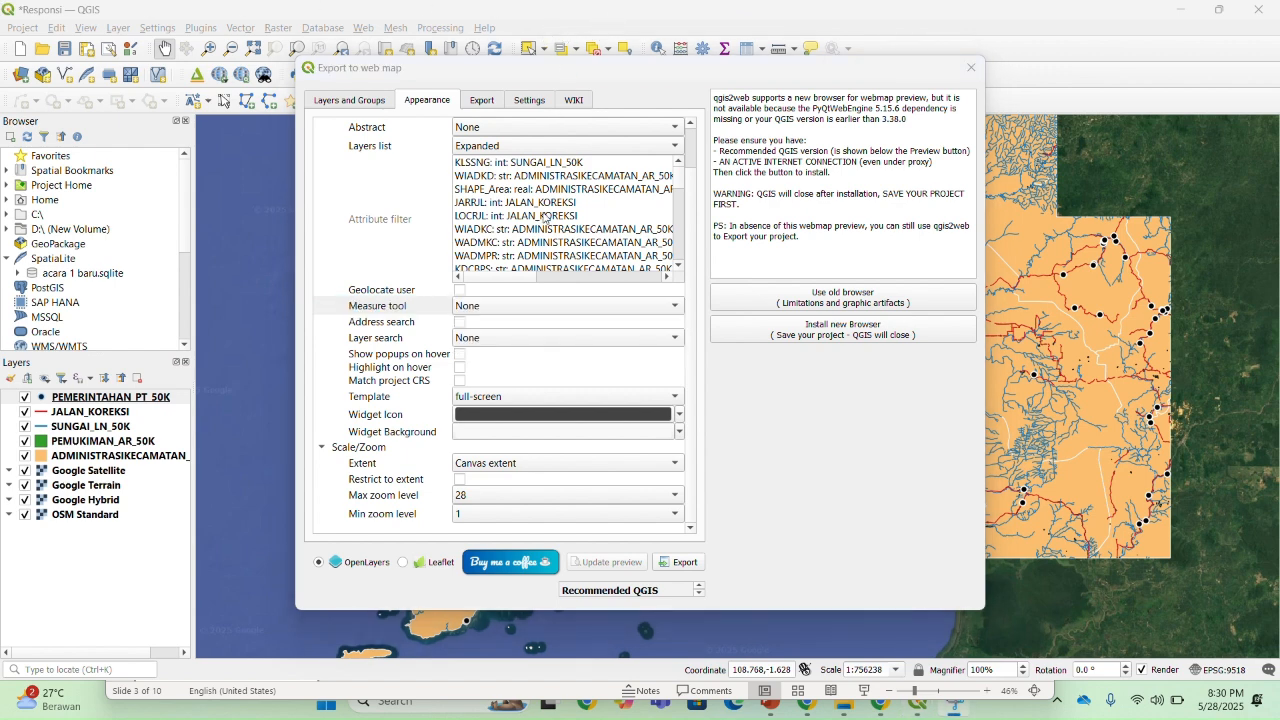
pyautogui.click(535, 310)
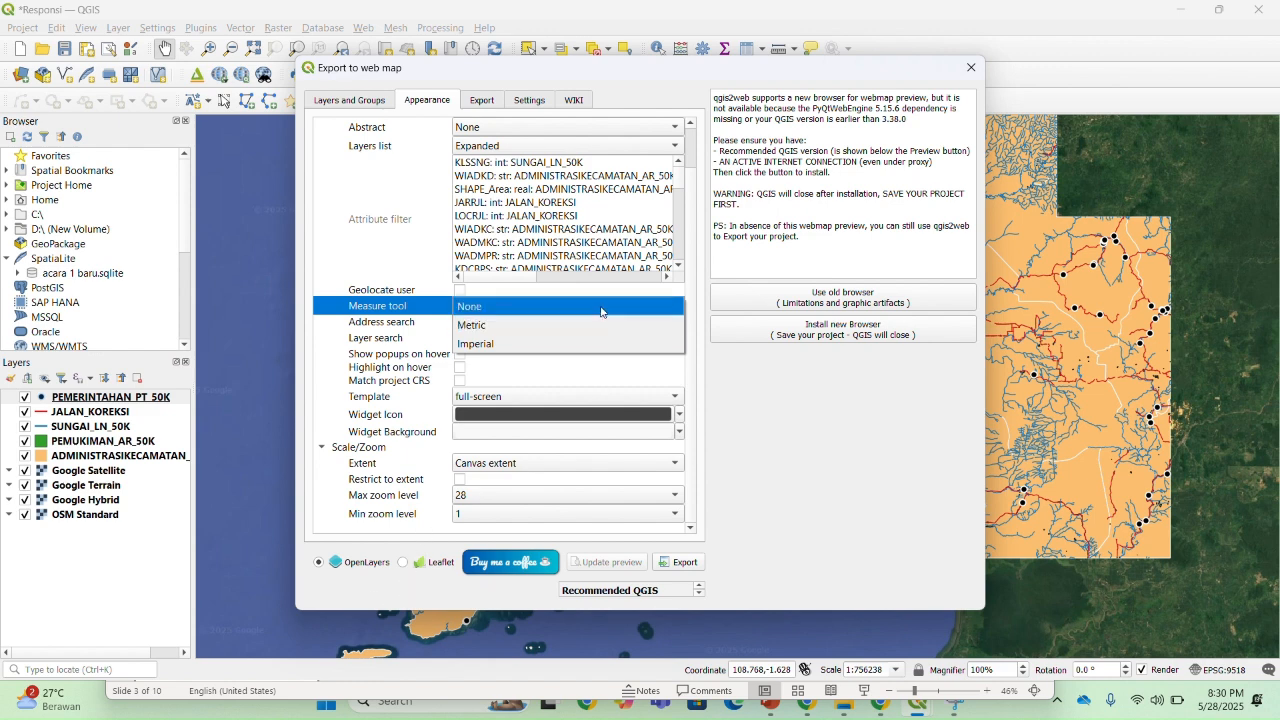
pyautogui.click(503, 310)
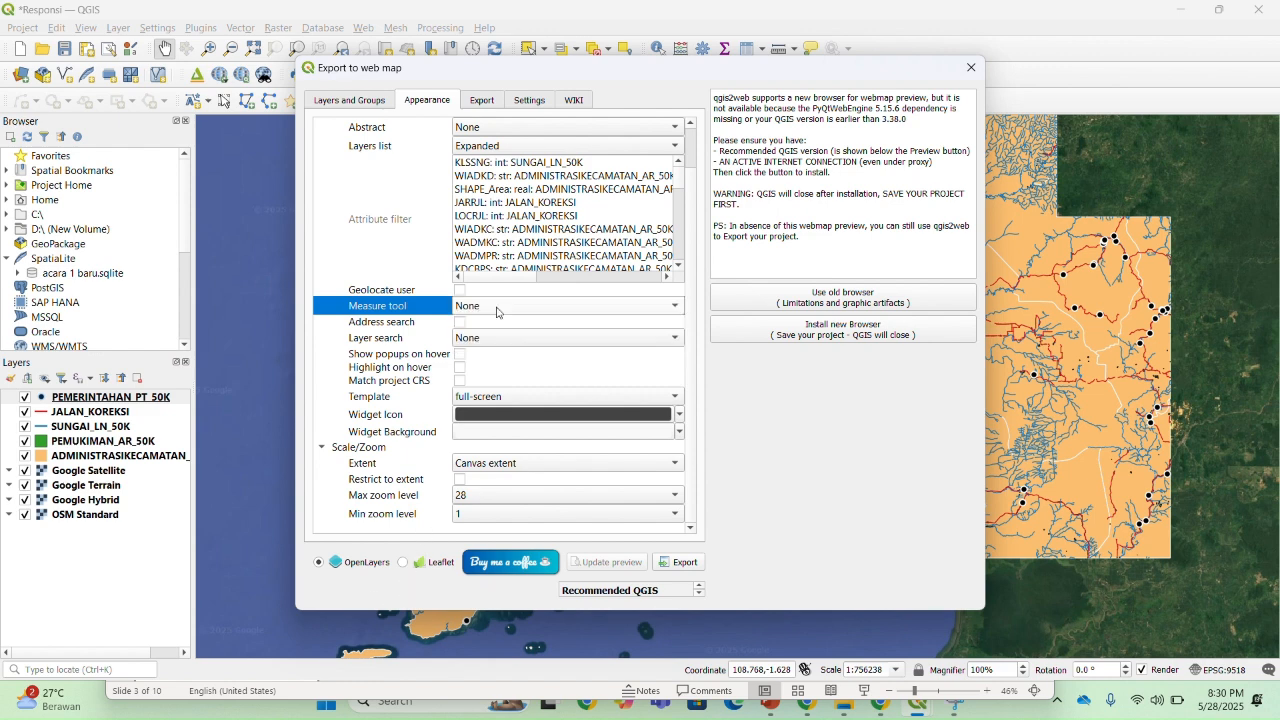
pyautogui.click(541, 28)
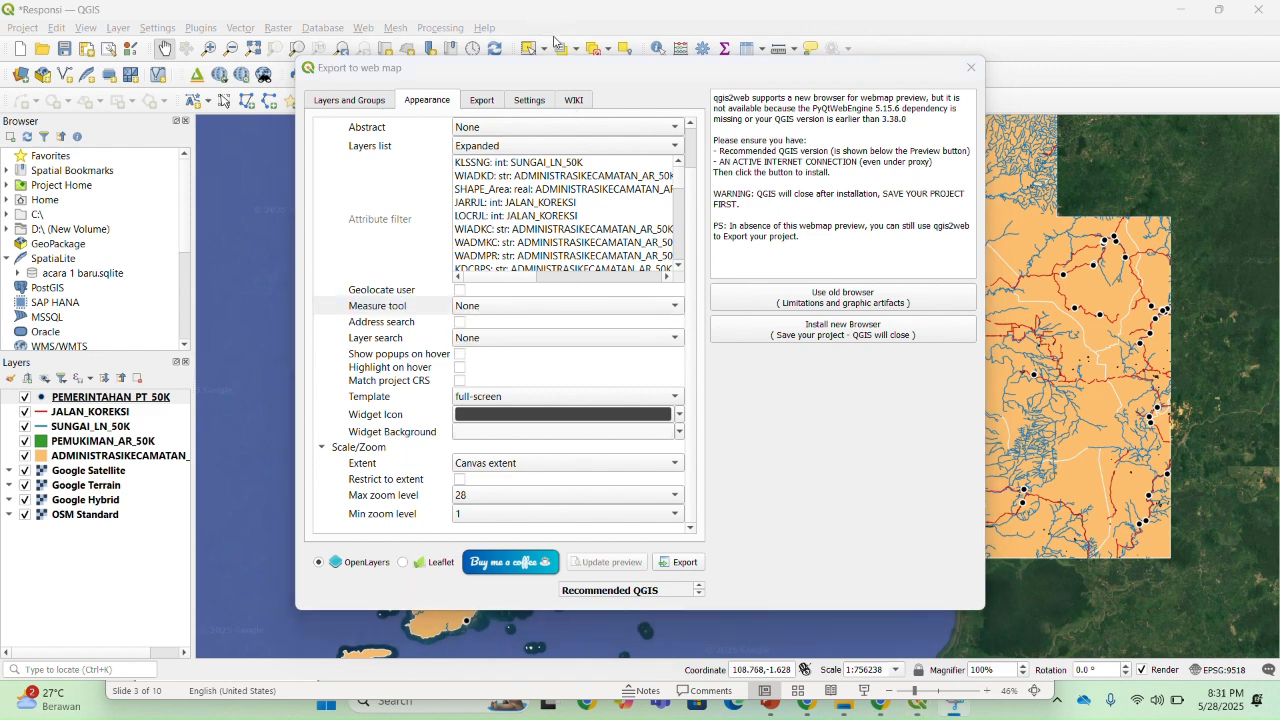
pyautogui.click(686, 280)
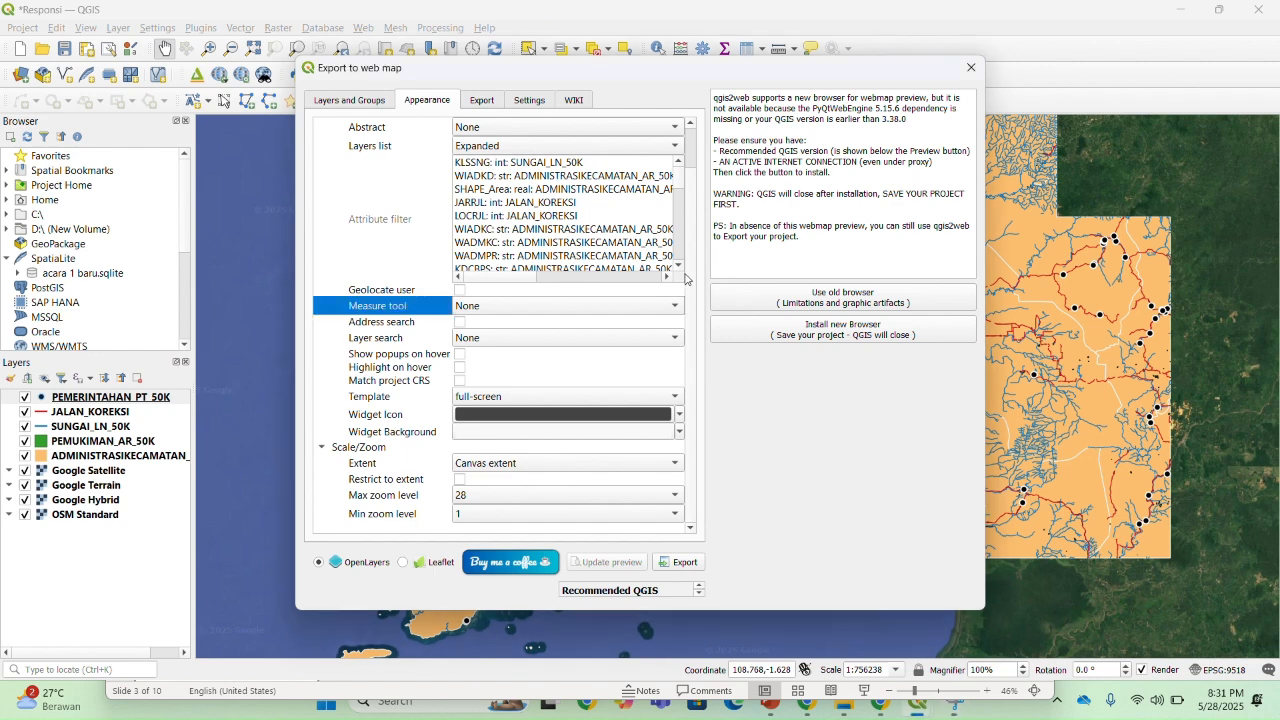
# Choose Sems 6 > TIG > Responsi on New Volume (D:) as the web map's export folder
pyautogui.click(484, 101)
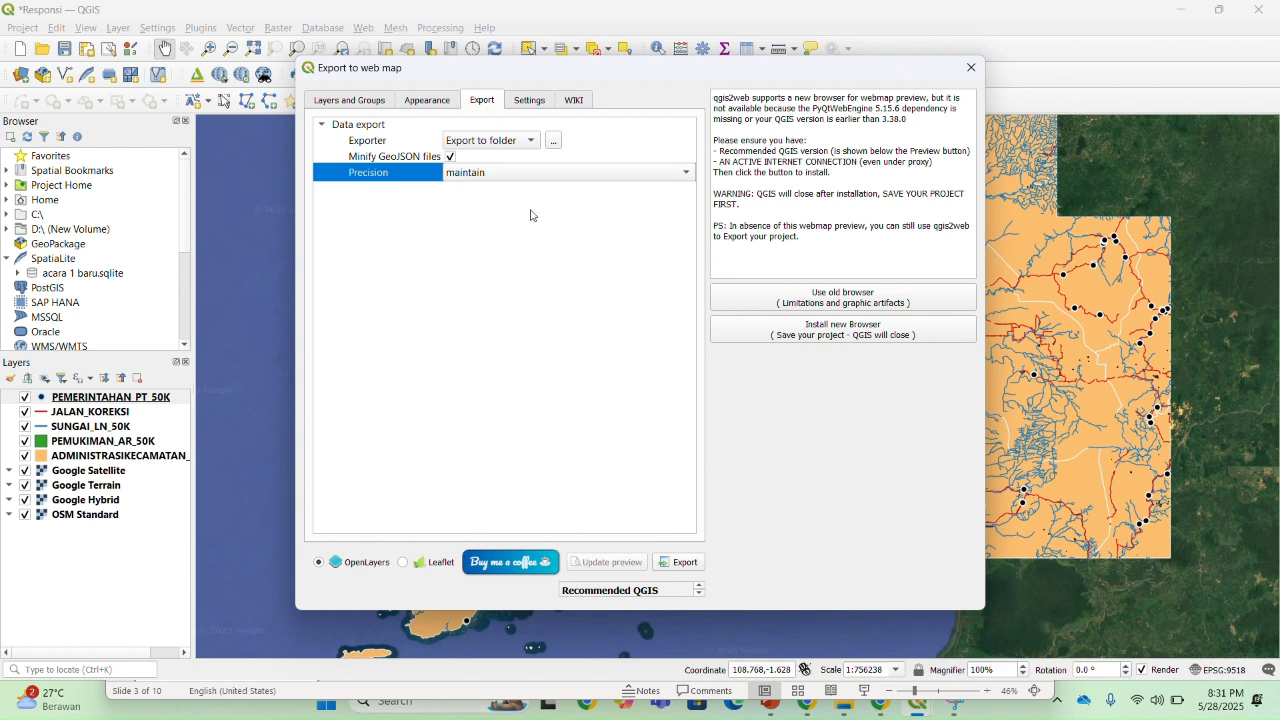
pyautogui.click(556, 145)
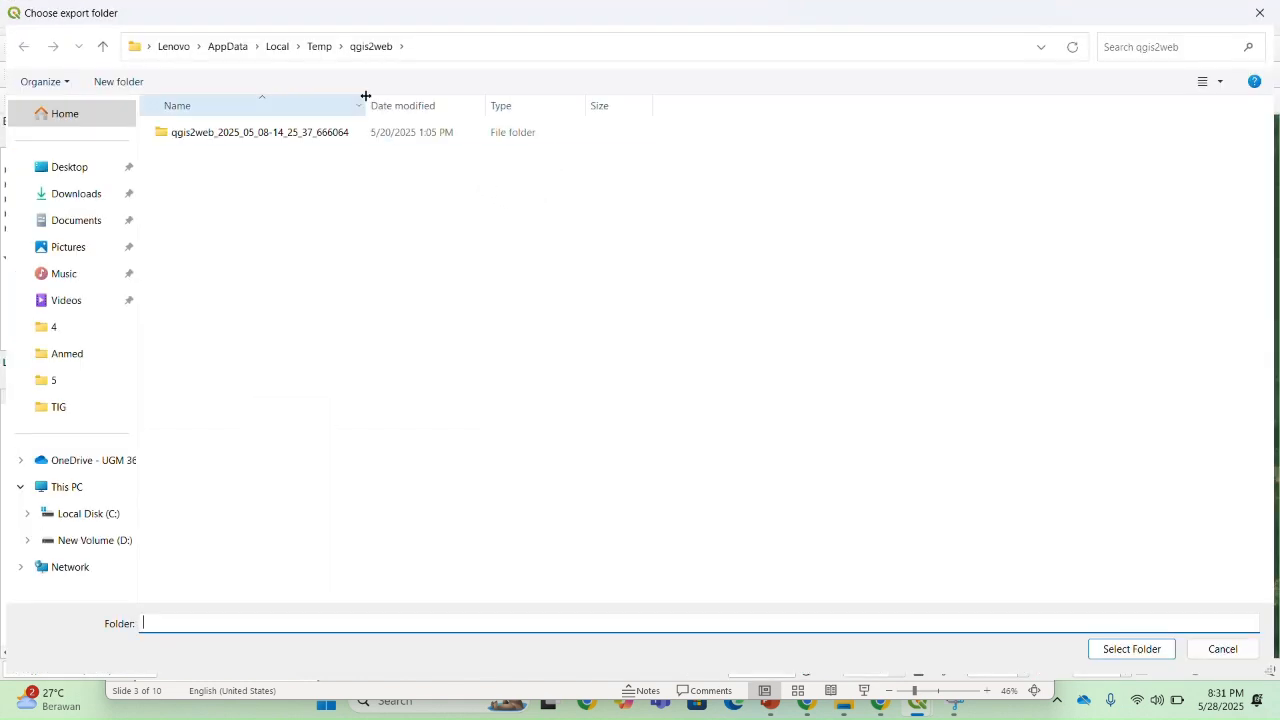
pyautogui.click(90, 545)
pyautogui.scroll(-1, 419, 332)
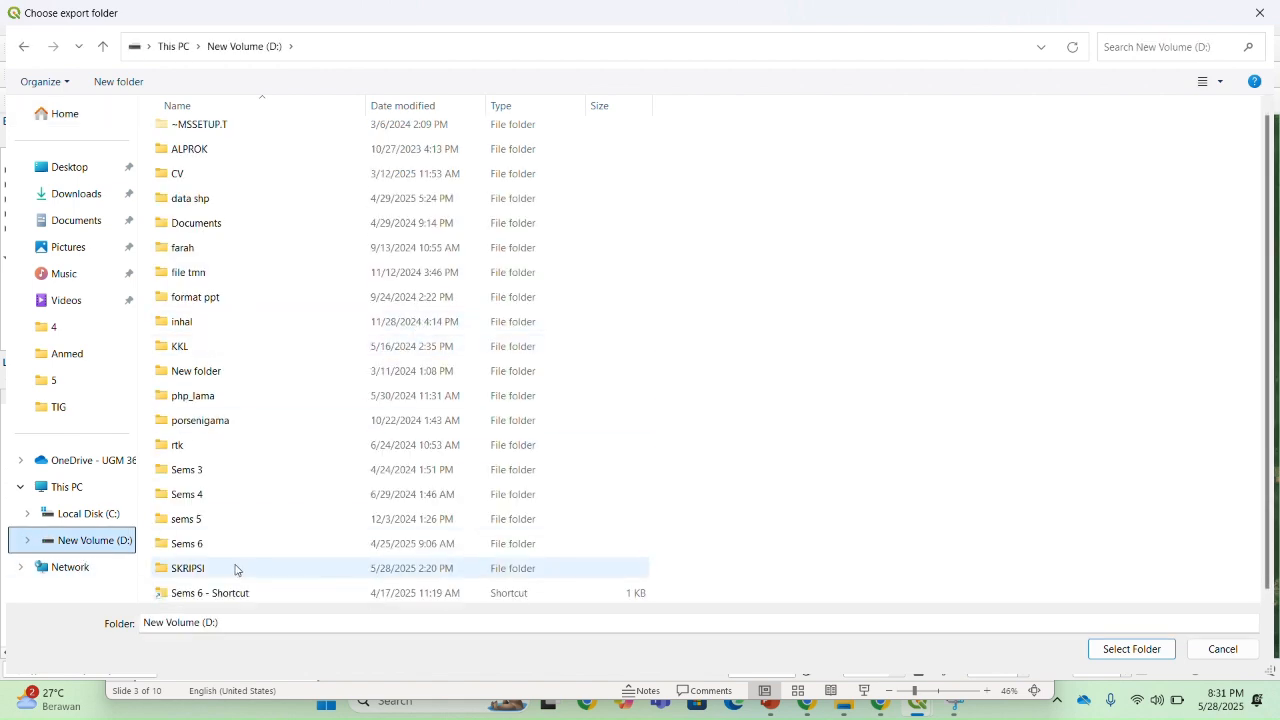
pyautogui.doubleClick(206, 549)
pyautogui.doubleClick(195, 234)
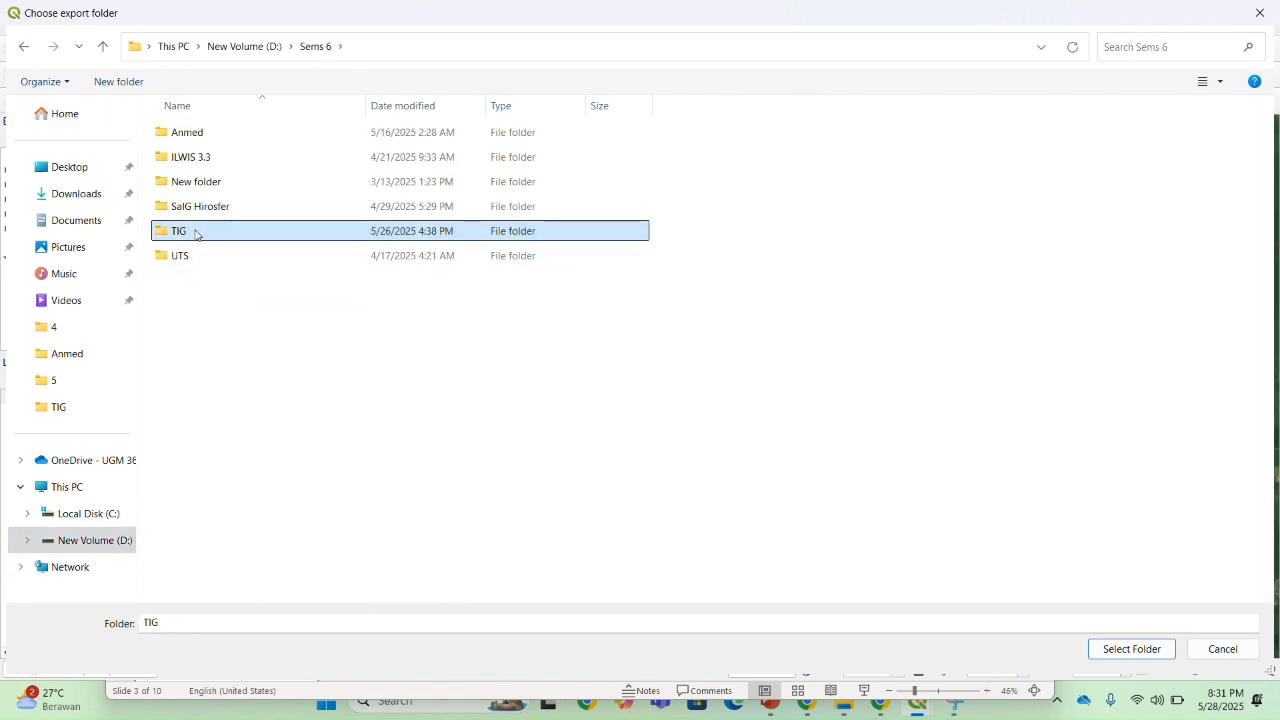
pyautogui.doubleClick(185, 305)
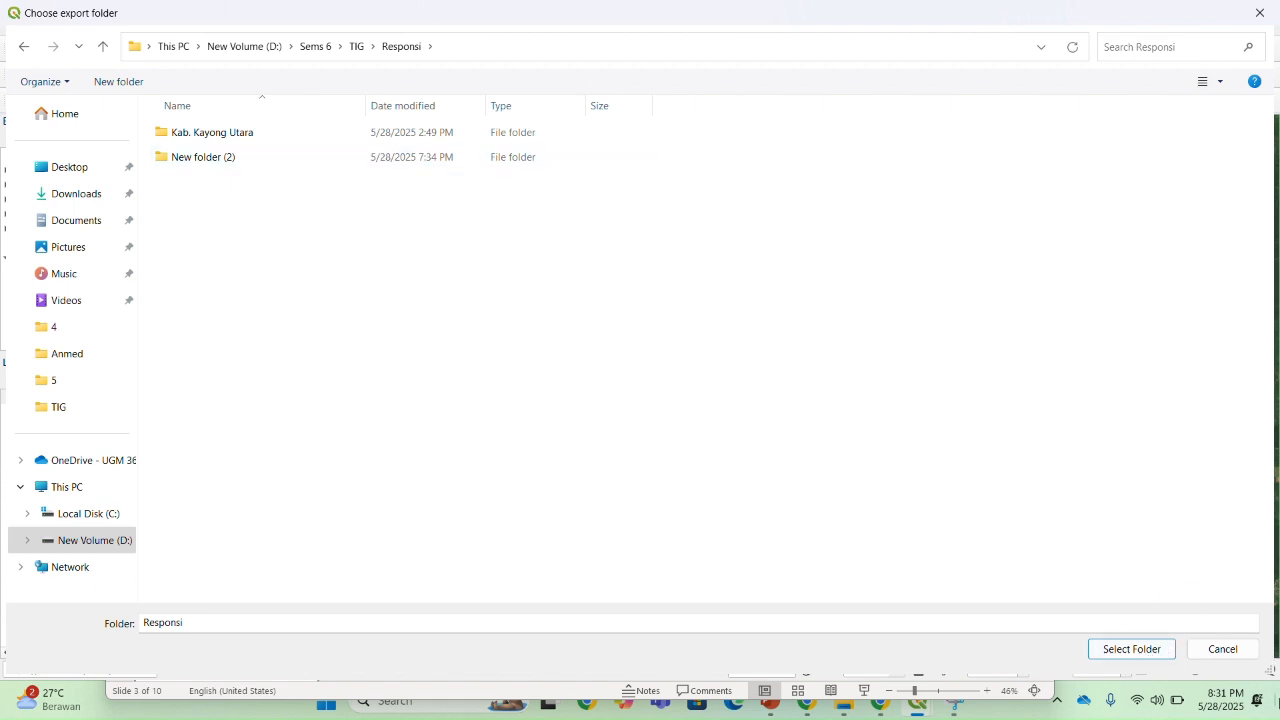
pyautogui.click(1130, 656)
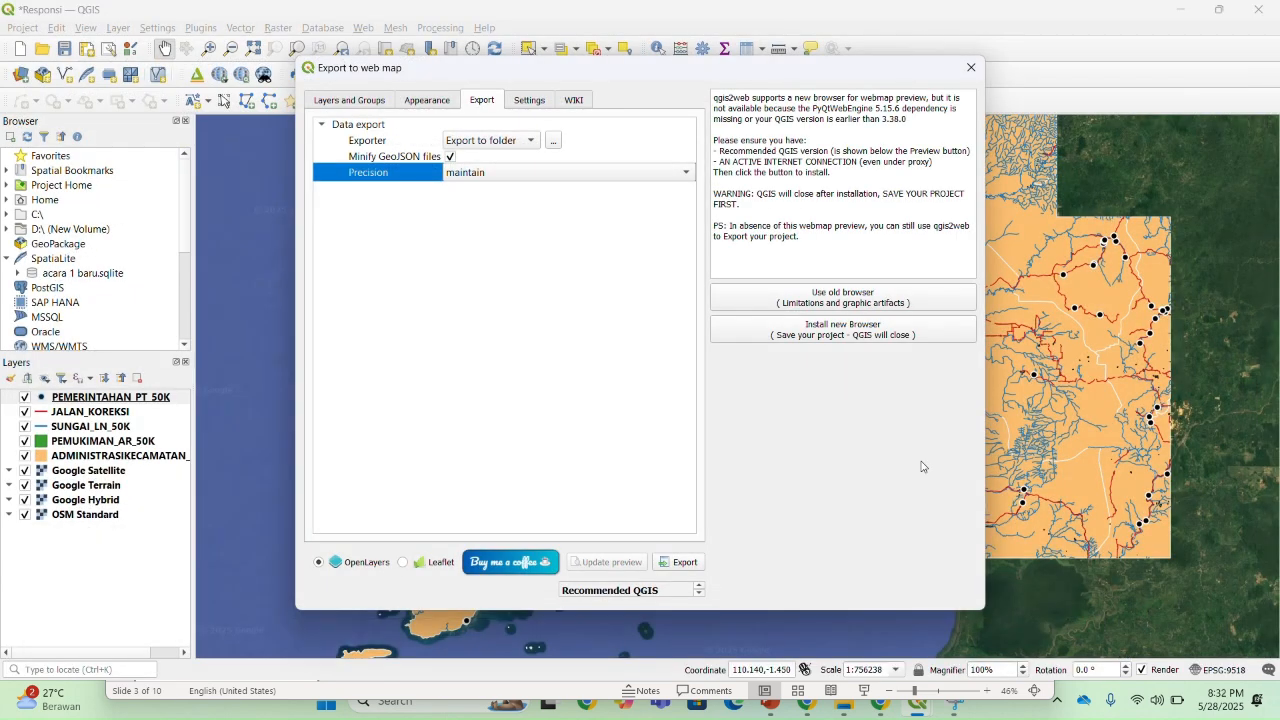
# Review the preview settings, the qgis2web wiki and the data export options of the web map export
pyautogui.click(546, 26)
pyautogui.click(531, 101)
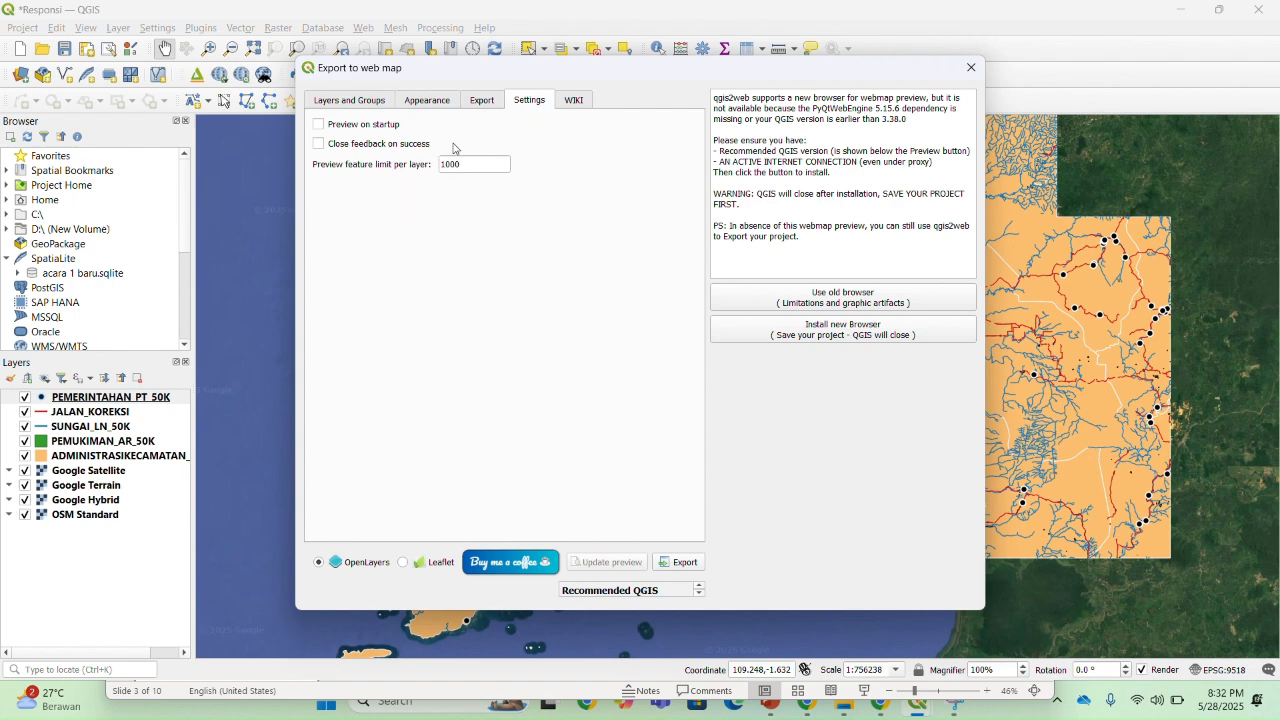
pyautogui.click(574, 104)
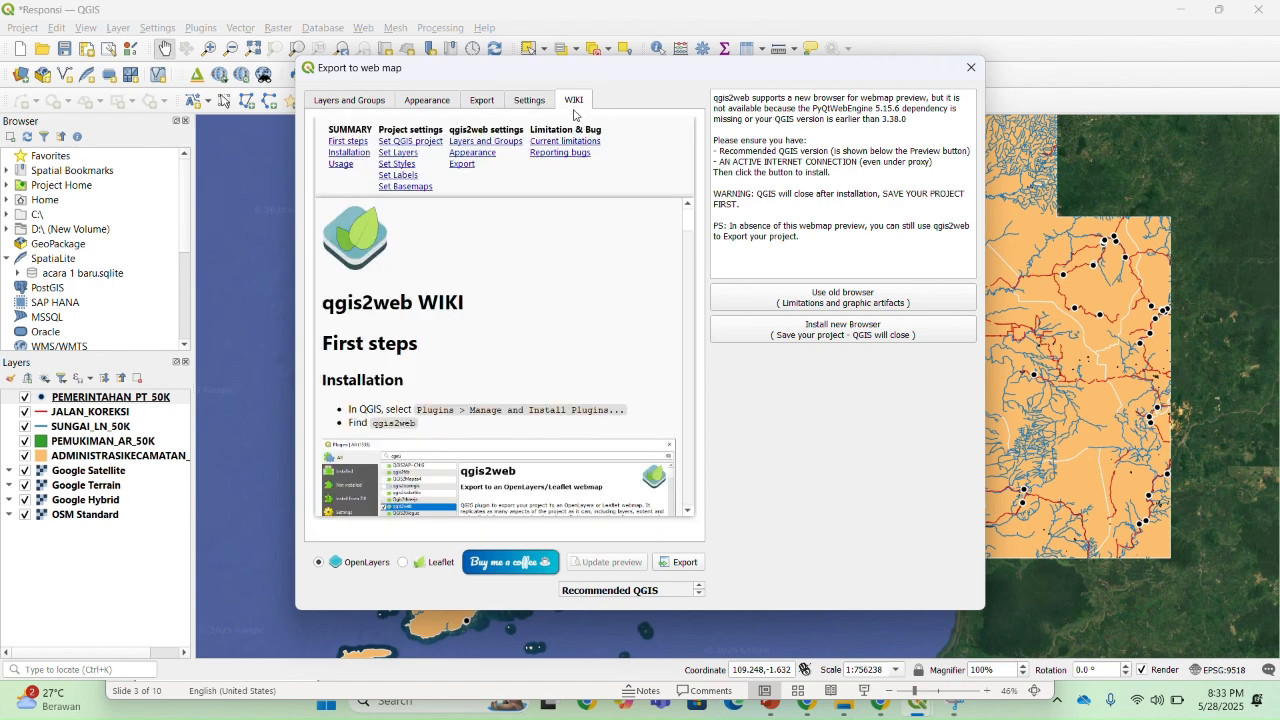
pyautogui.click(352, 101)
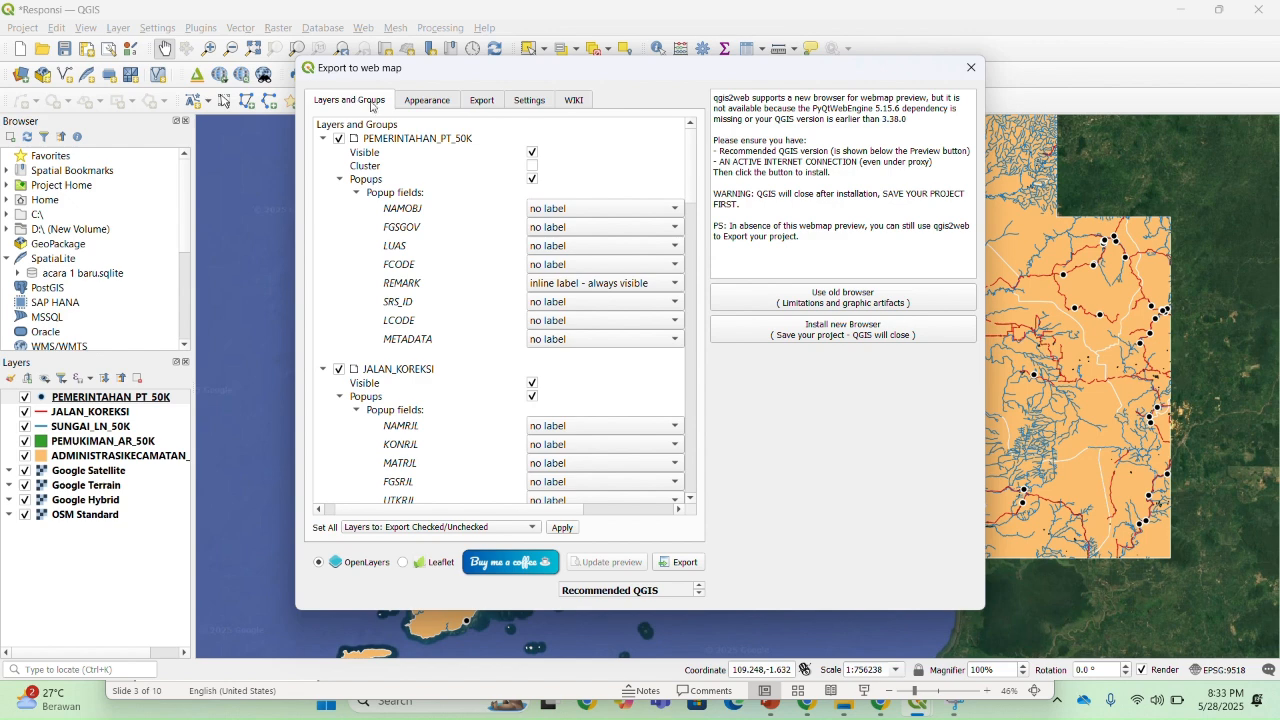
pyautogui.click(416, 101)
pyautogui.click(477, 101)
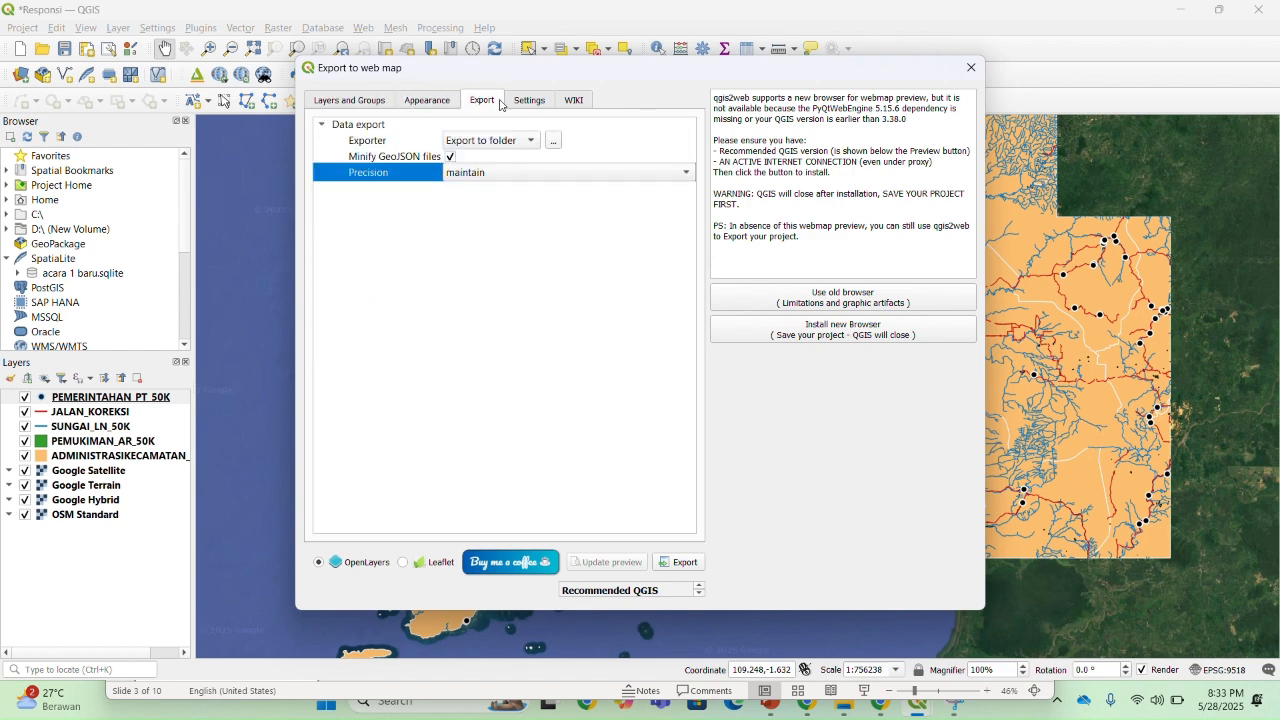
# In the layers and groups settings, choose "Layers to: Visible Checked/Unchecked" as the Set All option
pyautogui.click(350, 102)
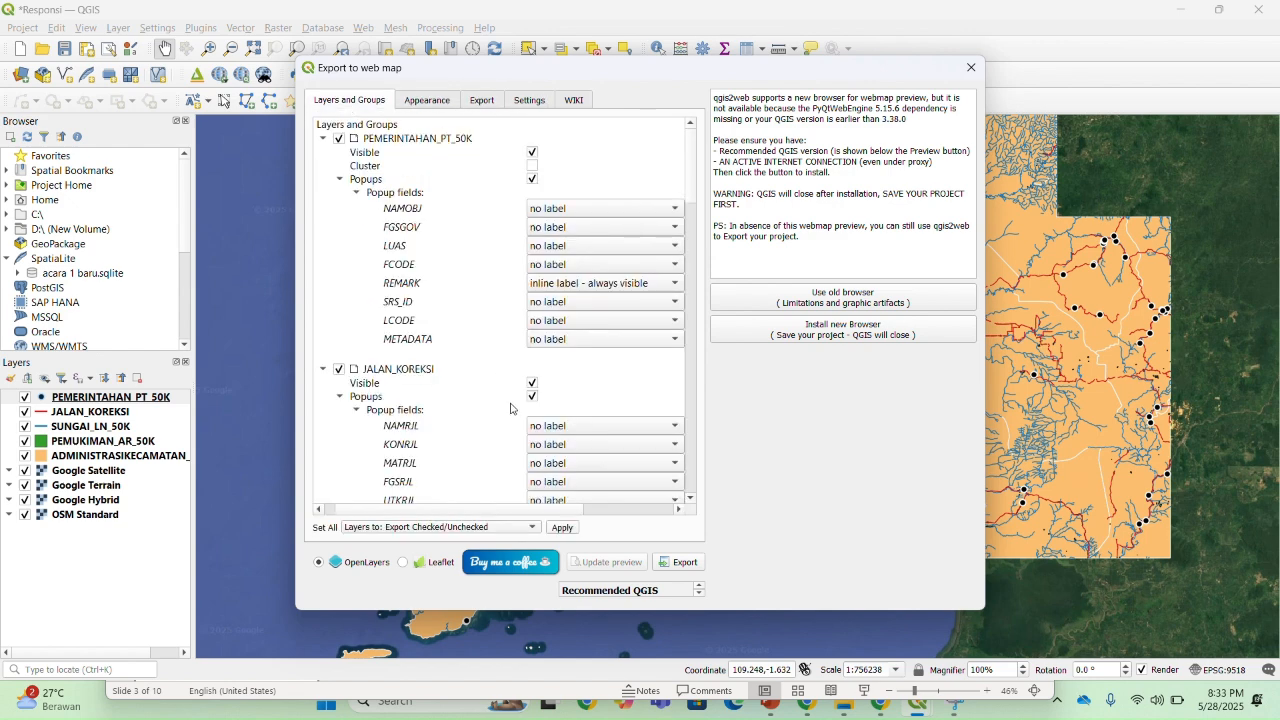
pyautogui.click(432, 528)
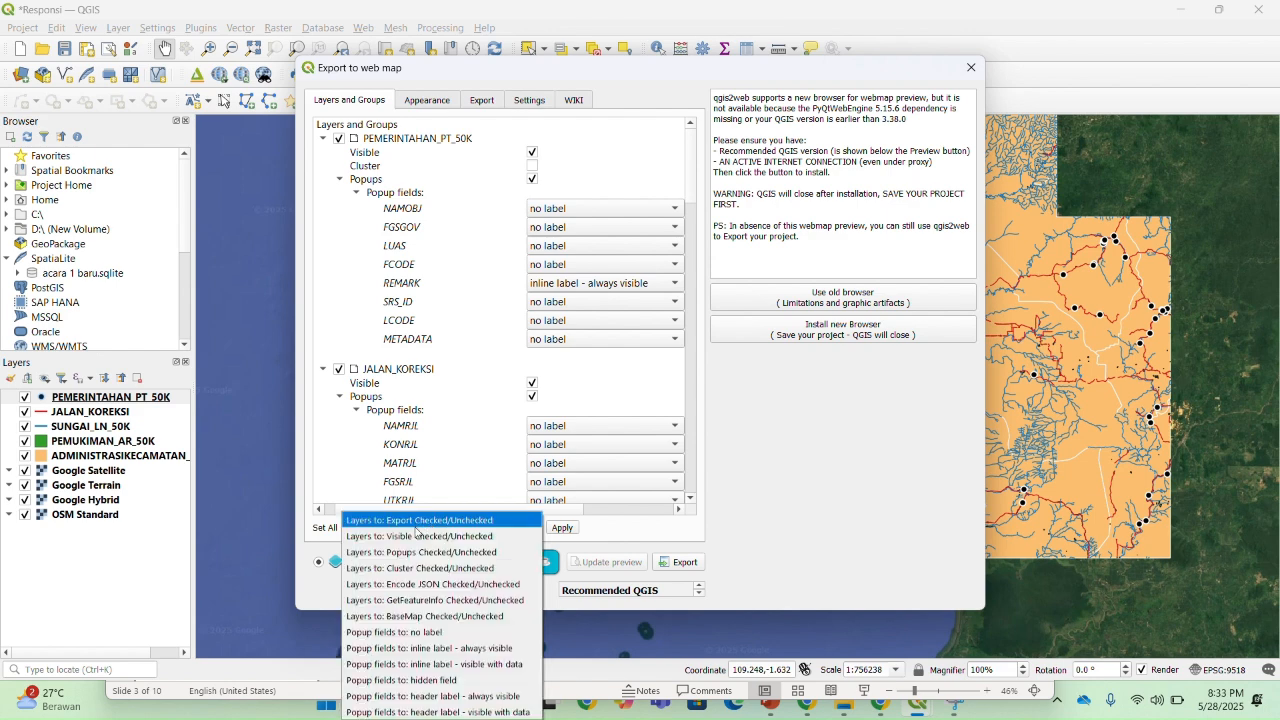
pyautogui.click(419, 537)
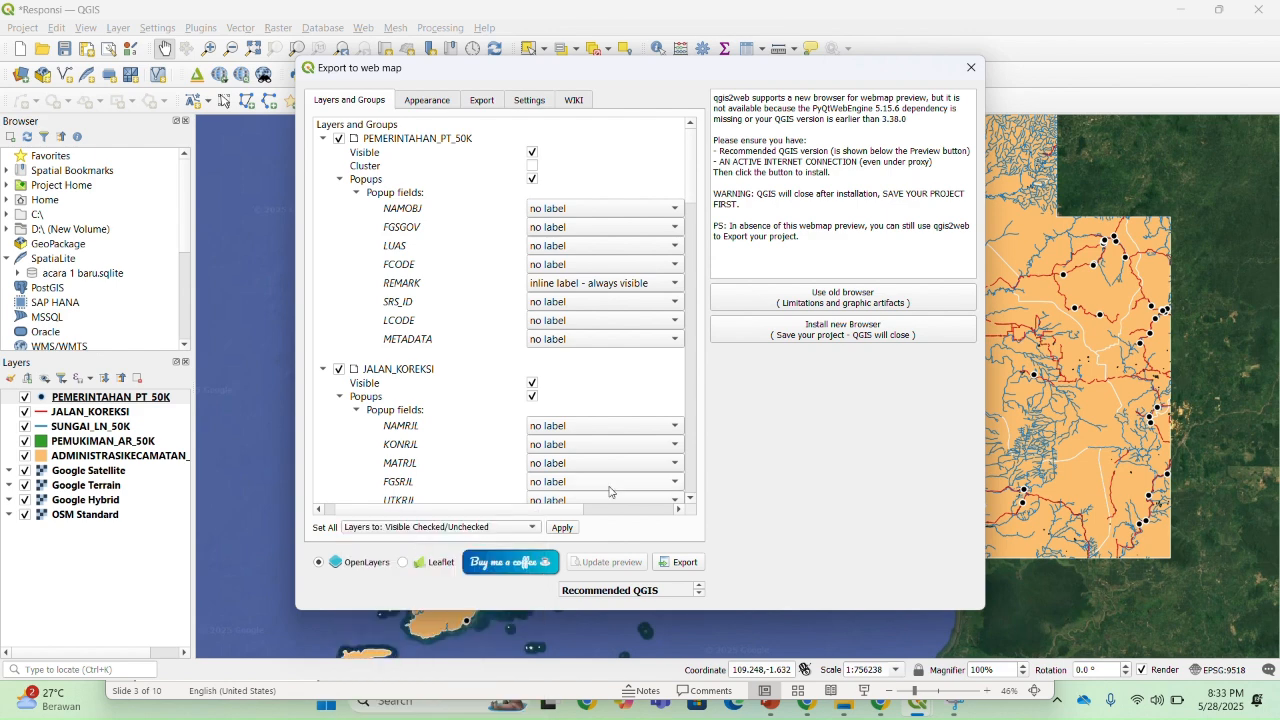
pyautogui.moveTo(692, 179); pyautogui.dragTo(704, 515)
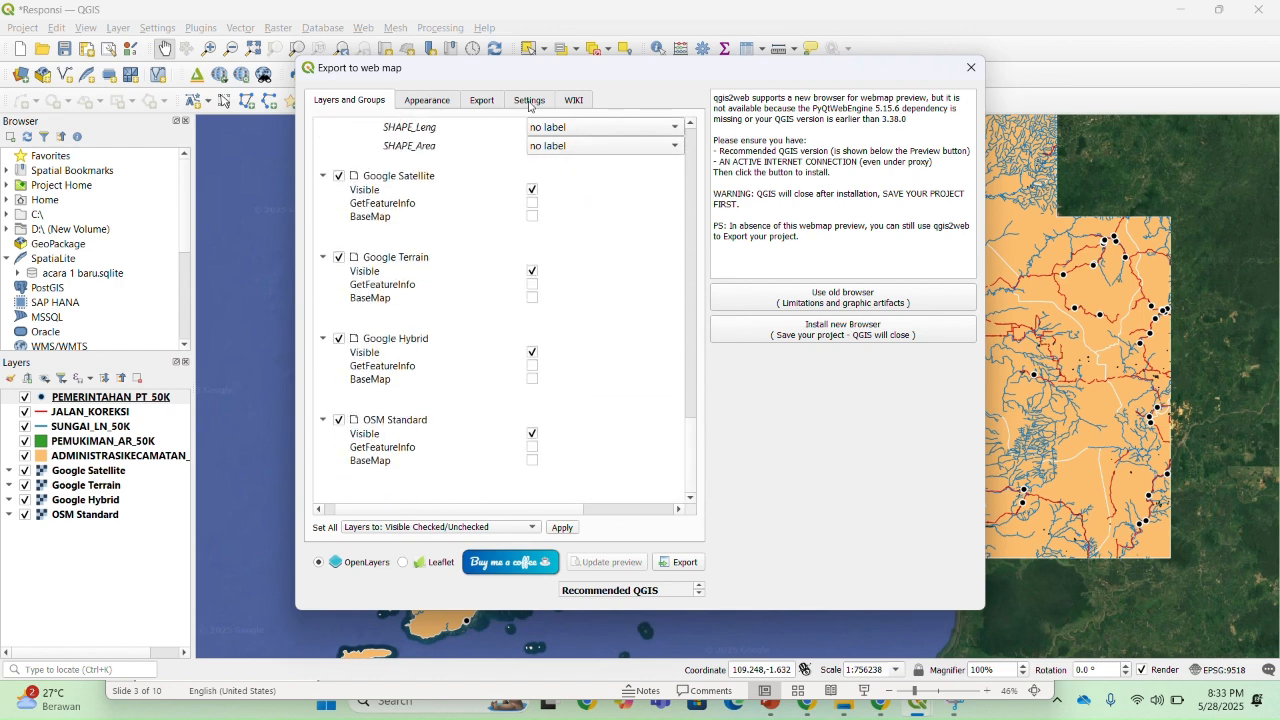
# Check the remaining export settings and export the project as an OpenLayers web map
pyautogui.click(472, 103)
pyautogui.click(512, 103)
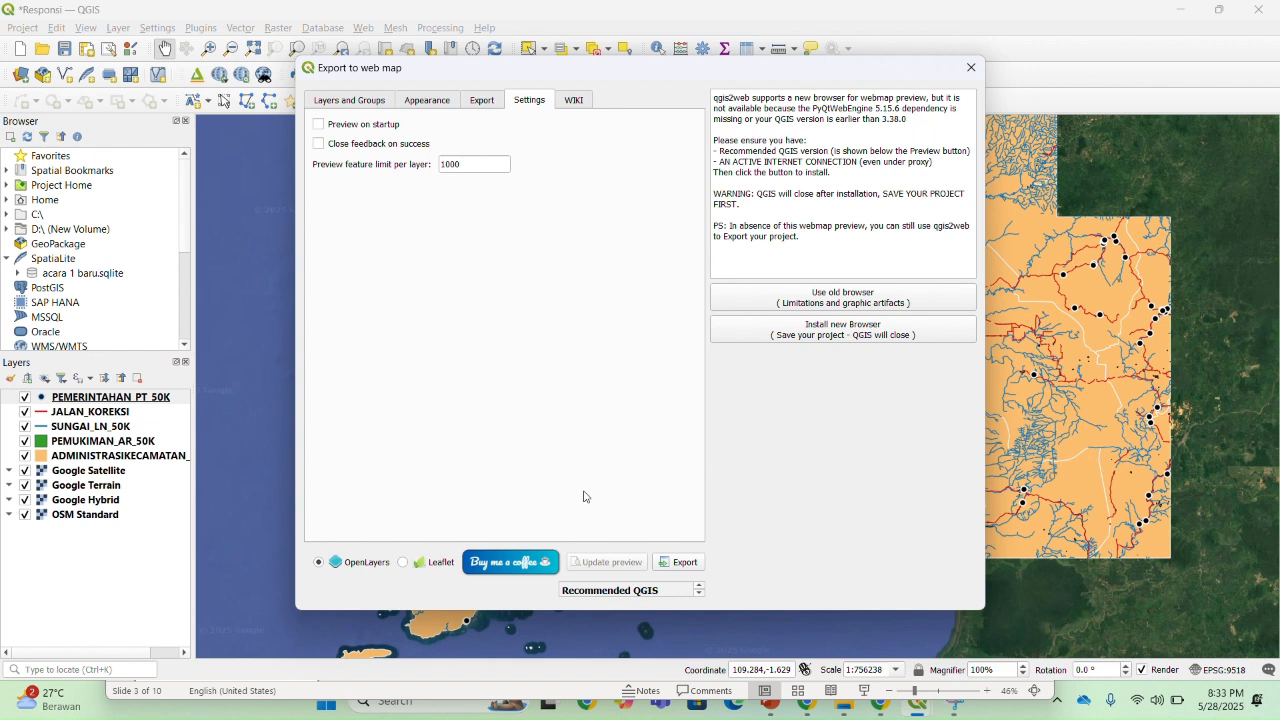
pyautogui.click(679, 566)
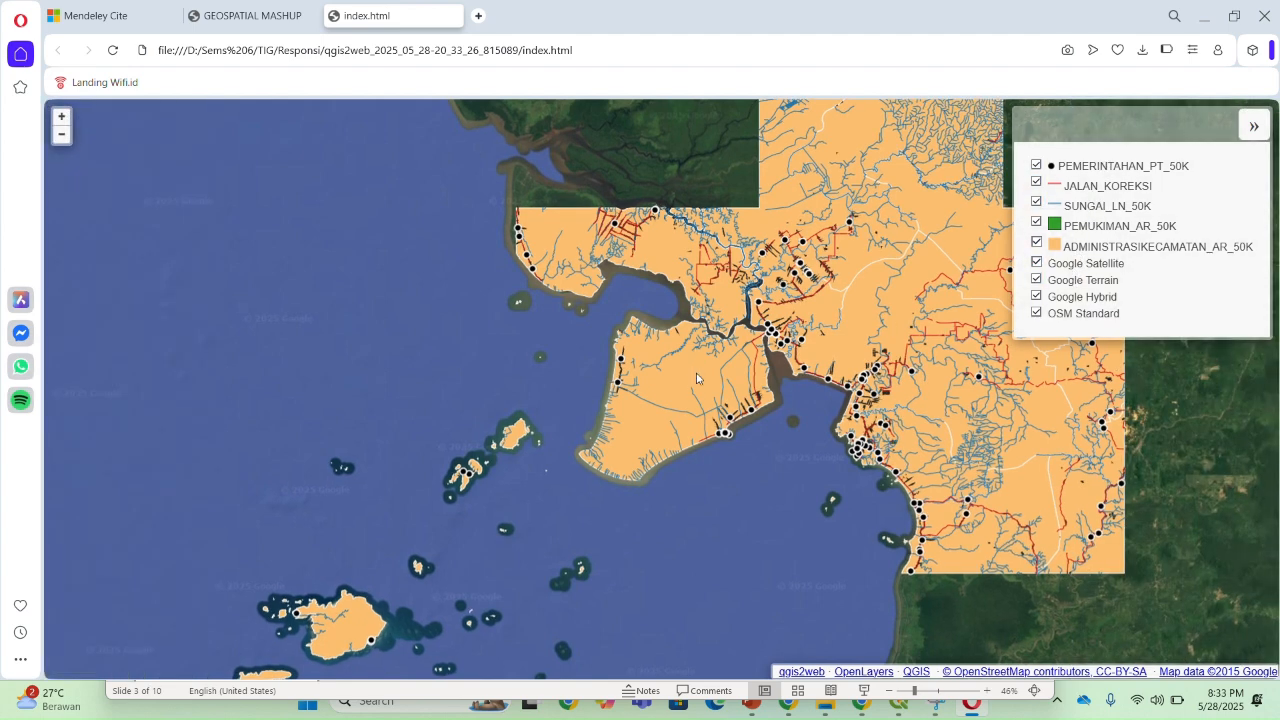
# Examine the exported OpenLayers map at several zoom levels, including the islands and the coastline
pyautogui.scroll(1, 705, 378)
pyautogui.scroll(-1, 705, 378)
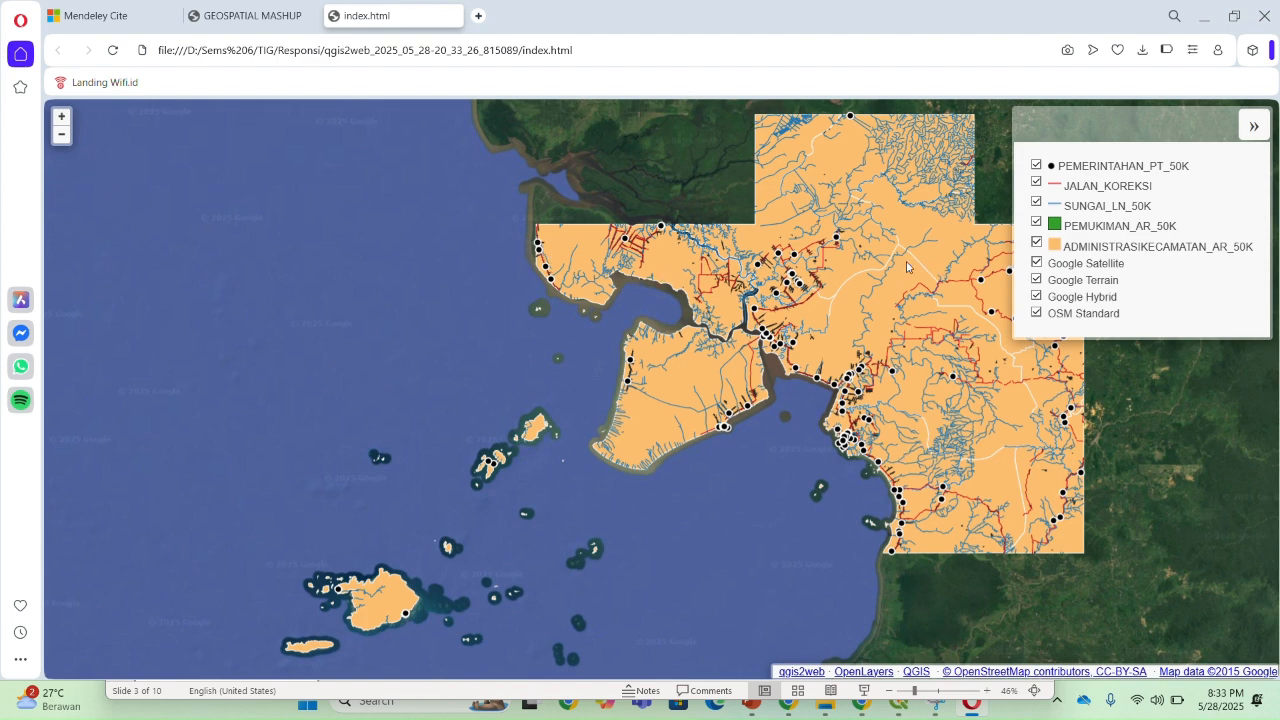
pyautogui.moveTo(780, 275)
pyautogui.mouseDown()
pyautogui.moveTo(788, 253)
pyautogui.moveTo(762, 288)
pyautogui.moveTo(784, 284)
pyautogui.moveTo(775, 265)
pyautogui.mouseUp()
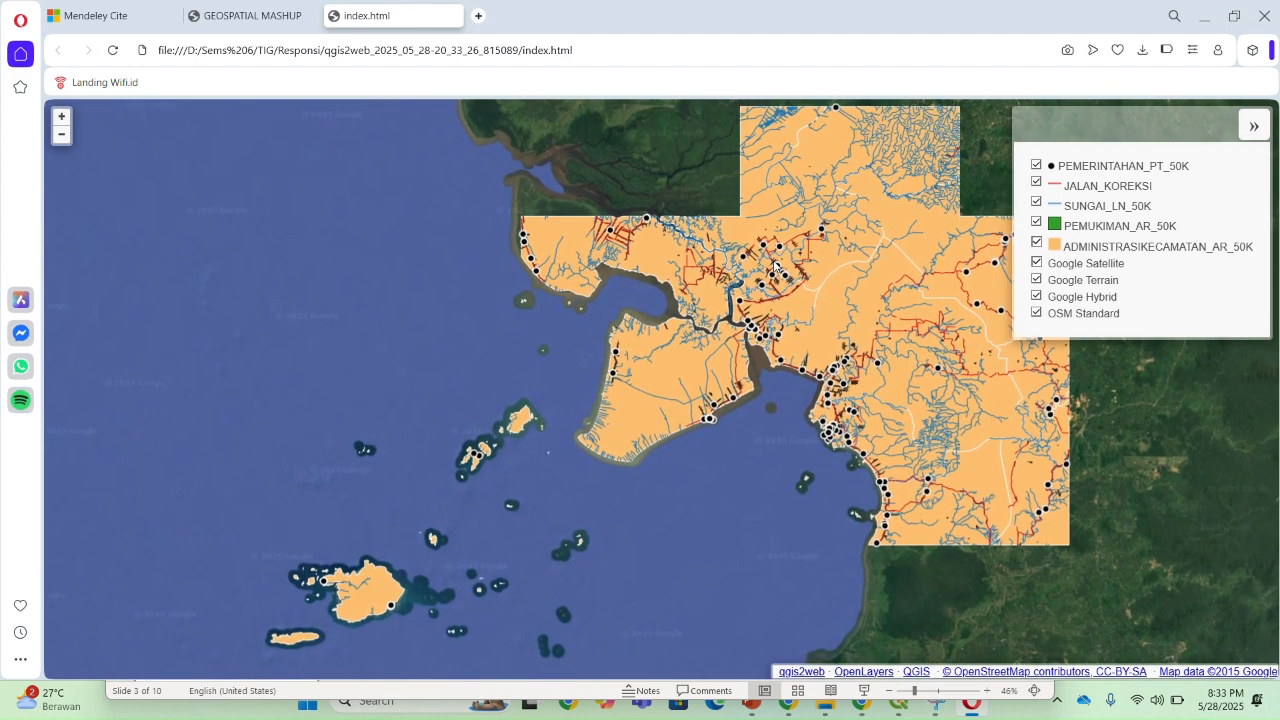
pyautogui.click(61, 118)
pyautogui.click(61, 118)
pyautogui.click(61, 118)
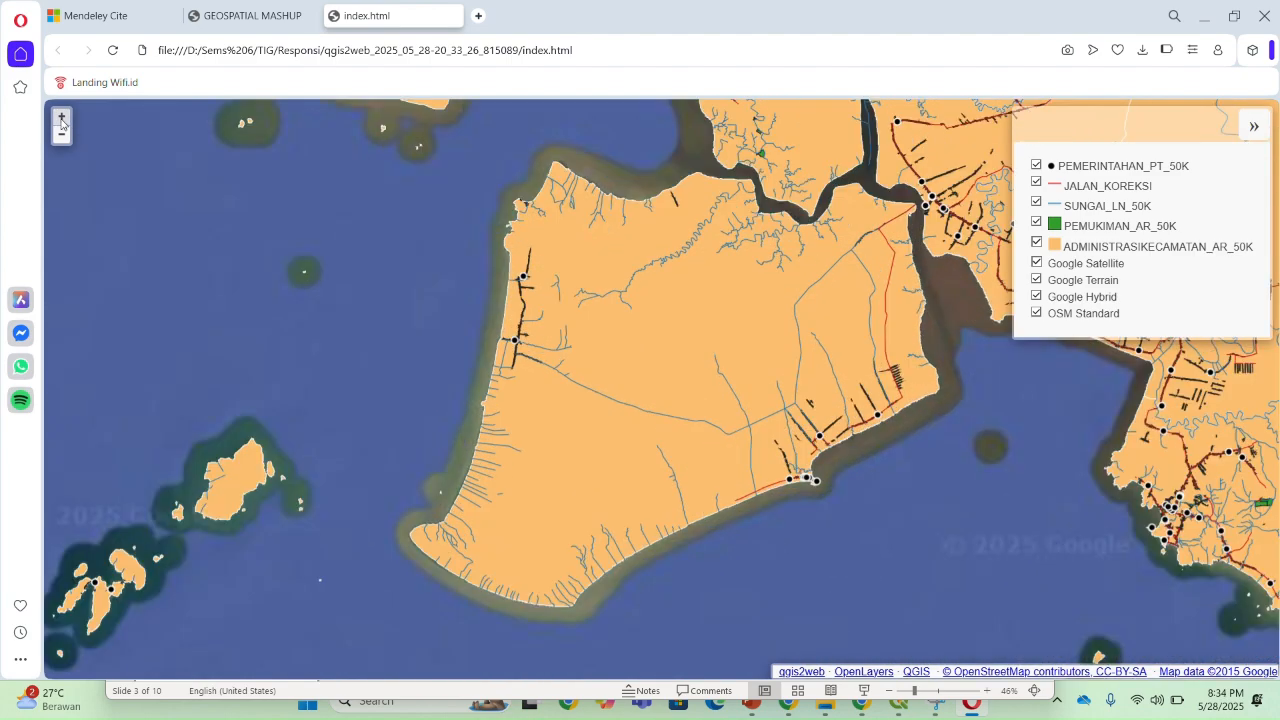
pyautogui.click(61, 118)
pyautogui.click(61, 137)
pyautogui.click(61, 137)
pyautogui.click(61, 137)
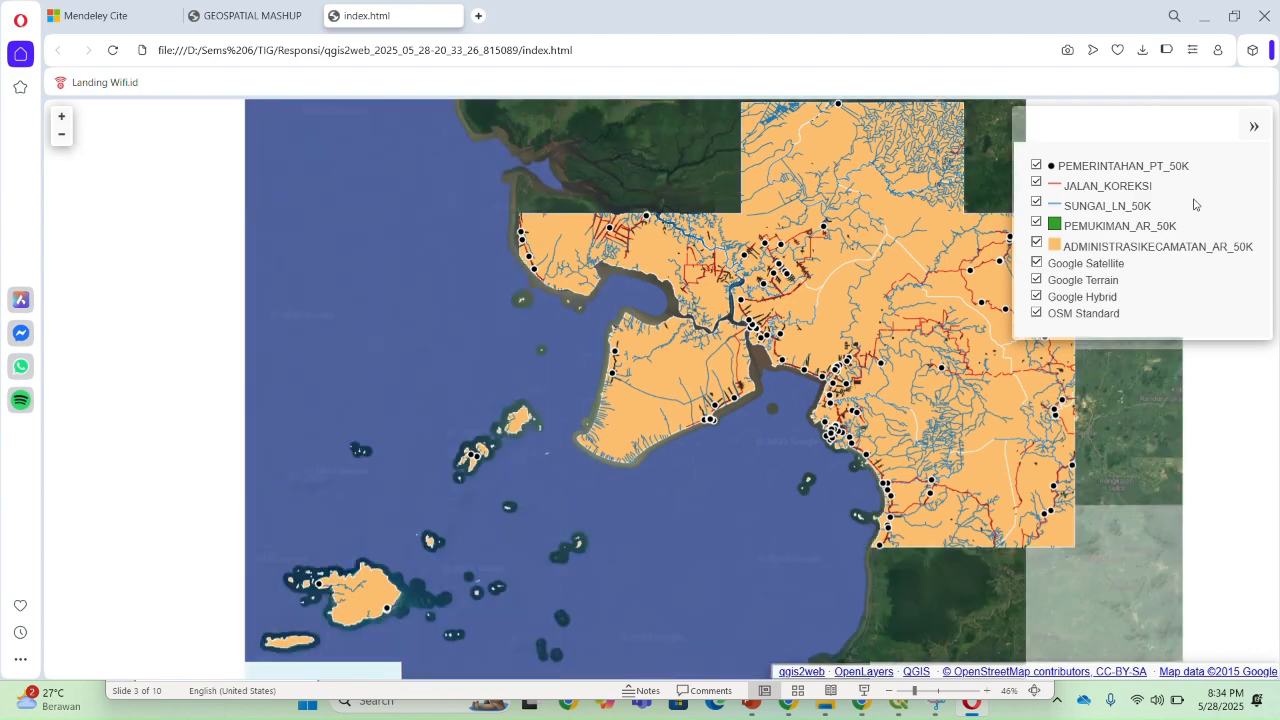
# Test the visibility switches of the PEMERINTAHAN_PT_50K, JALAN_KOREKSI and SUNGAI_LN_50K layers, leaving each shown
pyautogui.click(1036, 166)
pyautogui.click(1036, 167)
pyautogui.click(1037, 184)
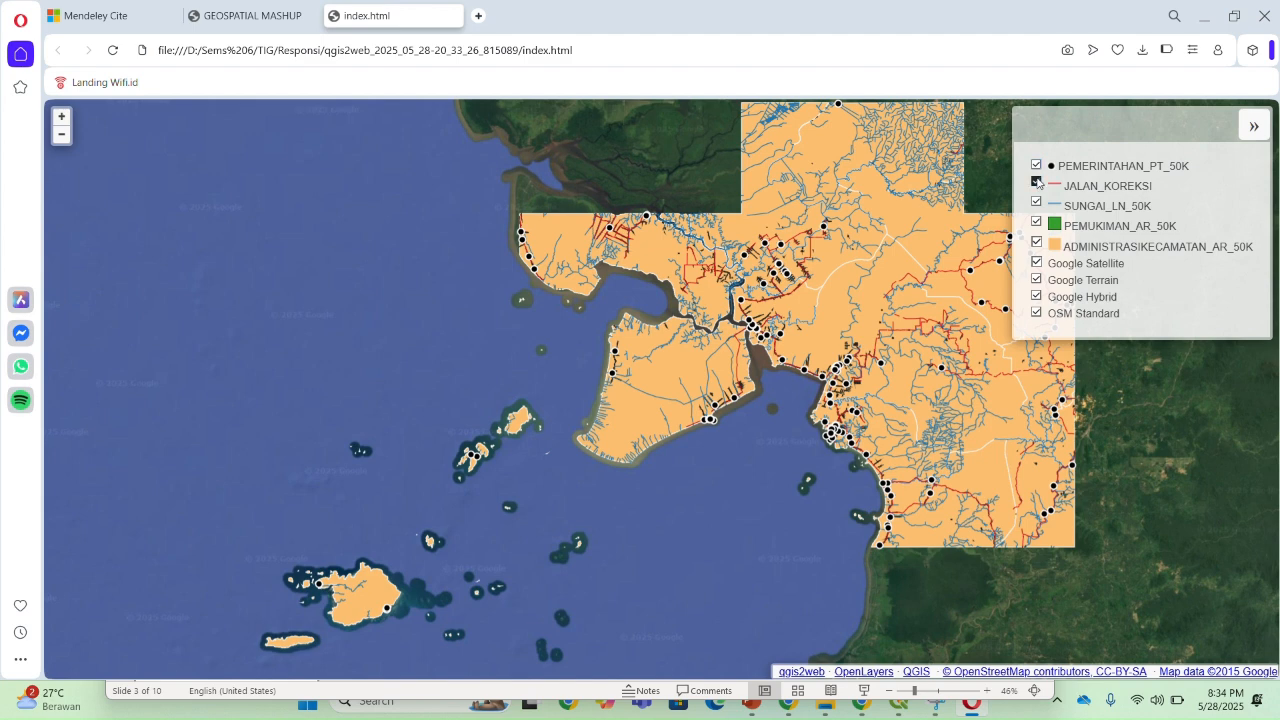
pyautogui.click(1037, 184)
pyautogui.click(1037, 202)
pyautogui.click(1037, 202)
# Compare the Google Satellite, Google Terrain and Google Hybrid backgrounds by hiding them in turn and showing them again
pyautogui.click(1037, 263)
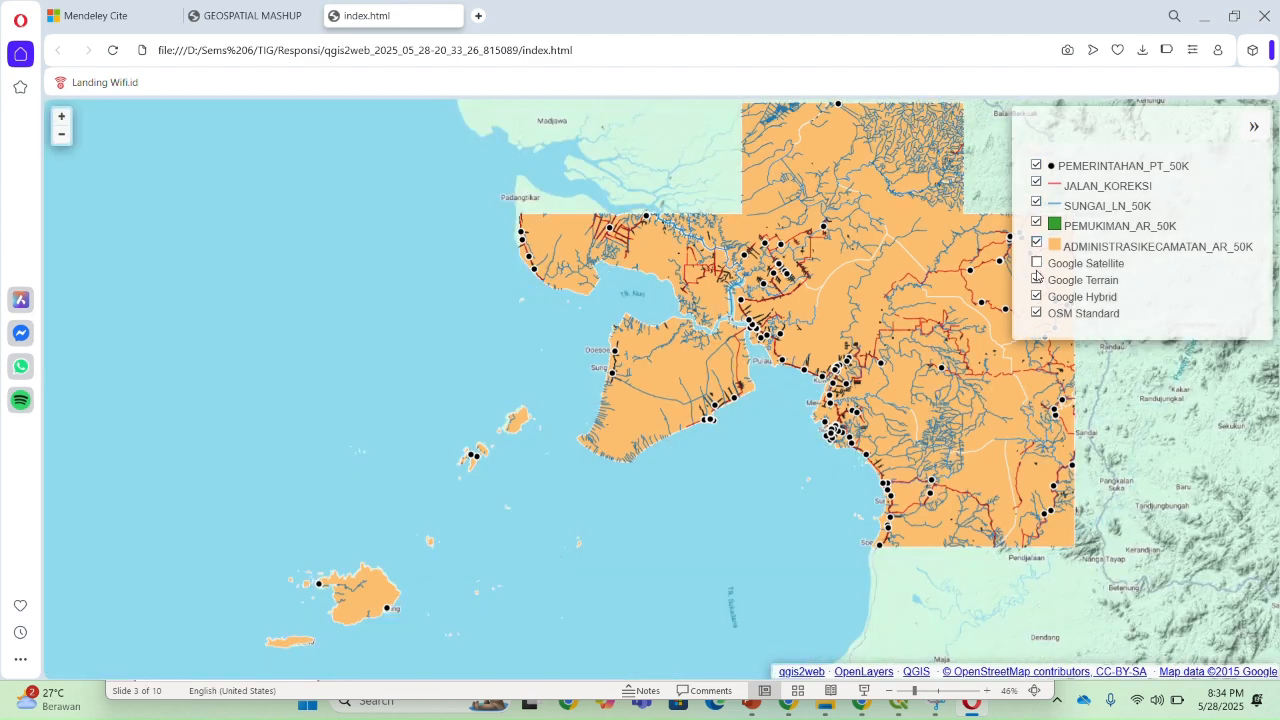
pyautogui.click(1037, 280)
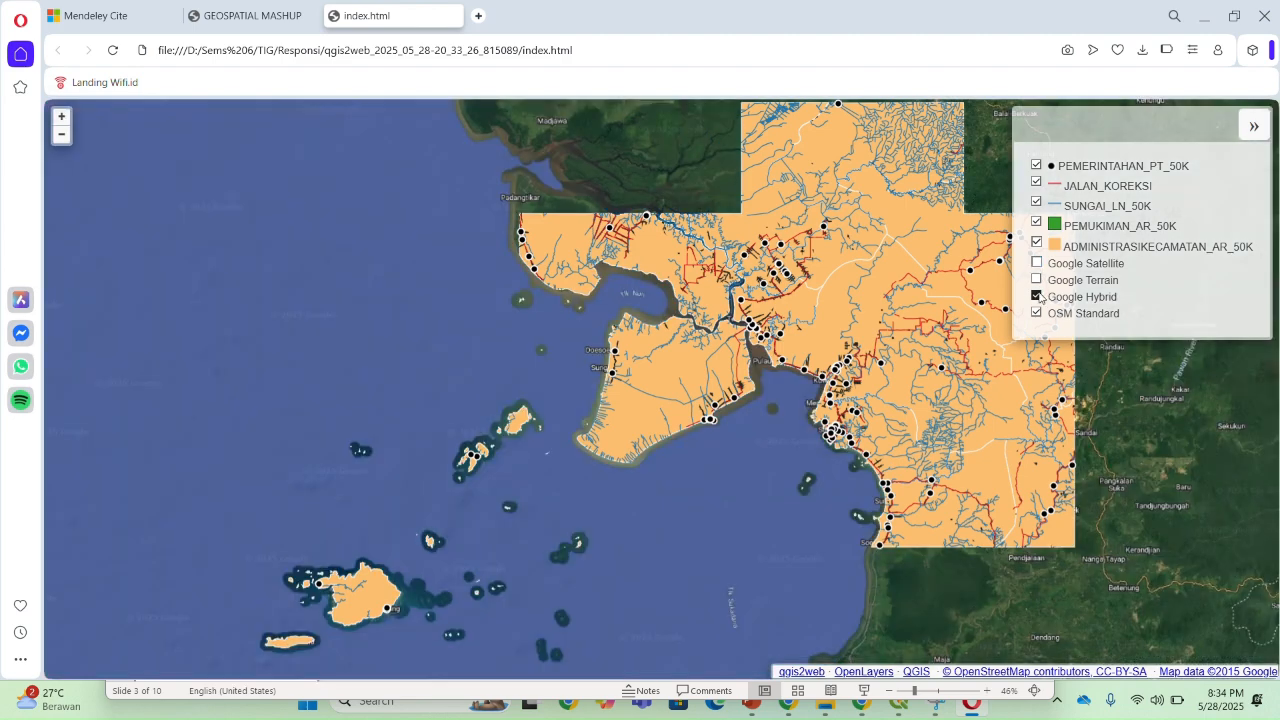
pyautogui.click(1037, 297)
pyautogui.click(1037, 297)
pyautogui.click(1037, 281)
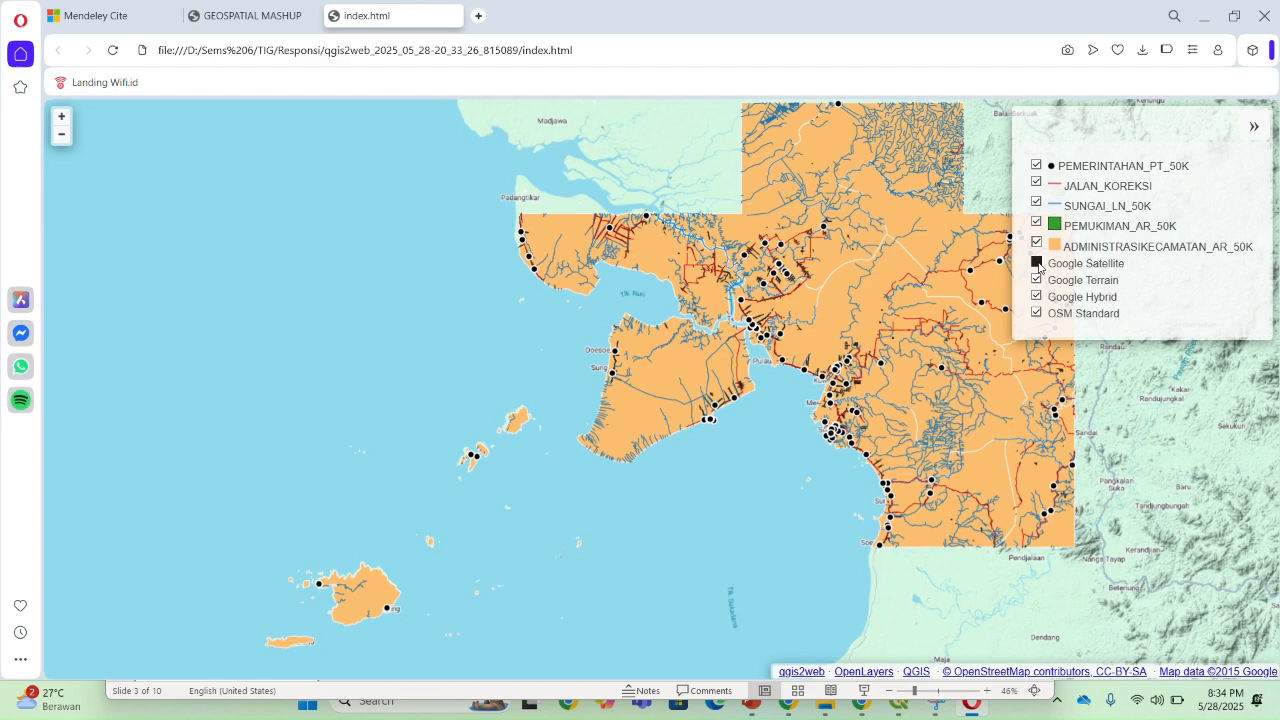
pyautogui.click(1037, 264)
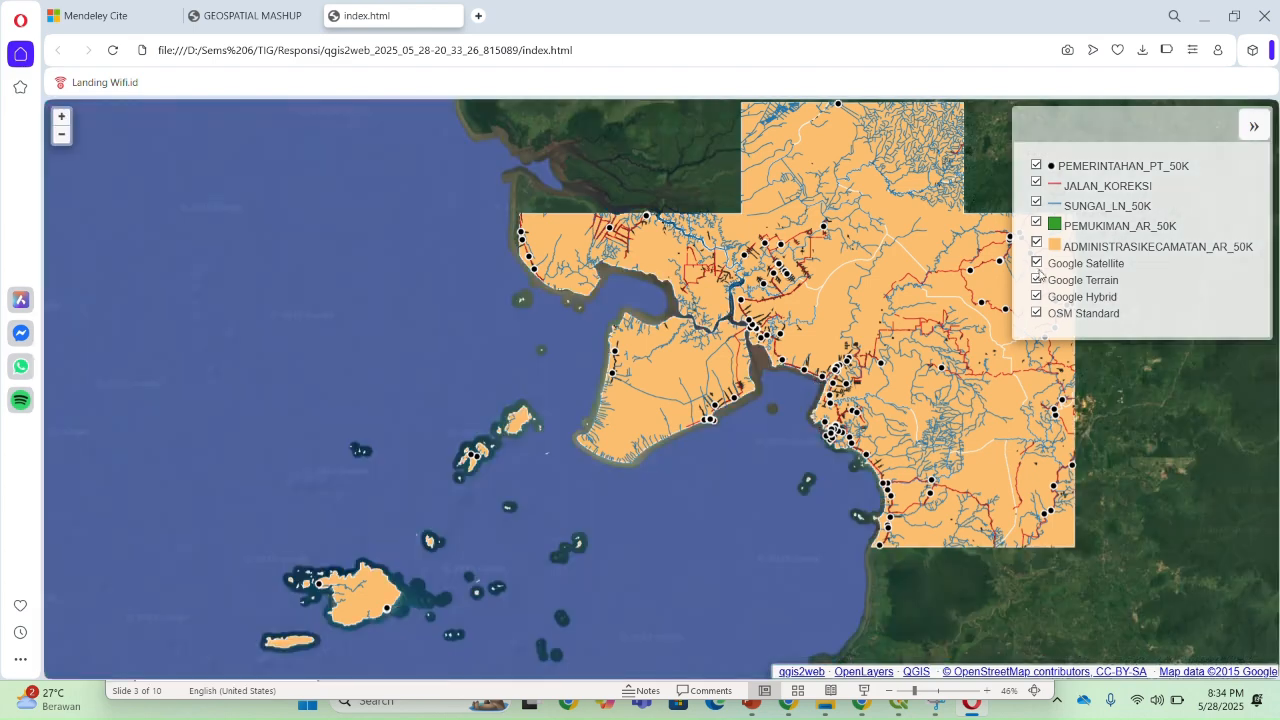
# Test the visibility of the ADMINISTRASIKECAMATAN_AR_50K layer and leave the Google Satellite layer hidden
pyautogui.click(1037, 264)
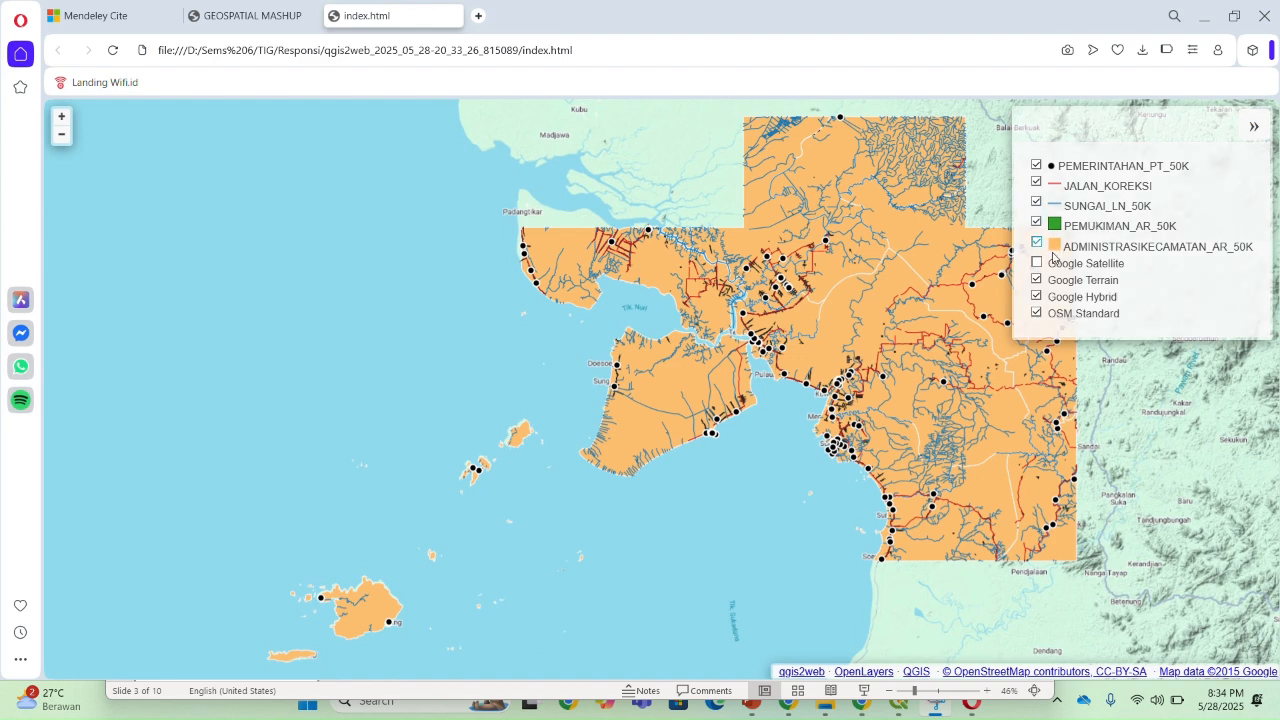
pyautogui.click(1037, 264)
pyautogui.click(1038, 244)
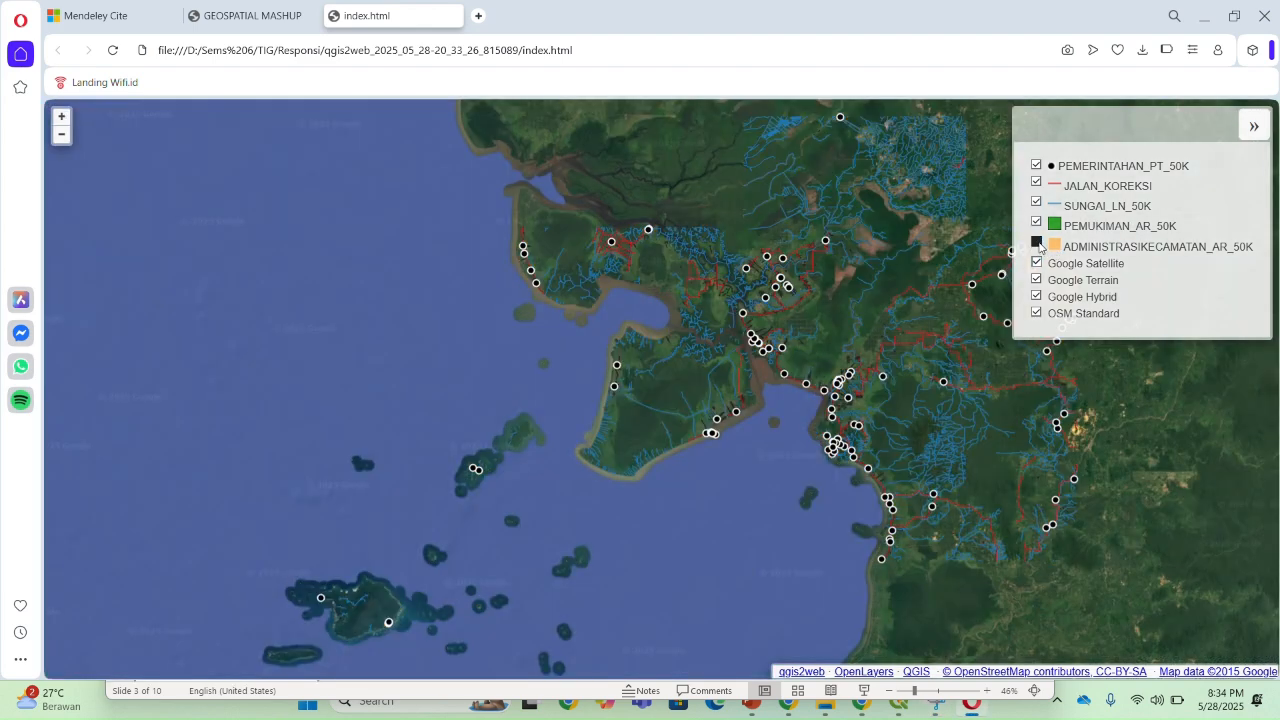
pyautogui.click(1038, 244)
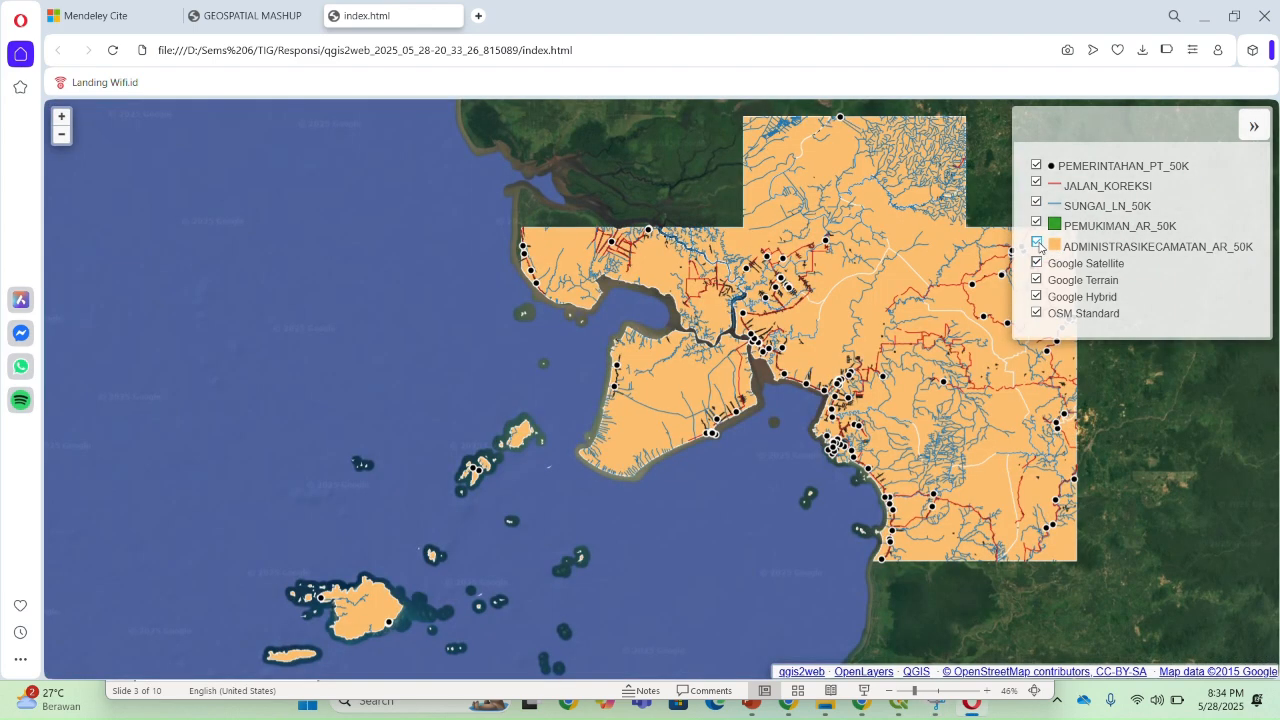
pyautogui.click(1037, 263)
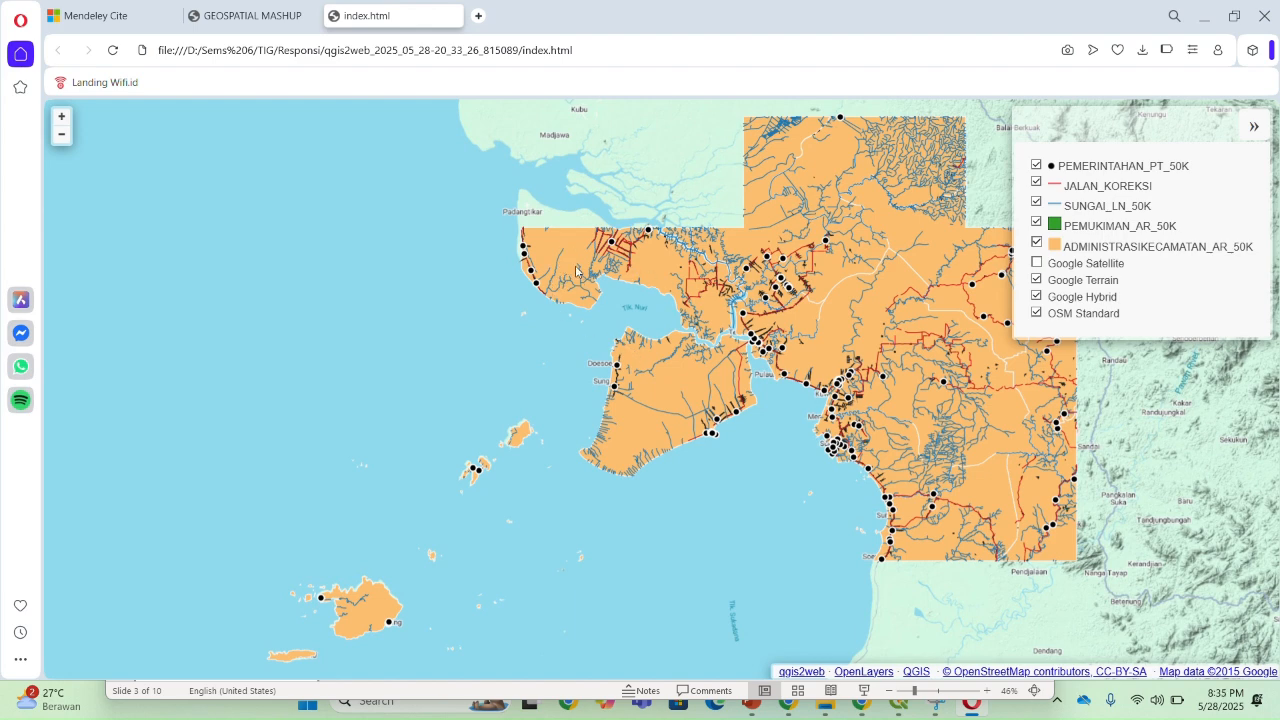
# Read through the attribute popup of a PEMERINTAHAN_PT_50K point on the northwest coast of the mapped area, then close it
pyautogui.click(523, 251)
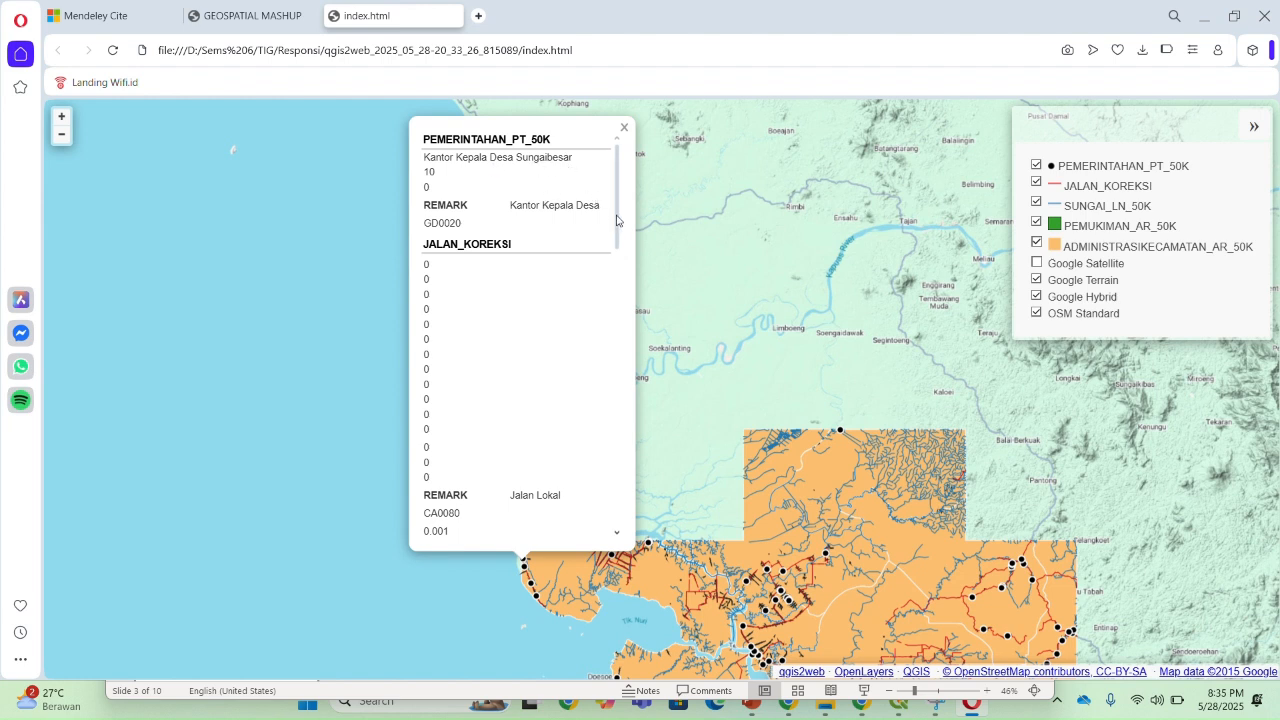
pyautogui.moveTo(617, 220); pyautogui.dragTo(634, 342)
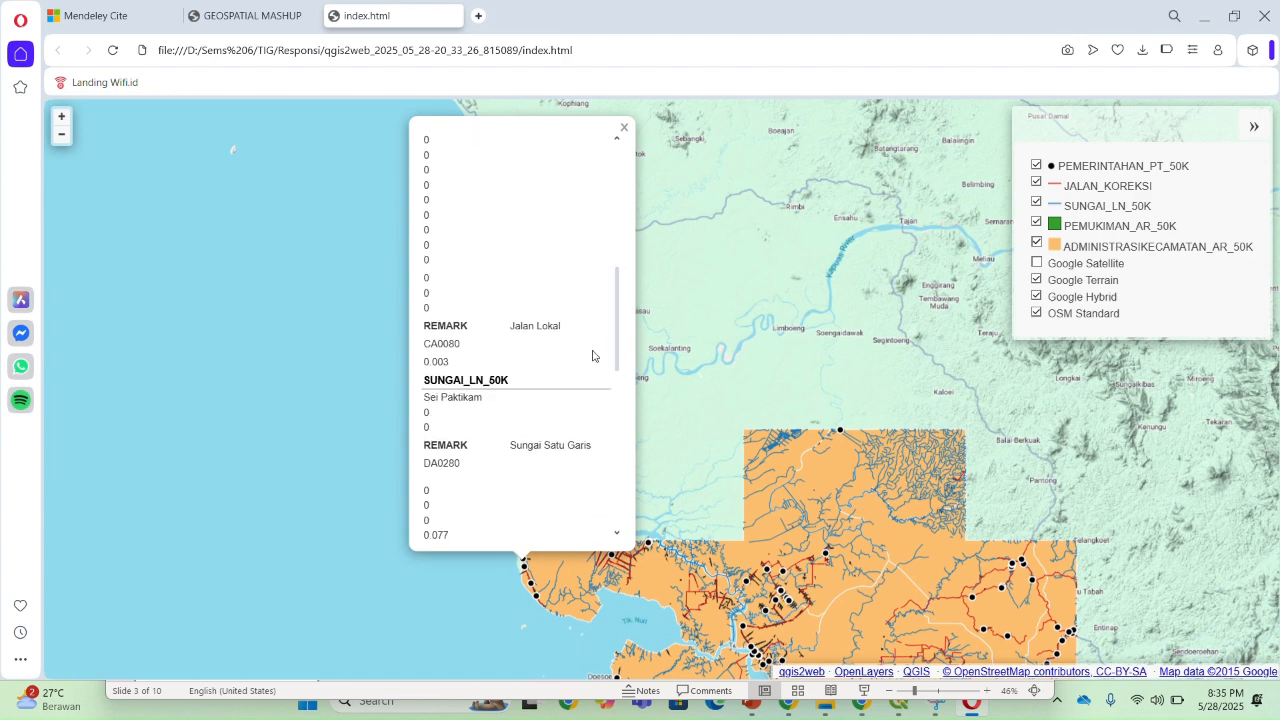
pyautogui.moveTo(618, 354); pyautogui.dragTo(630, 557)
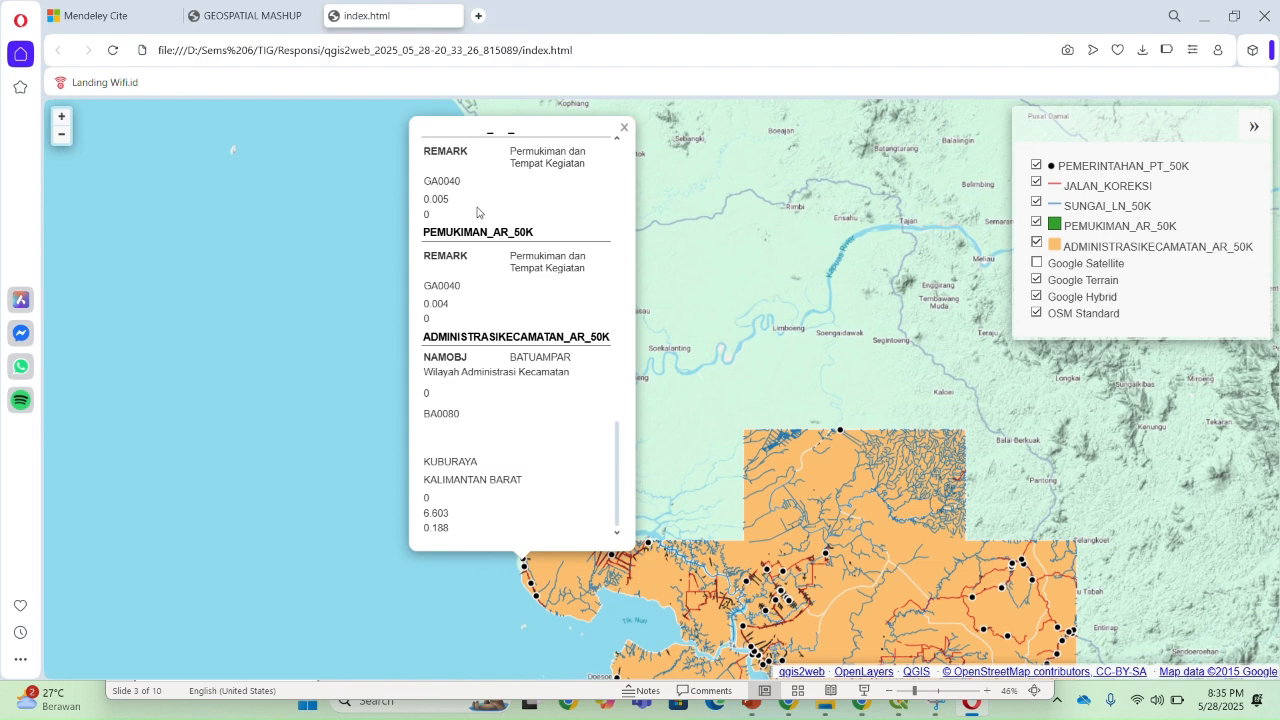
pyautogui.scroll(1, 537, 304)
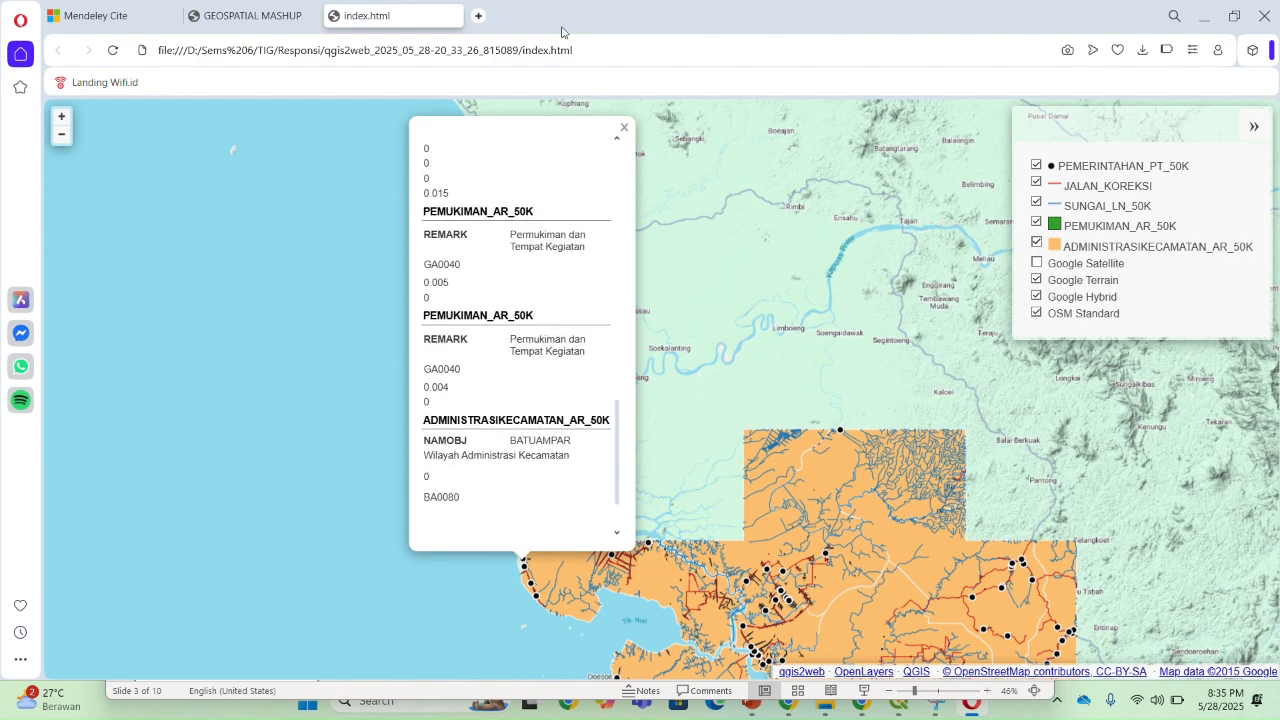
pyautogui.click(623, 129)
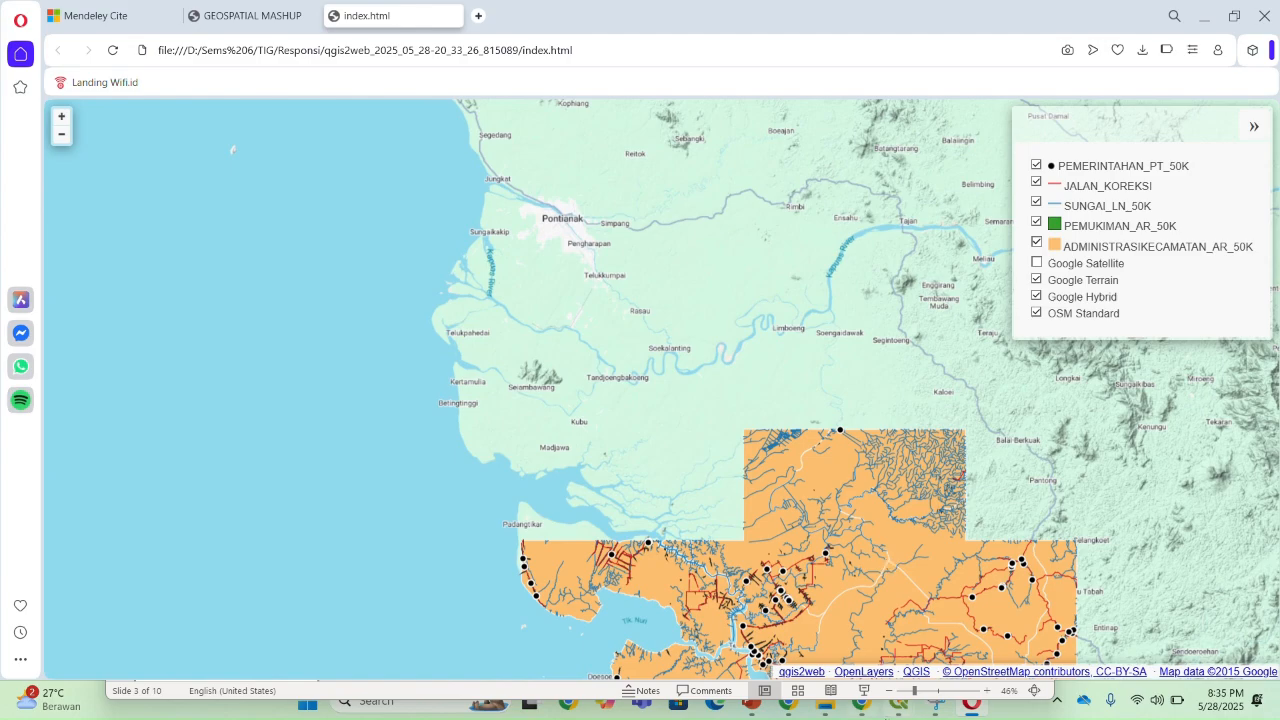
# Return to QGIS, dismiss the export progress report and choose Leaflet as the web map format
pyautogui.moveTo(898, 700)
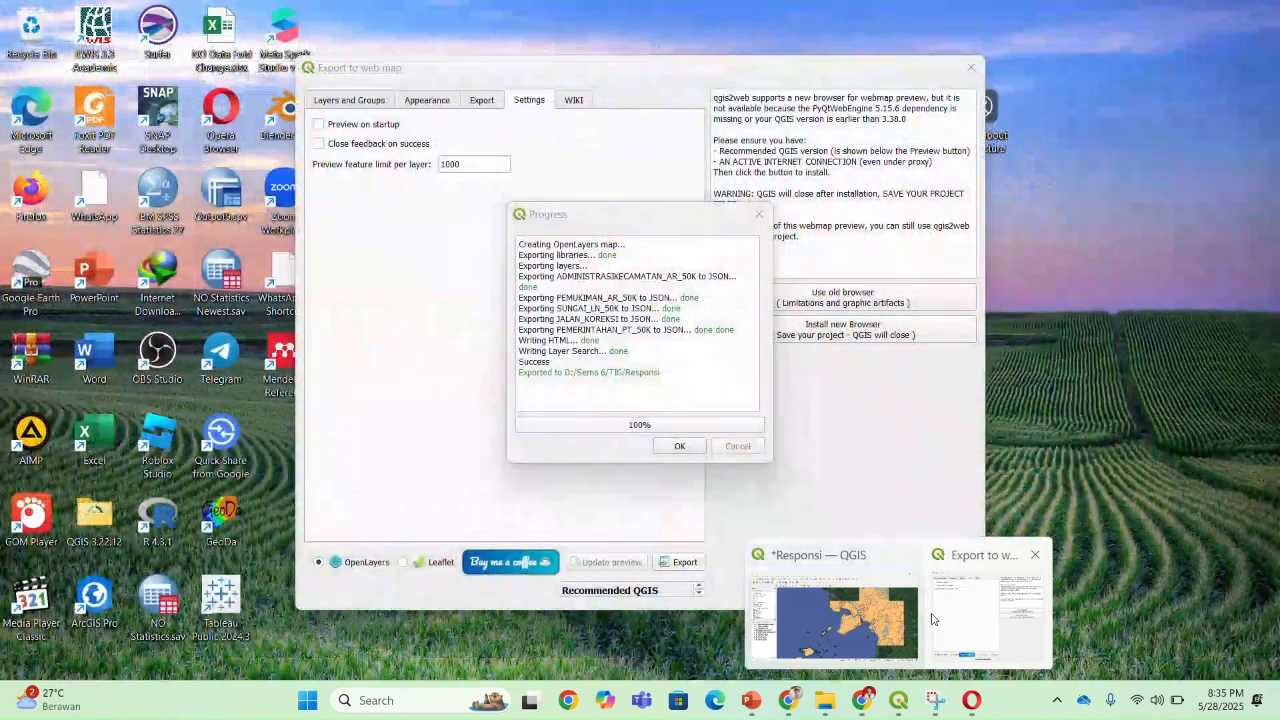
pyautogui.click(897, 629)
pyautogui.click(680, 428)
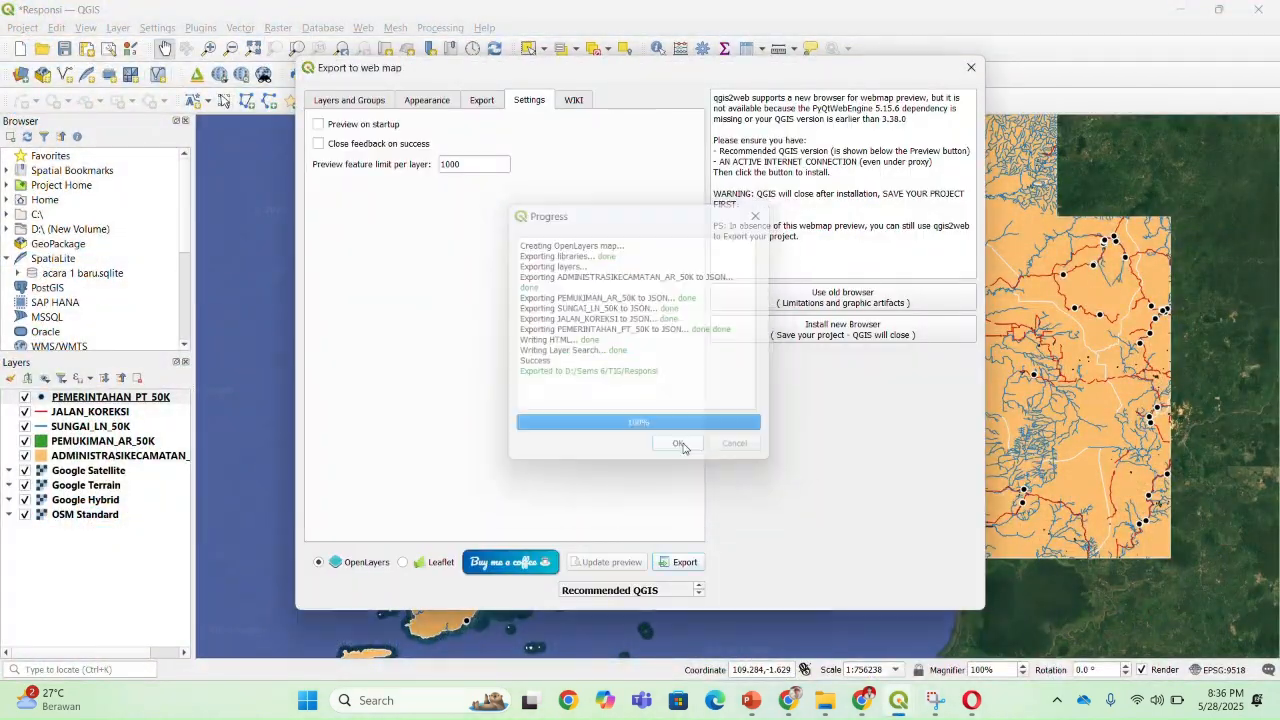
pyautogui.click(403, 565)
# Set the web map's measure tool to Metric in the appearance settings
pyautogui.click(432, 101)
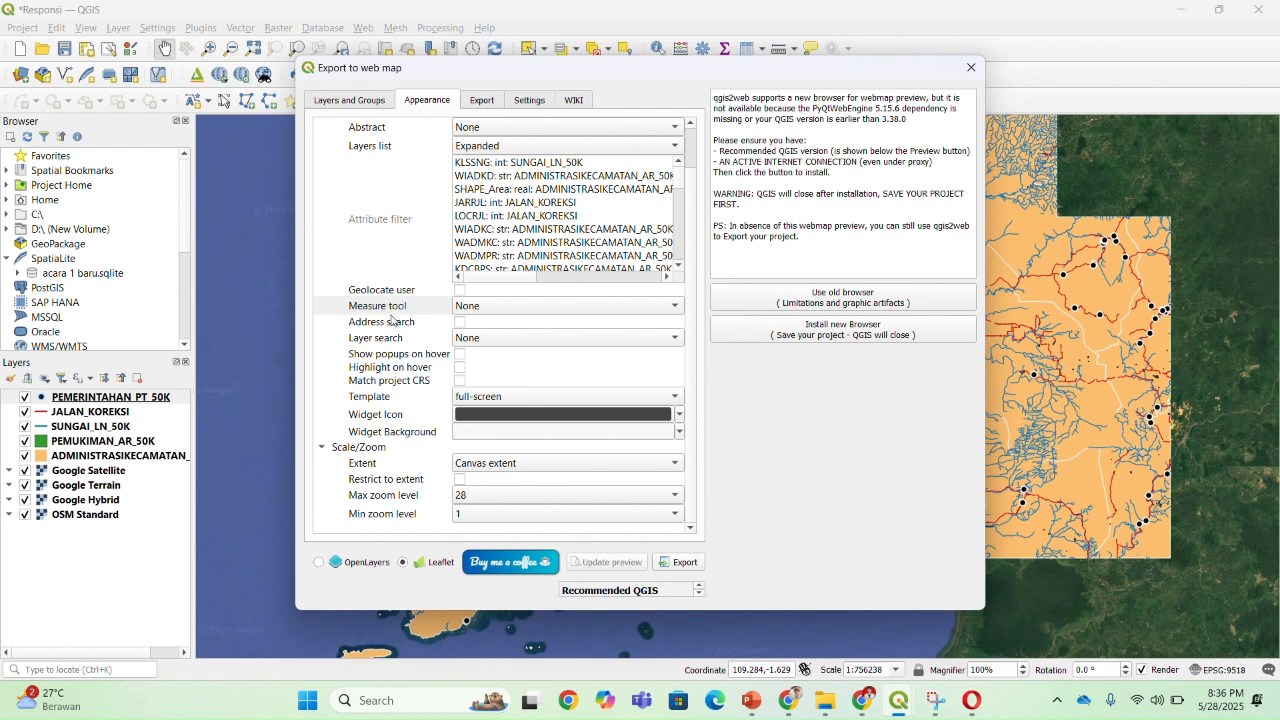
pyautogui.click(482, 306)
pyautogui.click(482, 323)
# Review the layer visibility, popup field and appearance settings for the Leaflet web map
pyautogui.click(348, 101)
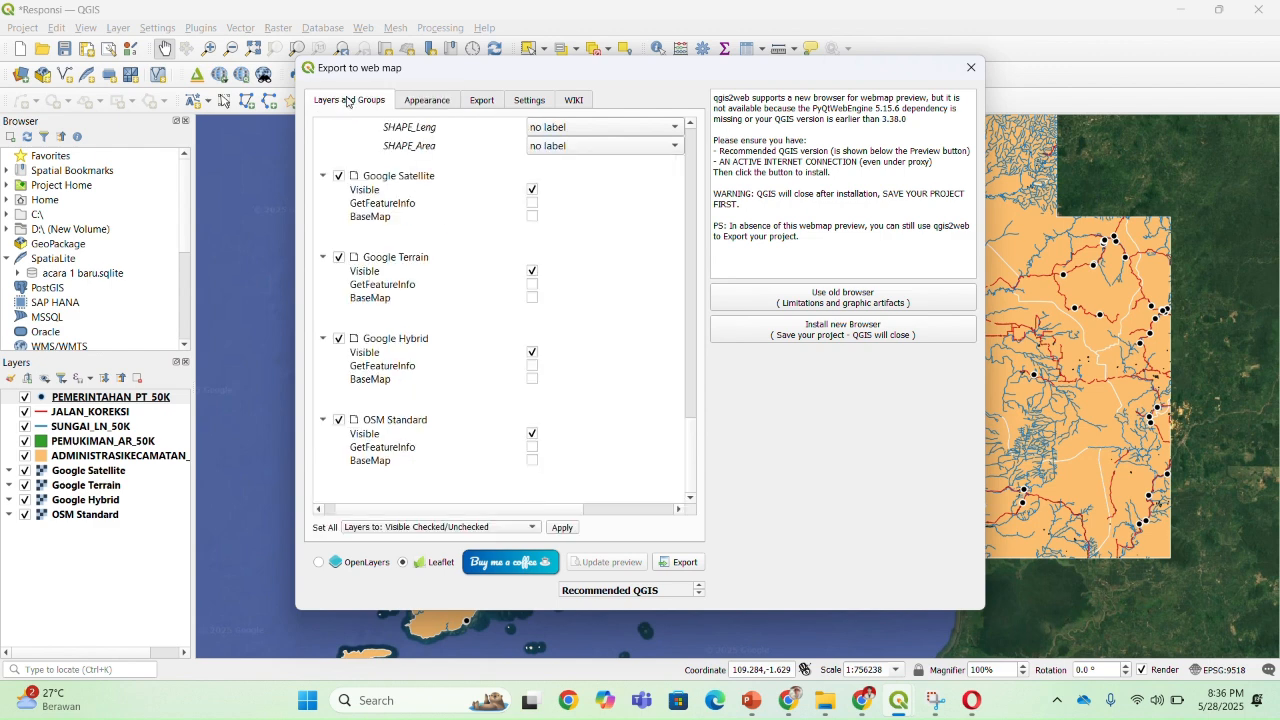
pyautogui.moveTo(694, 430); pyautogui.dragTo(730, 444)
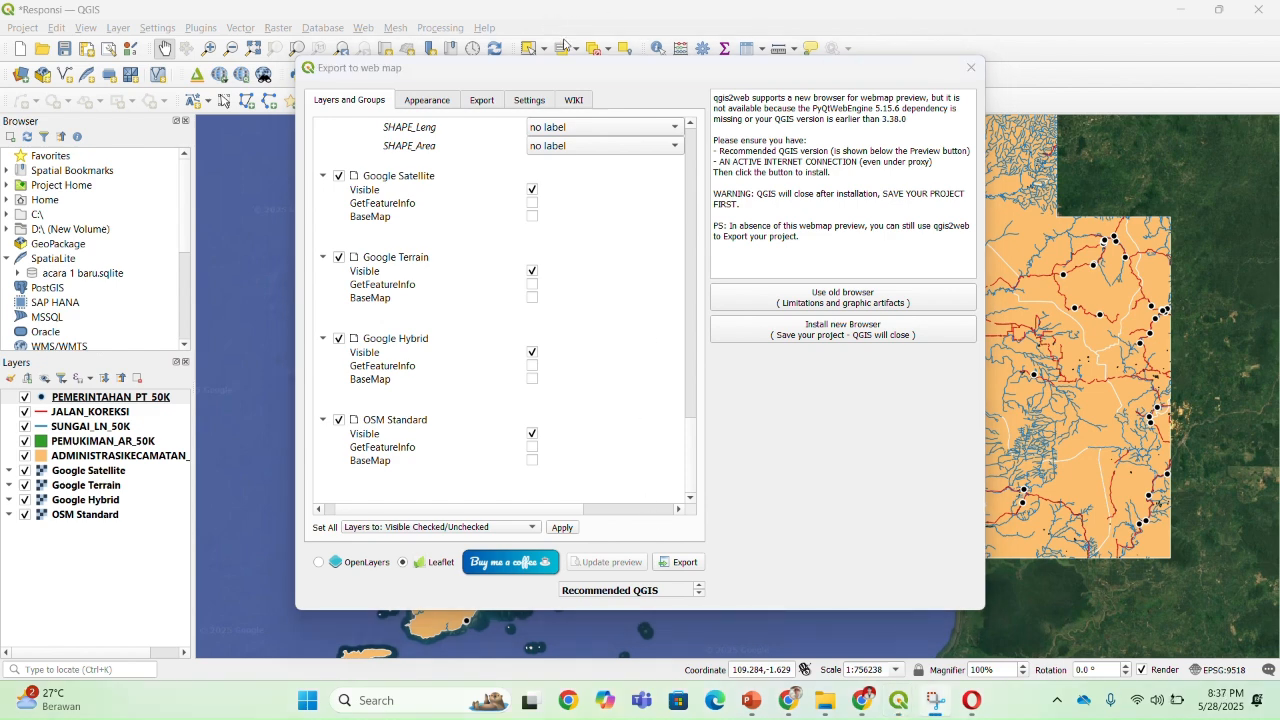
pyautogui.scroll(15, 690, 400)
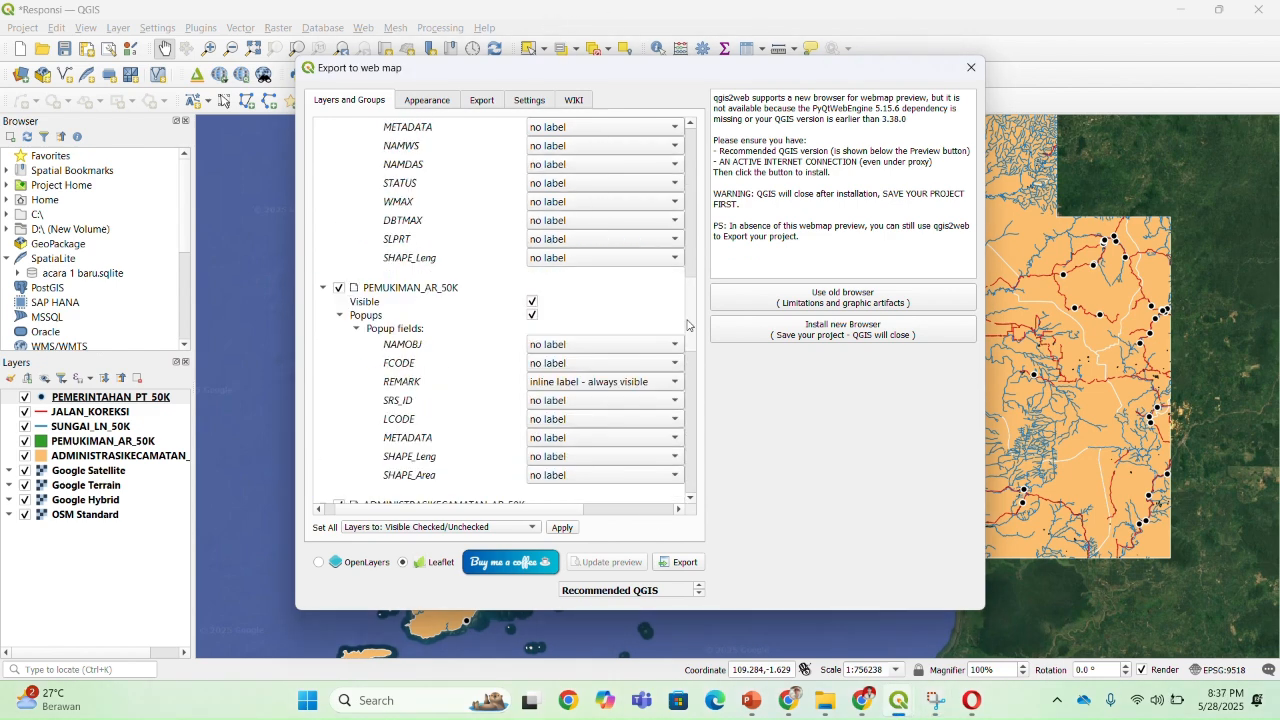
pyautogui.click(441, 102)
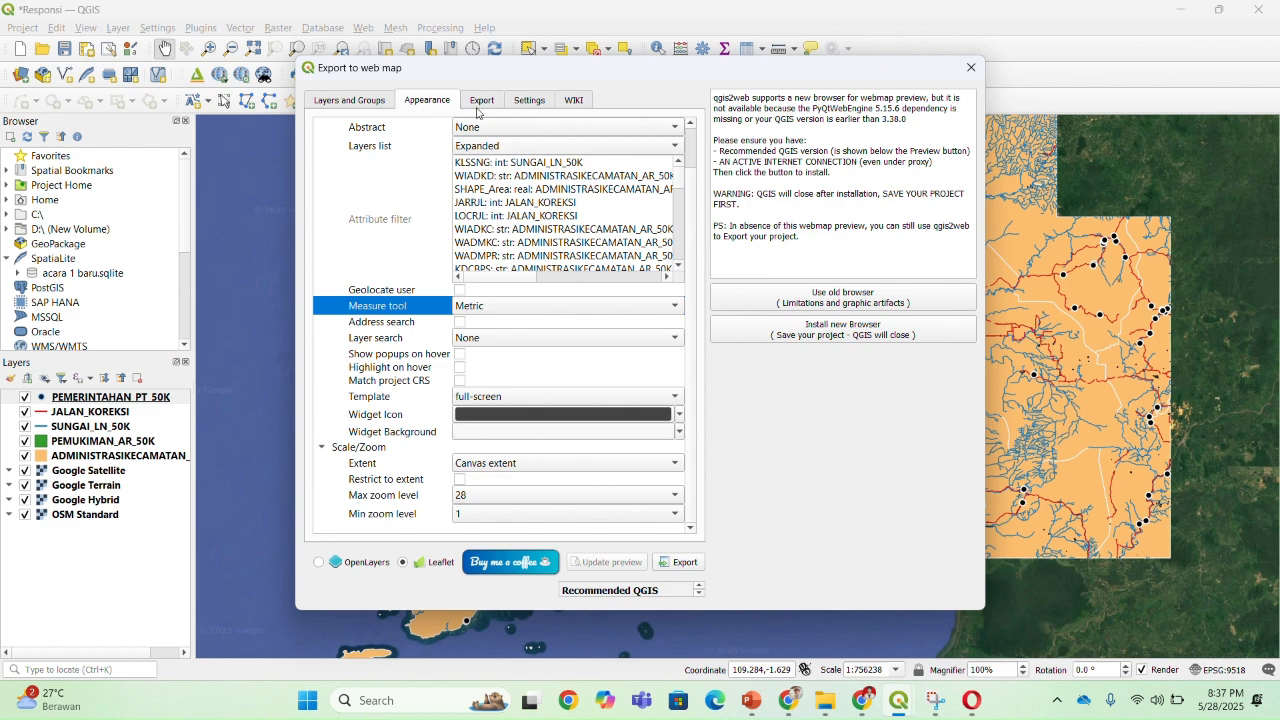
# Select Sems 6 > TIG > Responsi on New Volume (D:) as the export folder and export the Leaflet web map
pyautogui.click(482, 103)
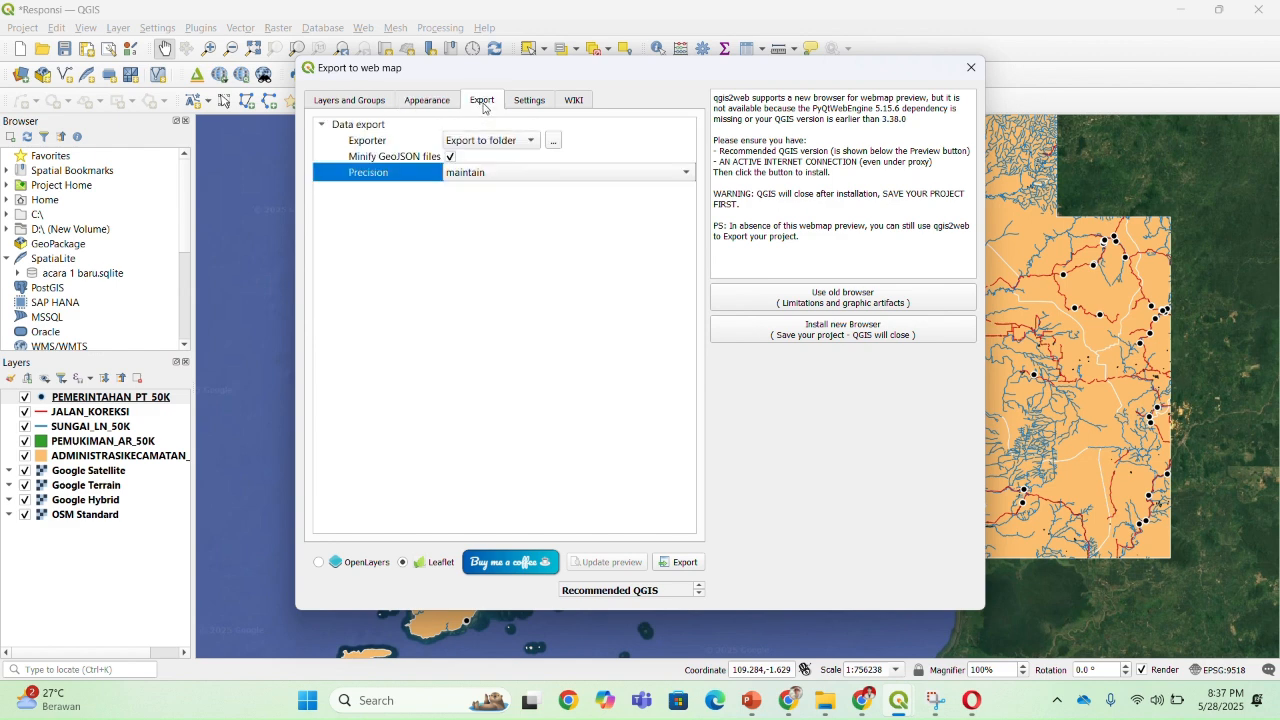
pyautogui.click(553, 140)
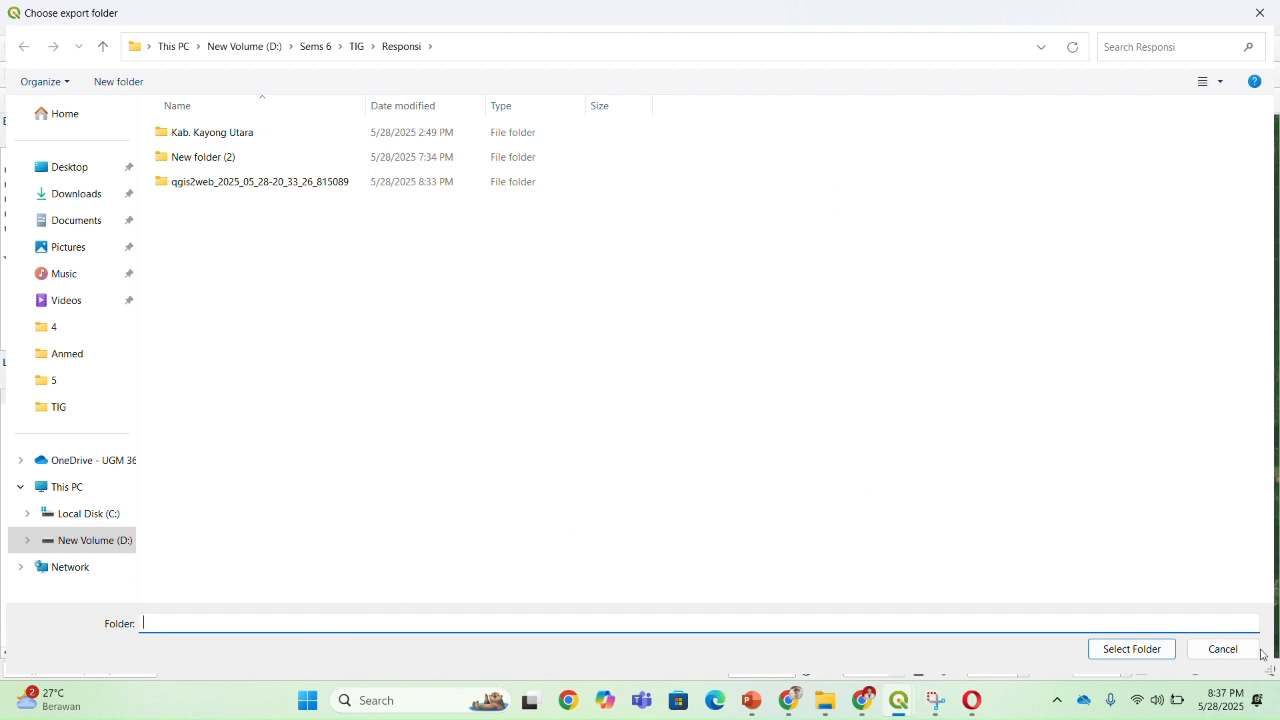
pyautogui.click(1126, 651)
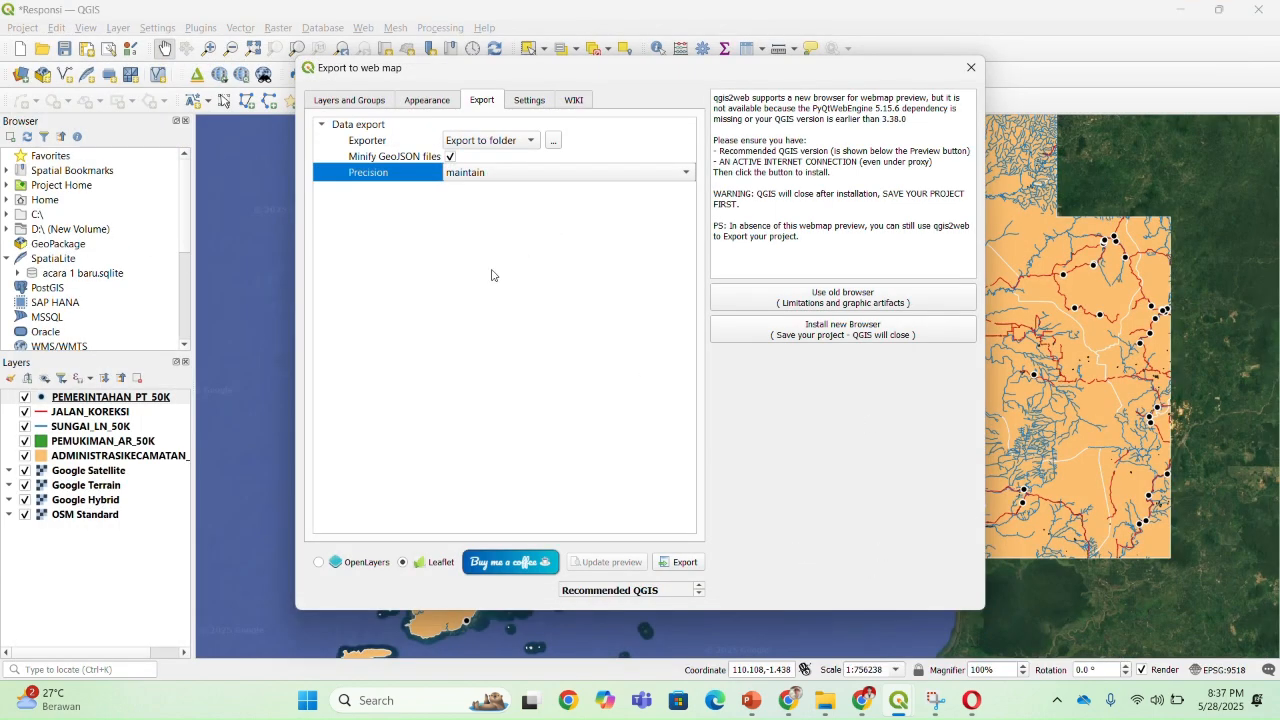
pyautogui.click(684, 565)
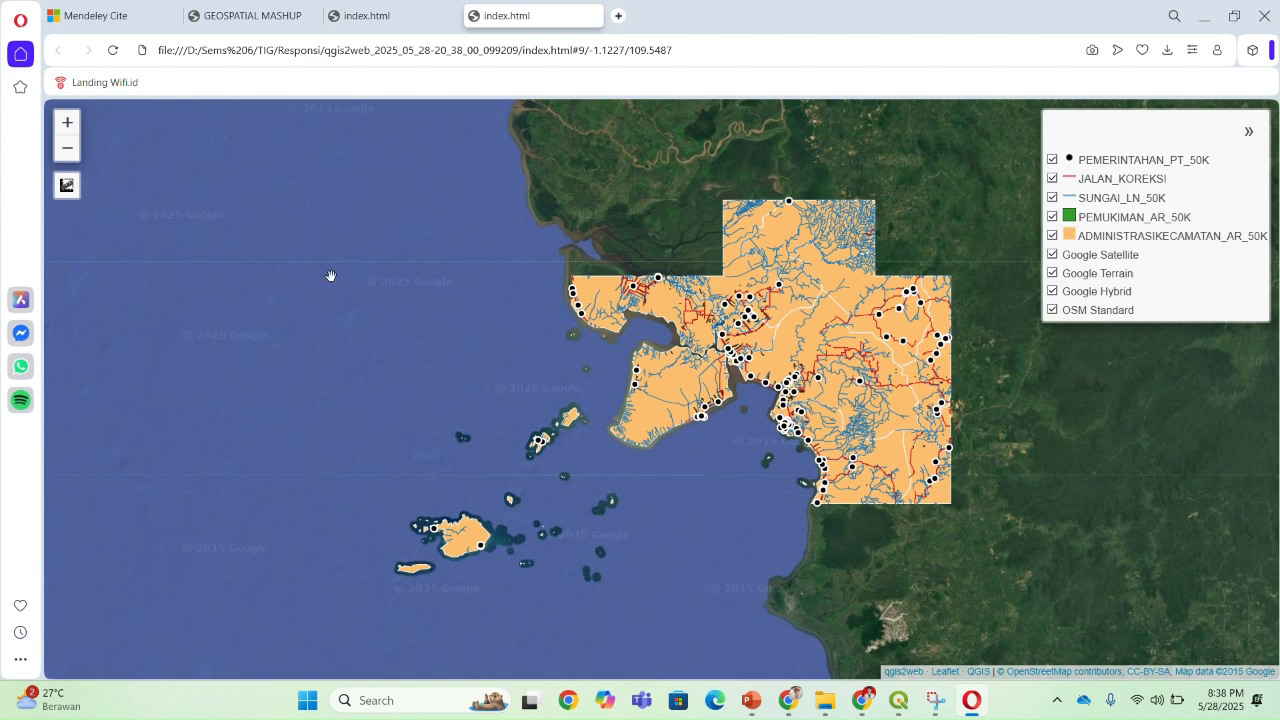
# Measure the straight distance across the district from northwest of it to its east side on the Leaflet map, and discard the measurement
pyautogui.moveTo(65, 195)
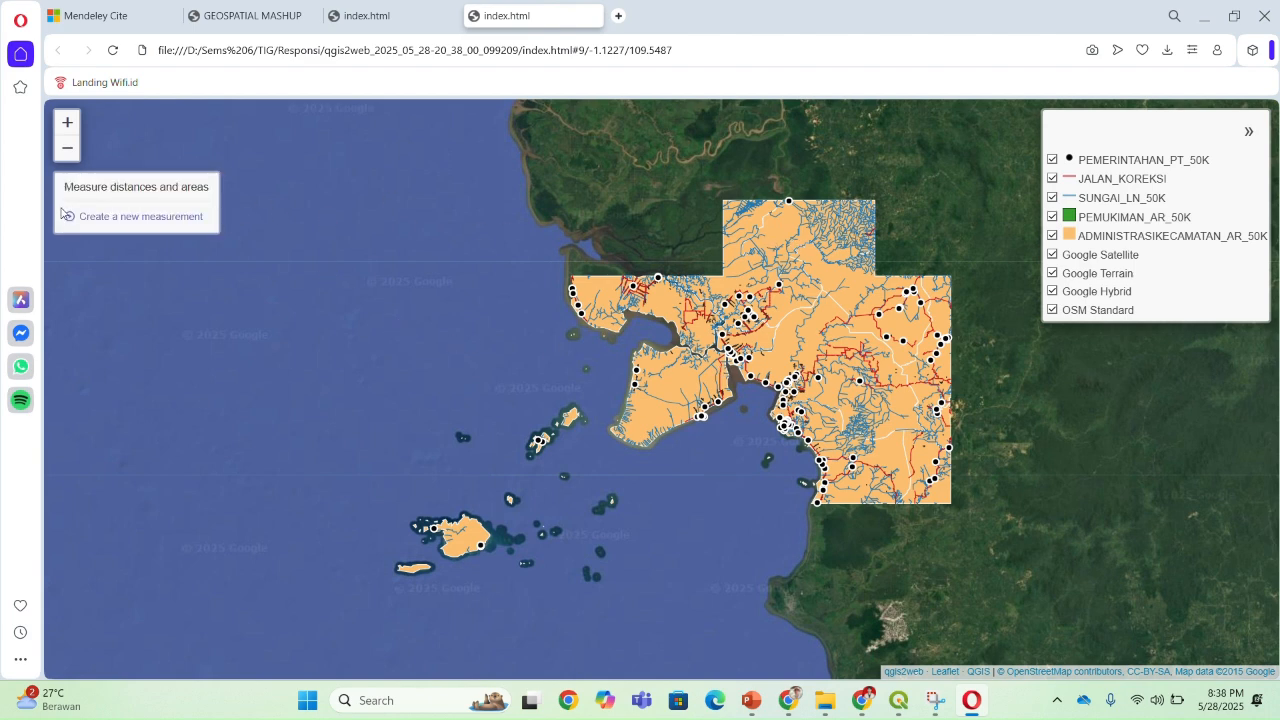
pyautogui.click(70, 217)
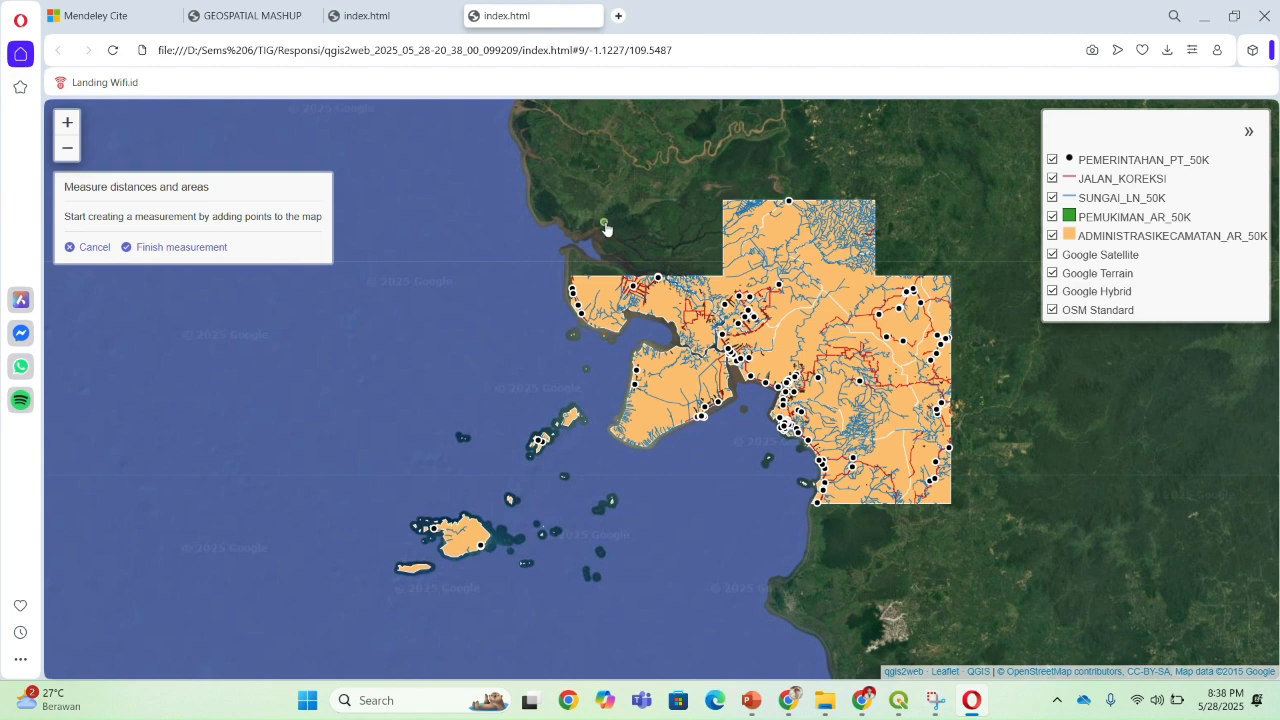
pyautogui.click(617, 220)
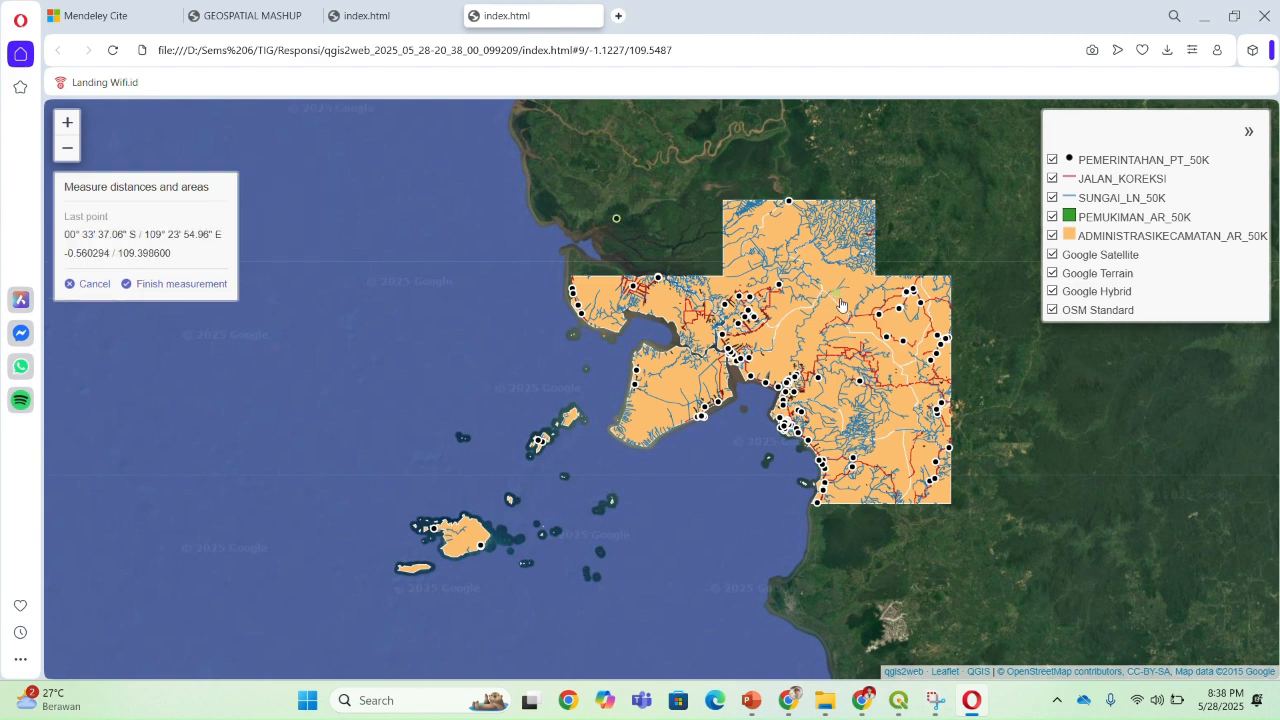
pyautogui.click(1012, 377)
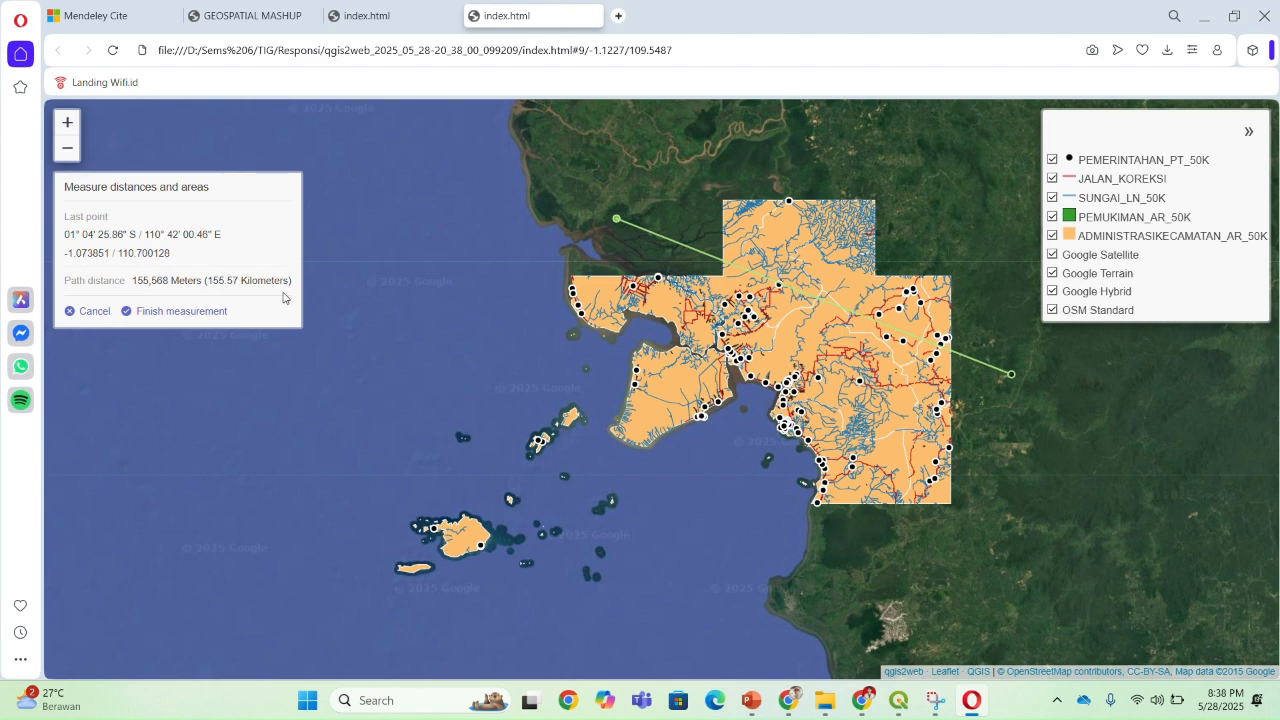
pyautogui.click(86, 316)
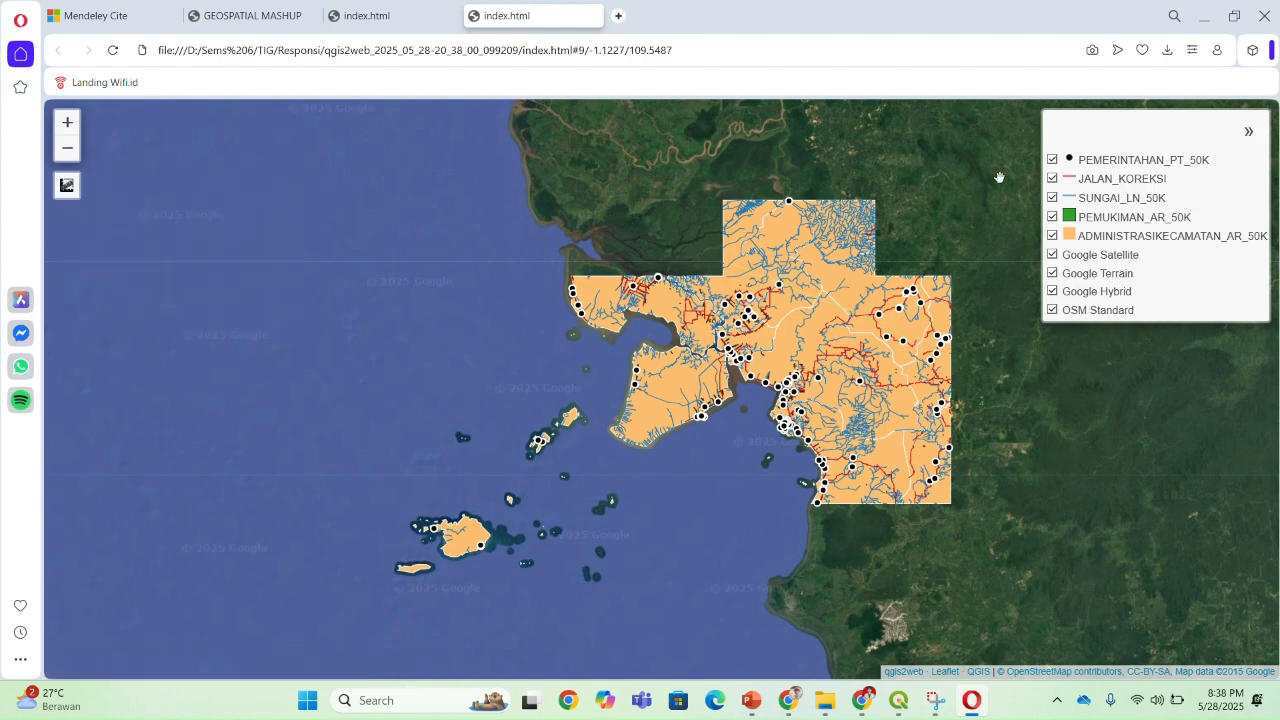
# Check the Google Satellite, Google Terrain and Google Hybrid basemaps by switching them off and back on in the layer list
pyautogui.click(1052, 255)
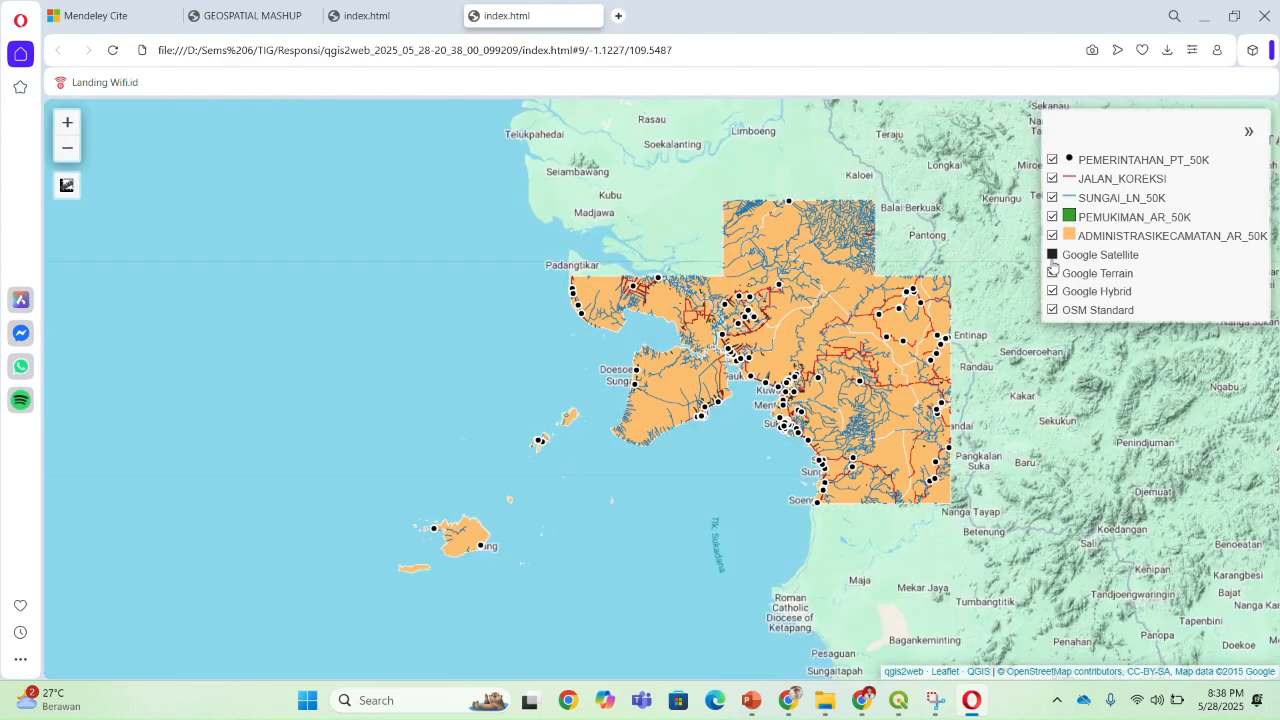
pyautogui.click(1053, 272)
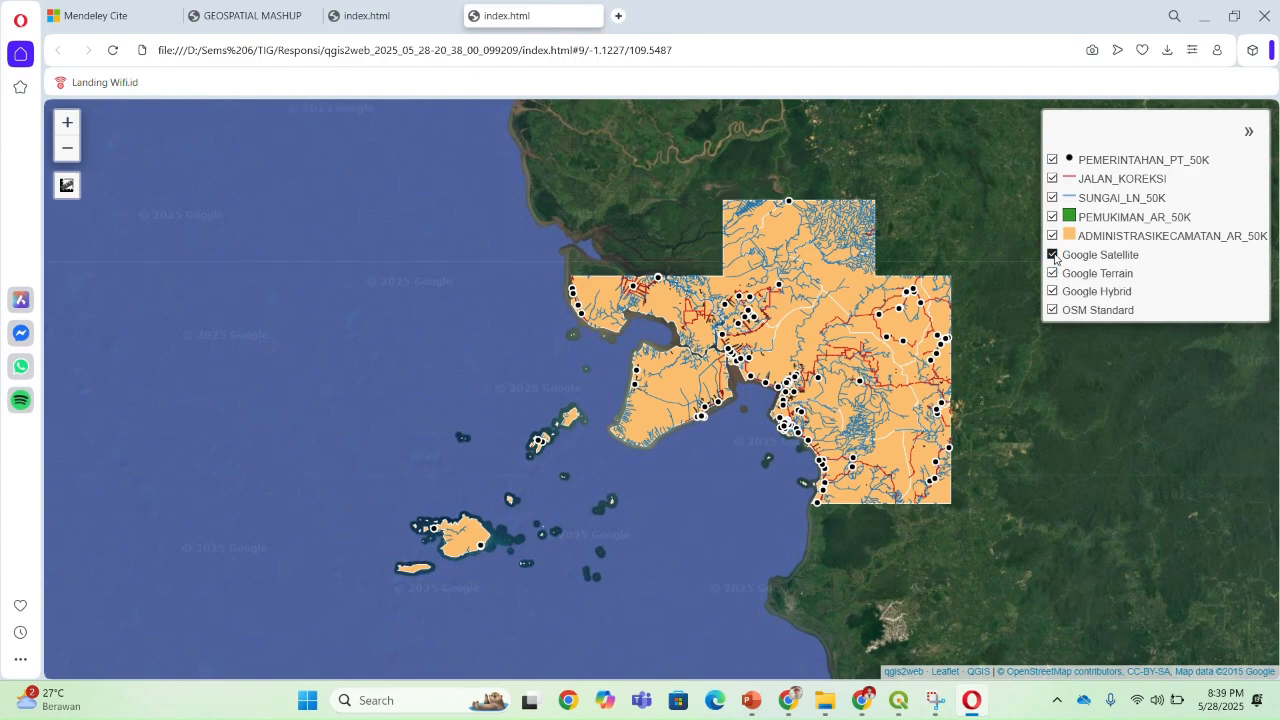
pyautogui.click(1052, 255)
pyautogui.click(1052, 273)
pyautogui.click(1052, 291)
pyautogui.click(1052, 291)
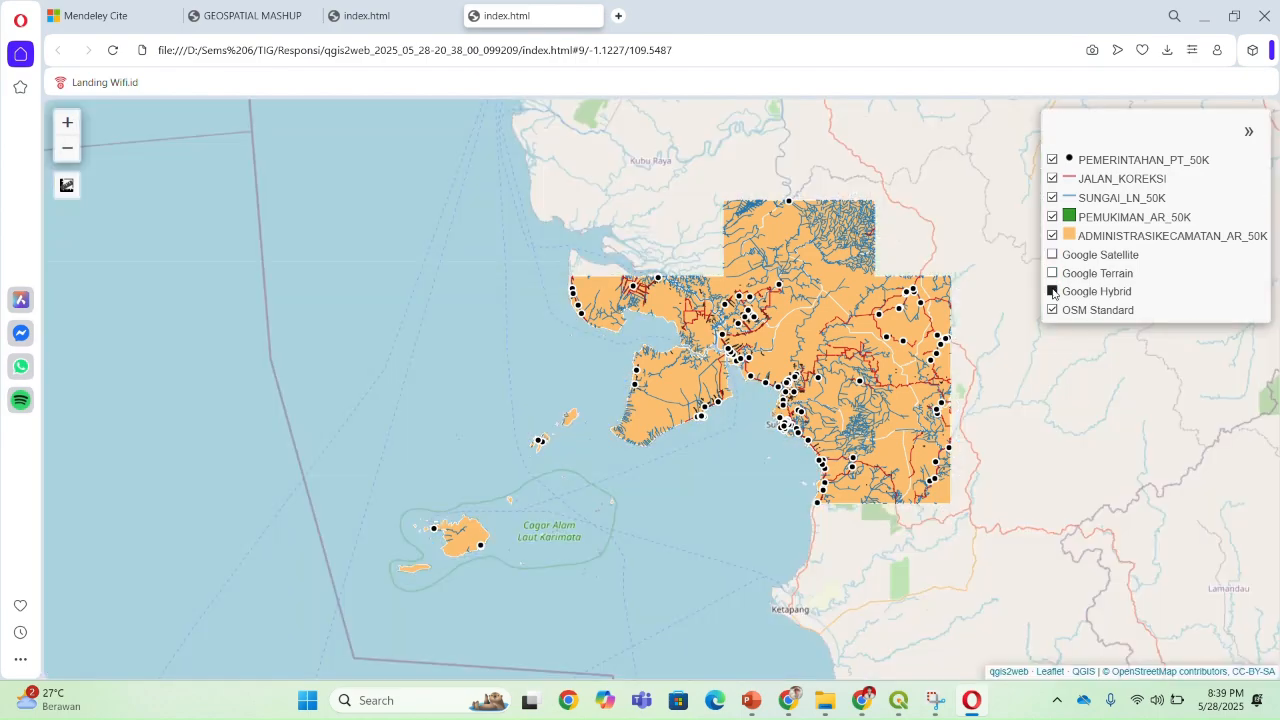
pyautogui.click(1052, 273)
pyautogui.click(1052, 255)
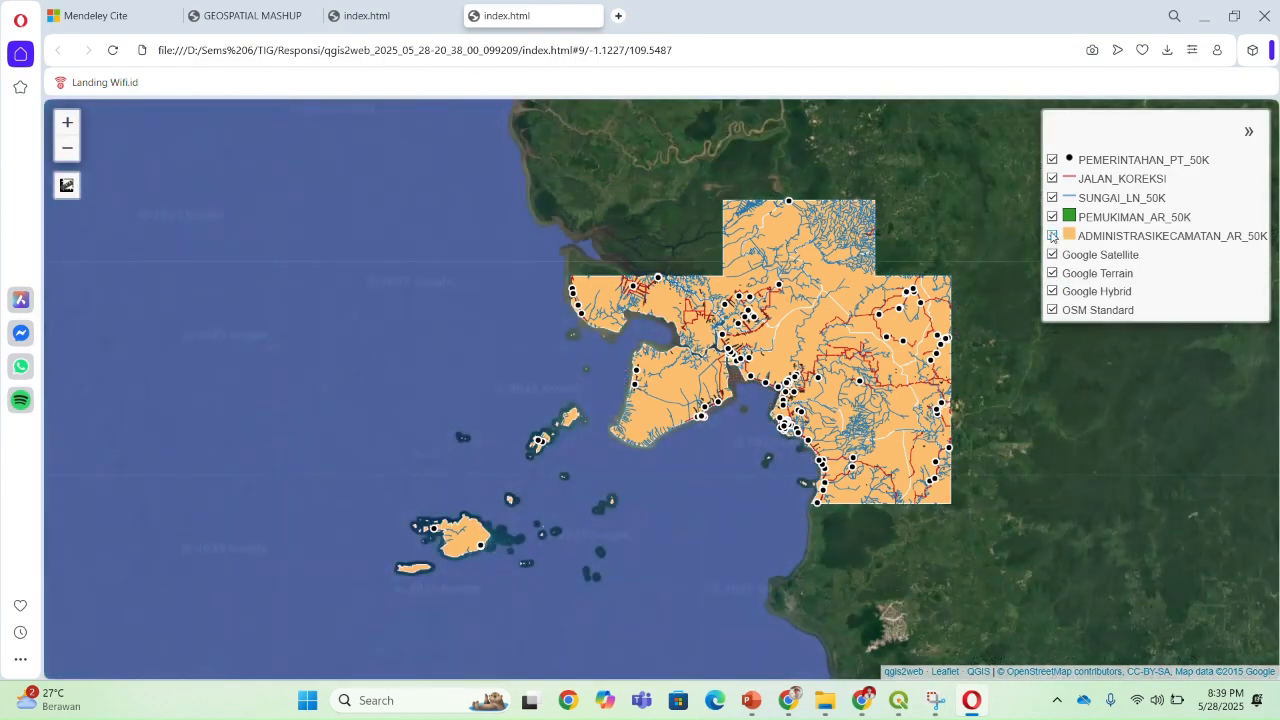
# Check the PEMERINTAHAN_PT_50K and JALAN_KOREKSI layers by switching each off and back on
pyautogui.click(1052, 160)
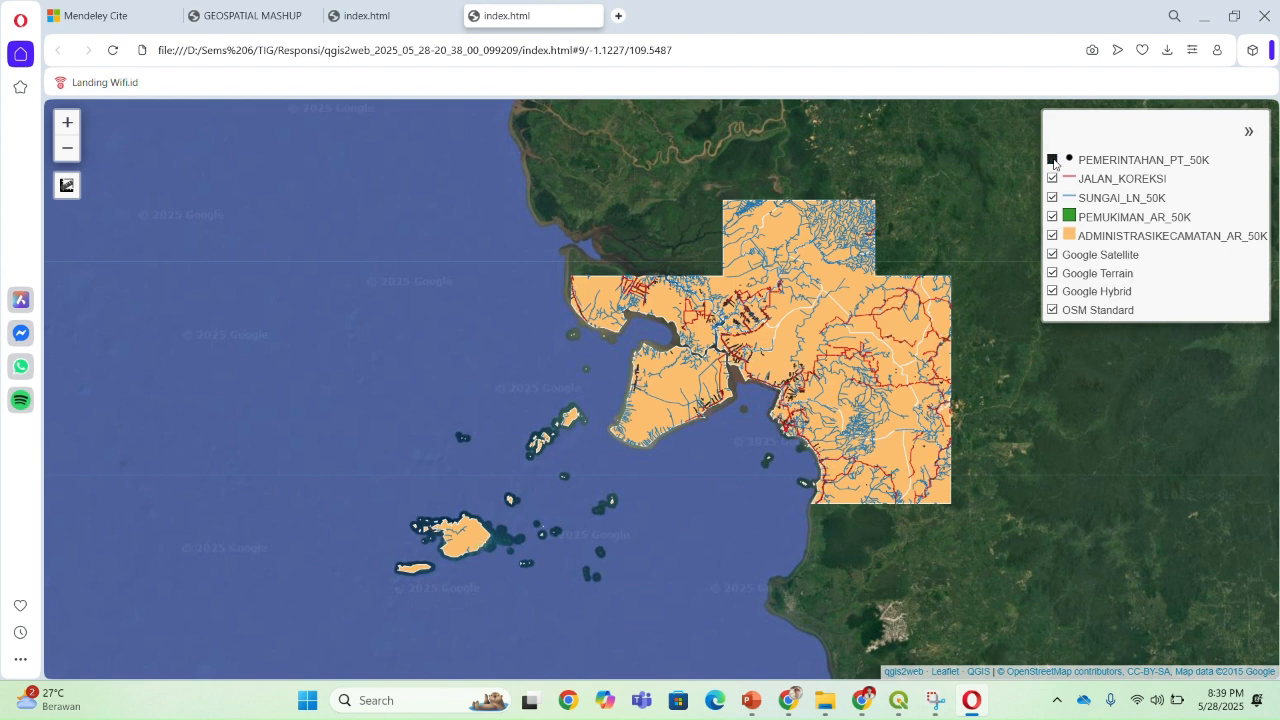
pyautogui.click(1052, 160)
pyautogui.click(1052, 179)
pyautogui.click(1052, 179)
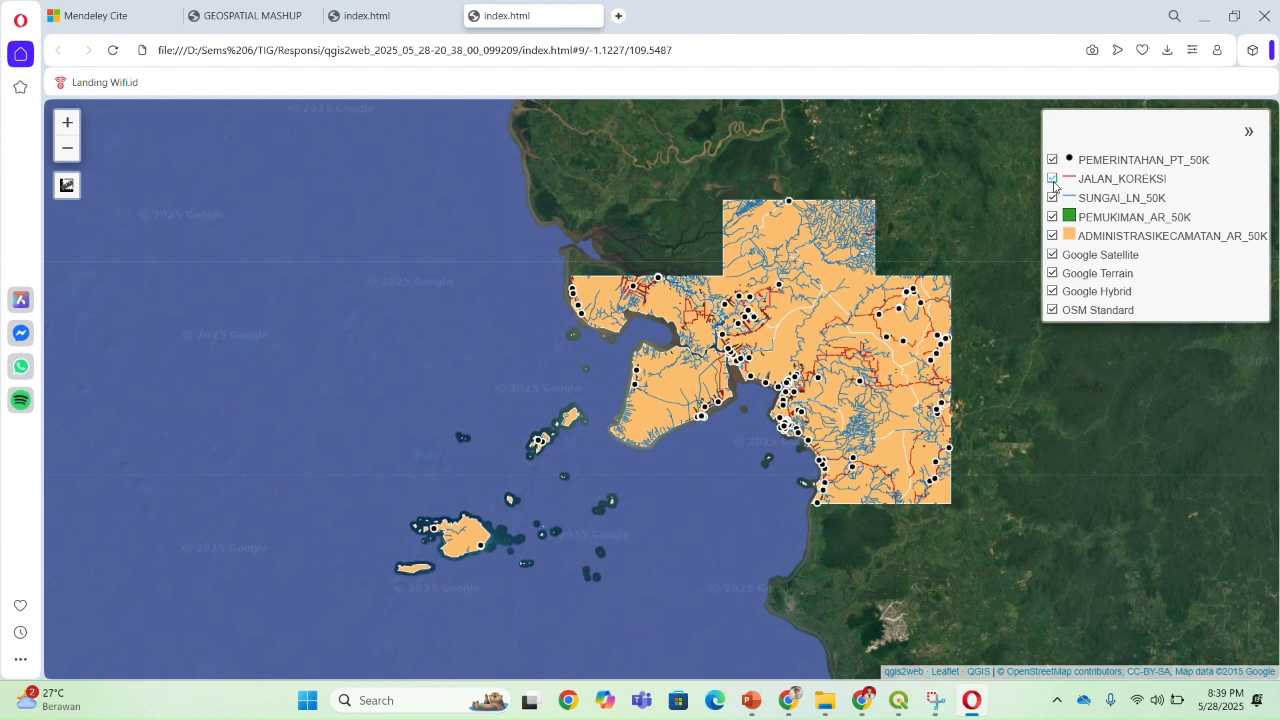
# Switch to File Explorer and open the Responsi folder inside TIG
pyautogui.click(826, 700)
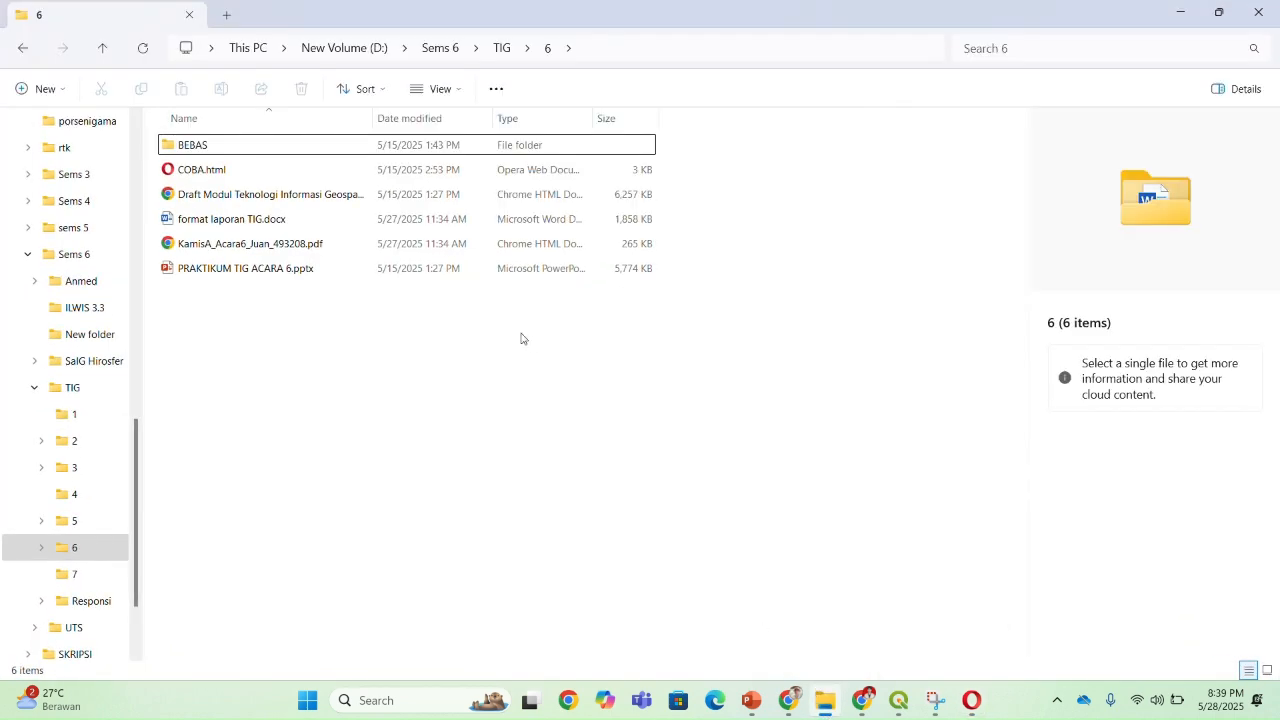
pyautogui.click(508, 52)
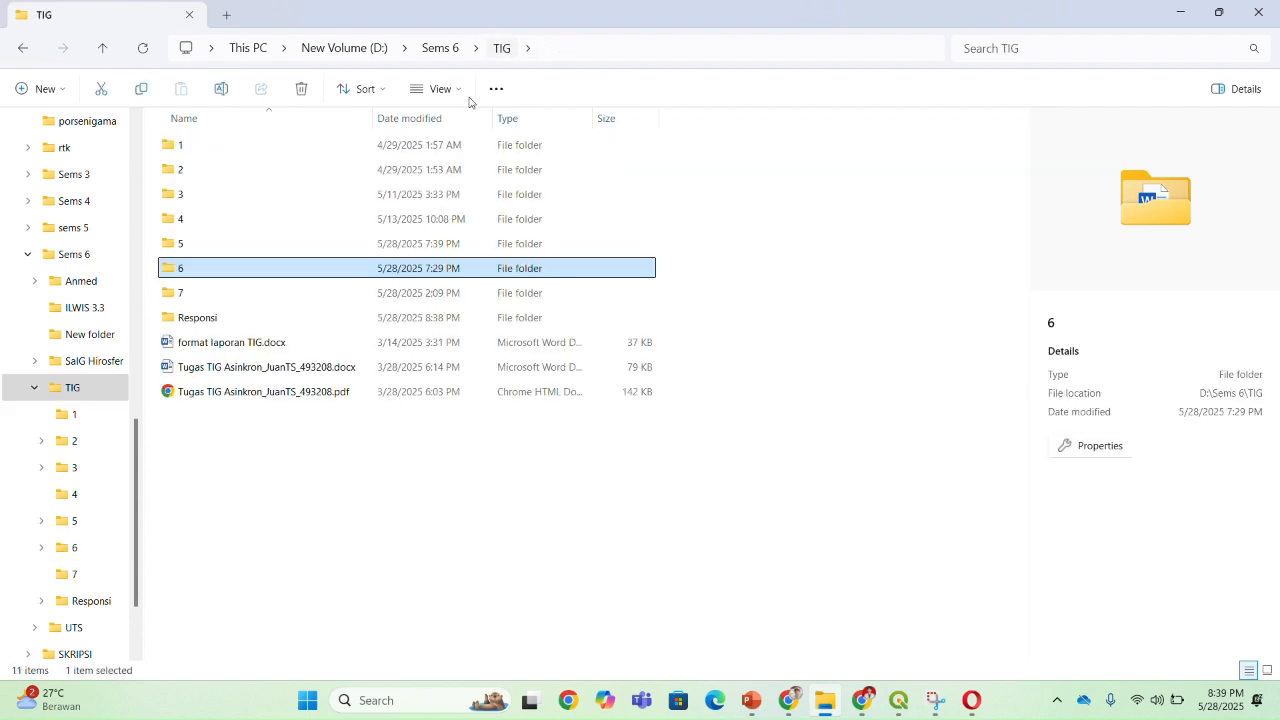
pyautogui.doubleClick(229, 318)
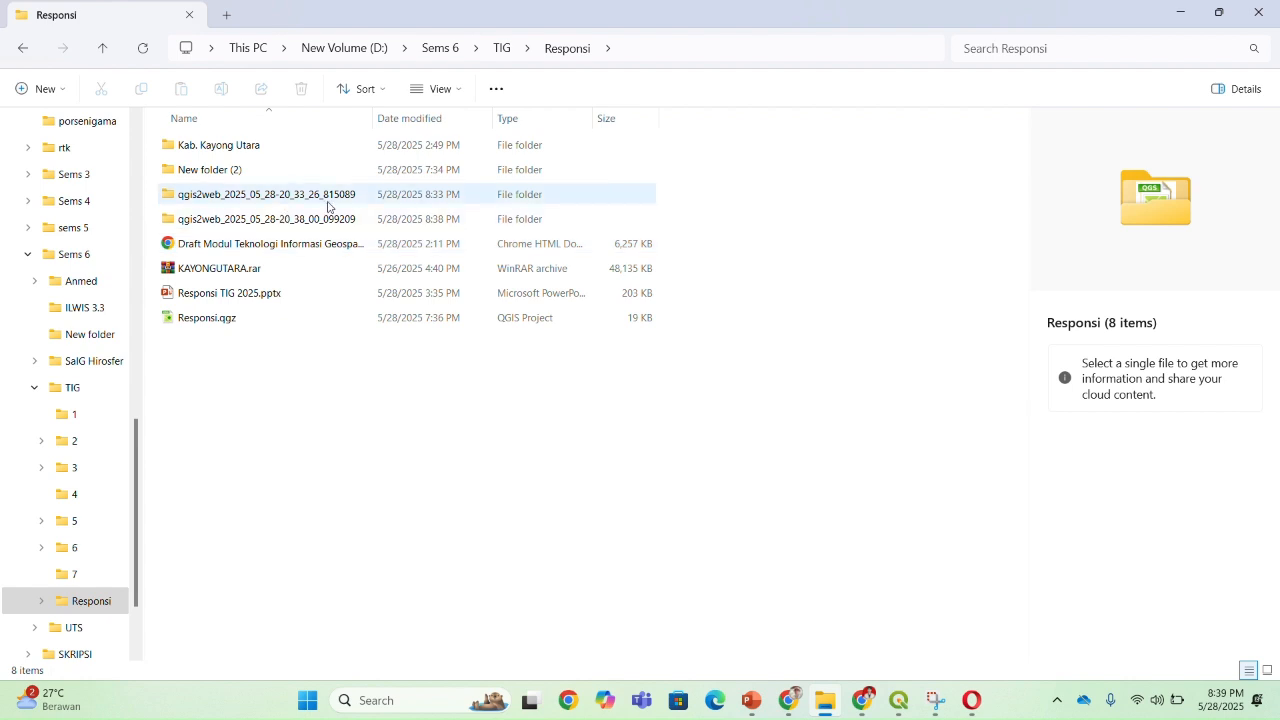
# Look through the contents of the two qgis2web export folders and return to the Responsi folder
pyautogui.click(399, 201)
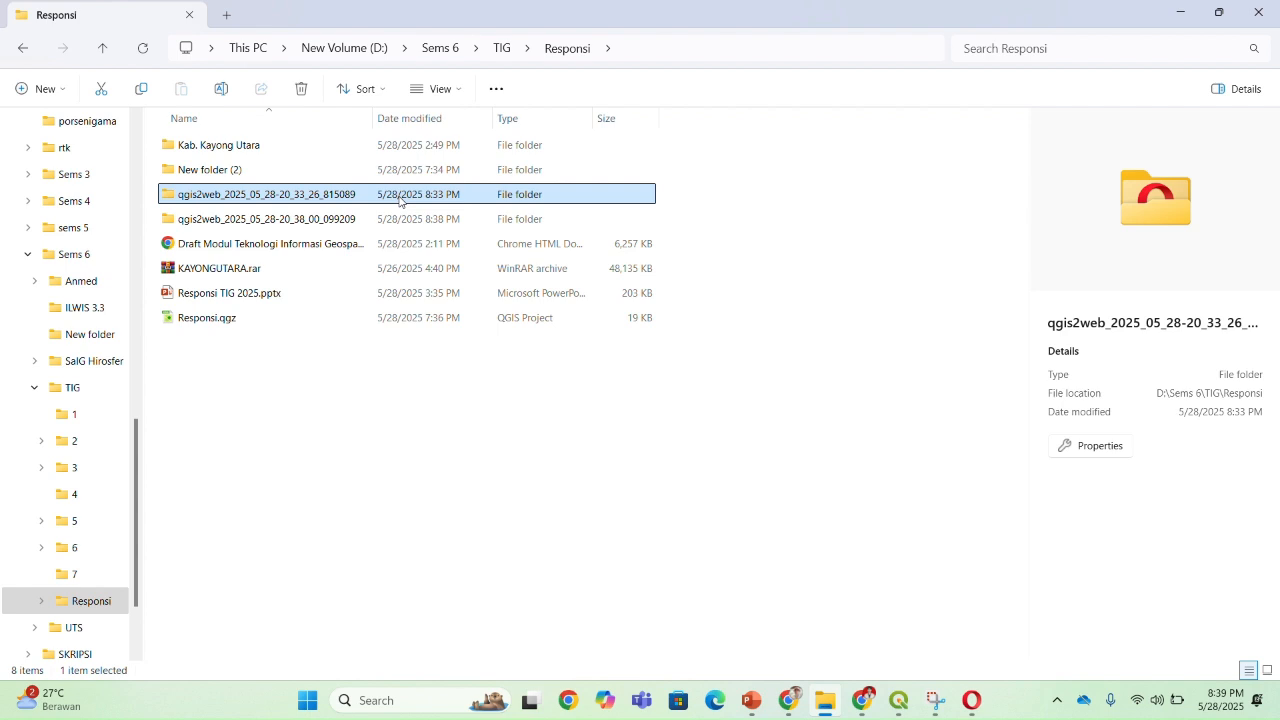
pyautogui.doubleClick(399, 200)
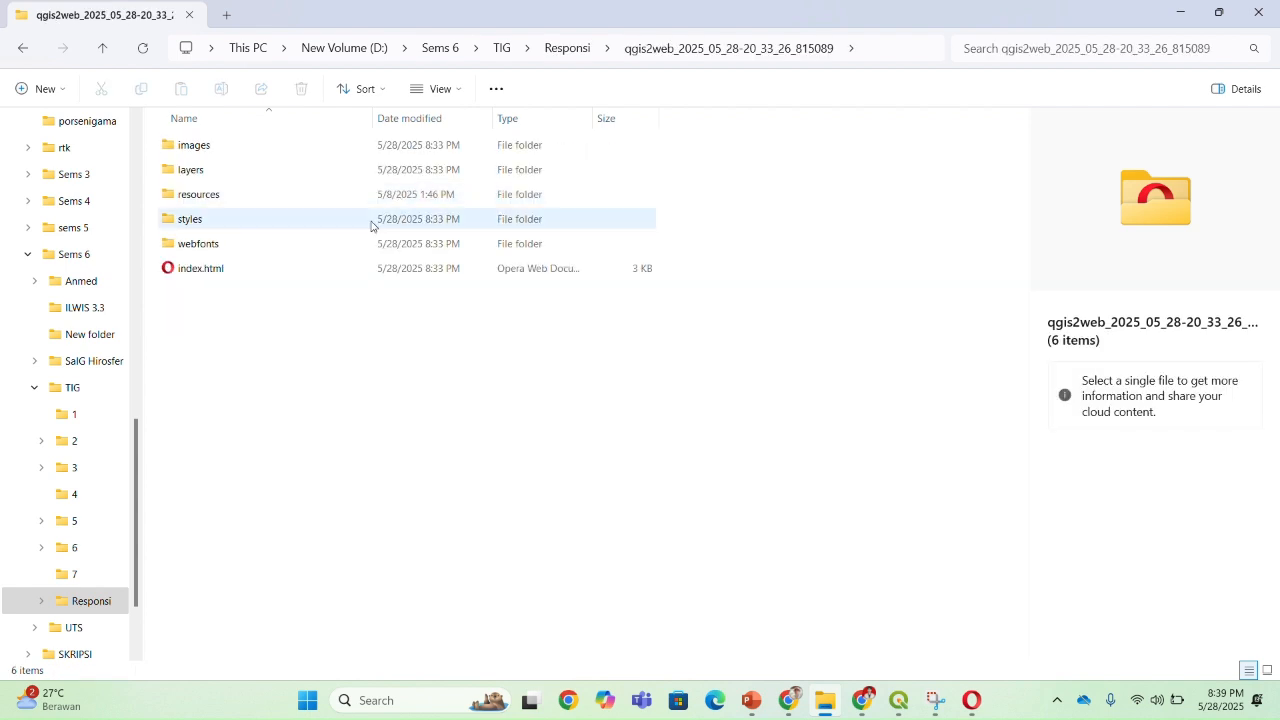
pyautogui.click(18, 48)
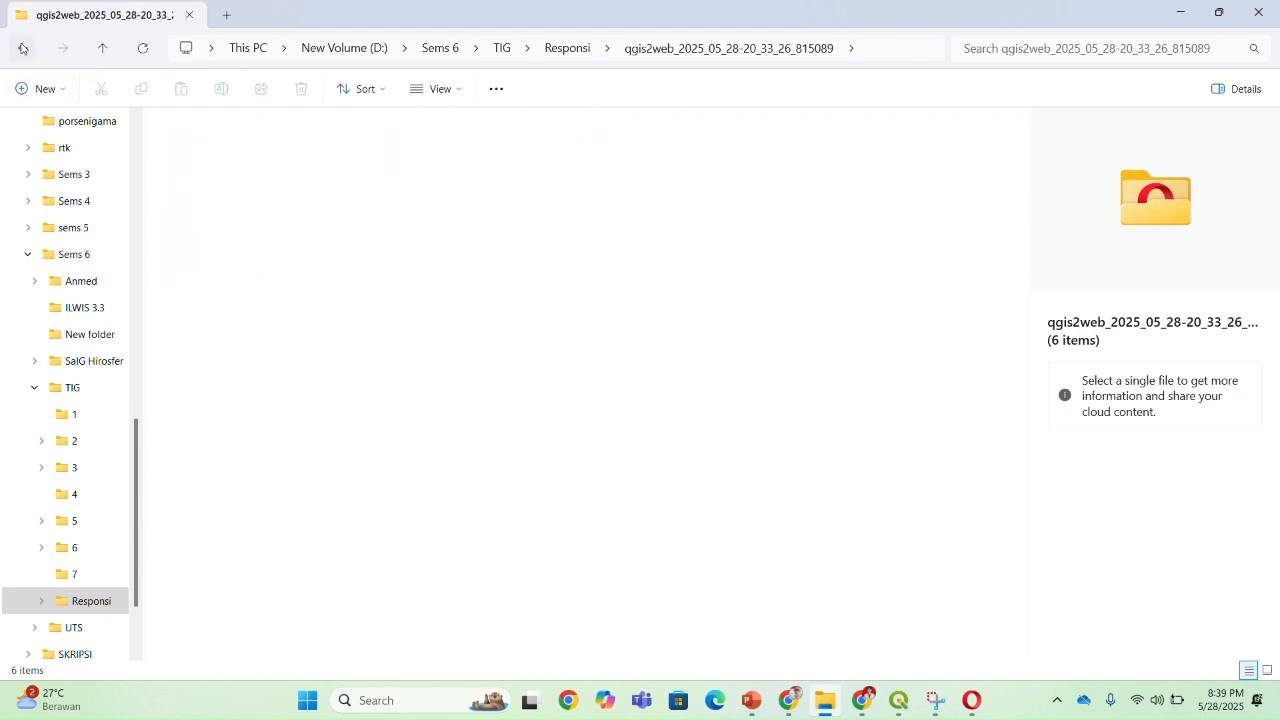
pyautogui.doubleClick(230, 220)
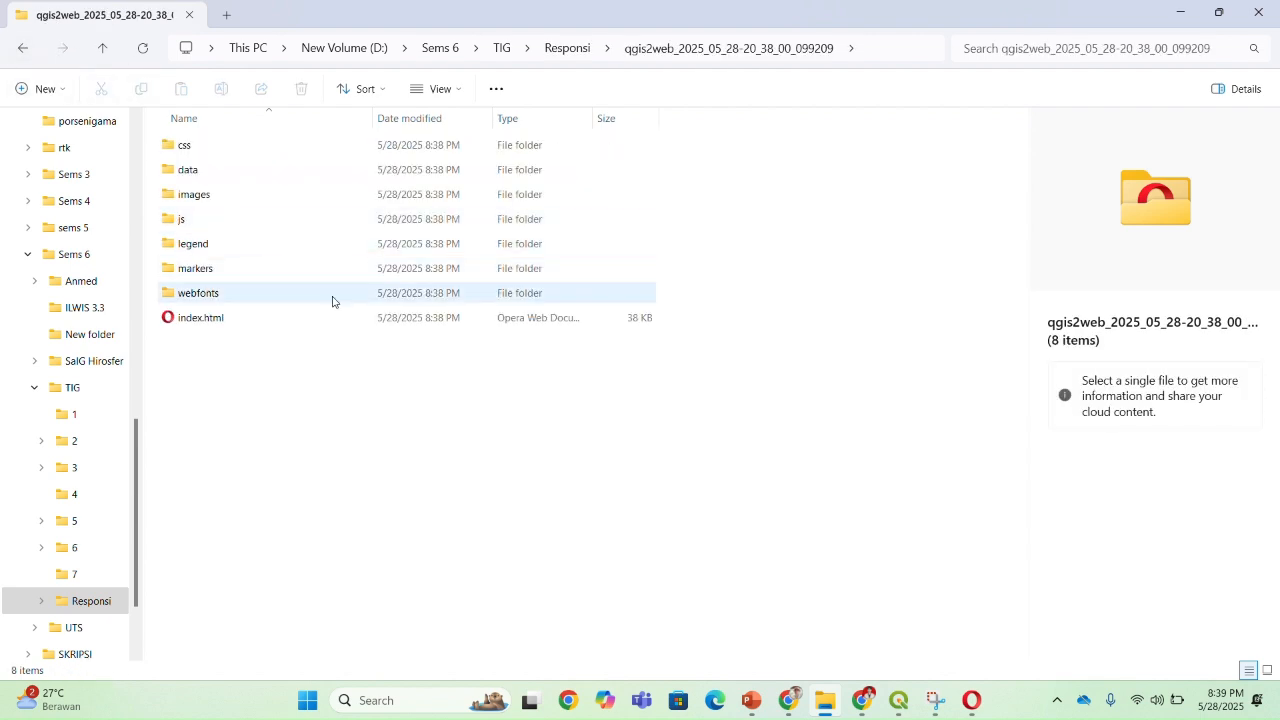
pyautogui.click(27, 48)
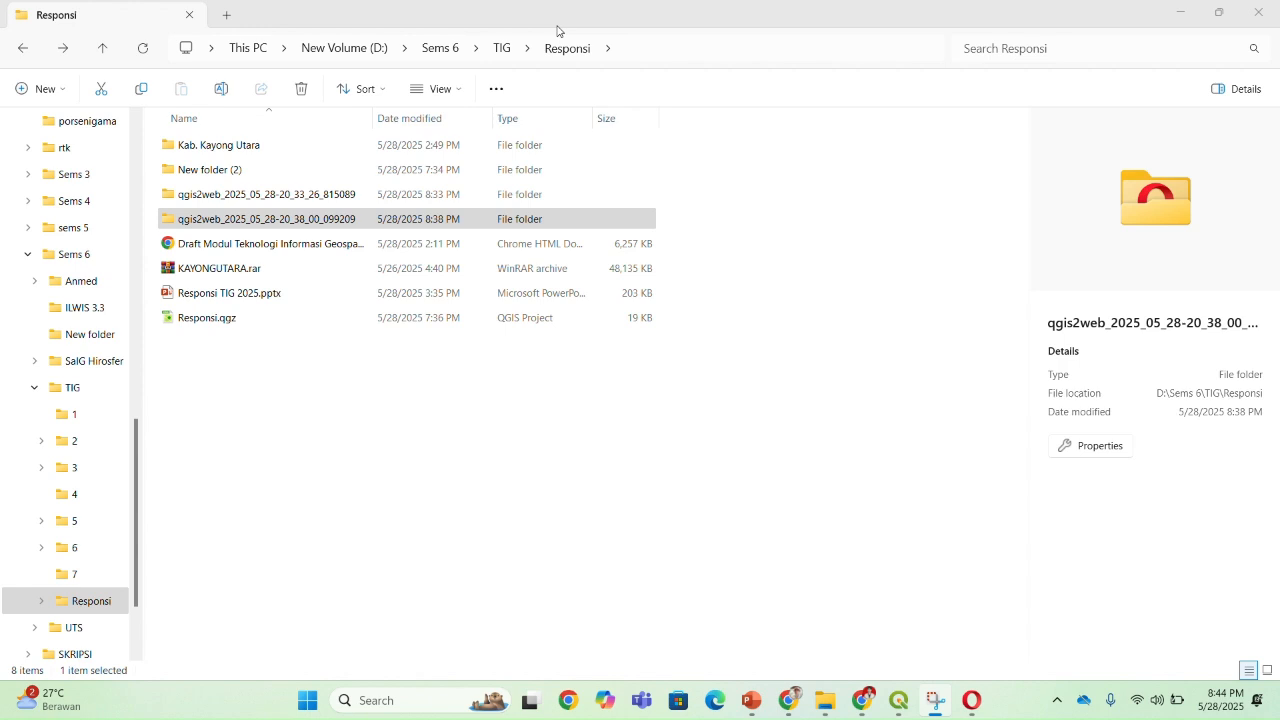
# Open index.html from the qgis2web_2025_05_28-20_38_00_099209 folder in Visual Studio Code and maximize the editor window
pyautogui.click(372, 217)
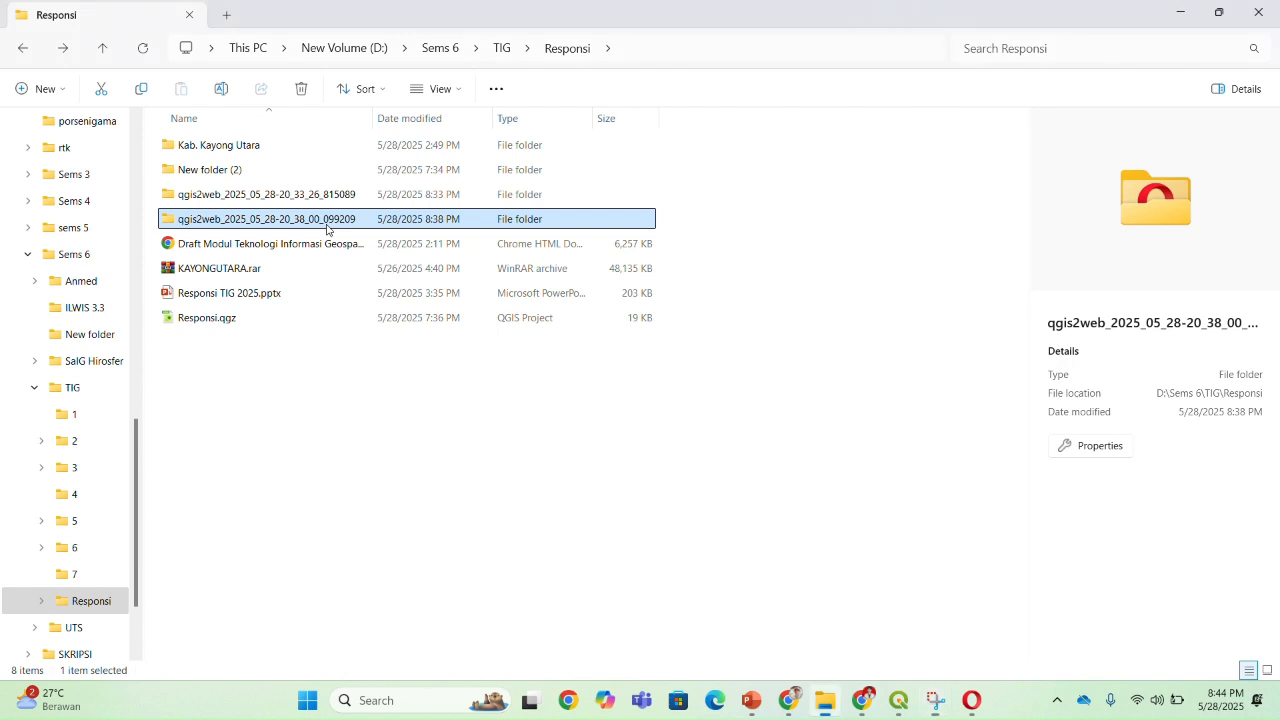
pyautogui.doubleClick(328, 225)
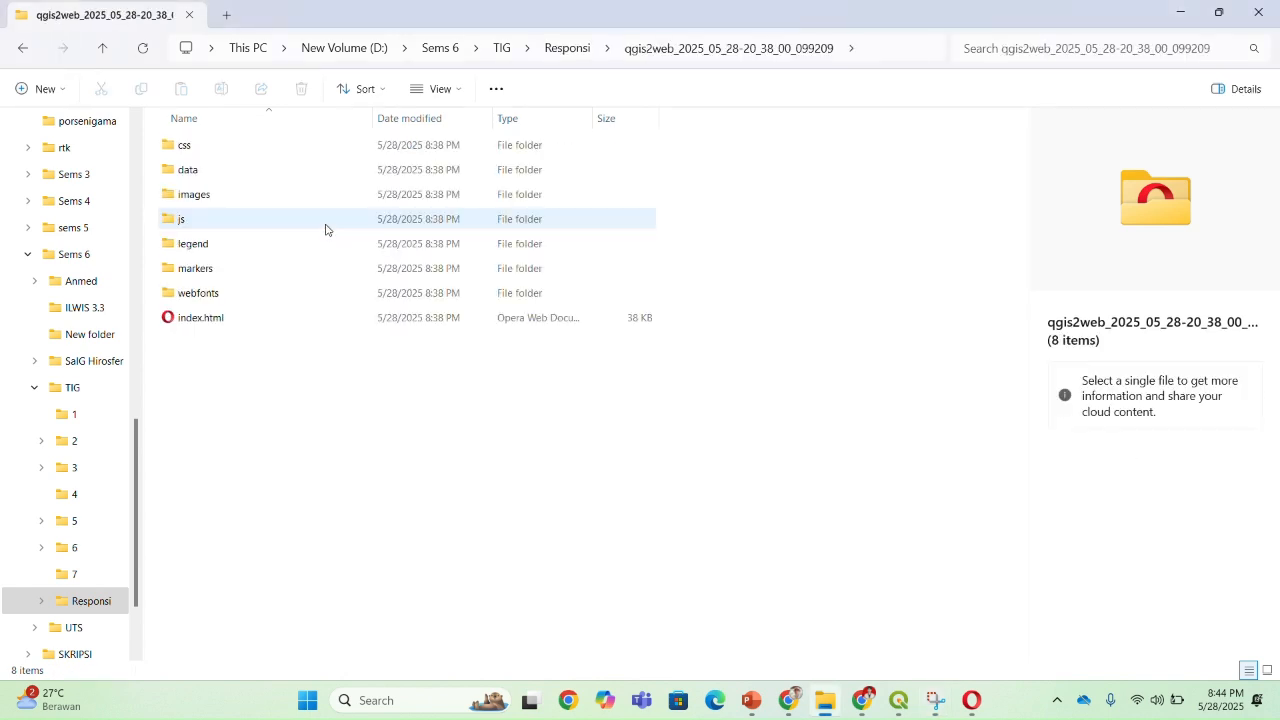
pyautogui.rightClick(196, 322)
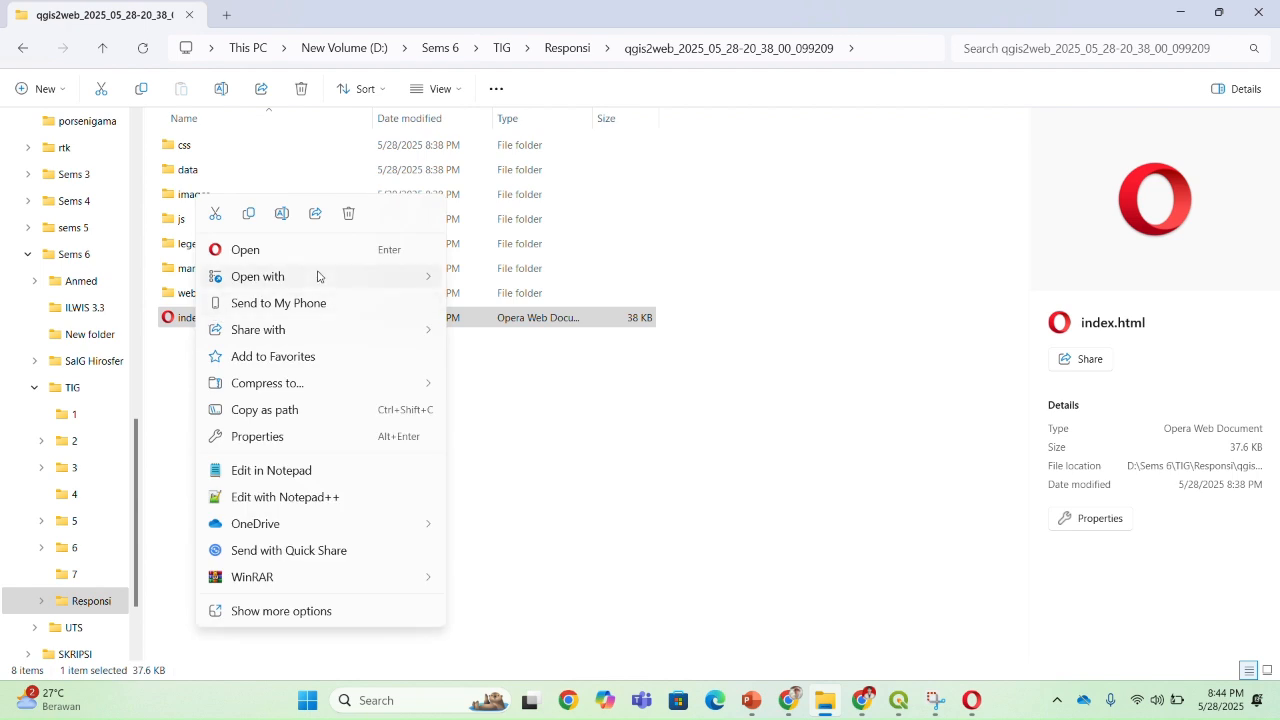
pyautogui.moveTo(320, 275)
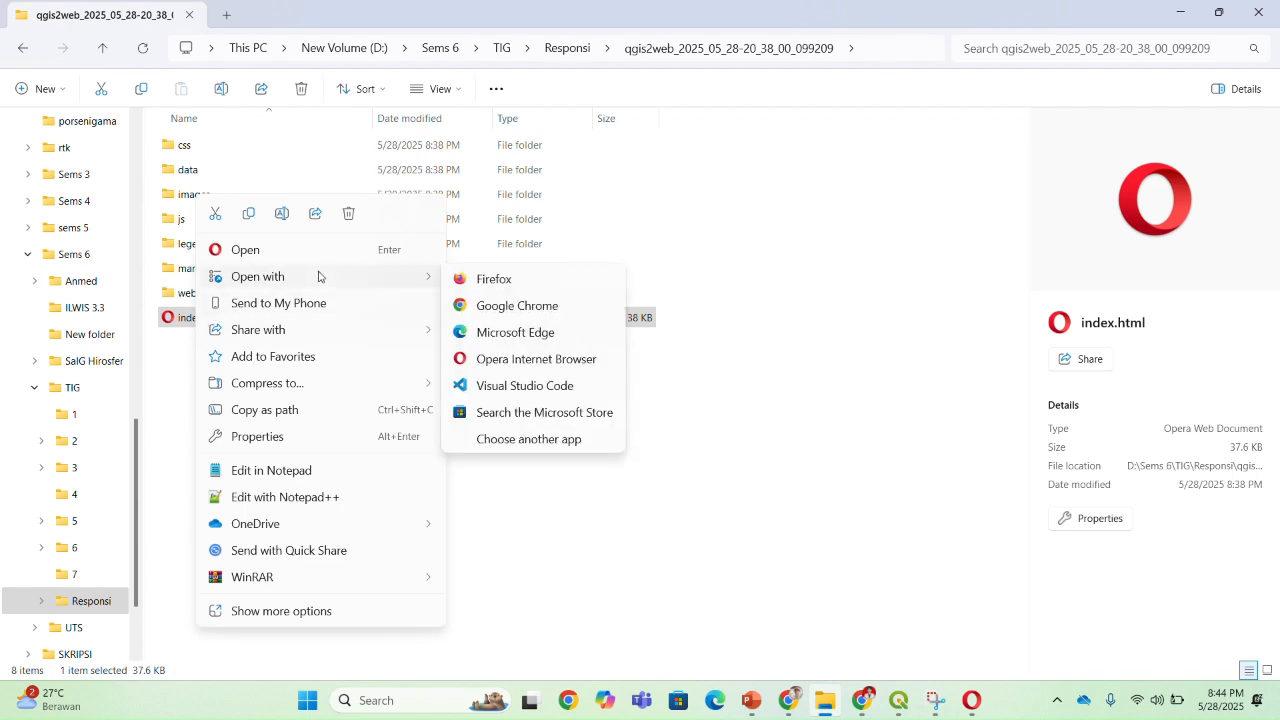
pyautogui.click(508, 386)
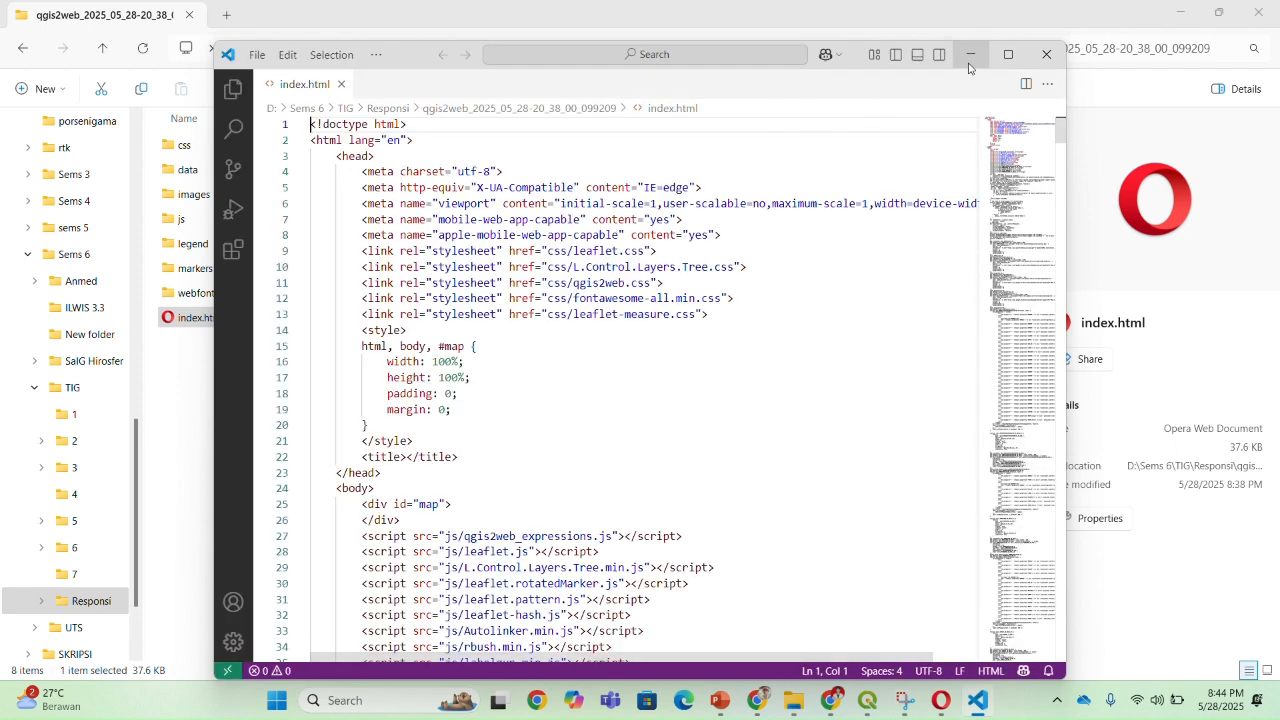
pyautogui.moveTo(1006, 50)
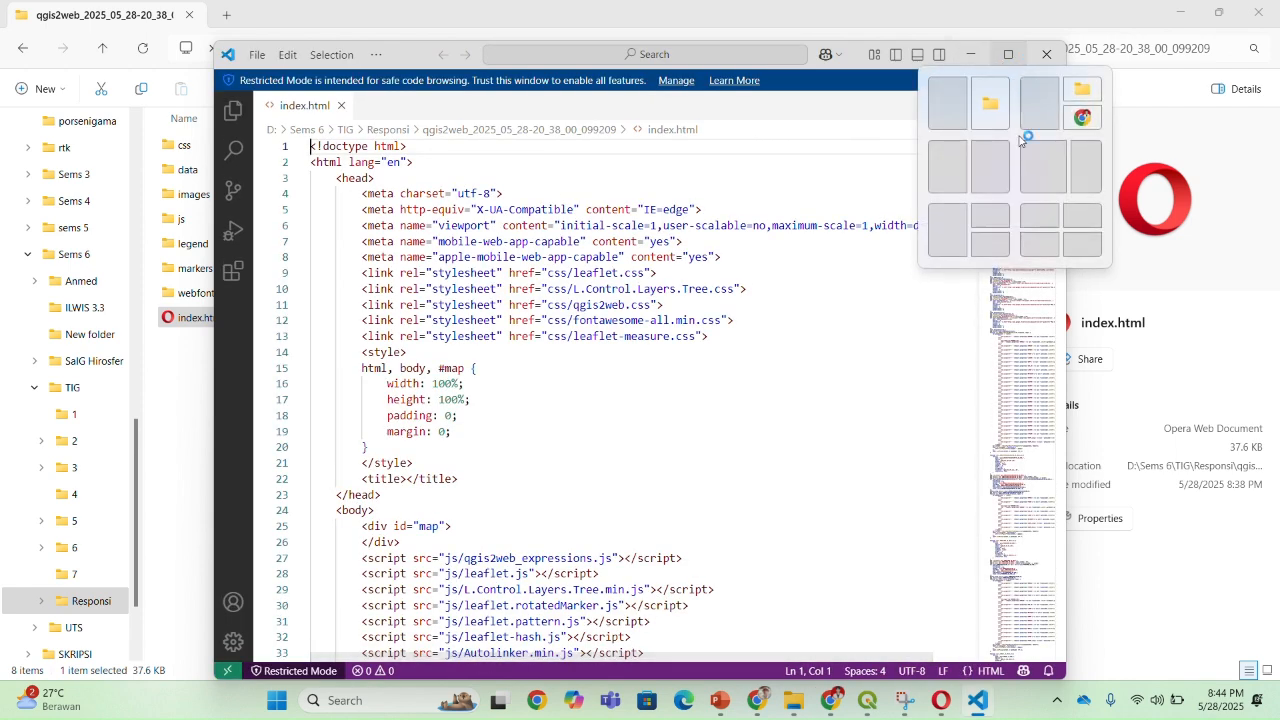
pyautogui.click(1007, 56)
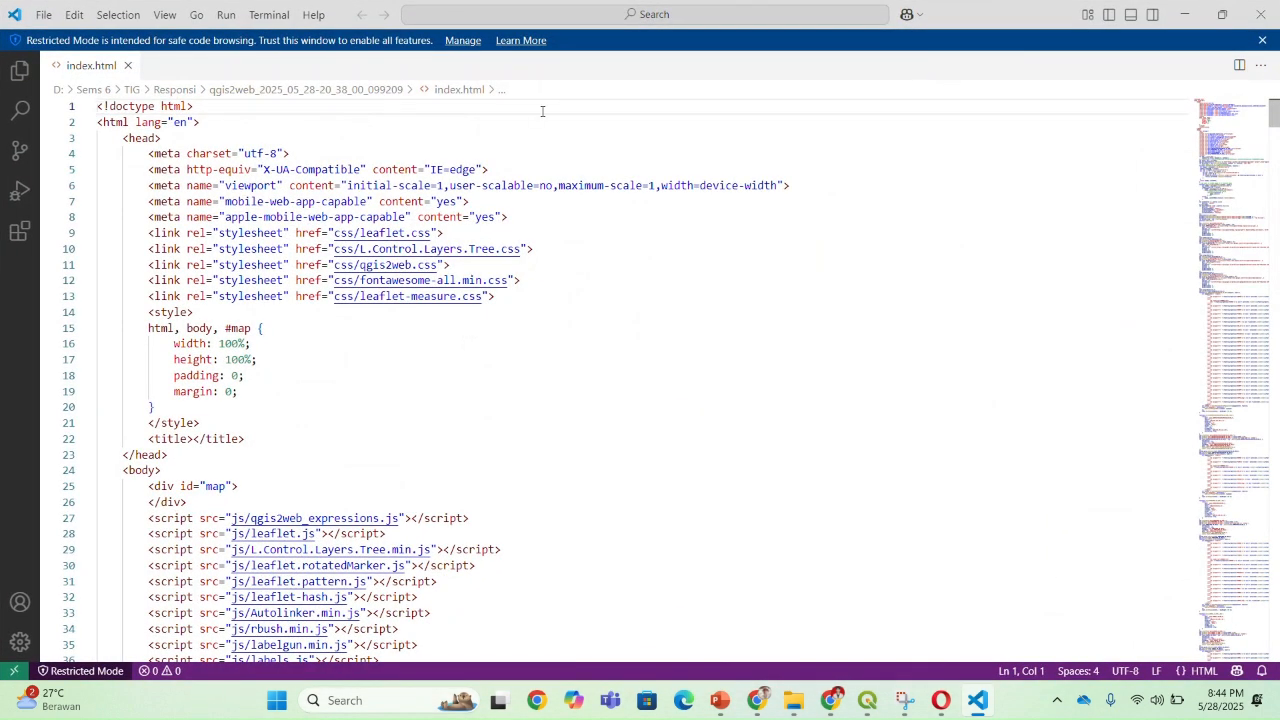
# Review the opening part of the index.html code and compare it with the Leaflet map in Opera
pyautogui.scroll(-3, 674, 208)
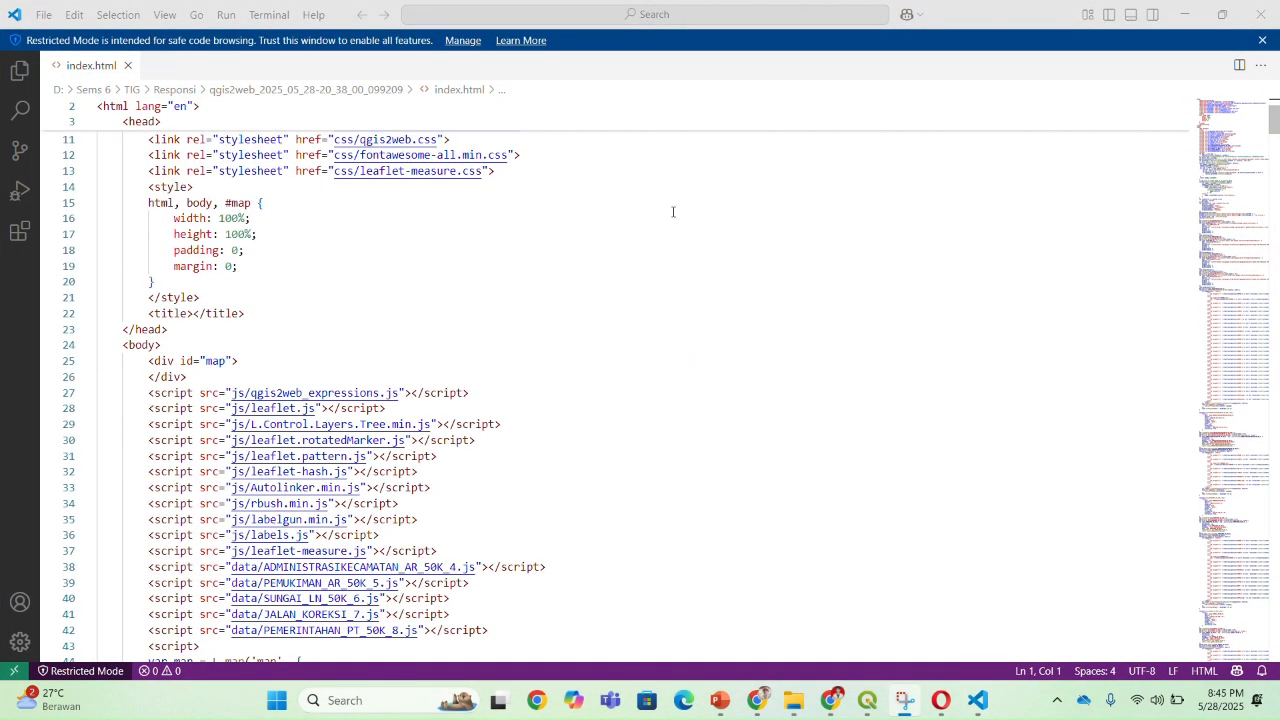
pyautogui.moveTo(1274, 133); pyautogui.dragTo(1274, 68)
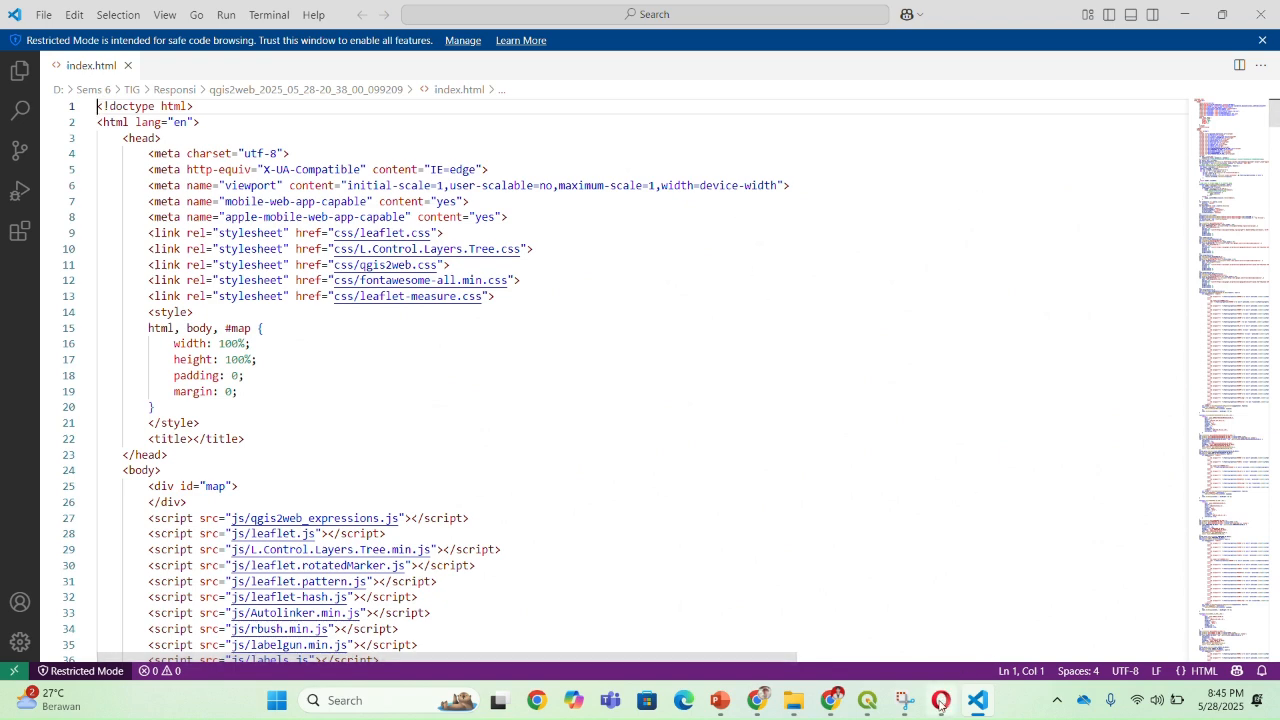
pyautogui.moveTo(940, 700)
pyautogui.click(950, 638)
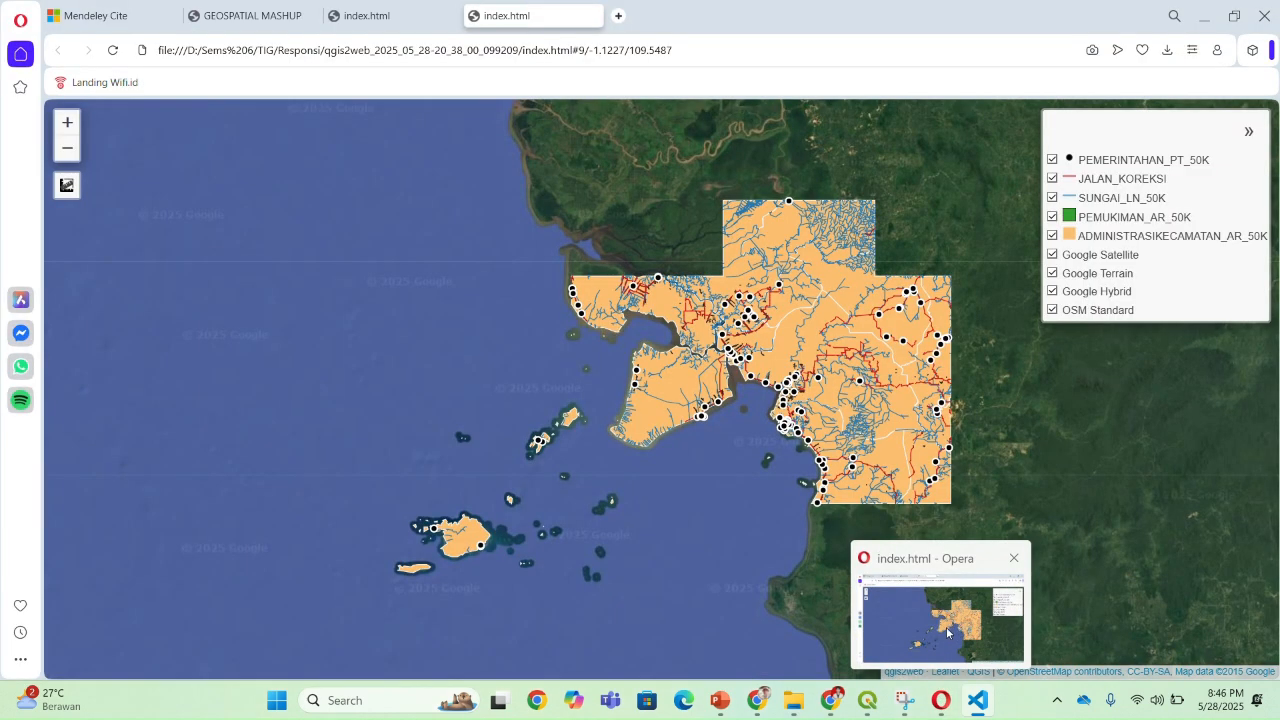
pyautogui.hotkey('alt', 'Tab')
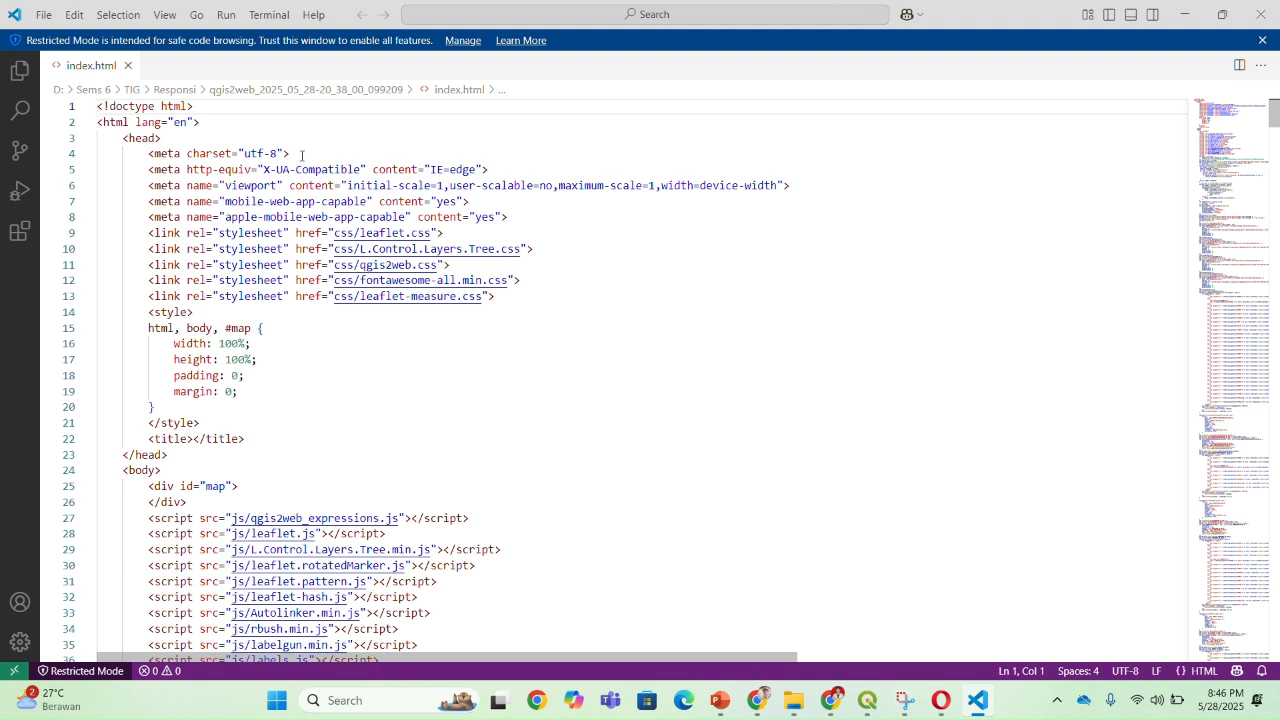
# Insert an empty line directly below the charset meta tag in the head of index.html
pyautogui.click(302, 156)
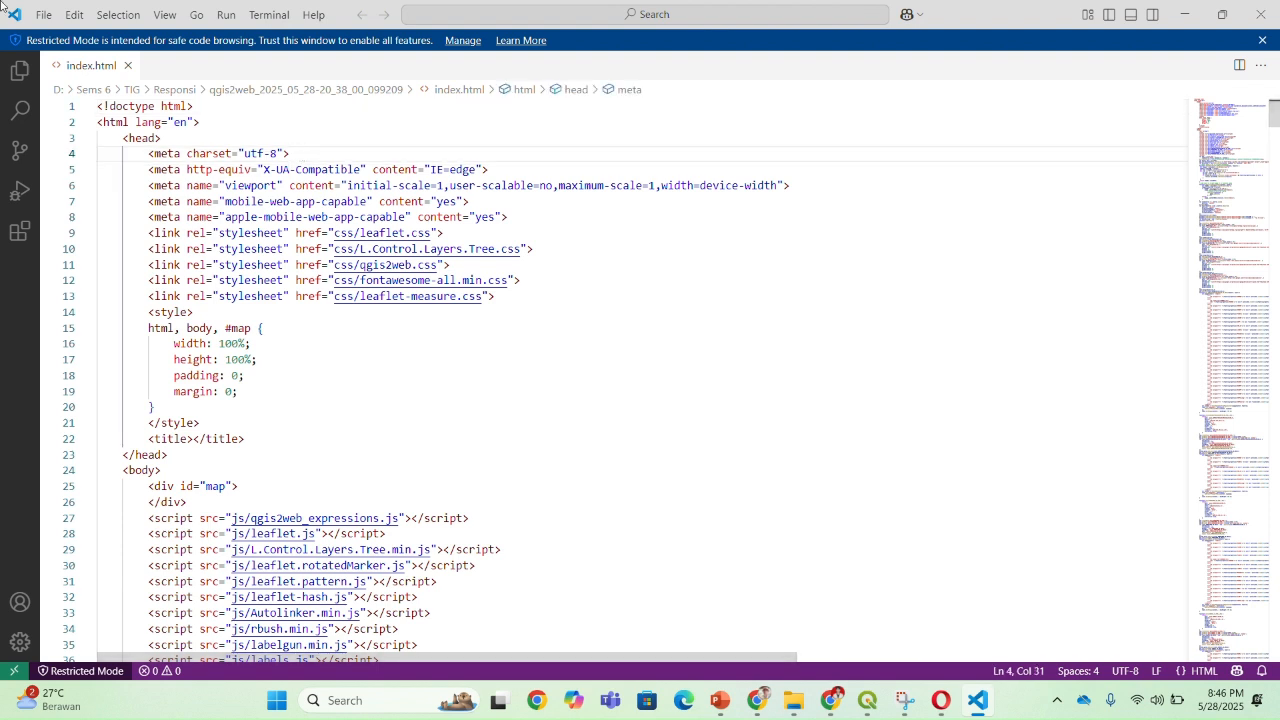
pyautogui.press('Return')
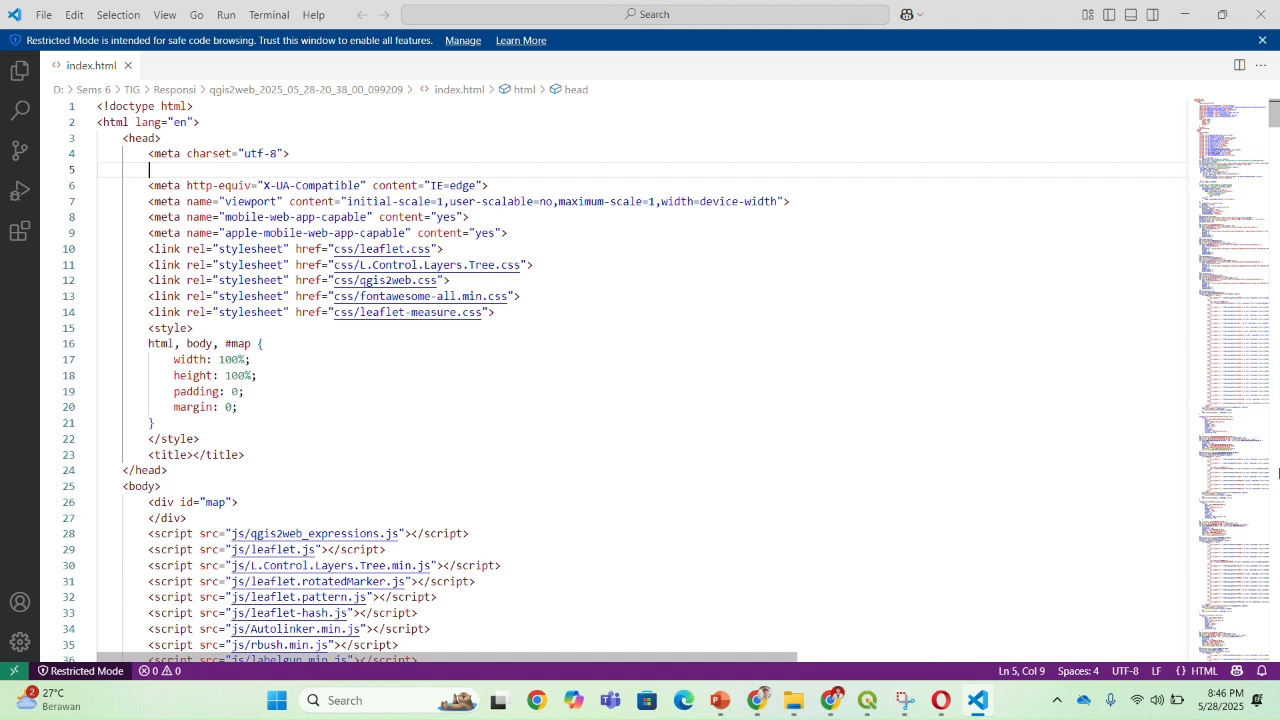
pyautogui.write('<')
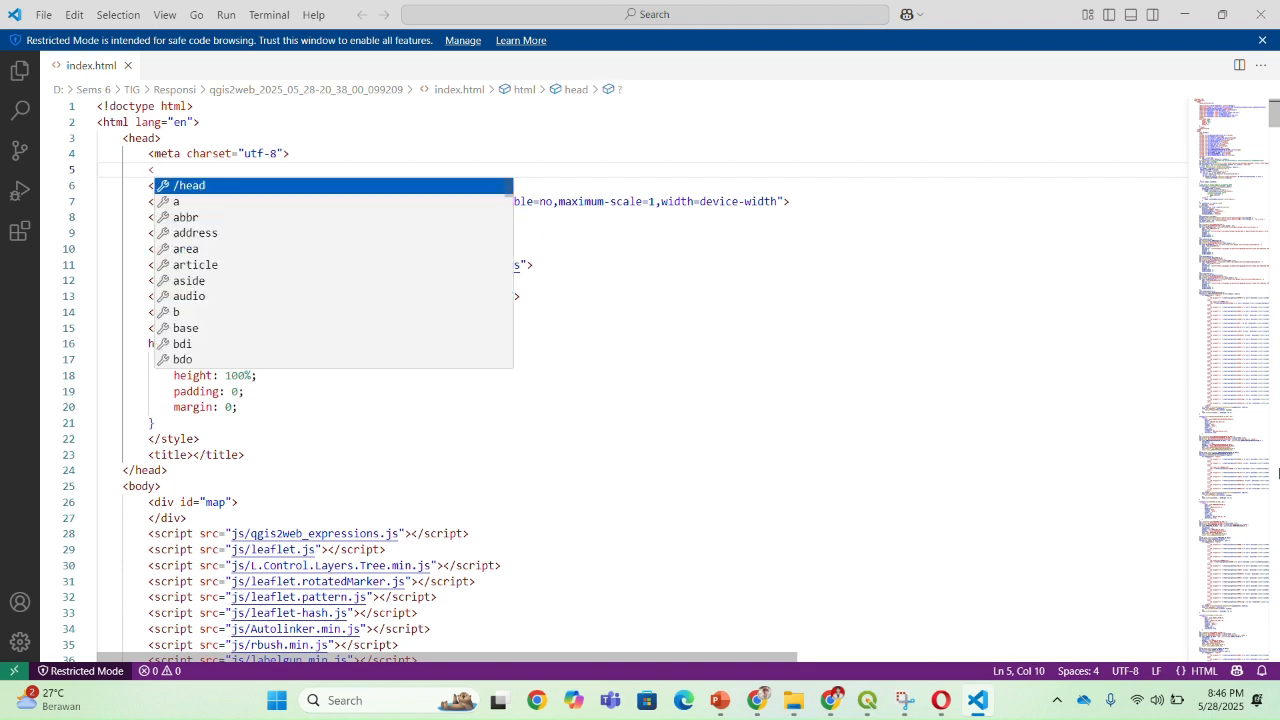
pyautogui.write('title')
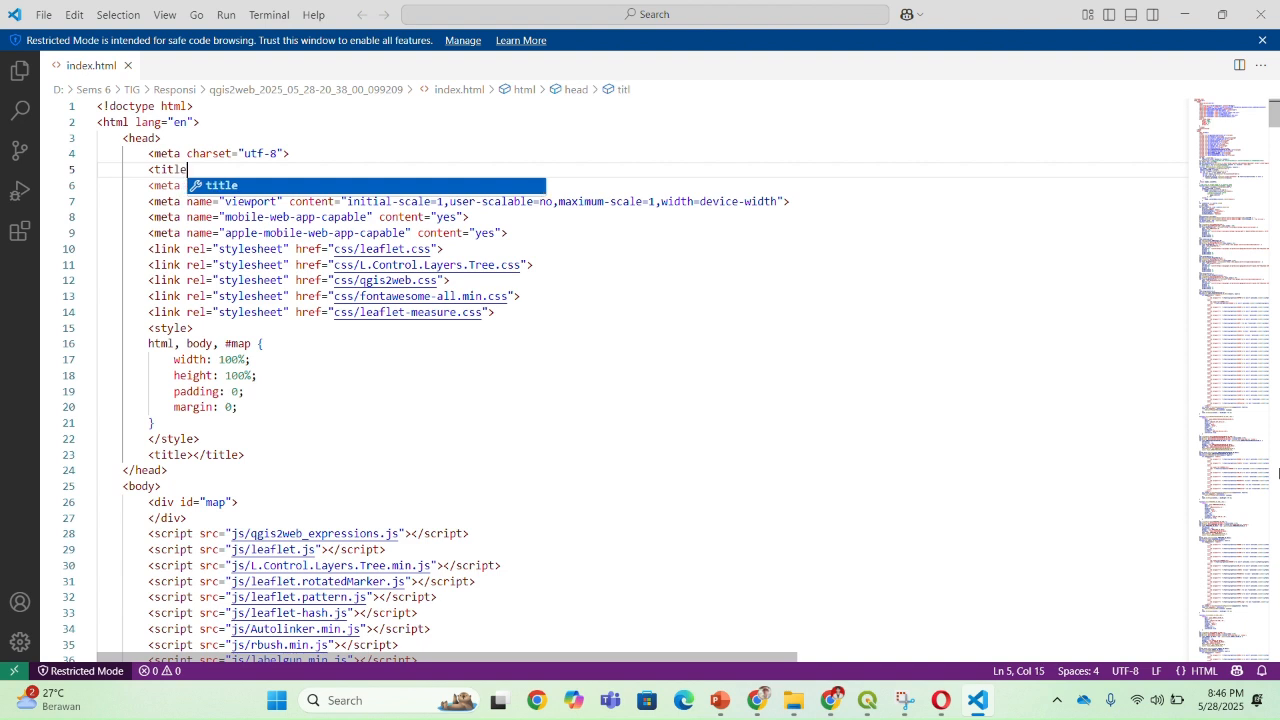
pyautogui.press('Escape')
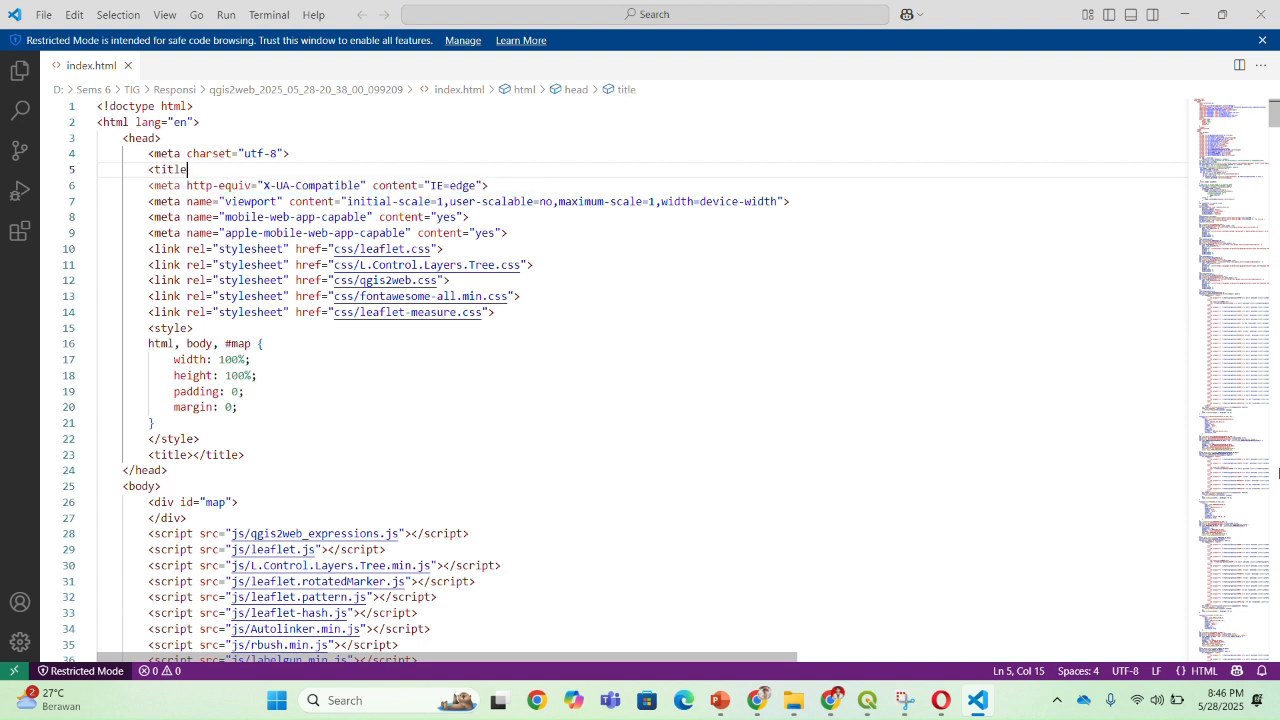
pyautogui.press('BackSpace')
pyautogui.press('BackSpace')
pyautogui.press('BackSpace')
pyautogui.press('BackSpace')
pyautogui.press('BackSpace')
pyautogui.press('BackSpace')
# Add a title element with the text webgis-leaflet on the empty line below the charset meta tag
pyautogui.write('<')
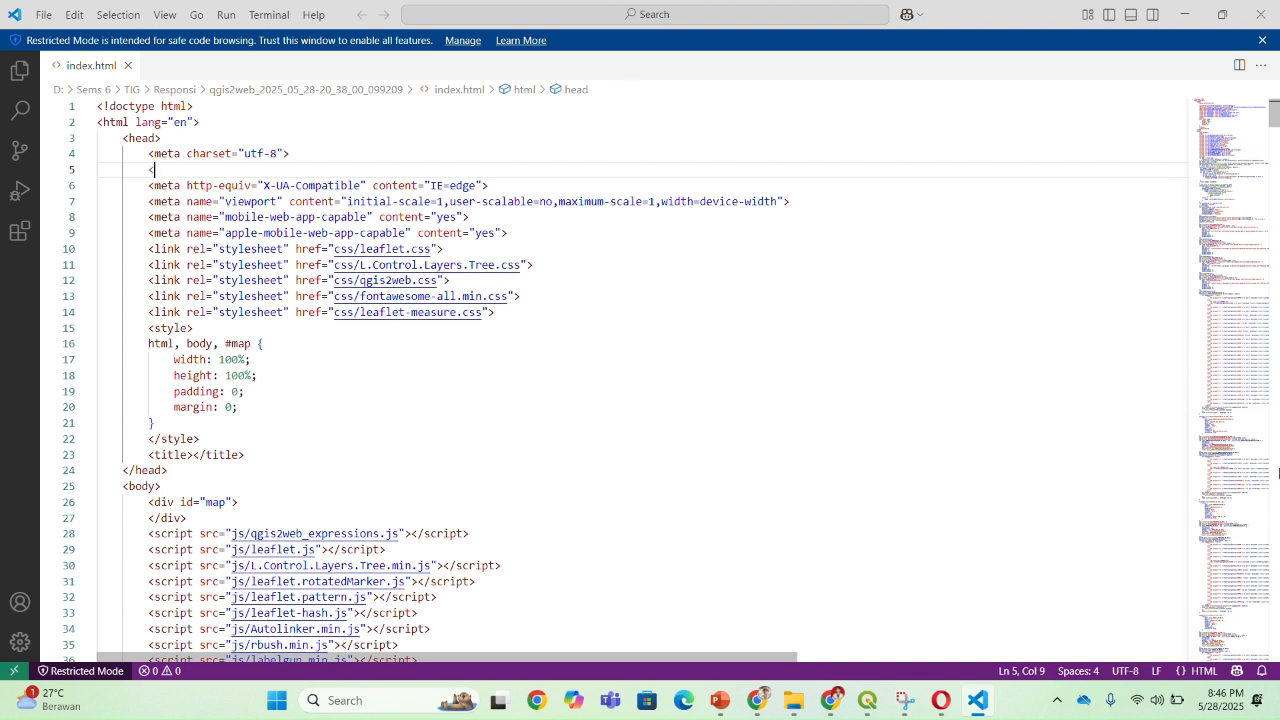
pyautogui.write('ti')
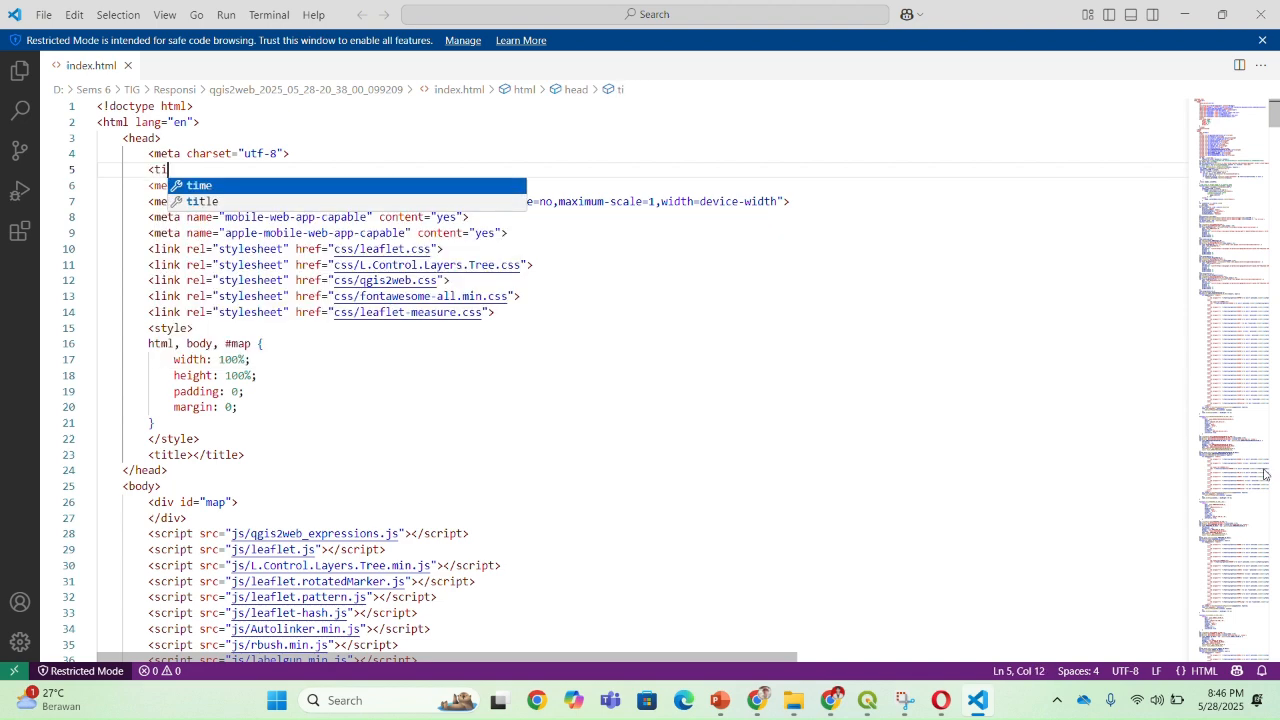
pyautogui.press('Down')
pyautogui.press('Return')
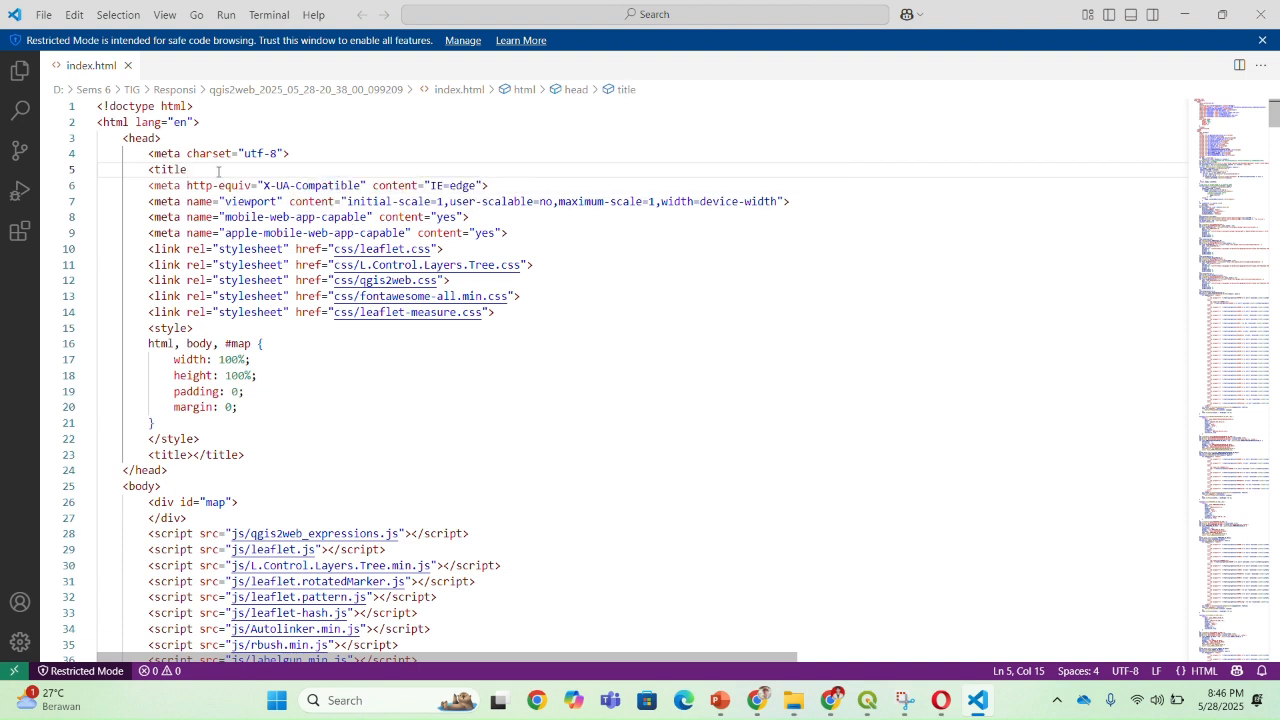
pyautogui.write('>web')
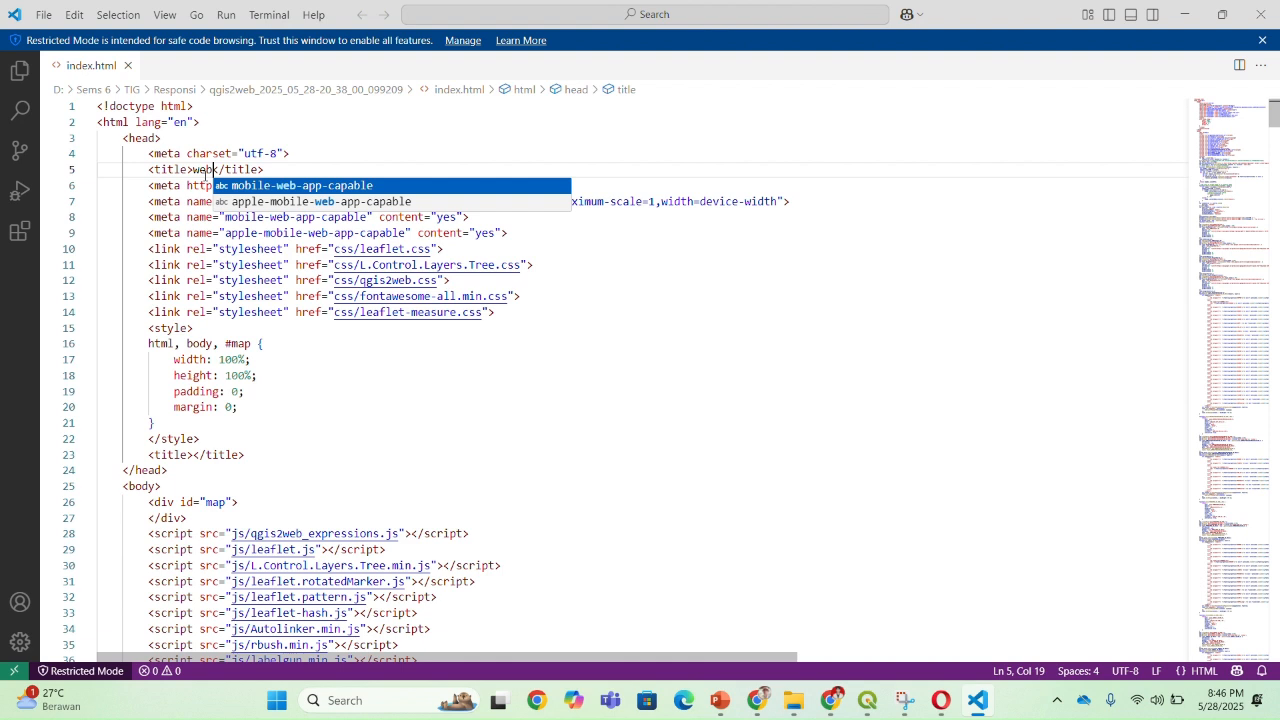
pyautogui.write('gis')
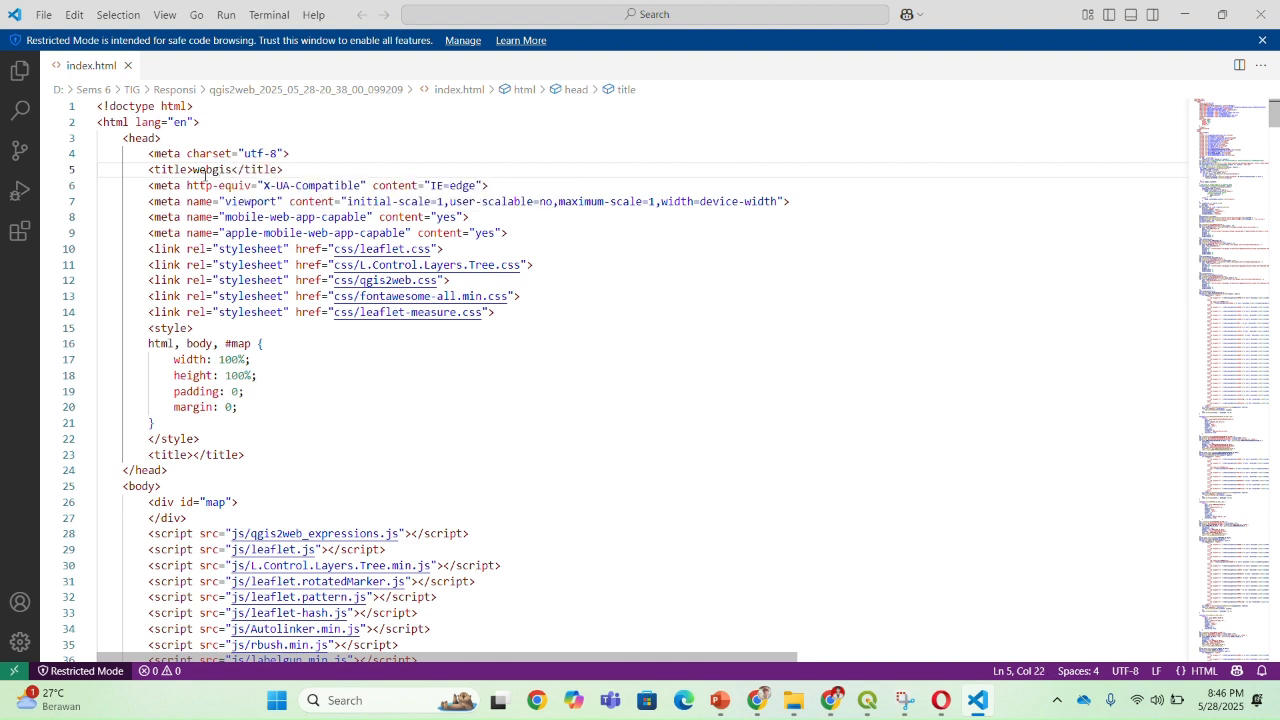
pyautogui.write('-leaf')
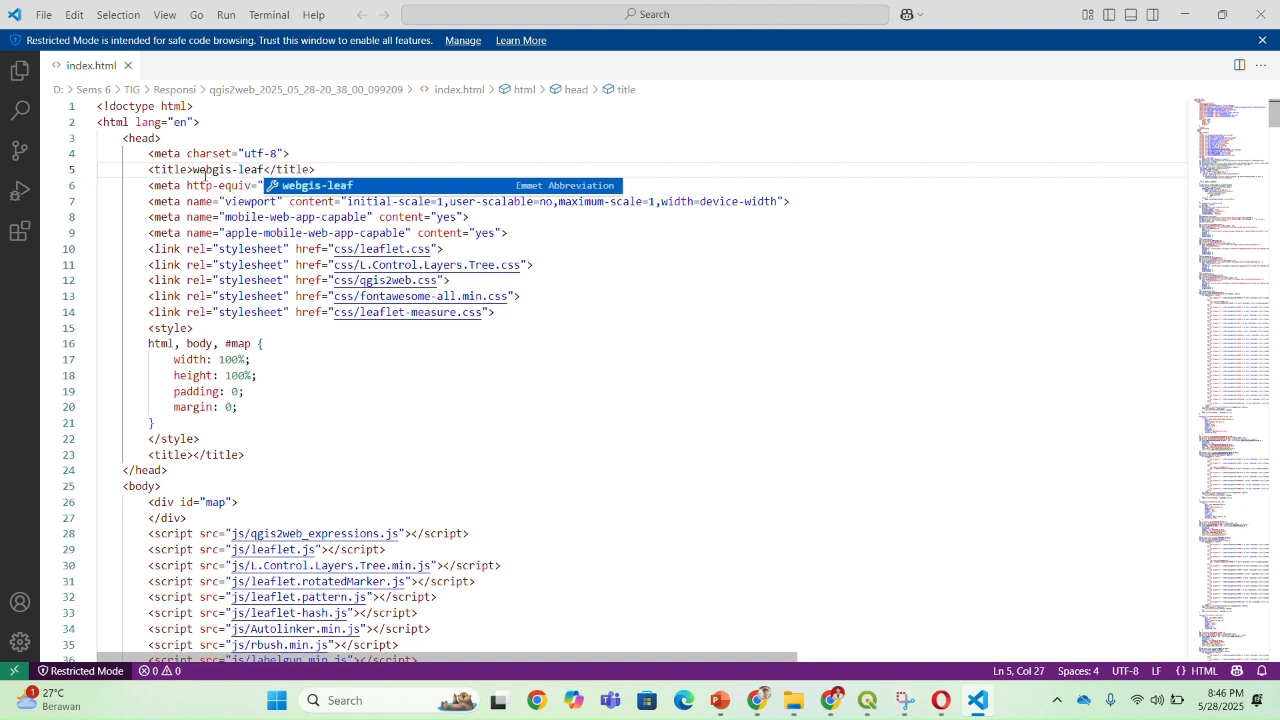
pyautogui.write('l')
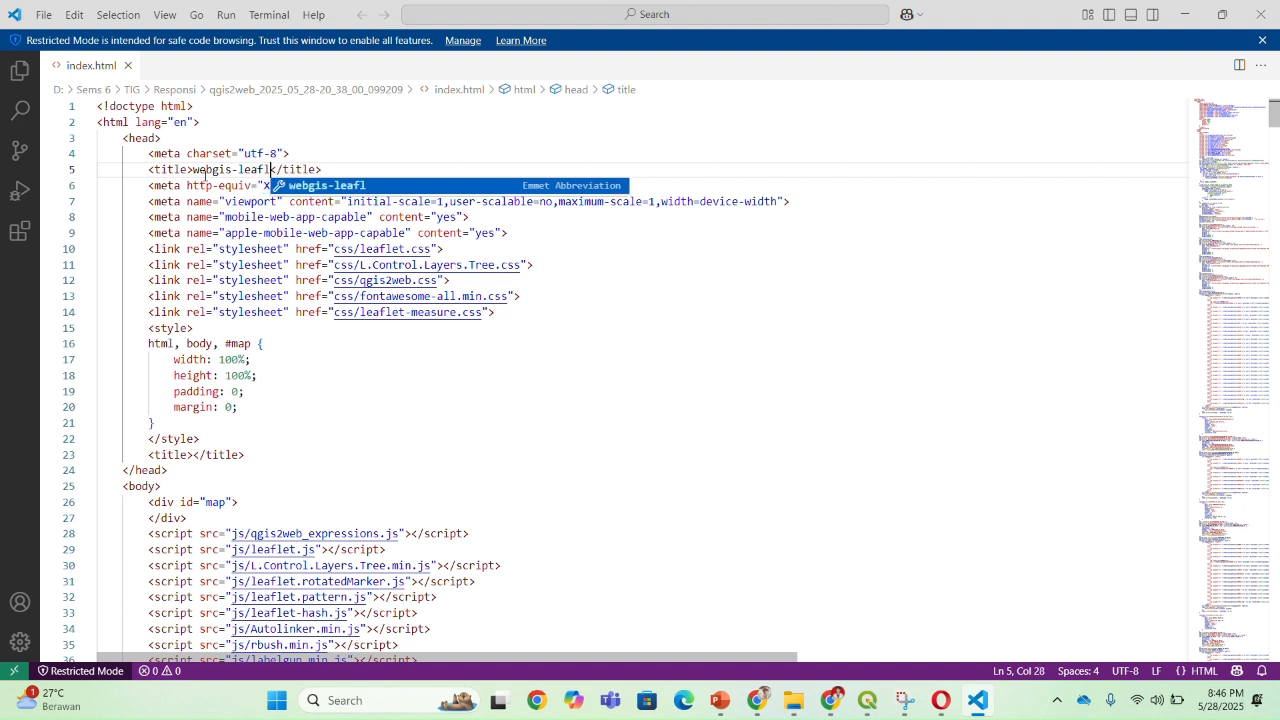
pyautogui.write('et')
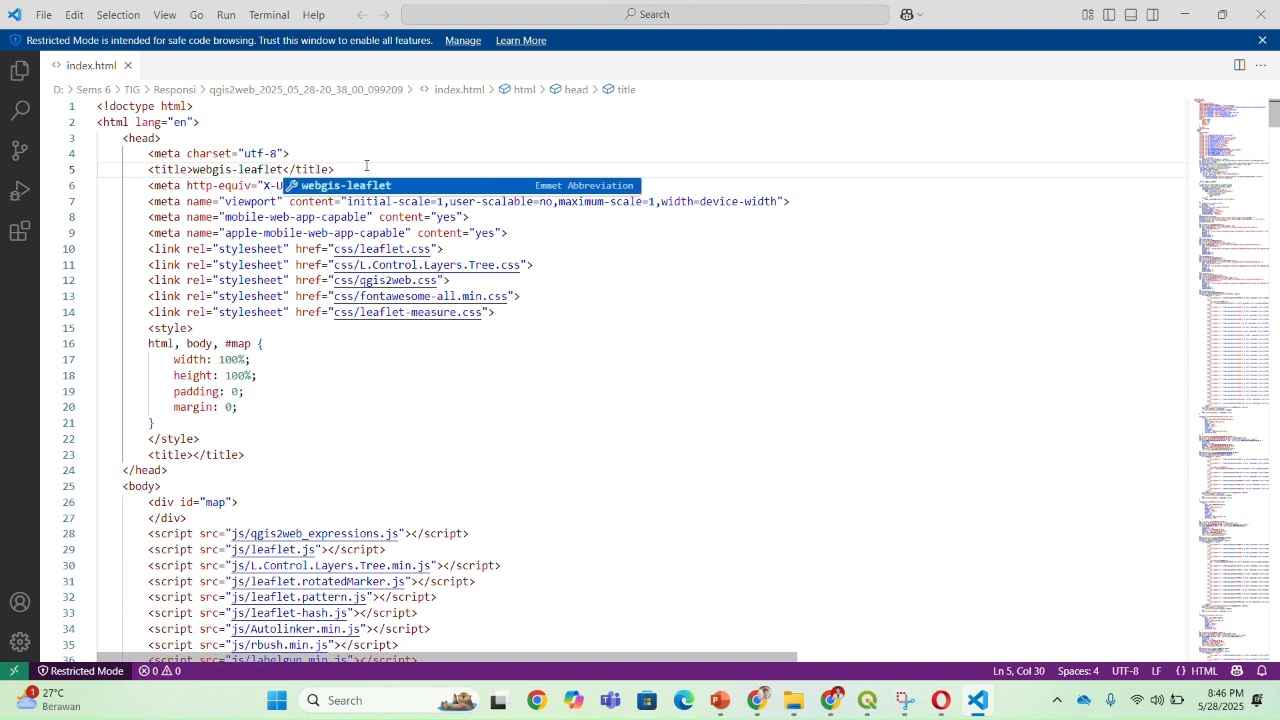
pyautogui.click(359, 169)
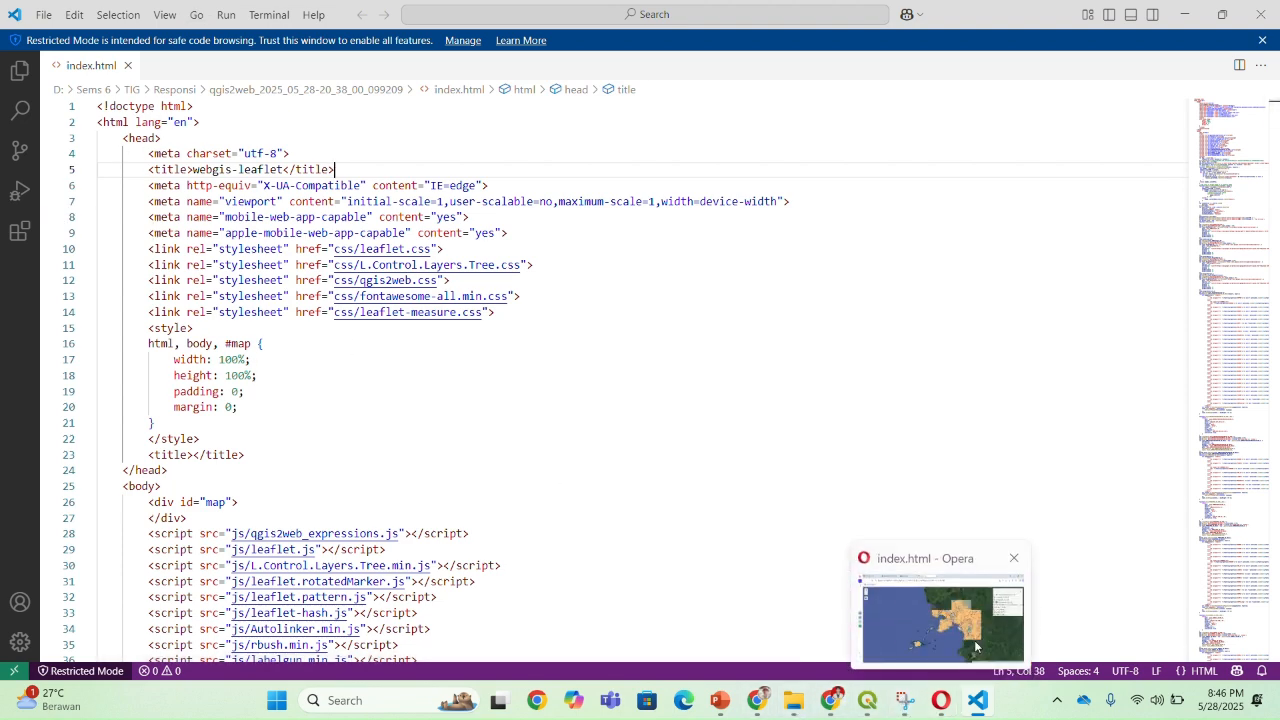
# Switch to Opera and reload the Leaflet map page to check its new title
pyautogui.click(940, 700)
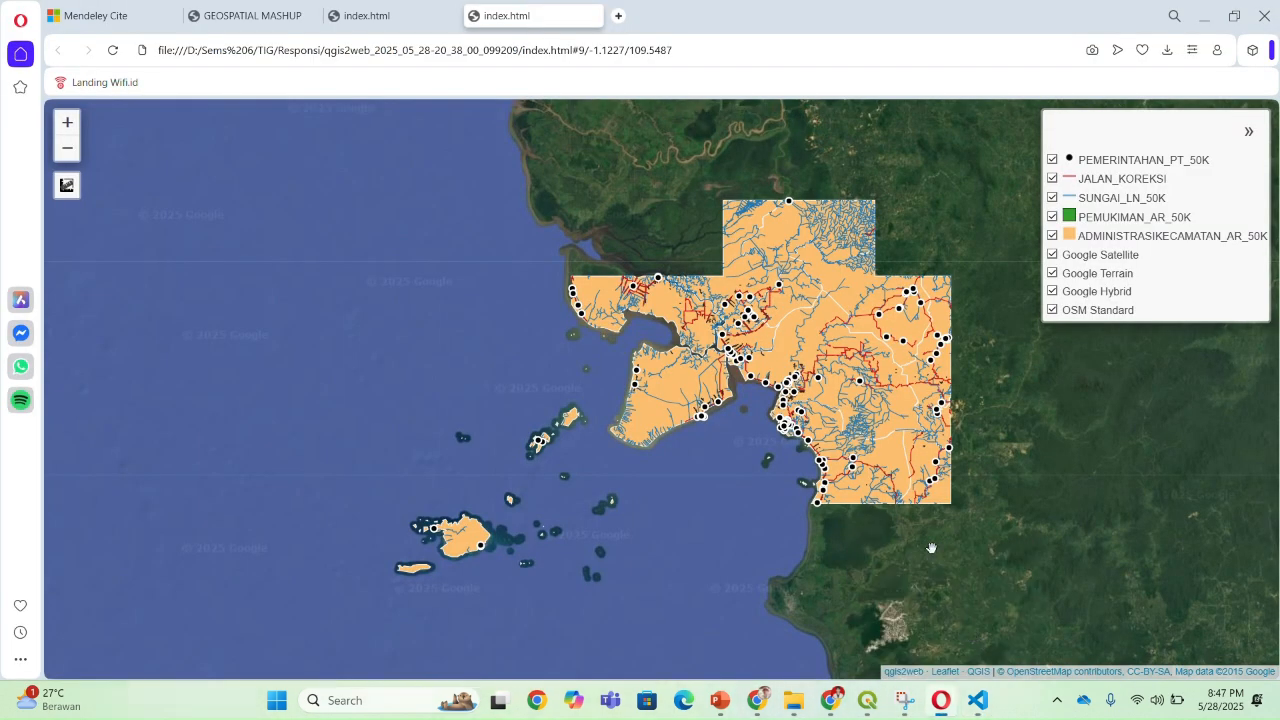
pyautogui.click(114, 52)
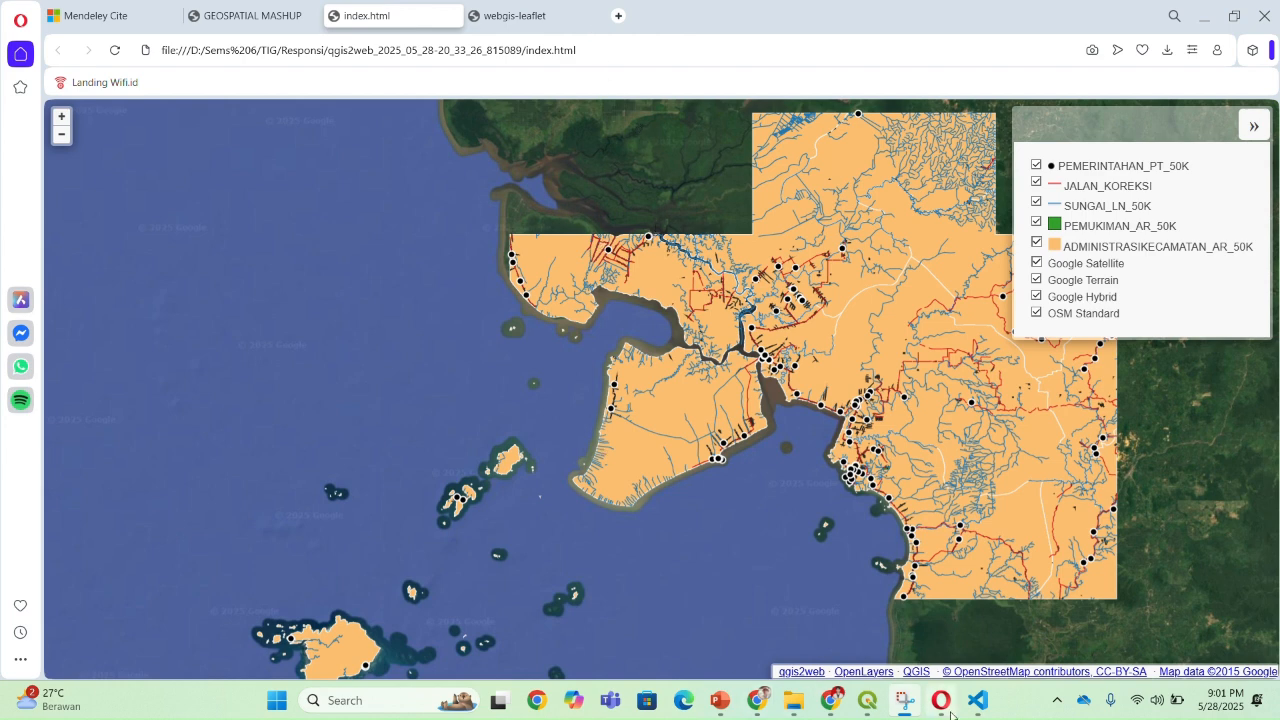
# Return to Visual Studio Code and extend the page title in index.html to webgis-leaflet-KapangUtara
pyautogui.click(984, 708)
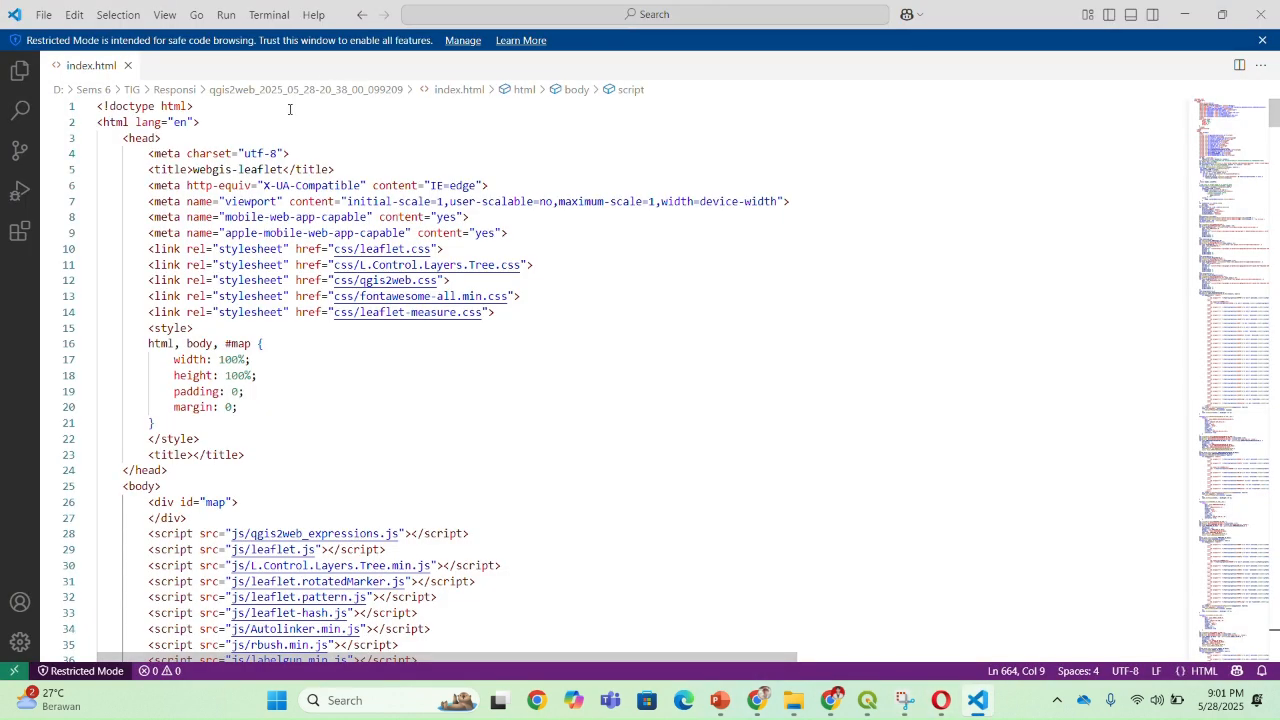
pyautogui.click(289, 172)
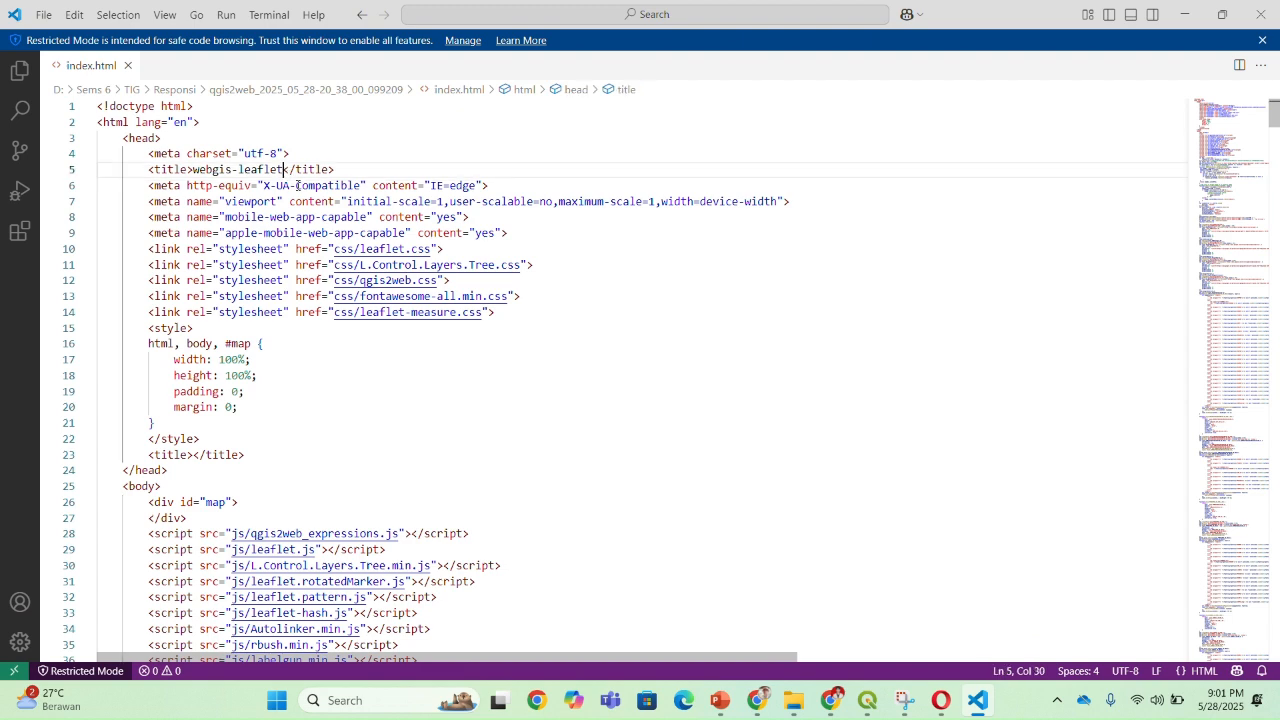
pyautogui.write('_')
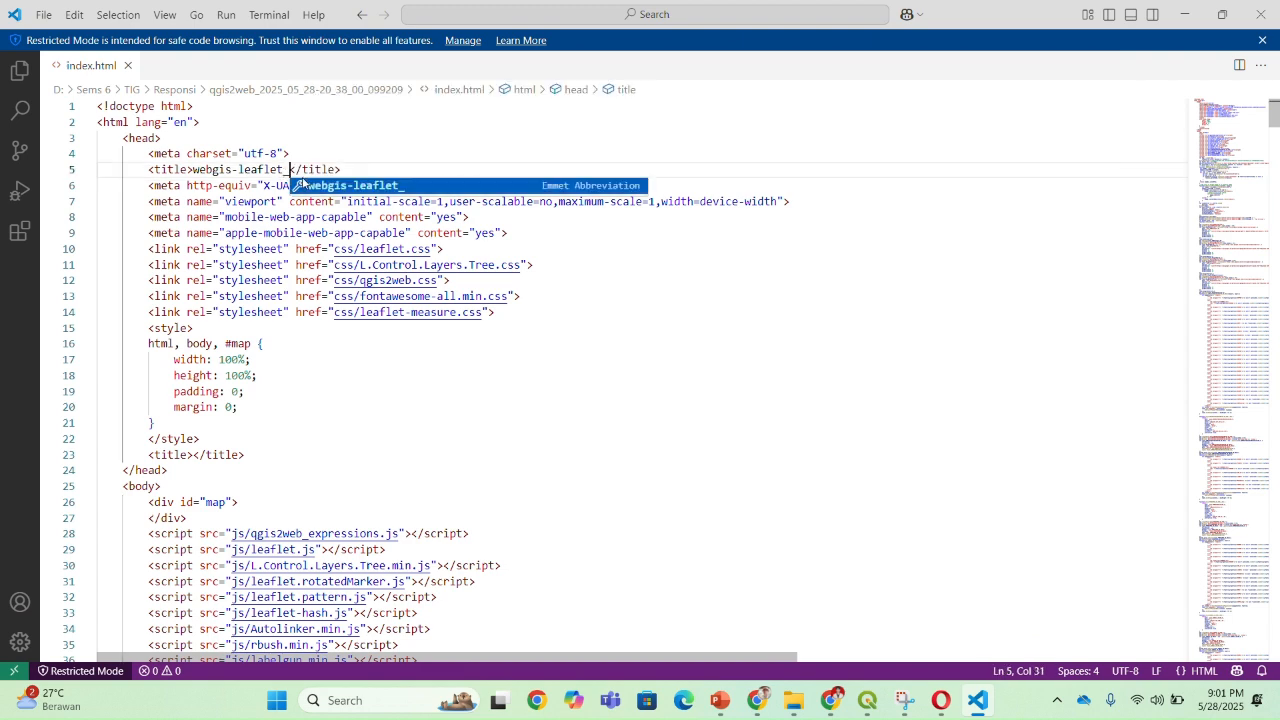
pyautogui.press('BackSpace')
pyautogui.write('-')
pyautogui.press('capslock')
pyautogui.write('K')
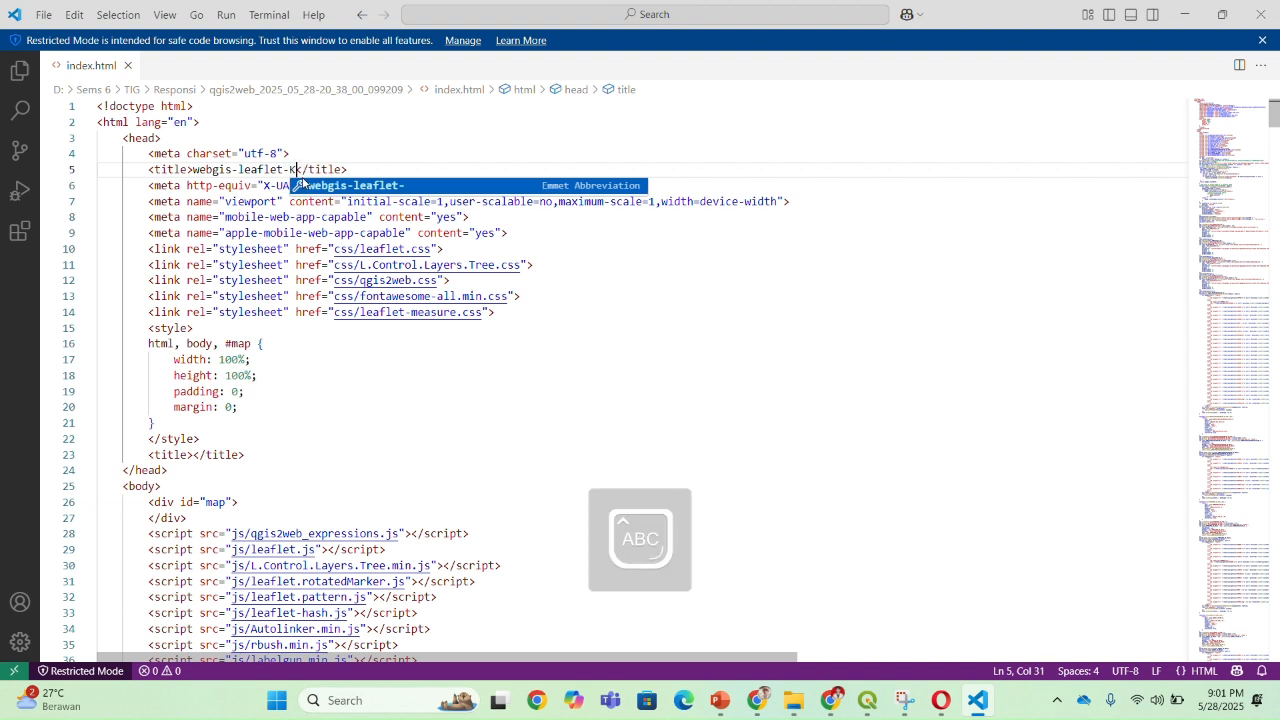
pyautogui.write('apangUta')
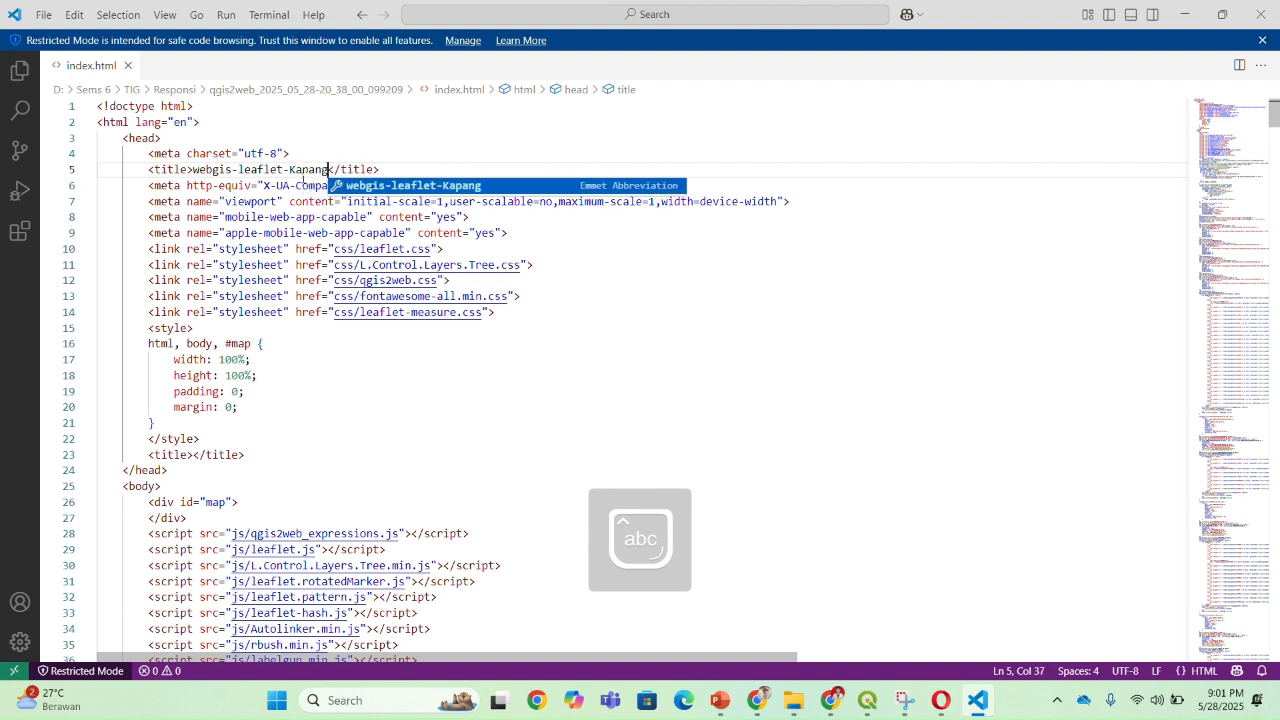
pyautogui.write('ra')
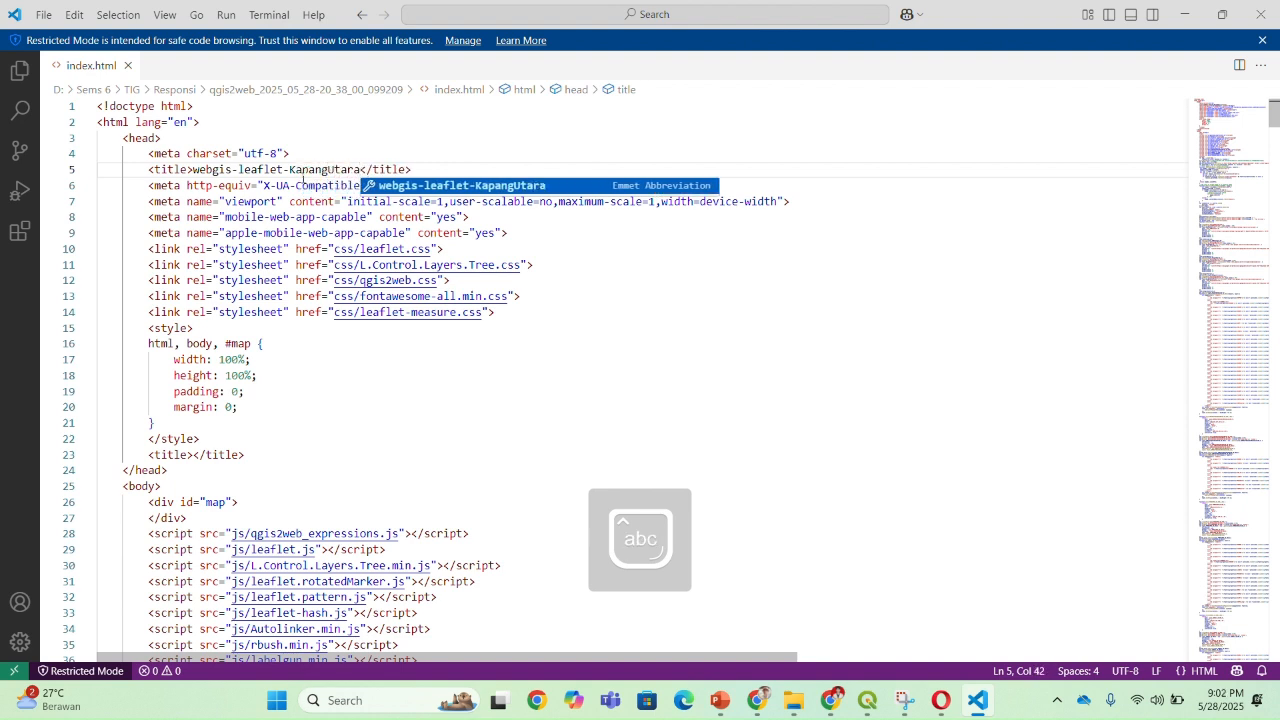
# Try a space between Kapang and Utara in the page title and restore the one-word form
pyautogui.press('BackSpace')
pyautogui.press('BackSpace')
pyautogui.press('BackSpace')
pyautogui.press('BackSpace')
pyautogui.press('BackSpace')
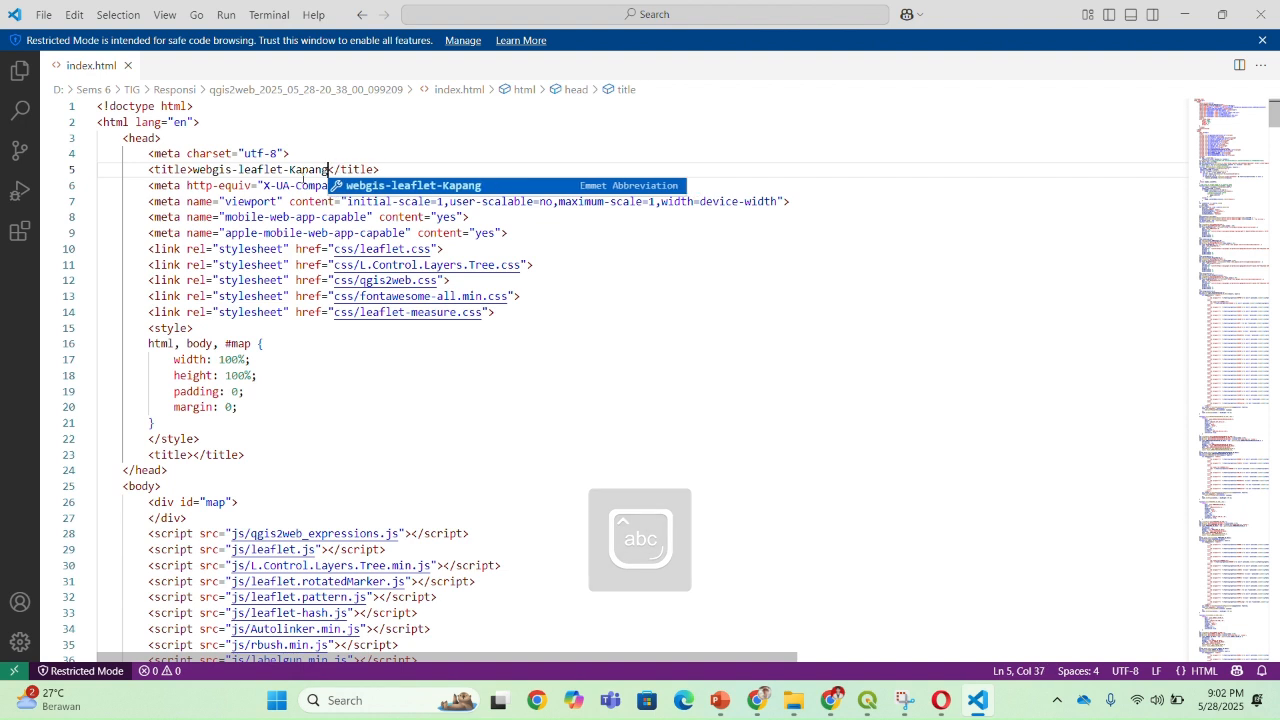
pyautogui.write('Utara')
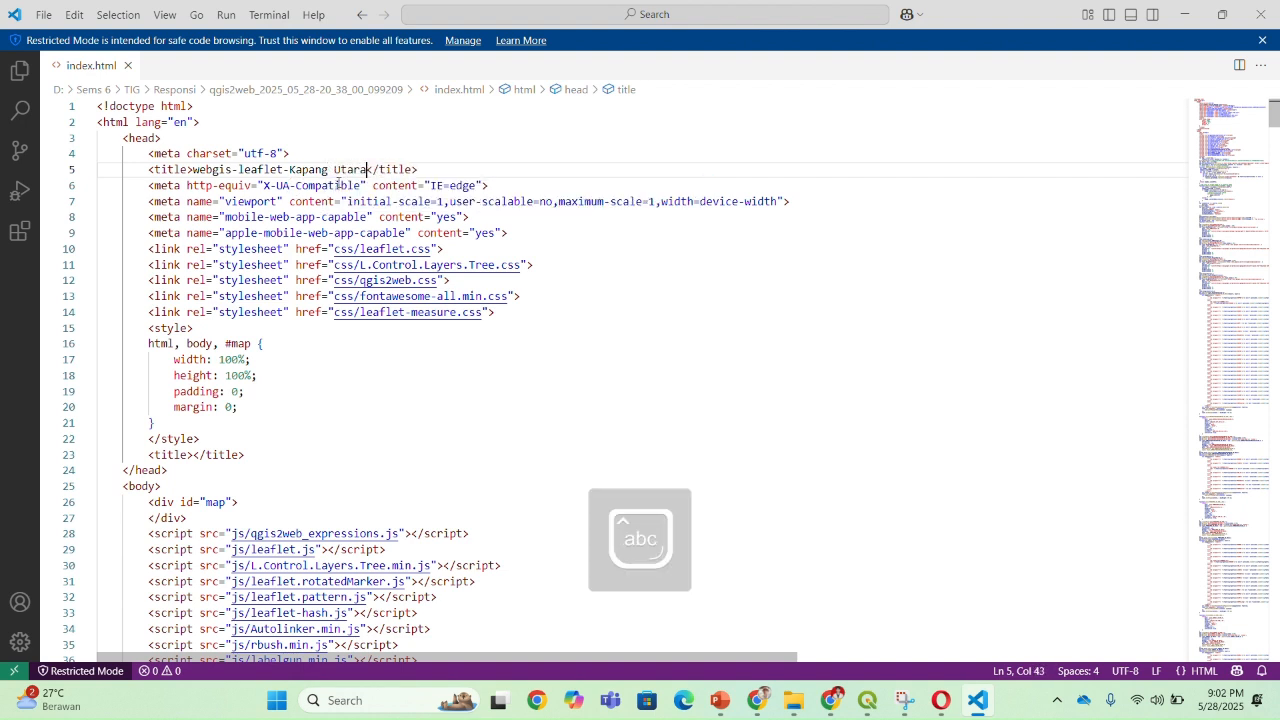
pyautogui.click(334, 170)
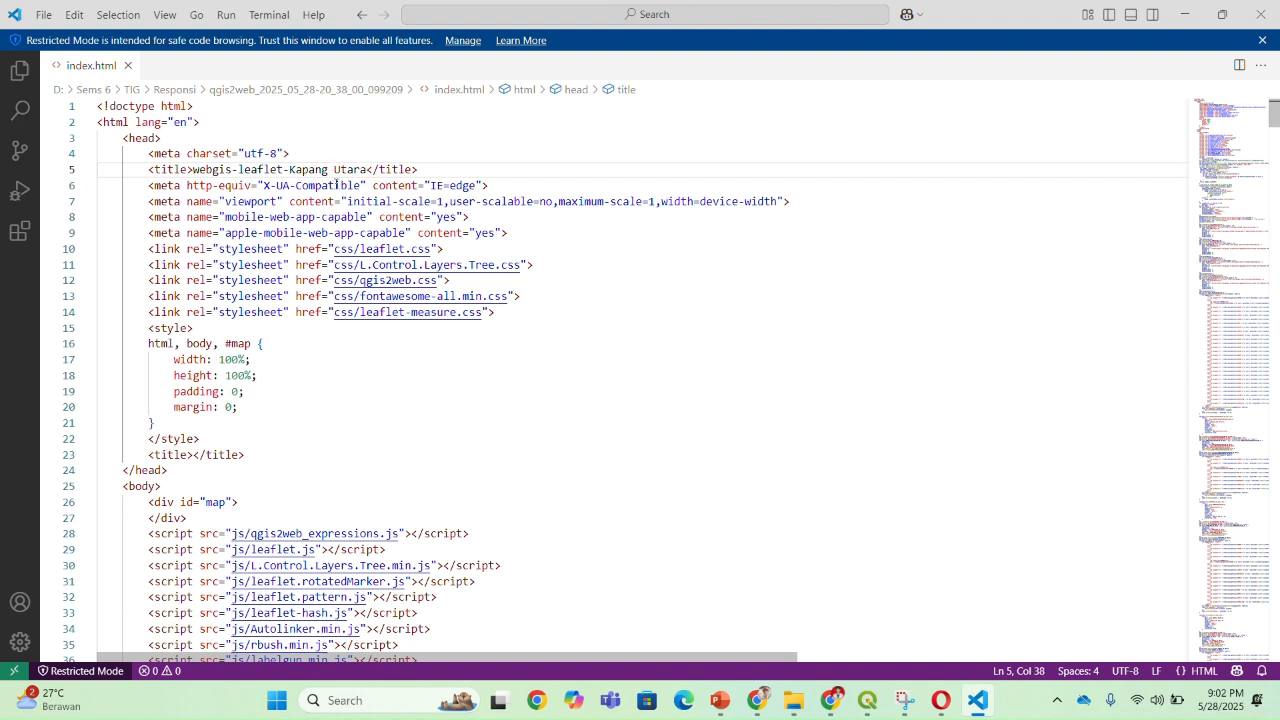
pyautogui.press('BackSpace')
# Switch to Opera, reload the Leaflet map page, check its full title, and look over the map
pyautogui.click(930, 712)
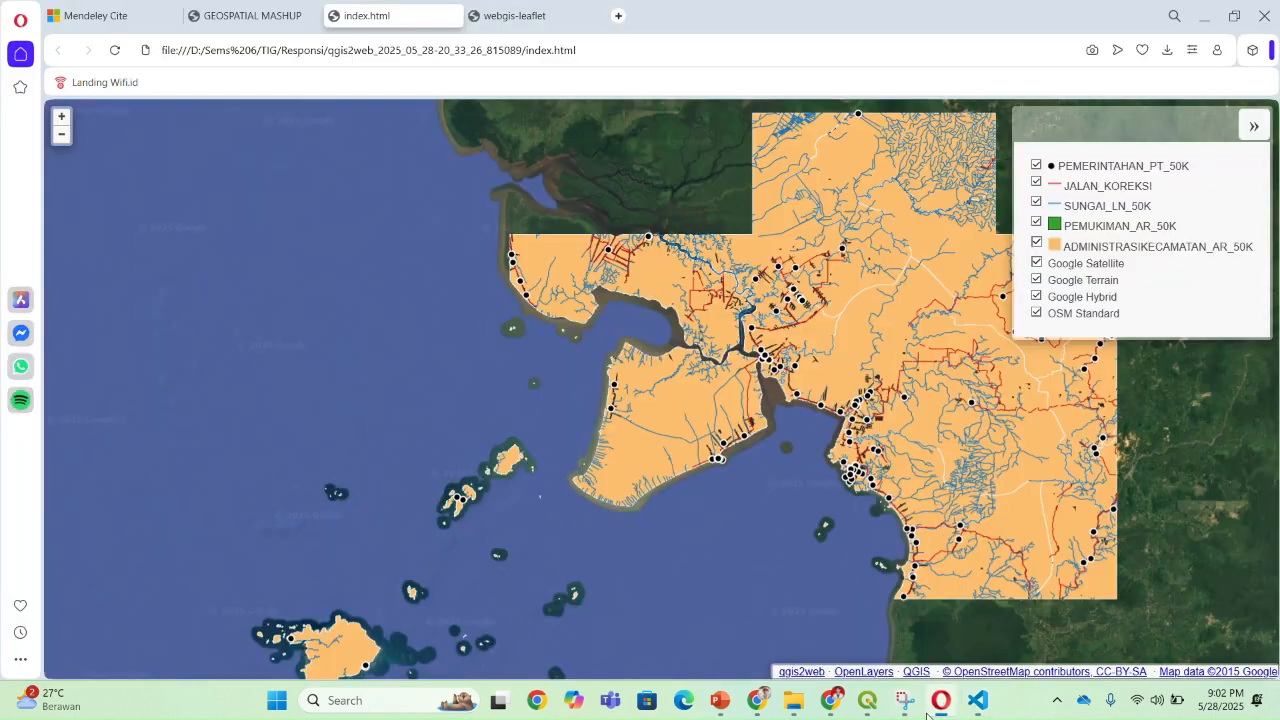
pyautogui.click(505, 15)
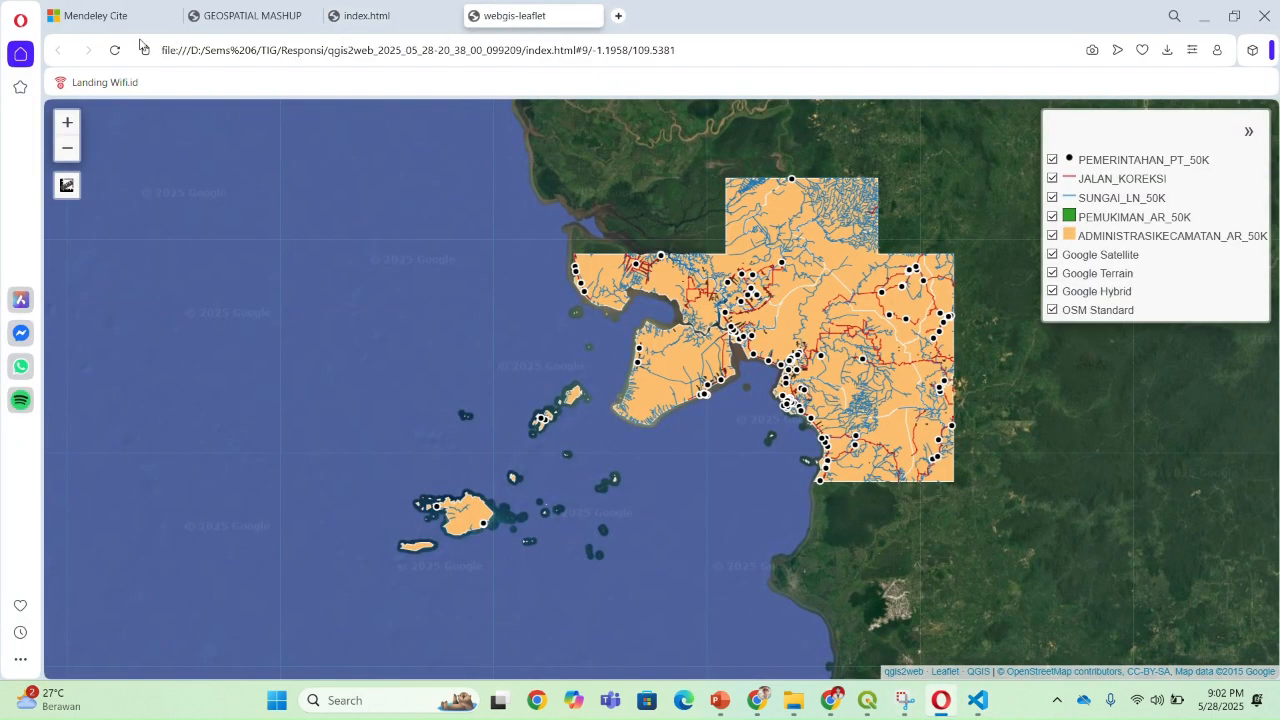
pyautogui.click(115, 50)
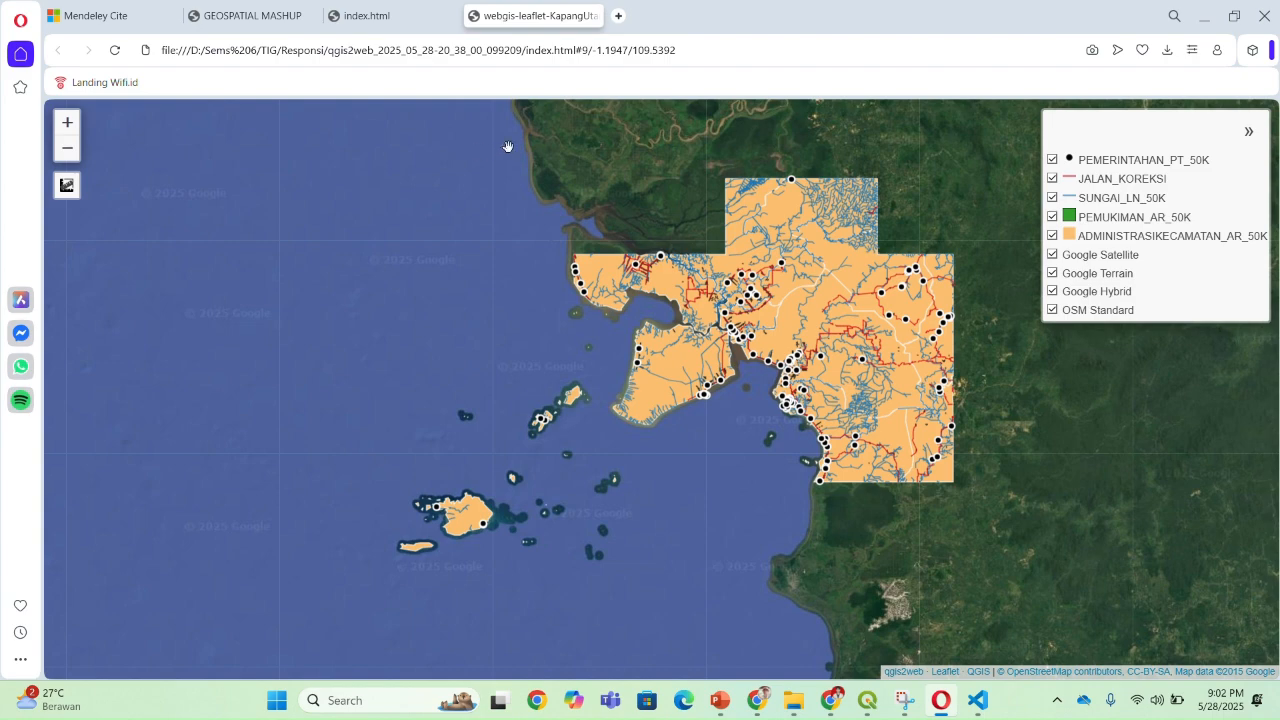
pyautogui.moveTo(504, 15)
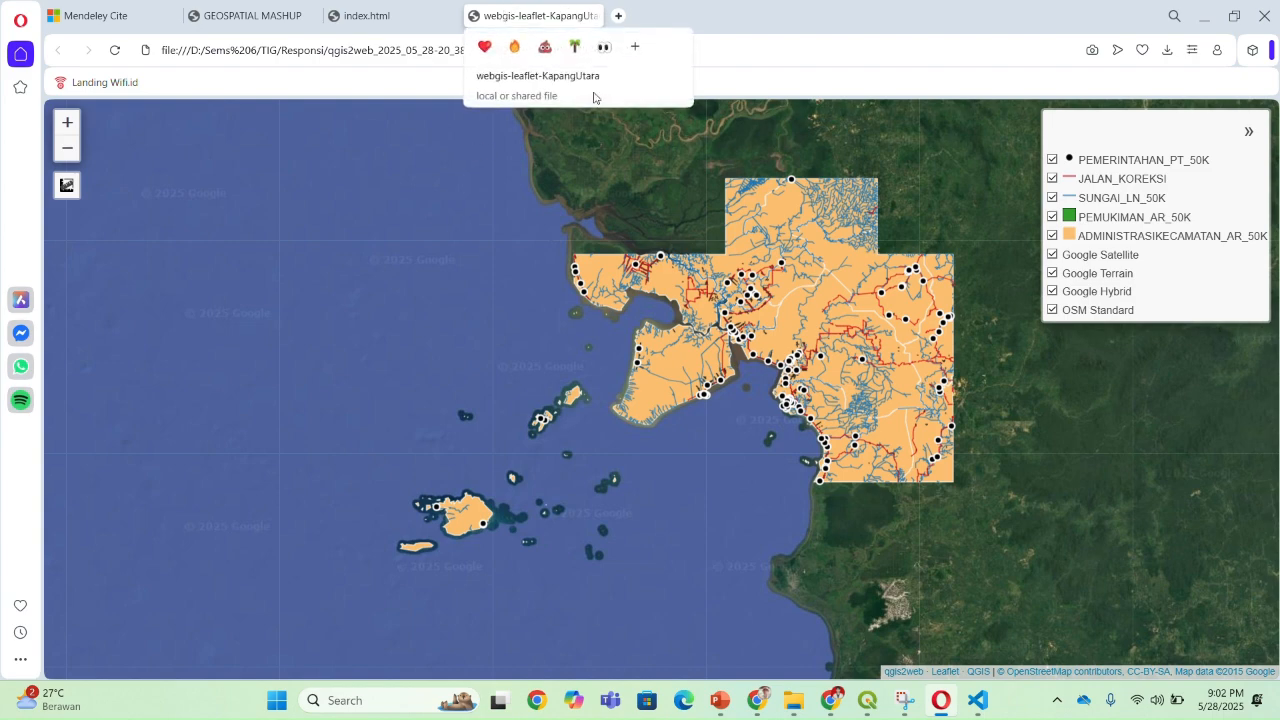
pyautogui.scroll(1, 706, 345)
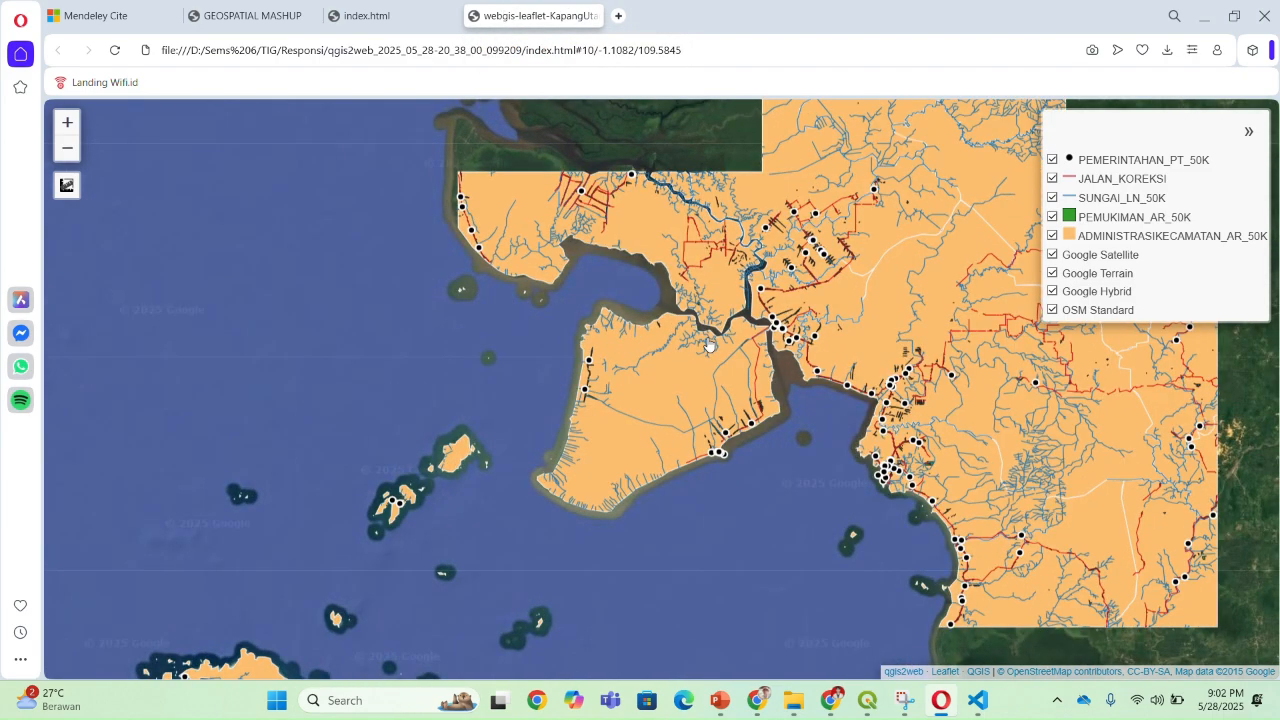
pyautogui.scroll(-1, 708, 344)
pyautogui.scroll(1, 711, 349)
pyautogui.scroll(-1, 837, 544)
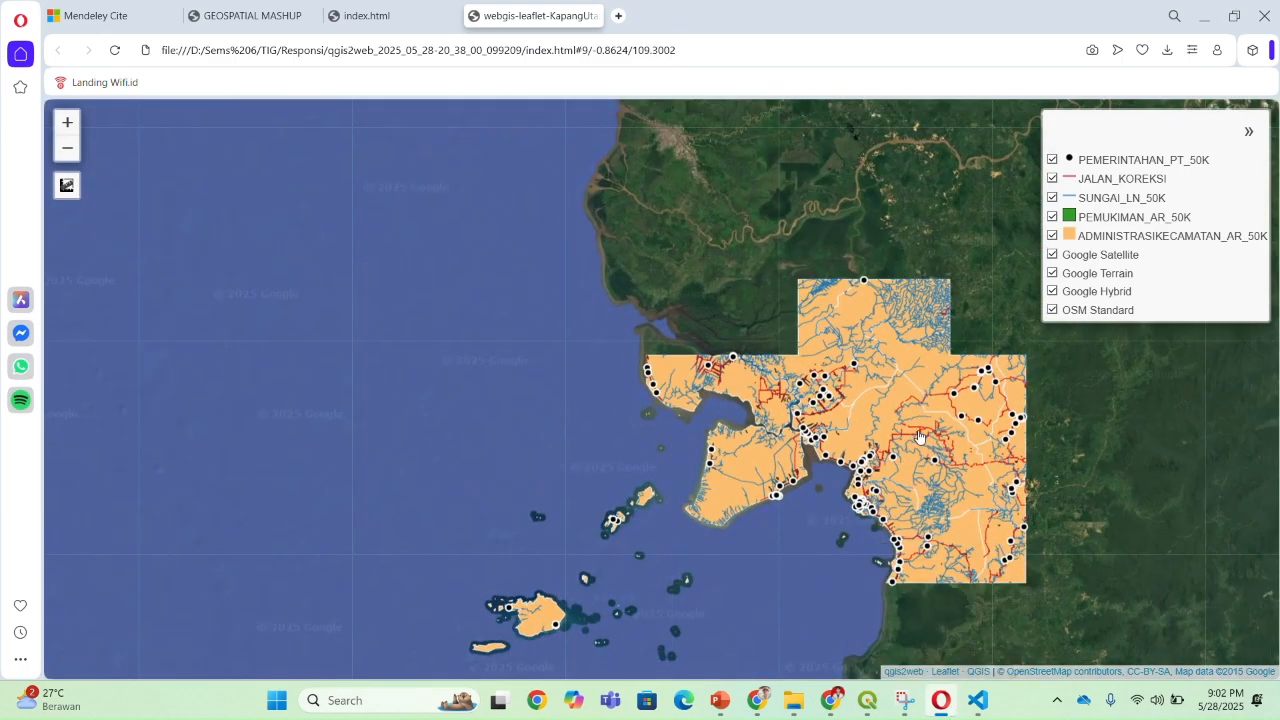
pyautogui.moveTo(876, 358); pyautogui.dragTo(862, 300)
# Review the Tujuan Pembuatan slide in the Google Slides presentation and return to the Leaflet map in Opera
pyautogui.moveTo(858, 713)
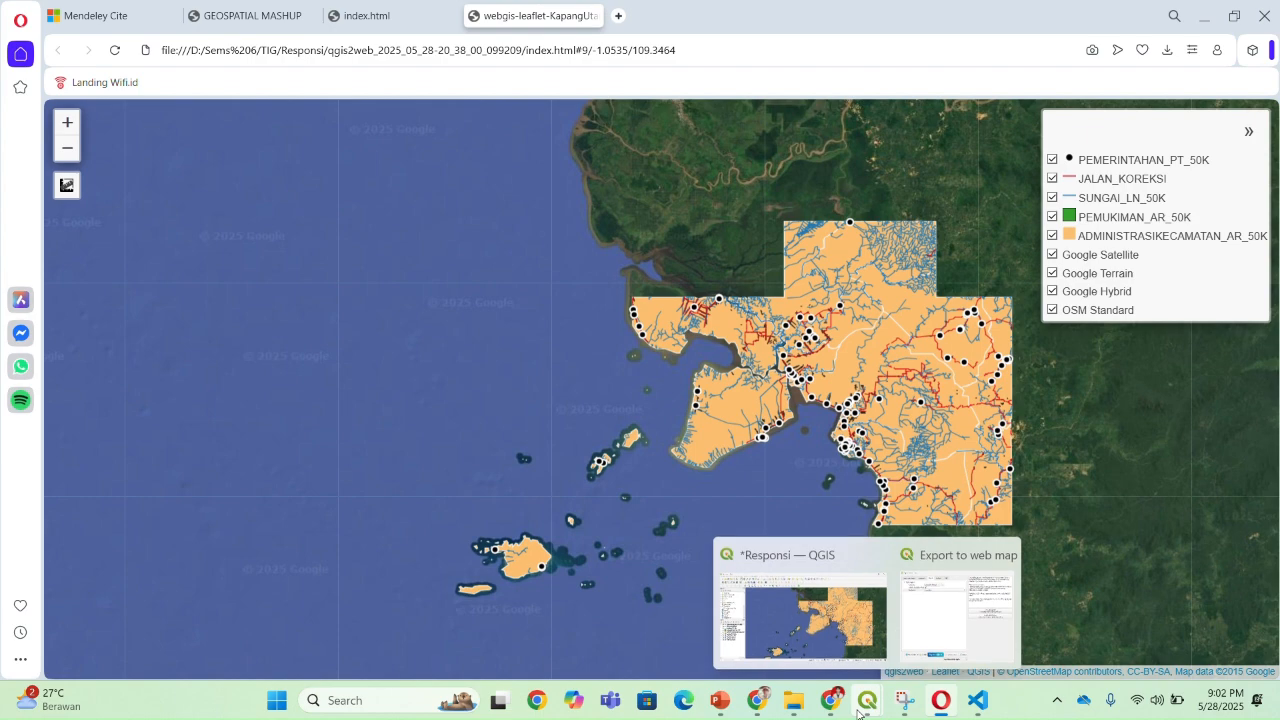
pyautogui.click(831, 700)
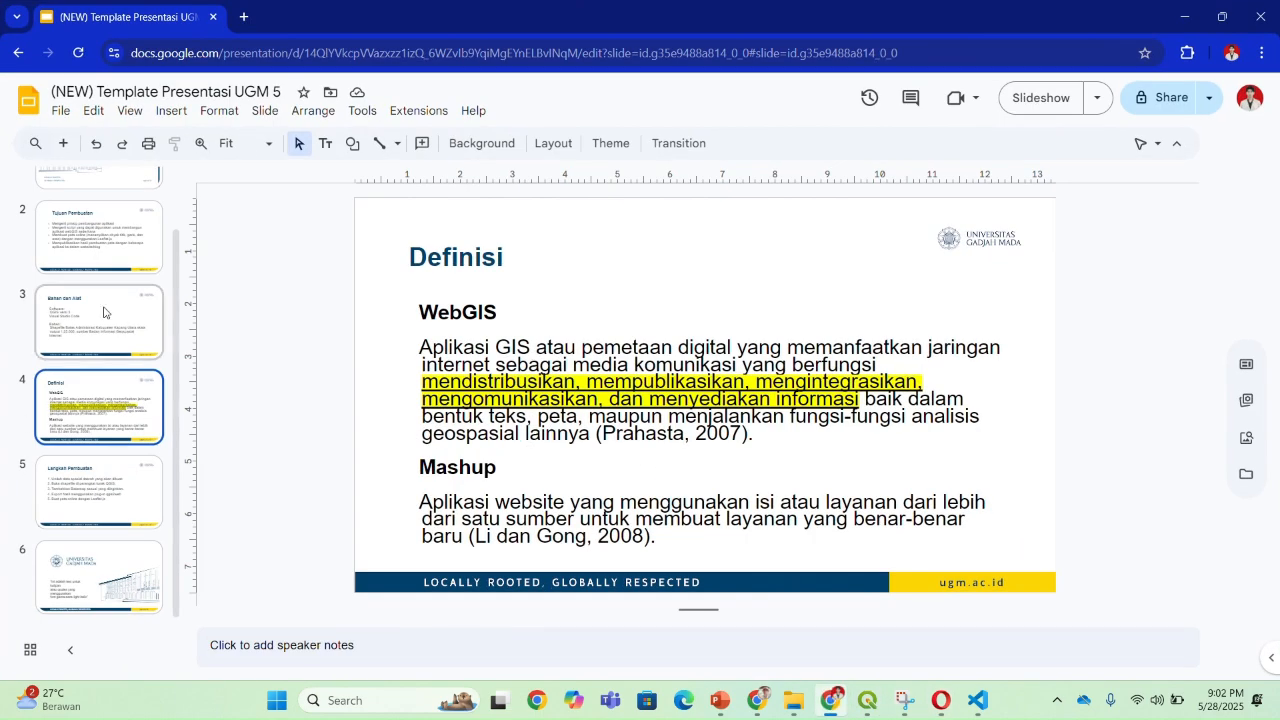
pyautogui.click(80, 228)
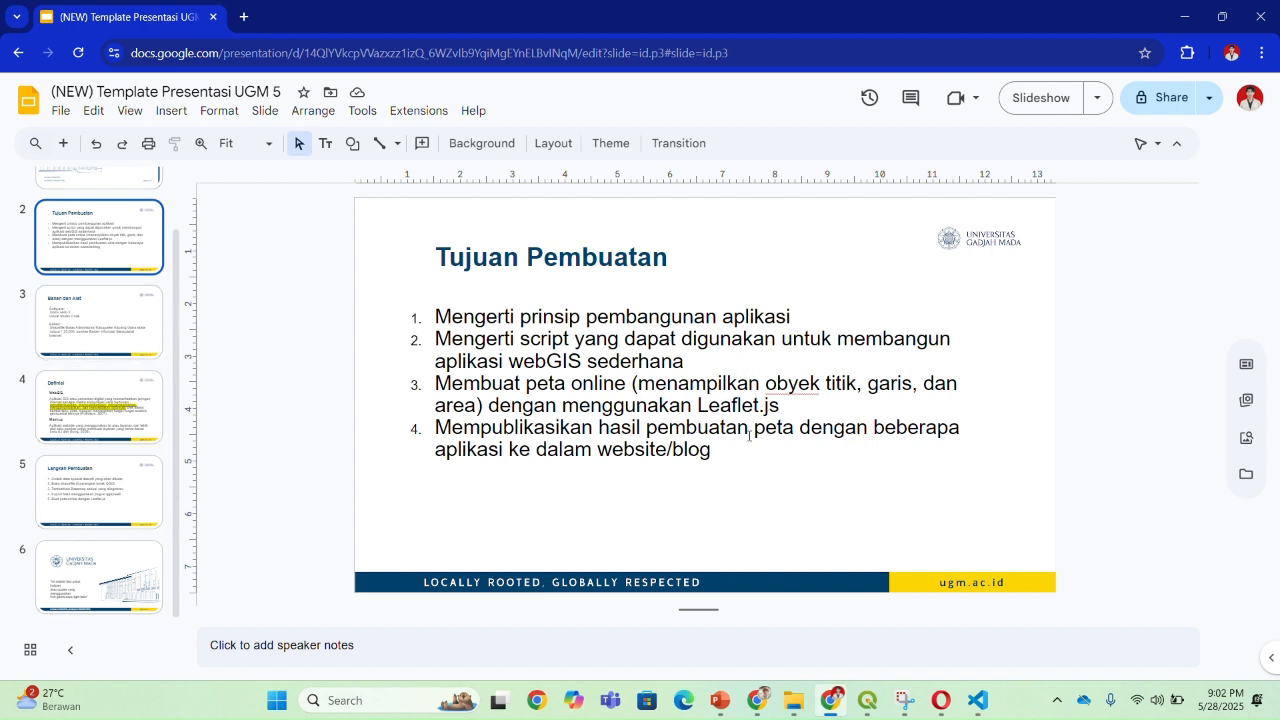
pyautogui.click(1188, 20)
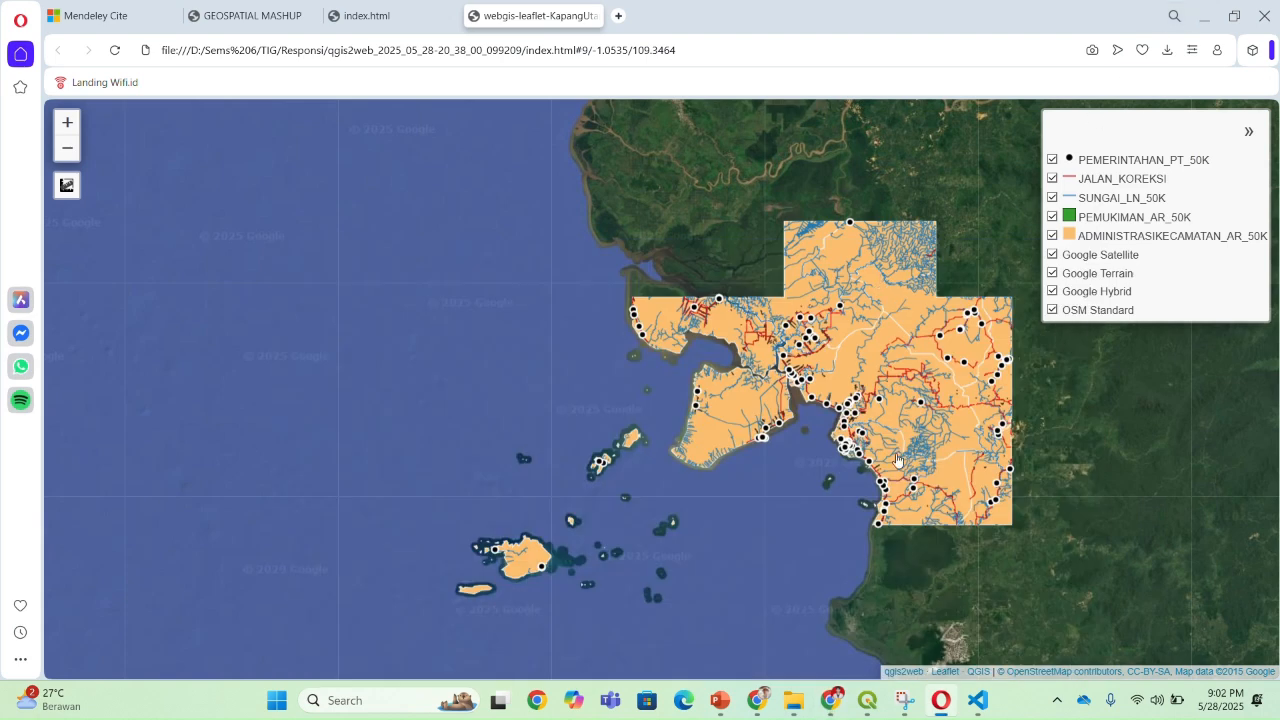
# Switch to Chrome and open the Leaflet website, leafletjs.com, in a new tab
pyautogui.click(835, 703)
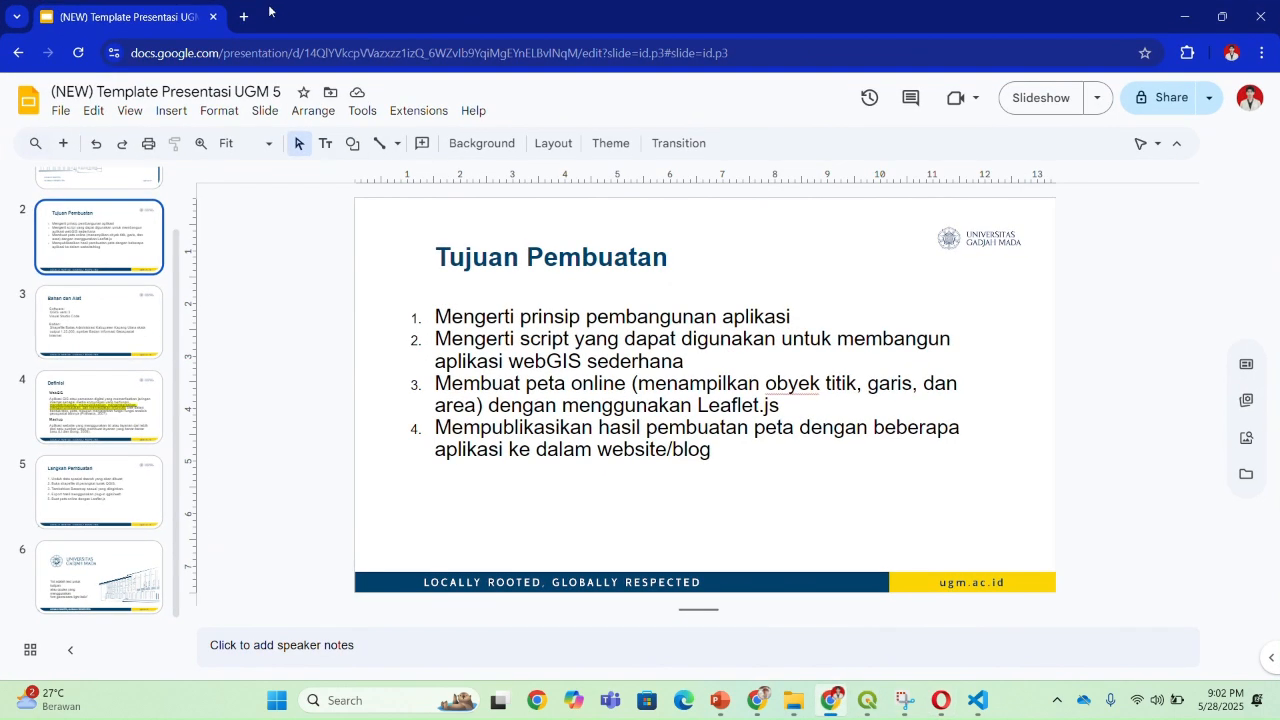
pyautogui.click(243, 17)
pyautogui.write('leaf')
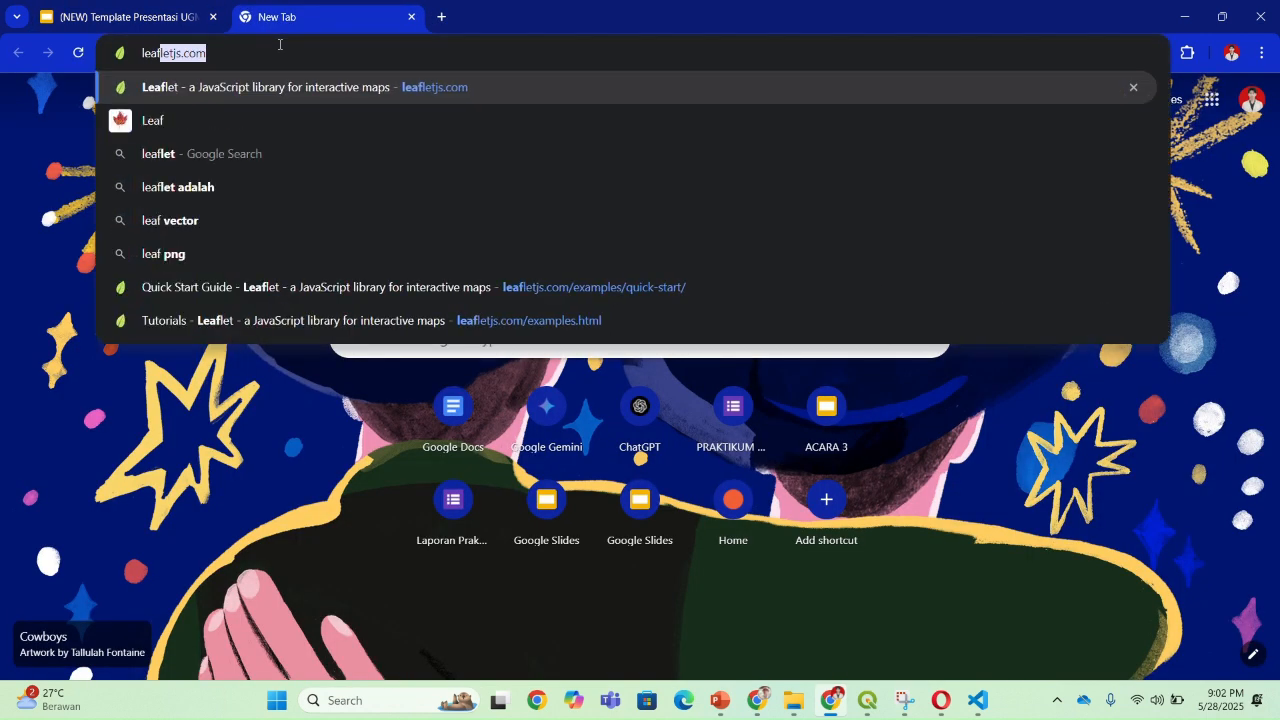
pyautogui.press('Return')
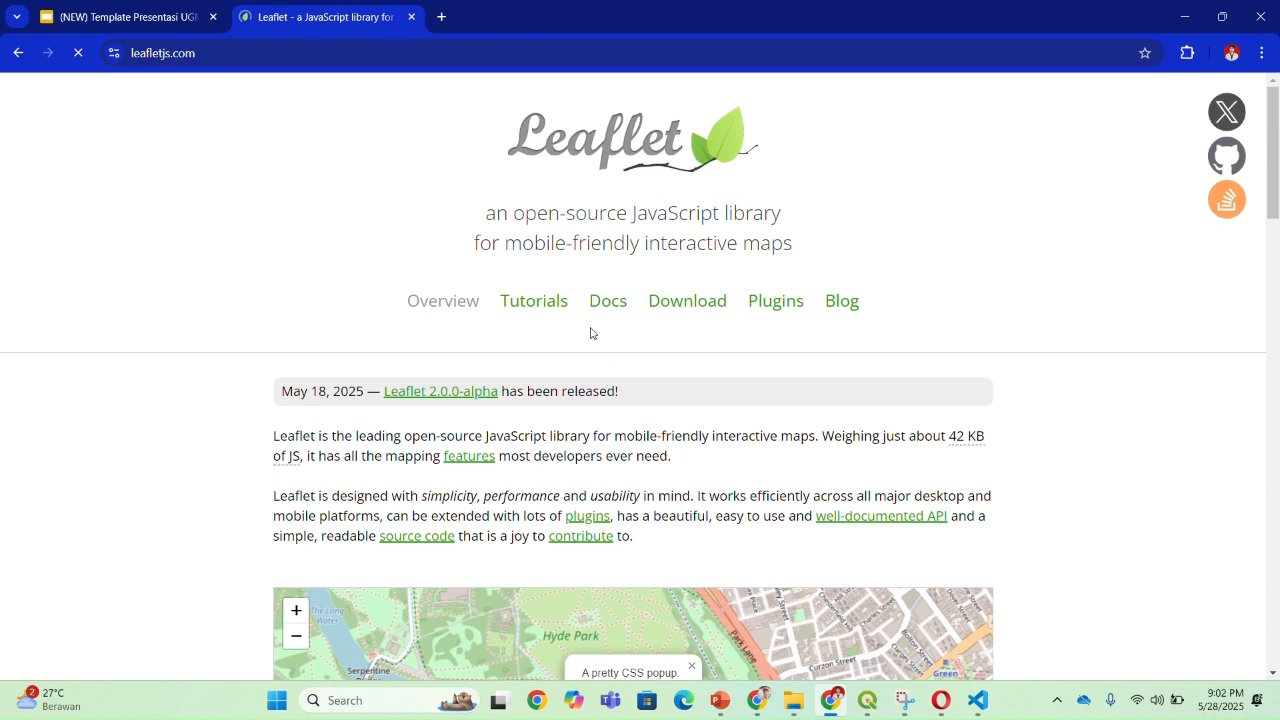
# Open the Leaflet Quick Start Guide from the site's tutorials and display its stand-alone example map
pyautogui.click(538, 305)
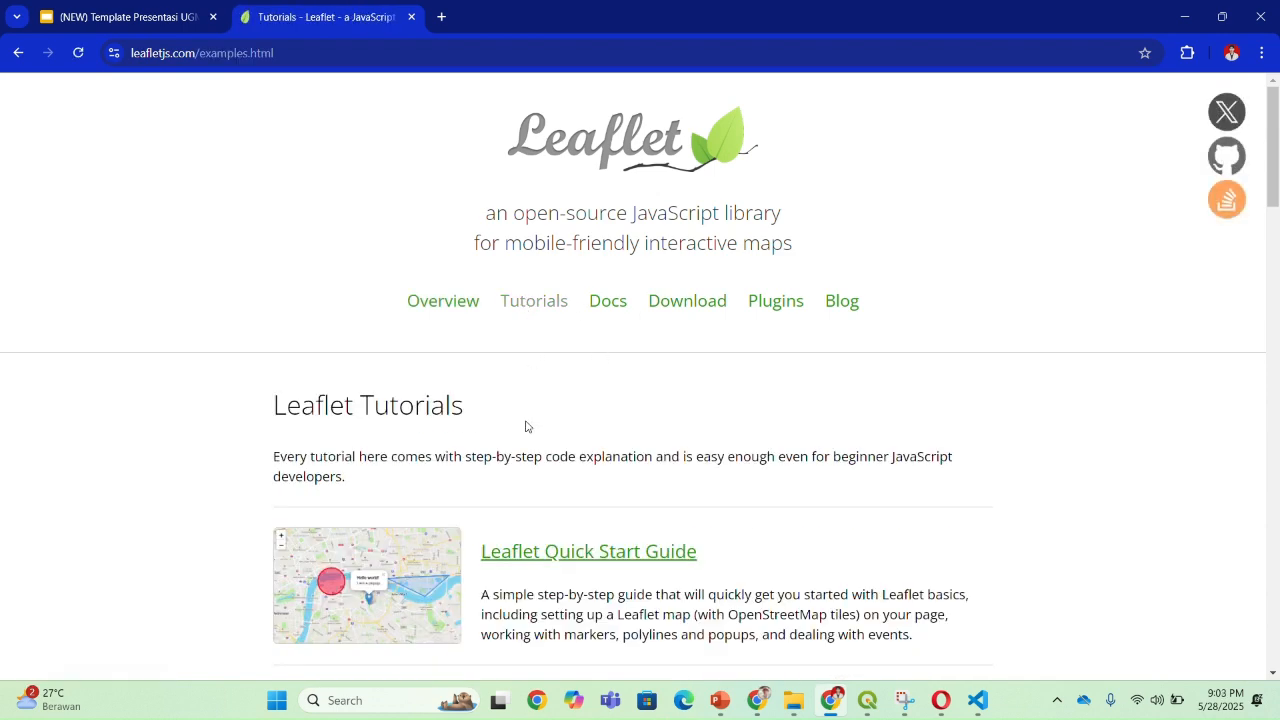
pyautogui.scroll(-3, 540, 368)
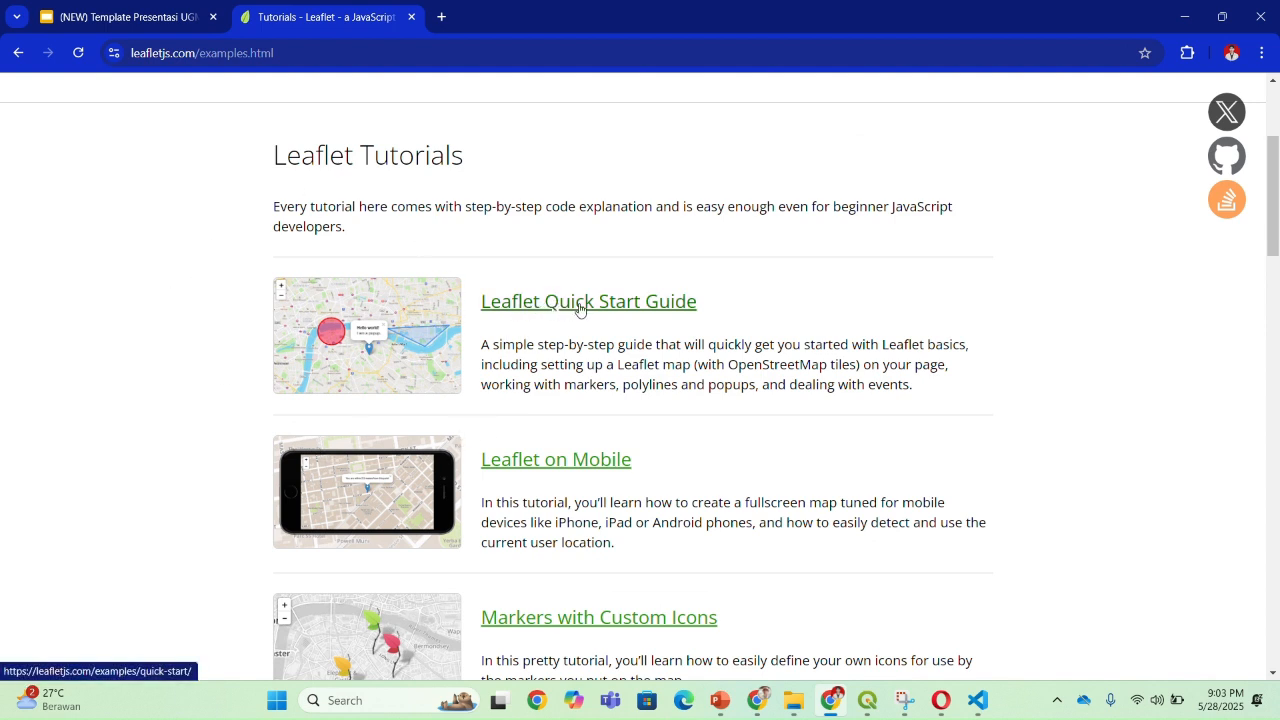
pyautogui.click(669, 307)
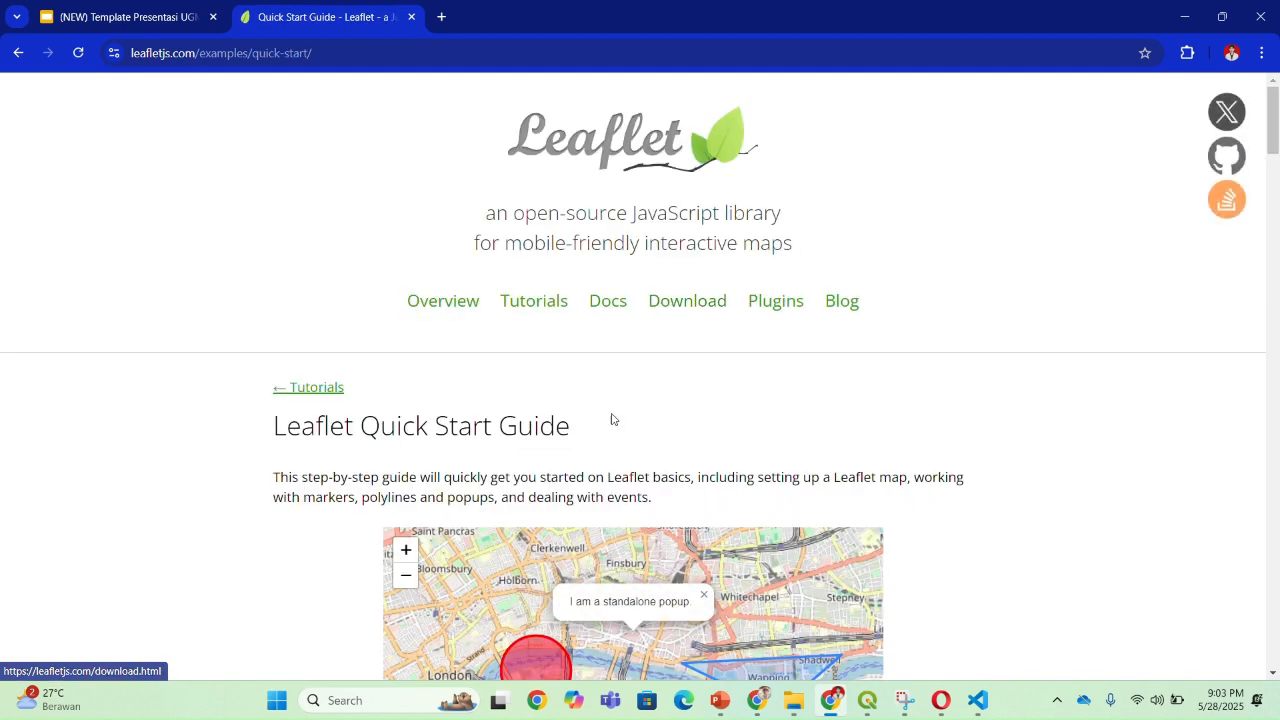
pyautogui.scroll(-2, 609, 417)
pyautogui.scroll(-3, 627, 428)
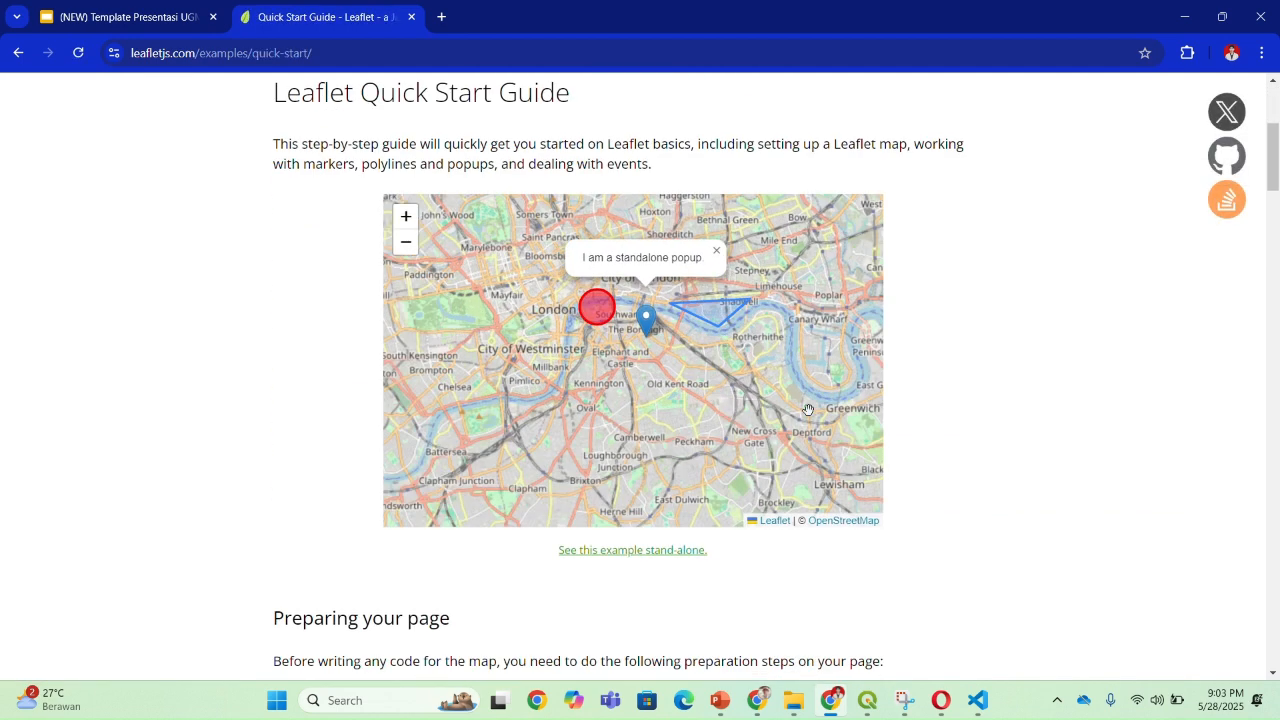
pyautogui.scroll(-1, 615, 550)
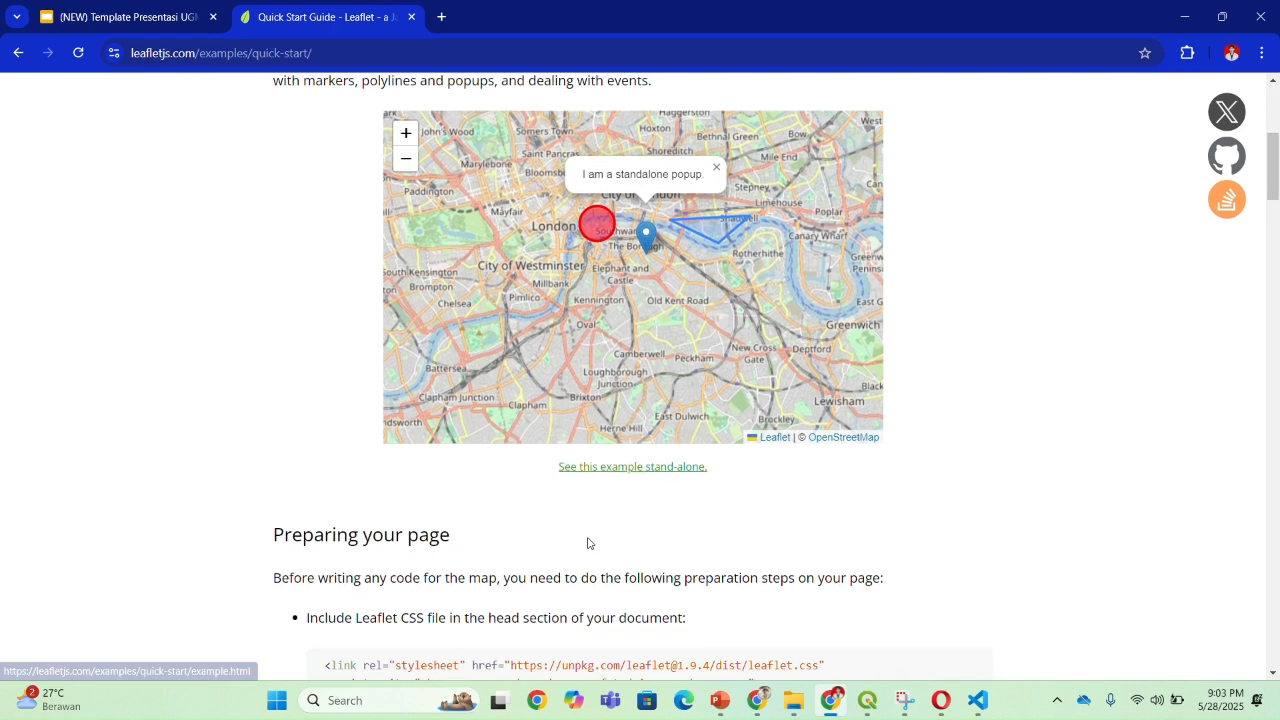
pyautogui.click(621, 467)
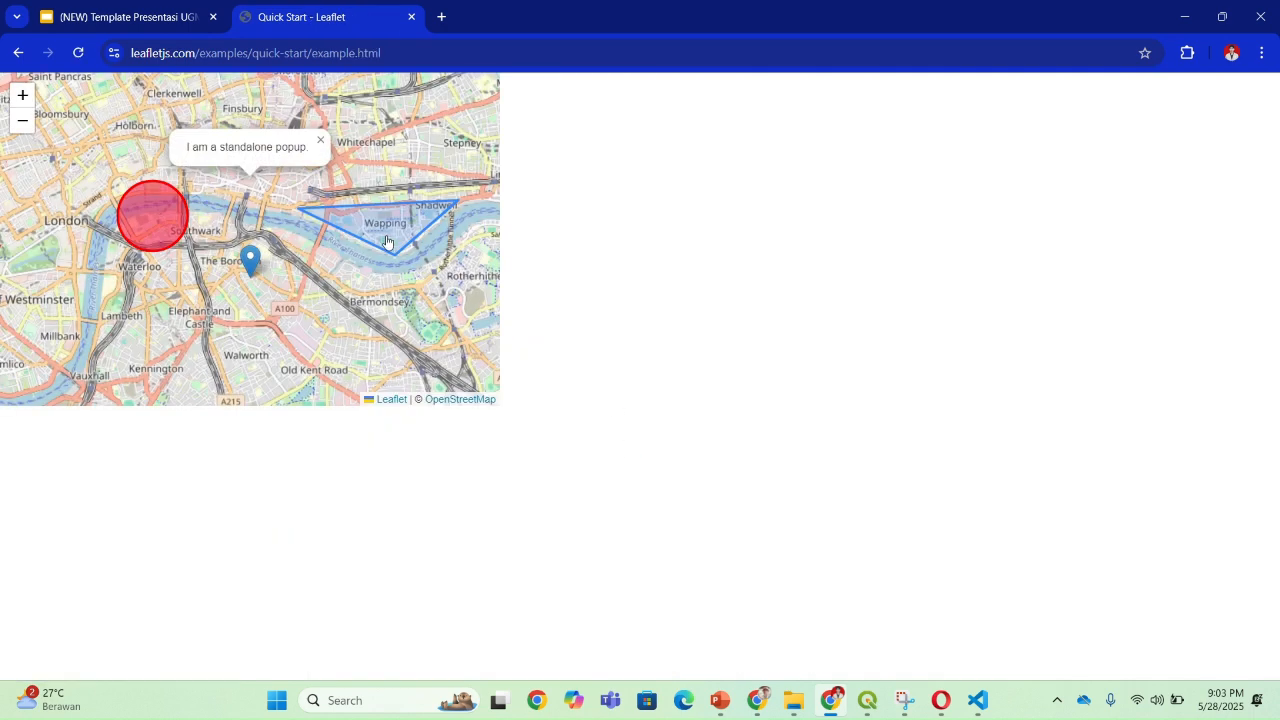
# Inspect the example map page's code and expand its head element
pyautogui.rightClick(427, 319)
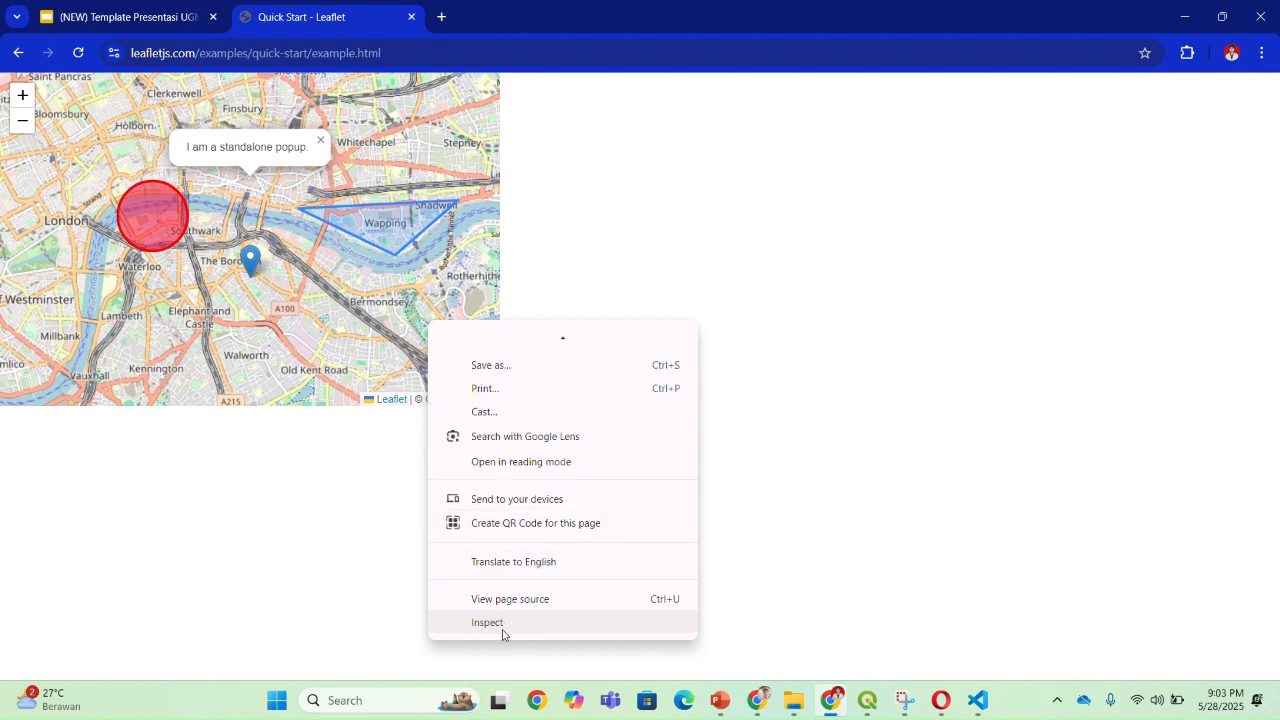
pyautogui.click(515, 624)
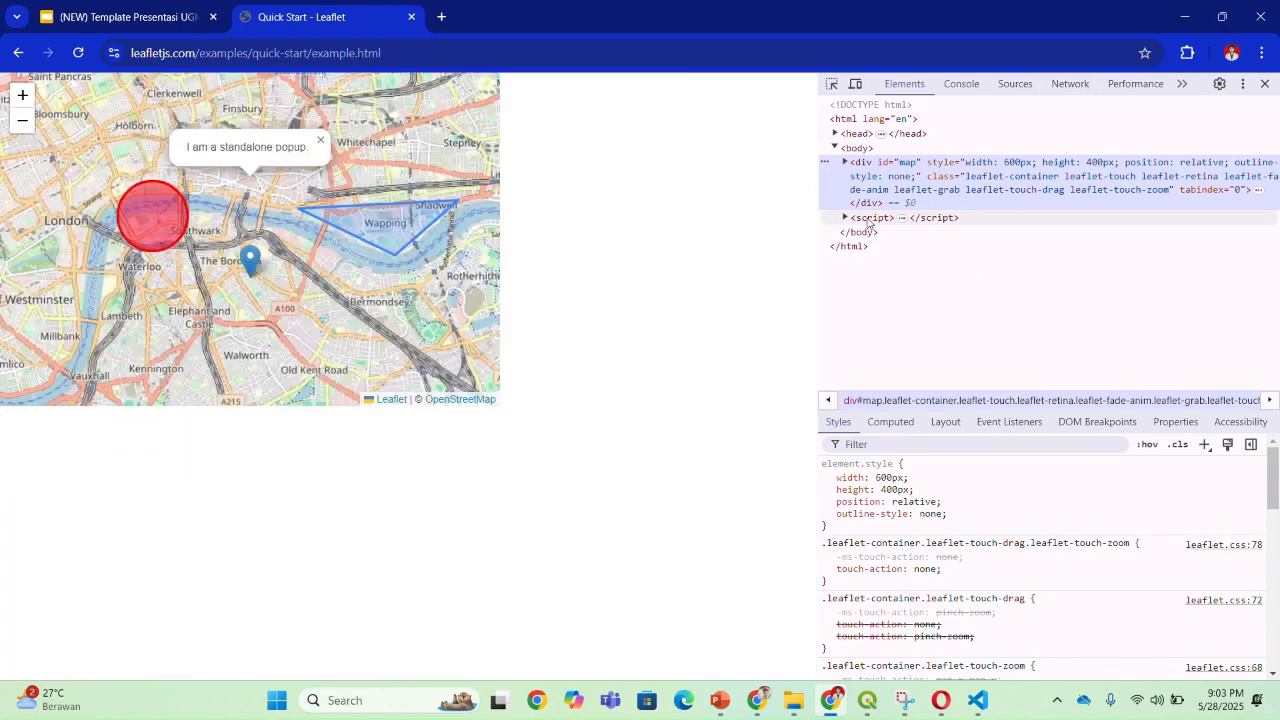
pyautogui.click(845, 148)
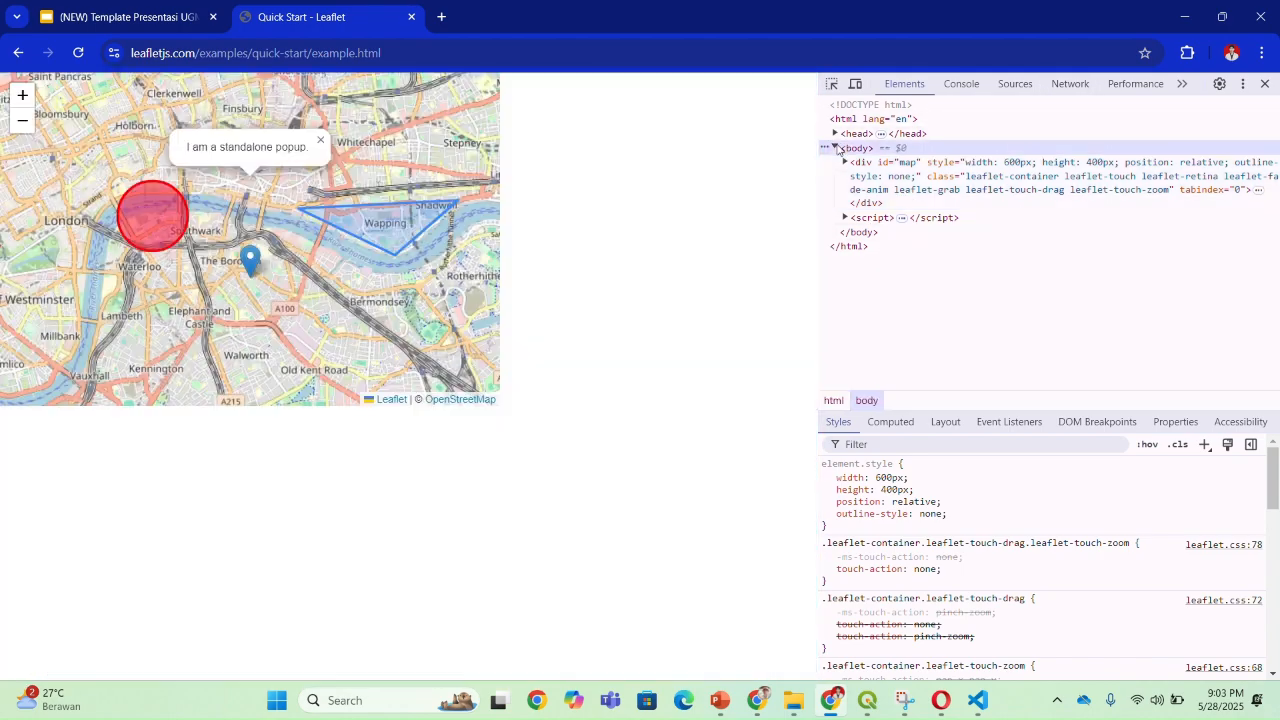
pyautogui.click(836, 135)
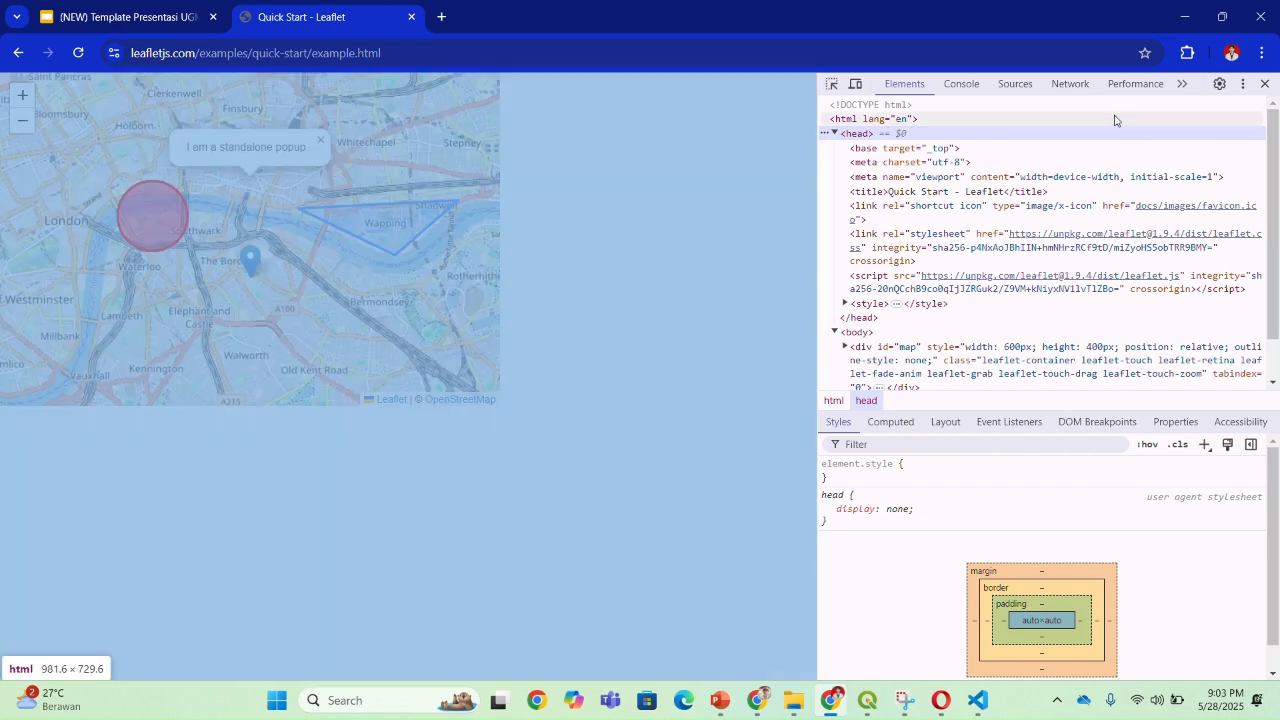
pyautogui.click(1108, 108)
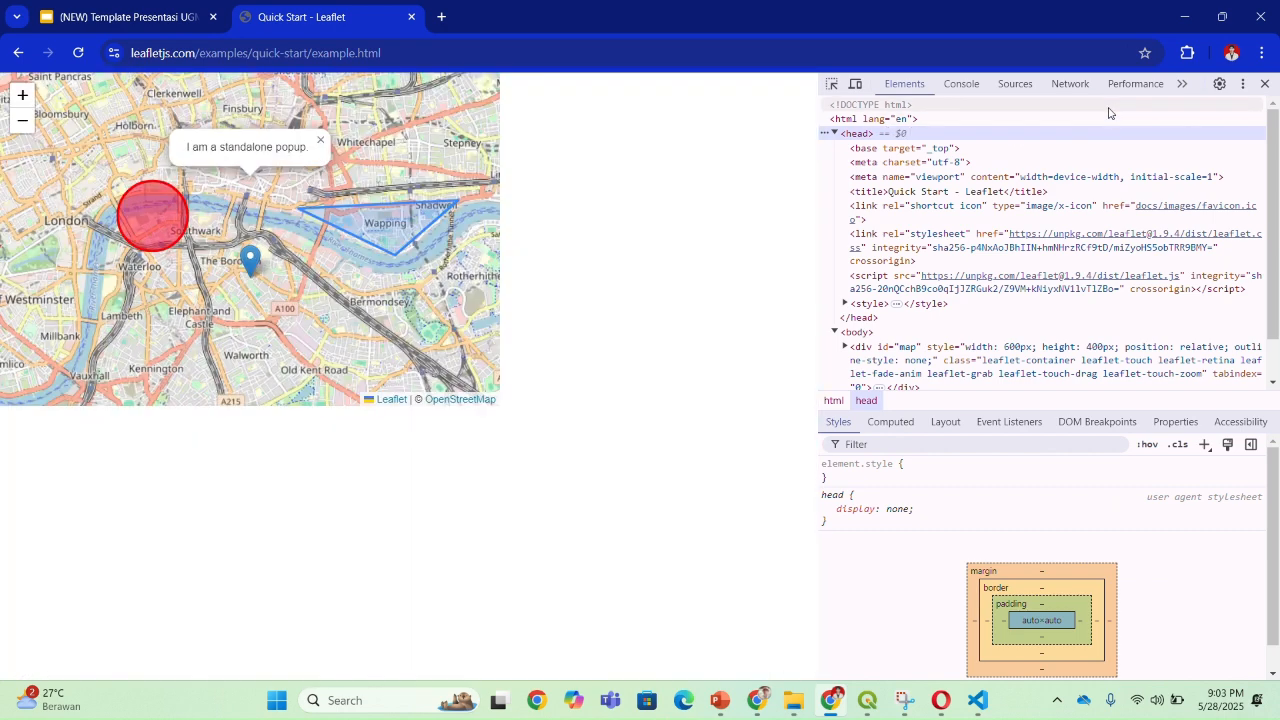
pyautogui.rightClick(1108, 112)
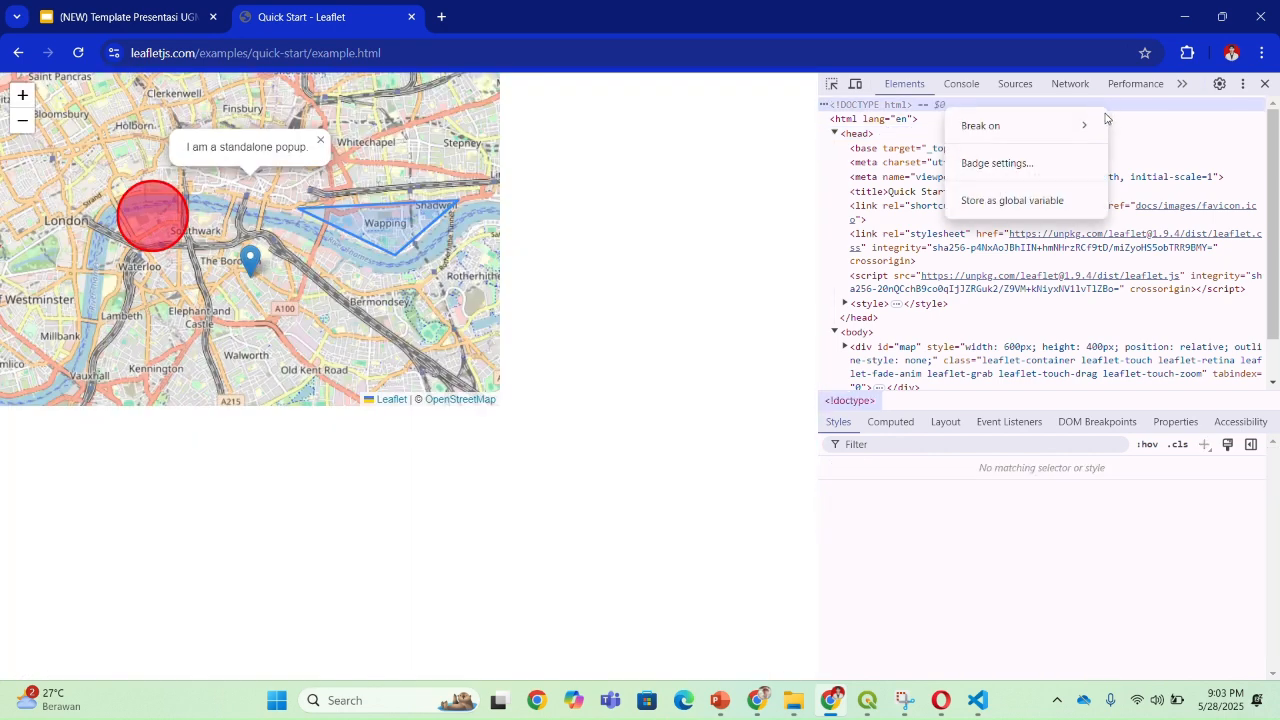
pyautogui.click(997, 107)
pyautogui.rightClick(997, 107)
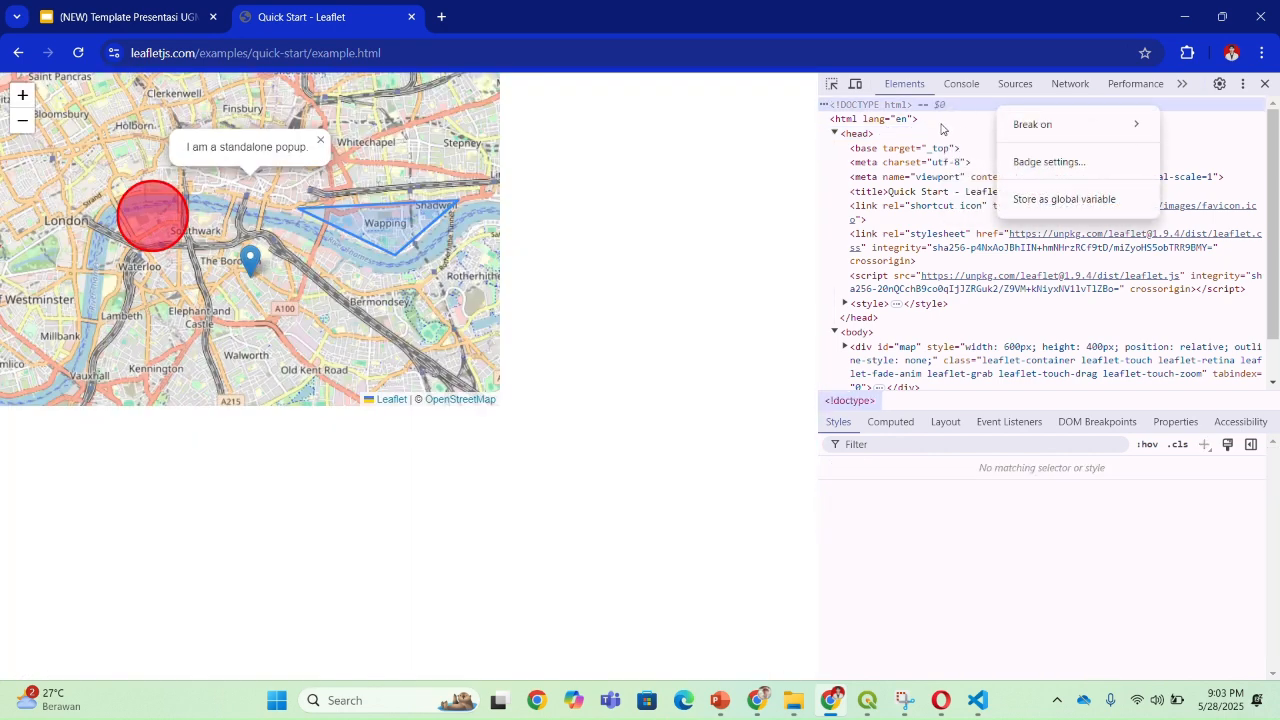
# Open the example page's html element for editing as HTML
pyautogui.click(851, 125)
pyautogui.rightClick(852, 130)
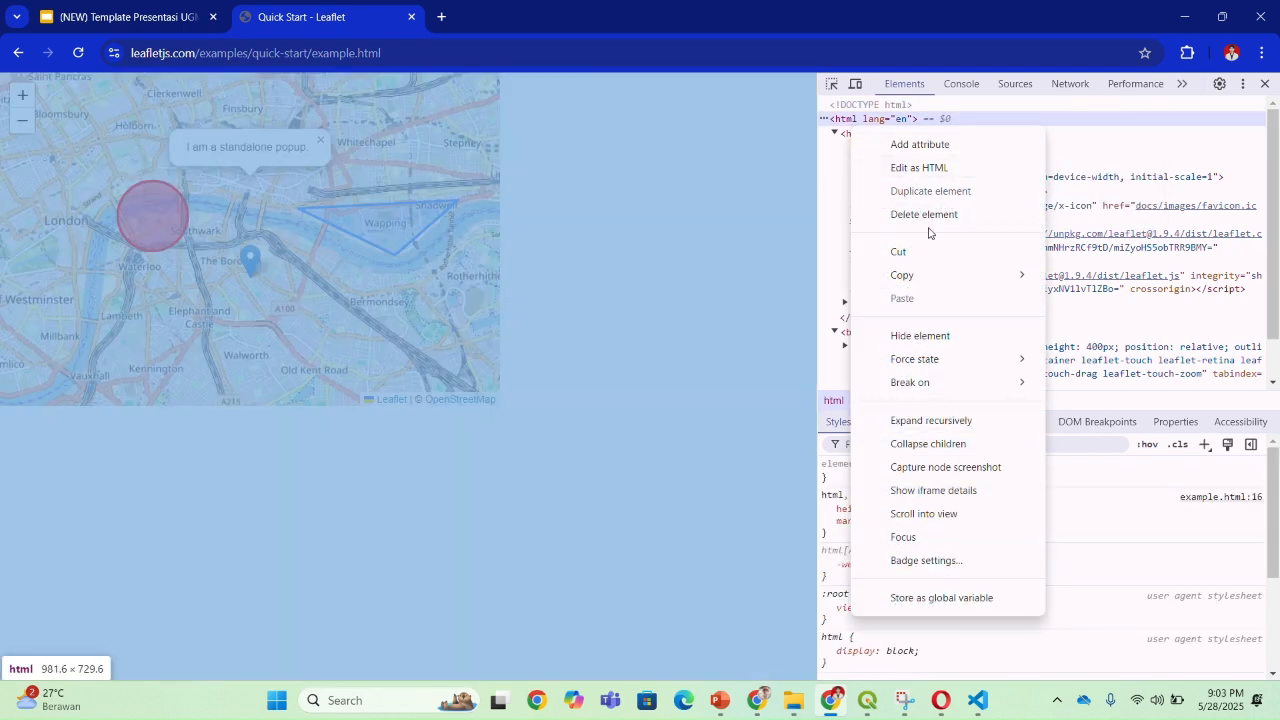
pyautogui.click(931, 170)
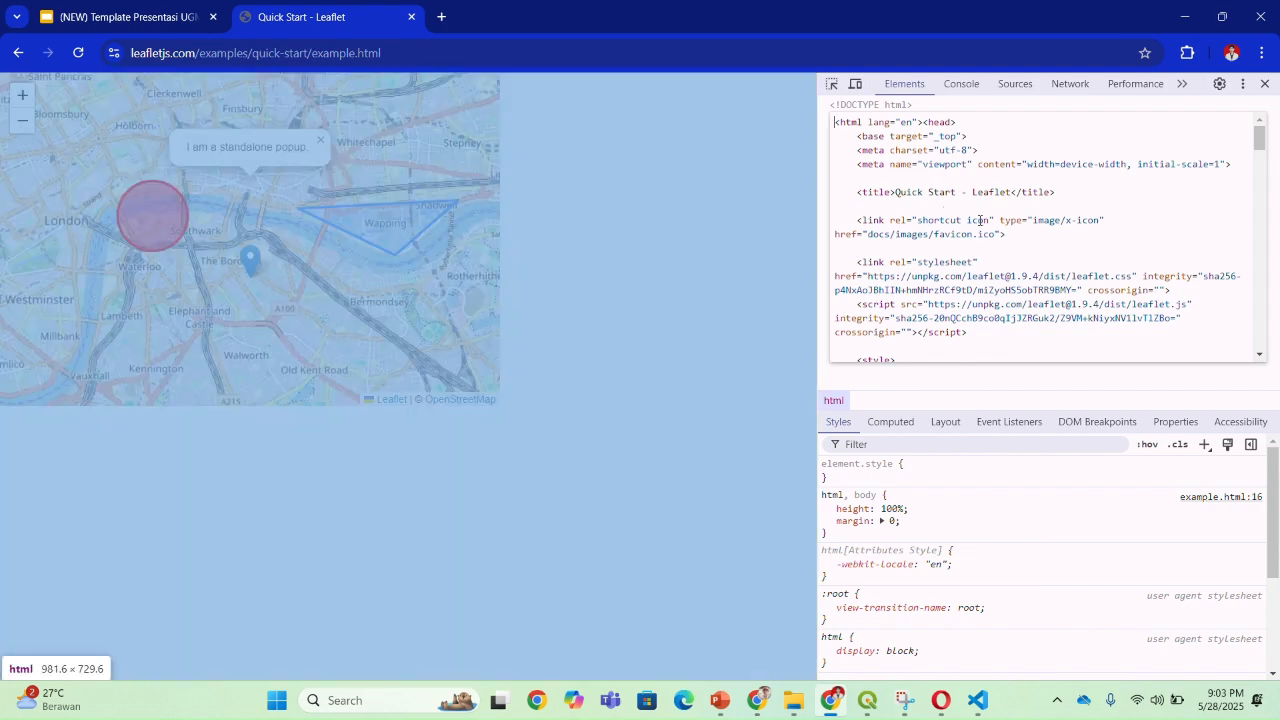
# Copy the example's map script from the const map line through map.on('click', onMapClick);
pyautogui.moveTo(1261, 139); pyautogui.dragTo(1268, 313)
pyautogui.scroll(-4, 1129, 294)
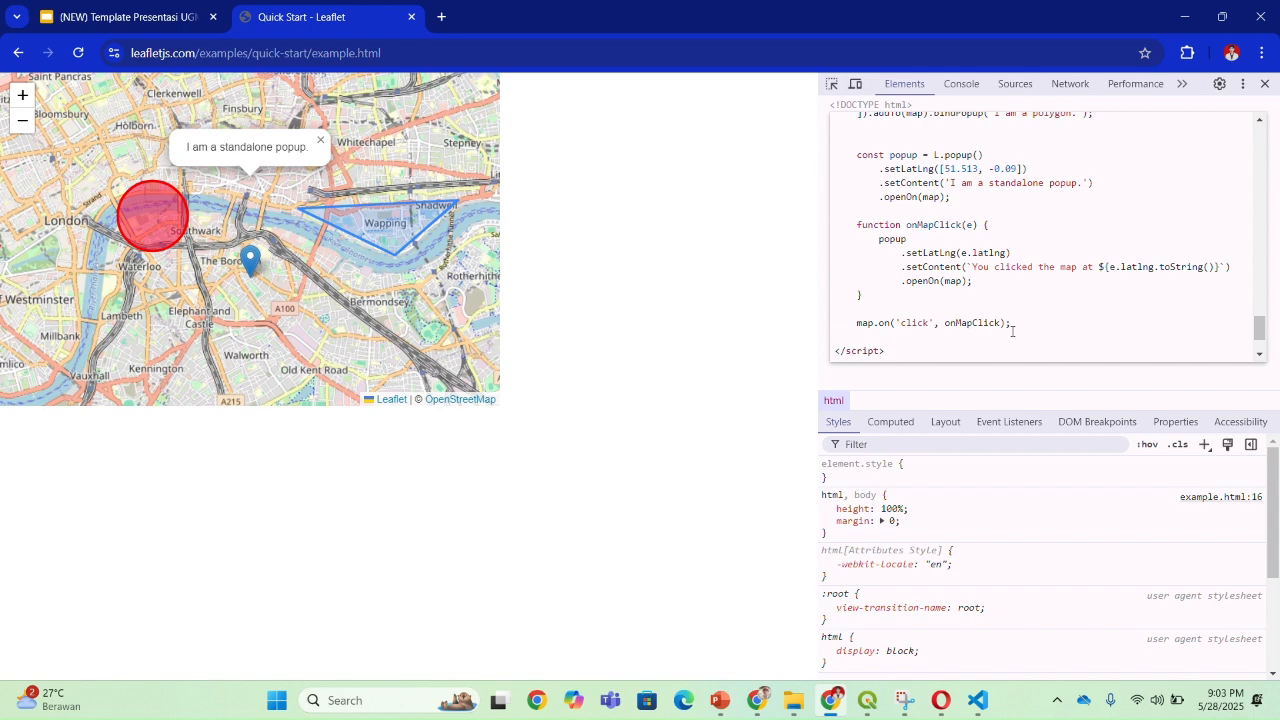
pyautogui.scroll(6, 1012, 327)
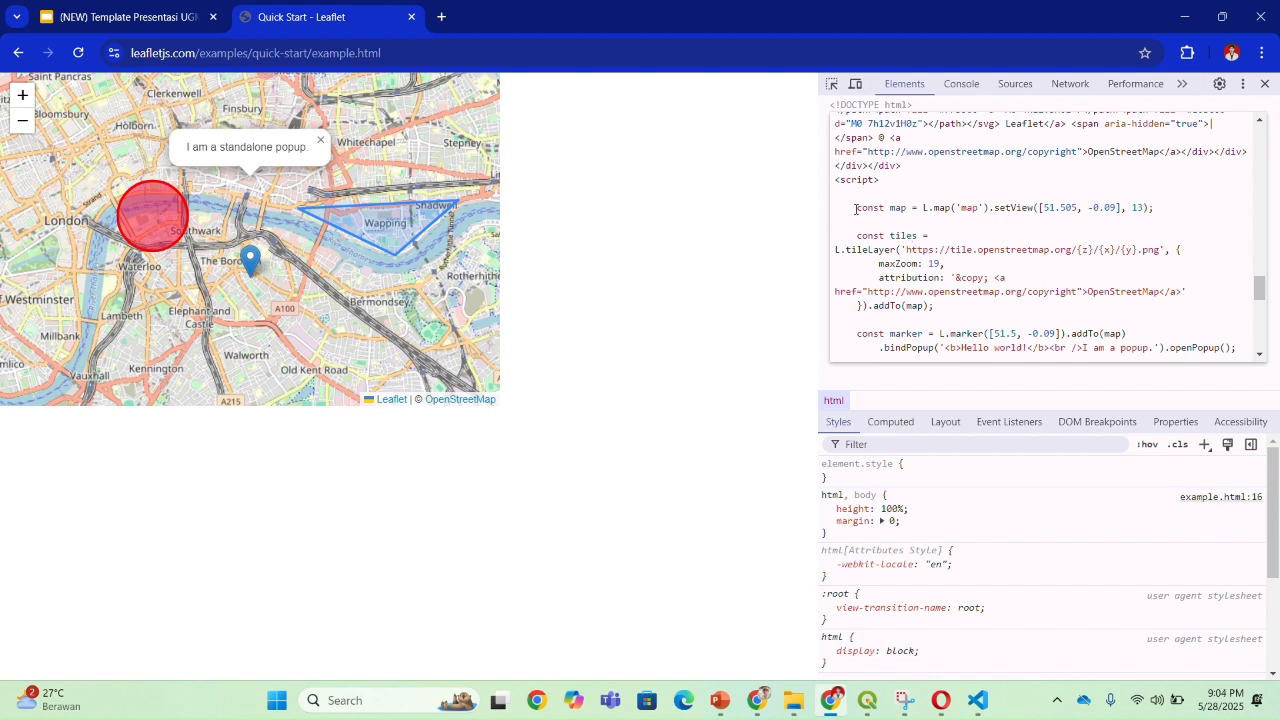
pyautogui.moveTo(855, 208); pyautogui.dragTo(1017, 240)
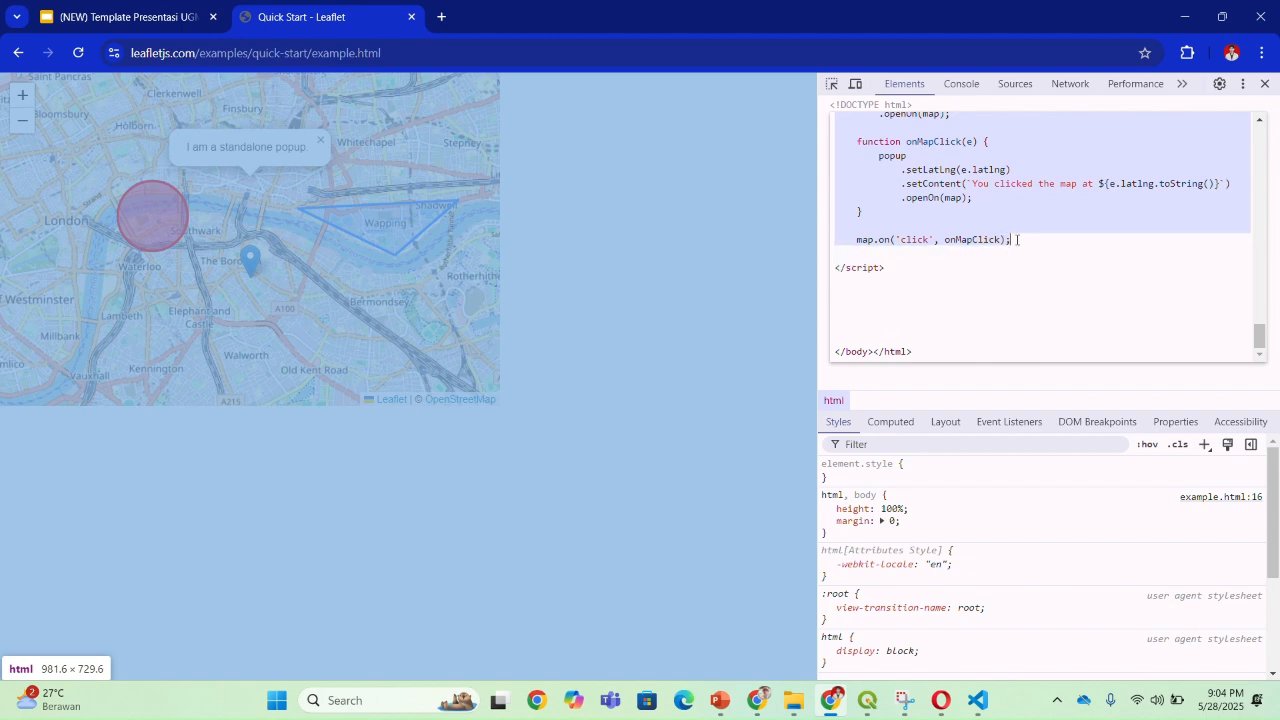
pyautogui.rightClick(994, 243)
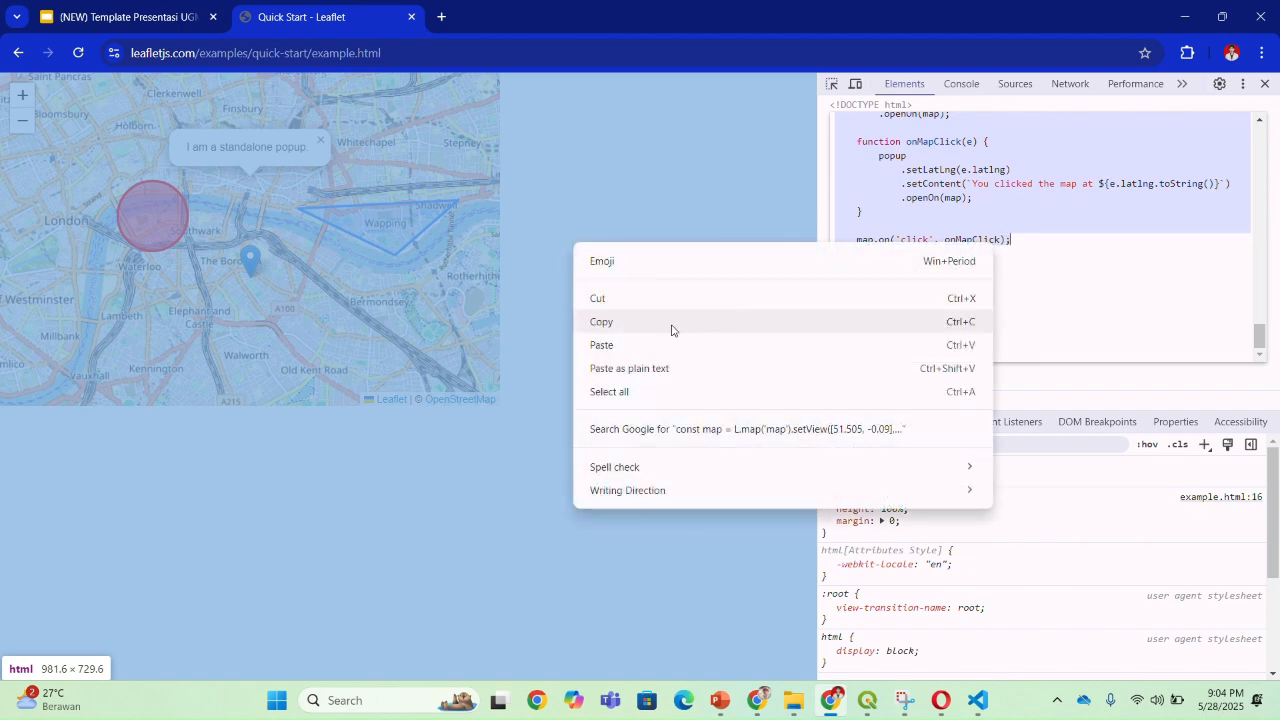
pyautogui.click(672, 330)
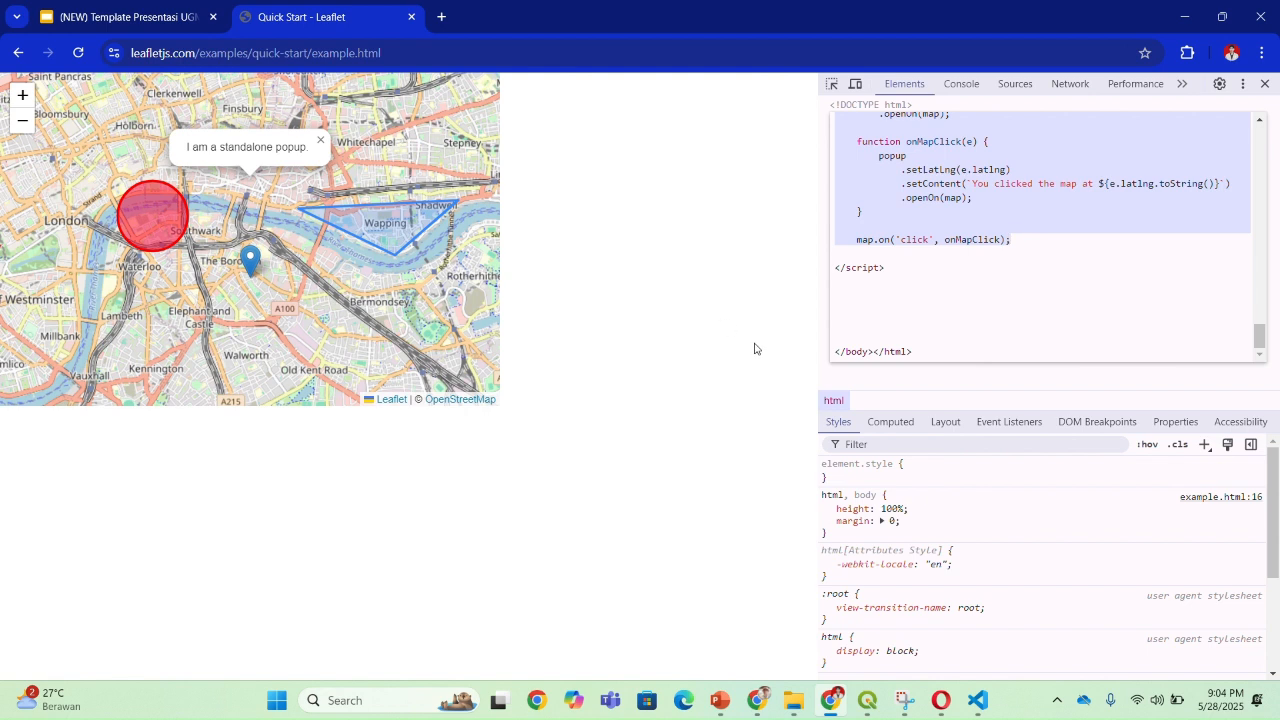
# Switch to Visual Studio Code and paste the copied Leaflet script on a new line below setBounds(); near the end of index.html
pyautogui.moveTo(976, 704)
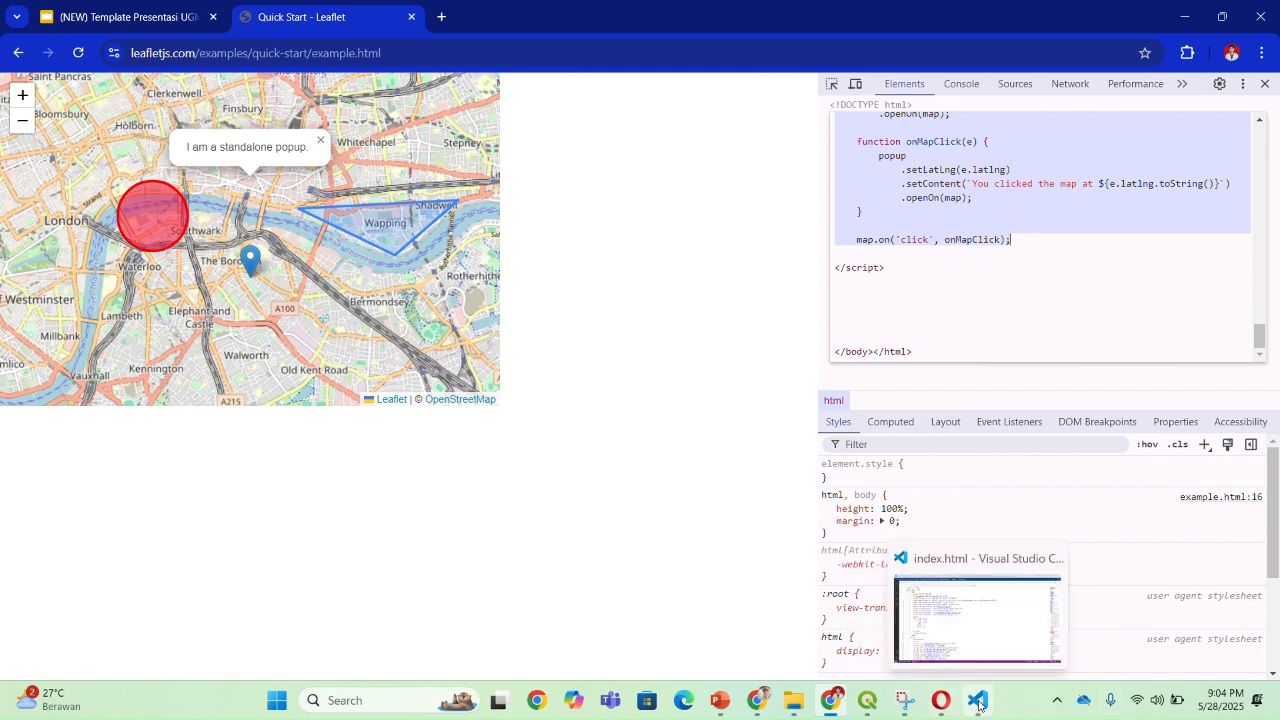
pyautogui.click(978, 704)
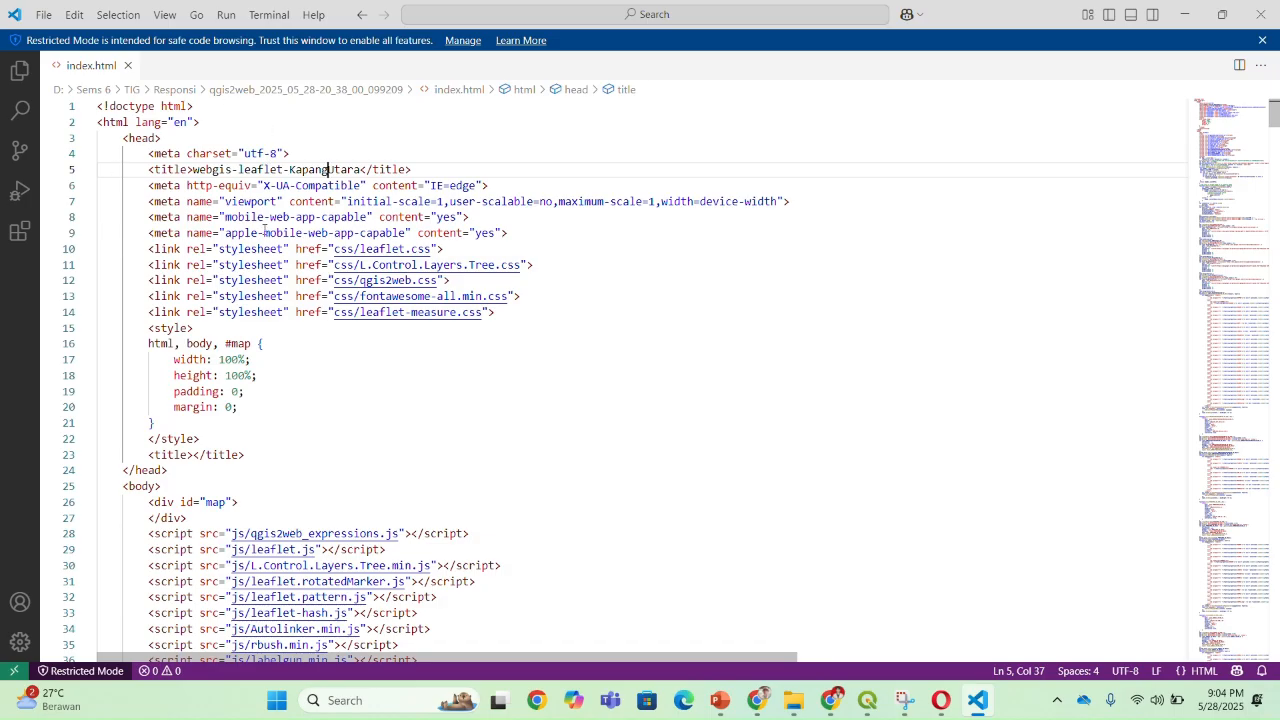
pyautogui.click(1276, 298)
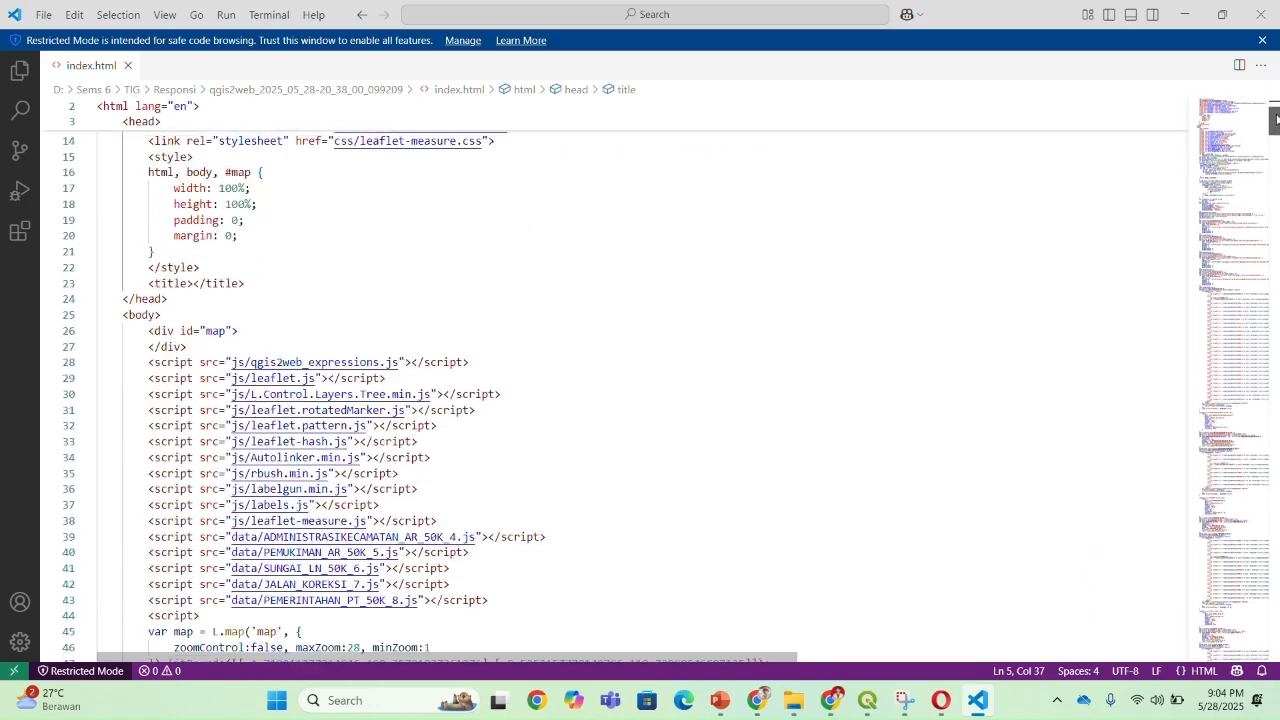
pyautogui.moveTo(1276, 298); pyautogui.dragTo(1276, 378)
pyautogui.scroll(-20, 866, 430)
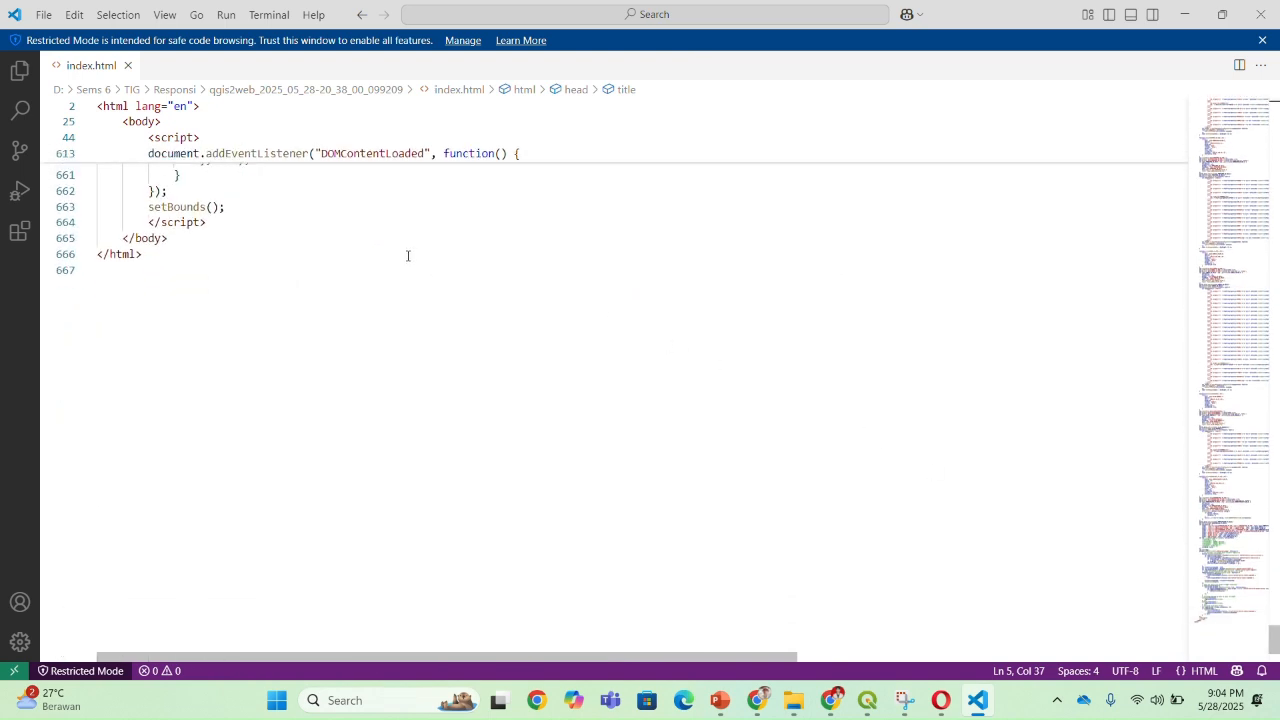
pyautogui.scroll(1, 132, 233)
pyautogui.scroll(1, 160, 248)
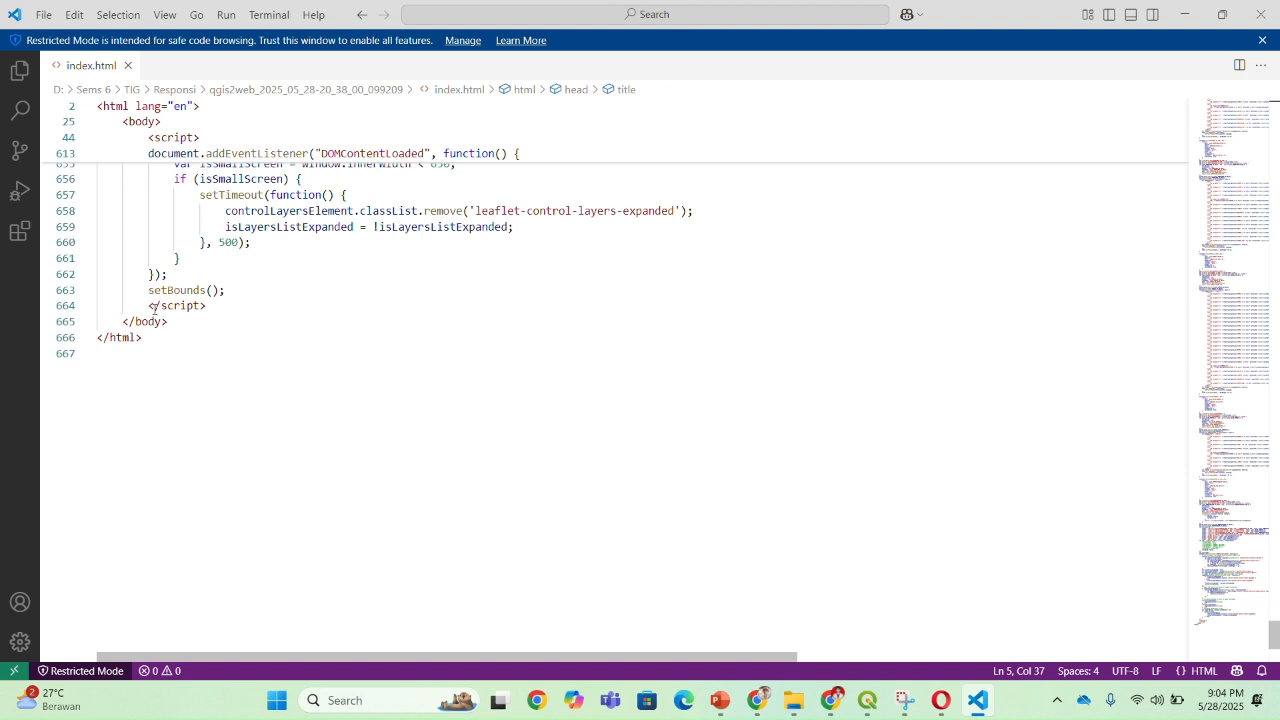
pyautogui.click(237, 292)
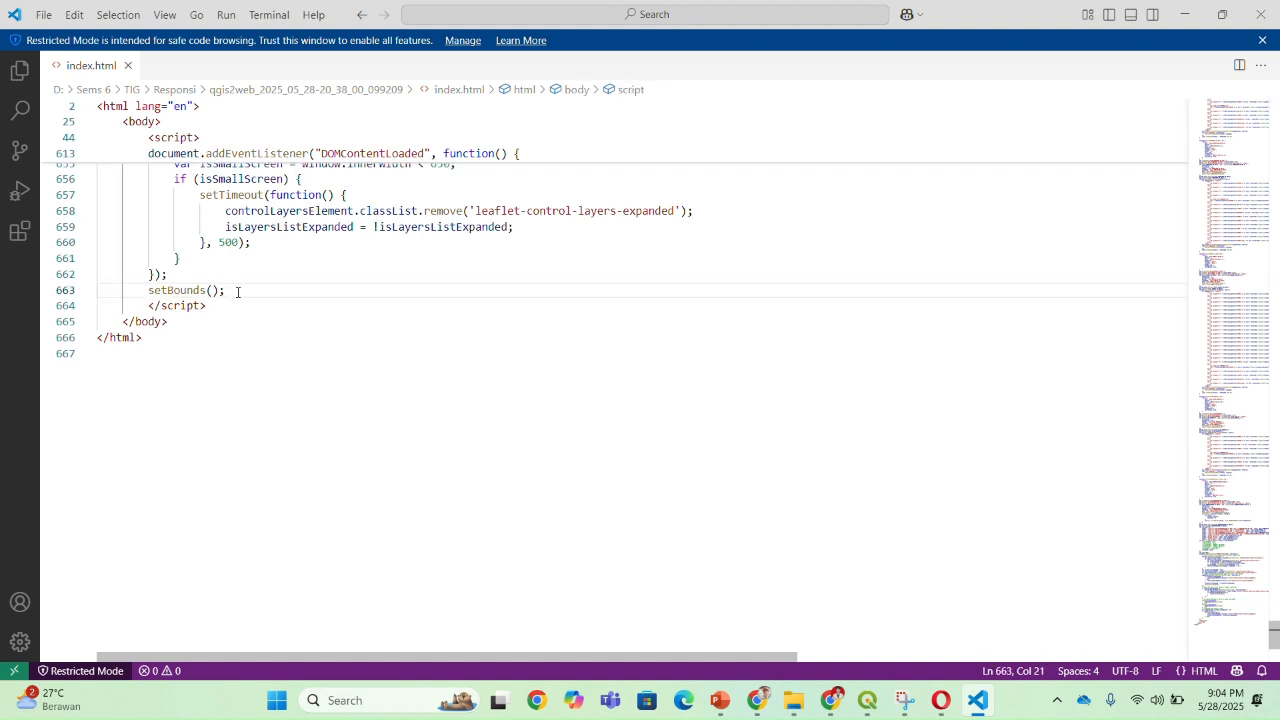
pyautogui.press('Return')
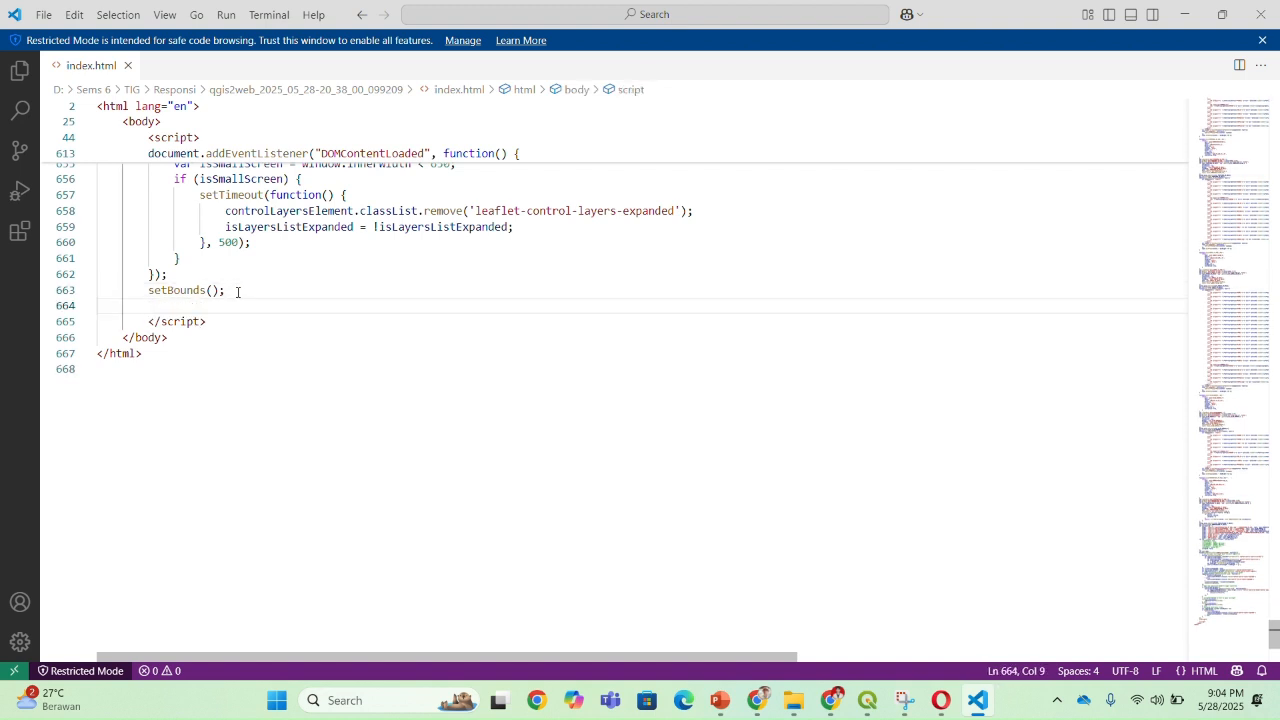
pyautogui.rightClick(182, 304)
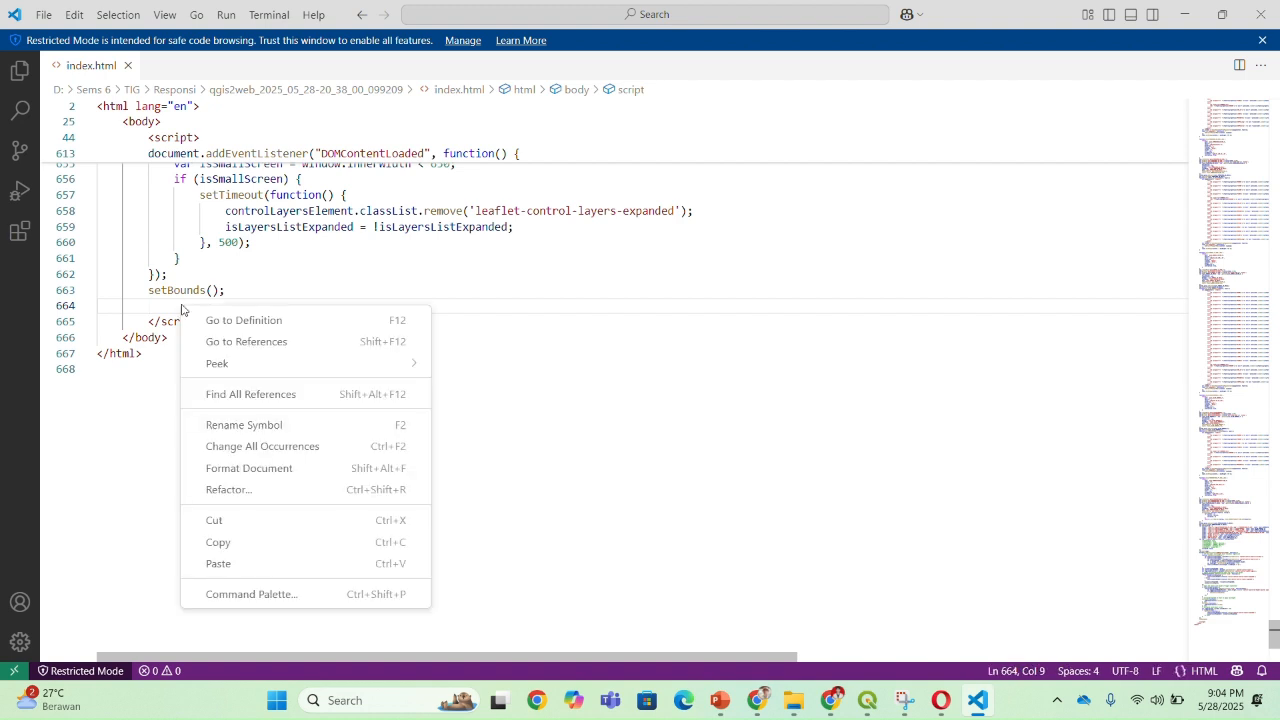
pyautogui.click(226, 564)
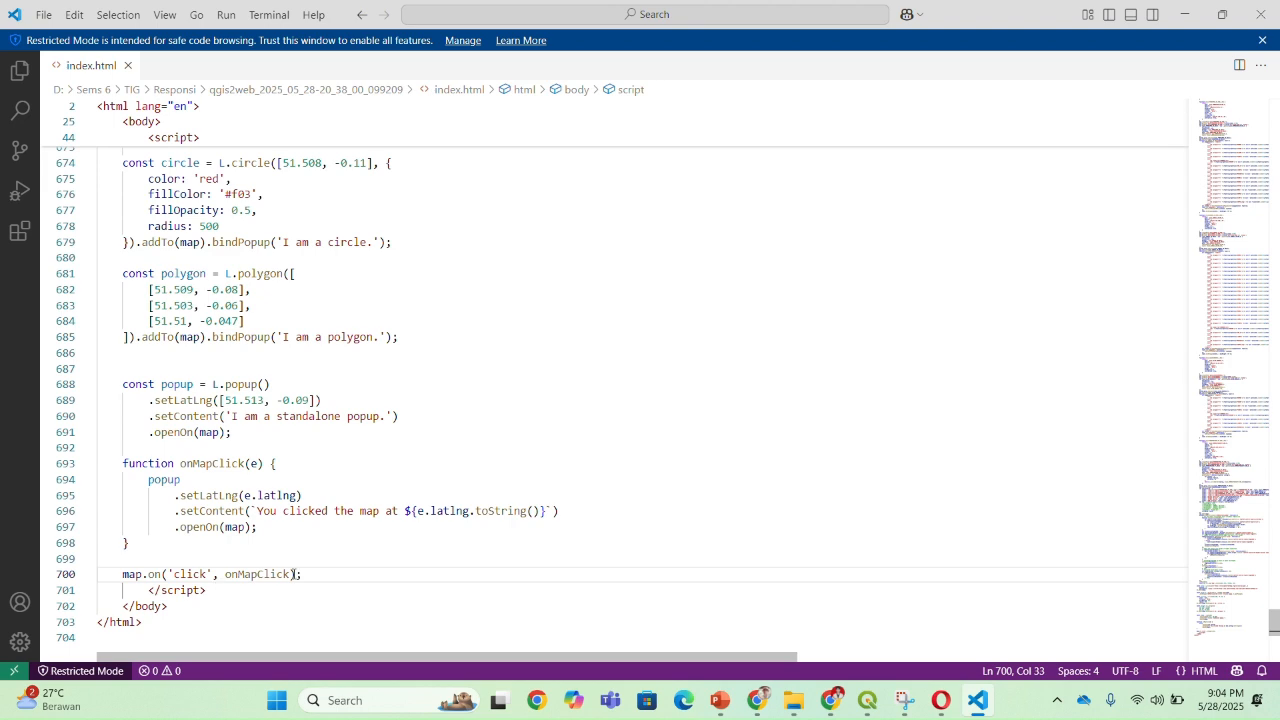
# Indent the whole pasted script block by one level, from the const map line through the map.on line
pyautogui.moveTo(310, 574); pyautogui.dragTo(143, 342)
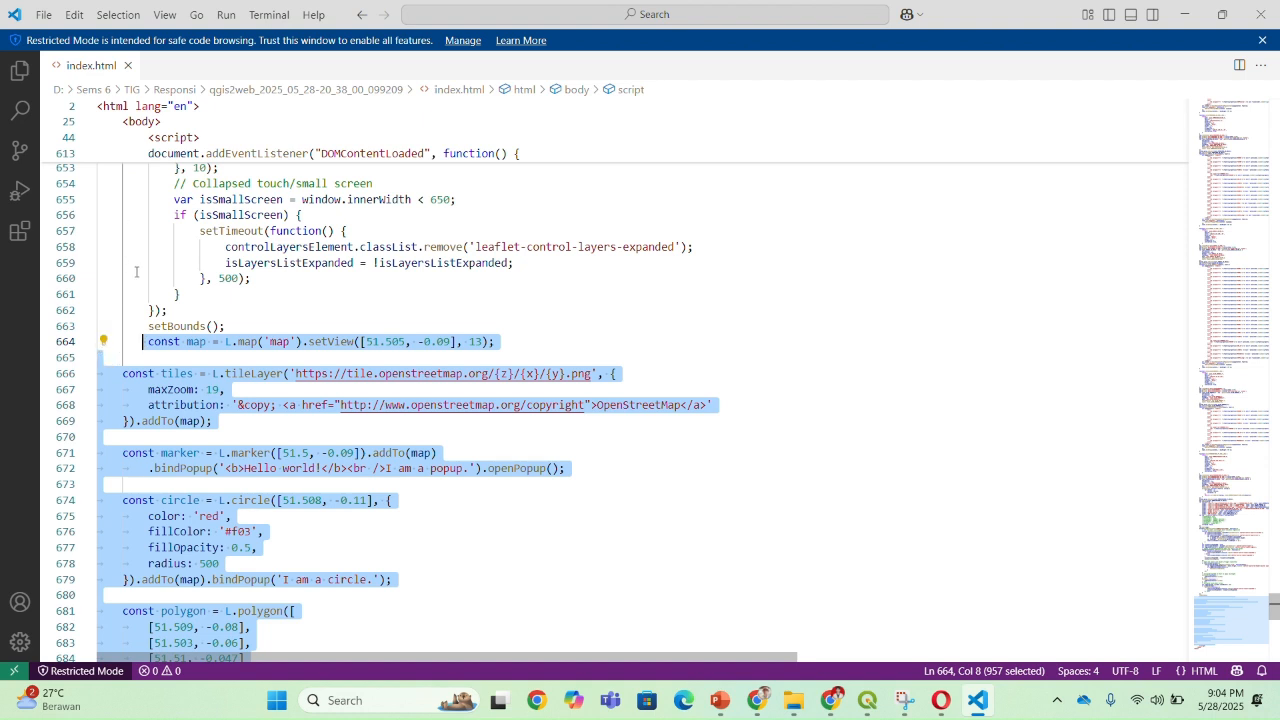
pyautogui.press('Tab')
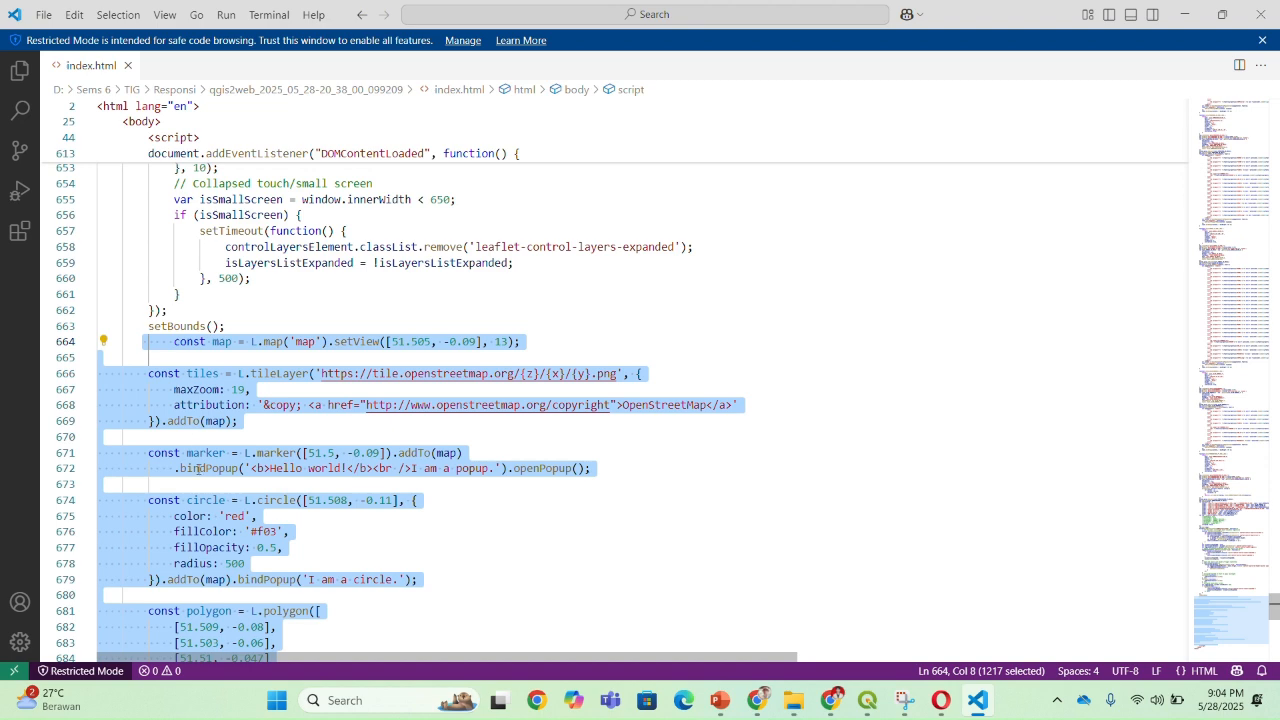
pyautogui.scroll(-6, 210, 476)
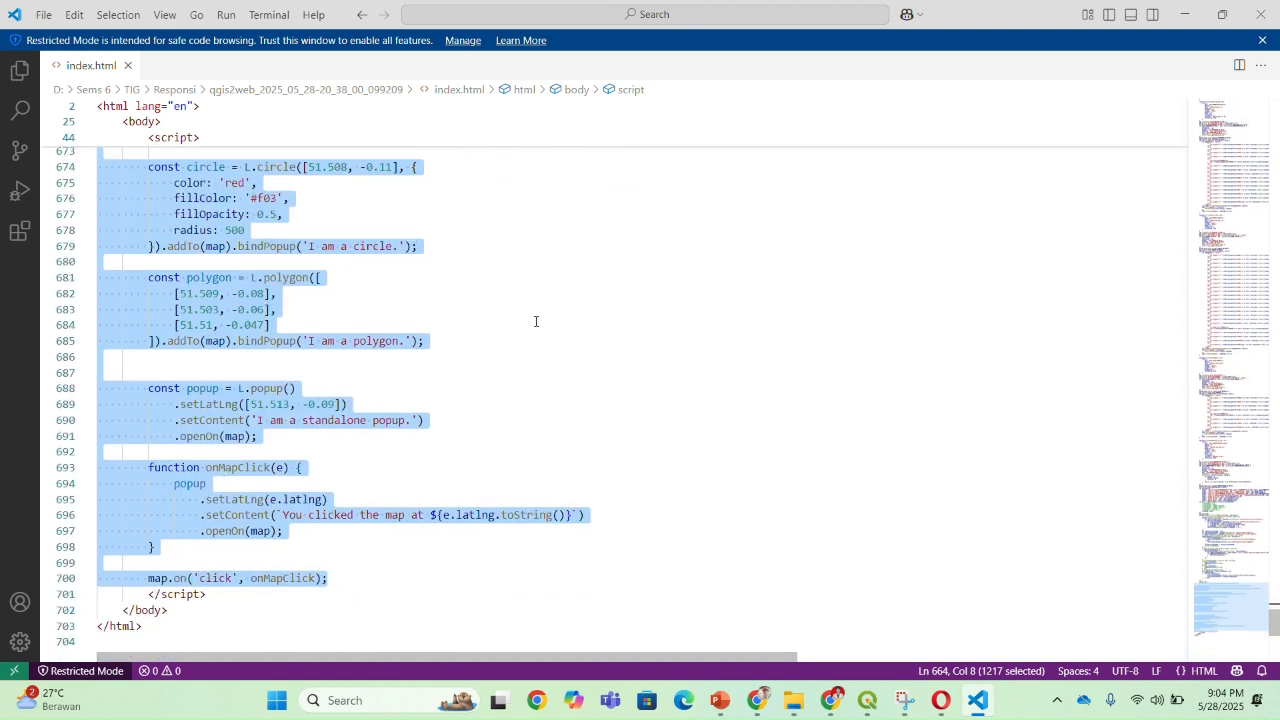
pyautogui.click(196, 376)
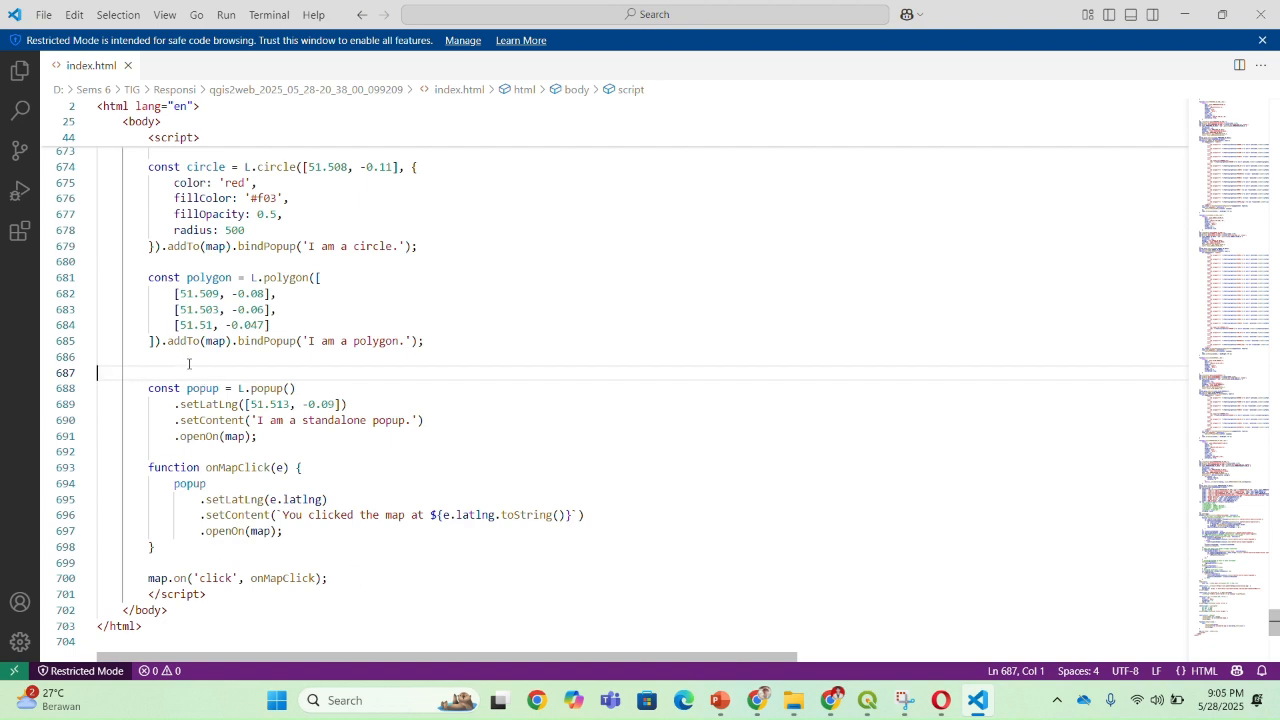
pyautogui.scroll(4, 188, 363)
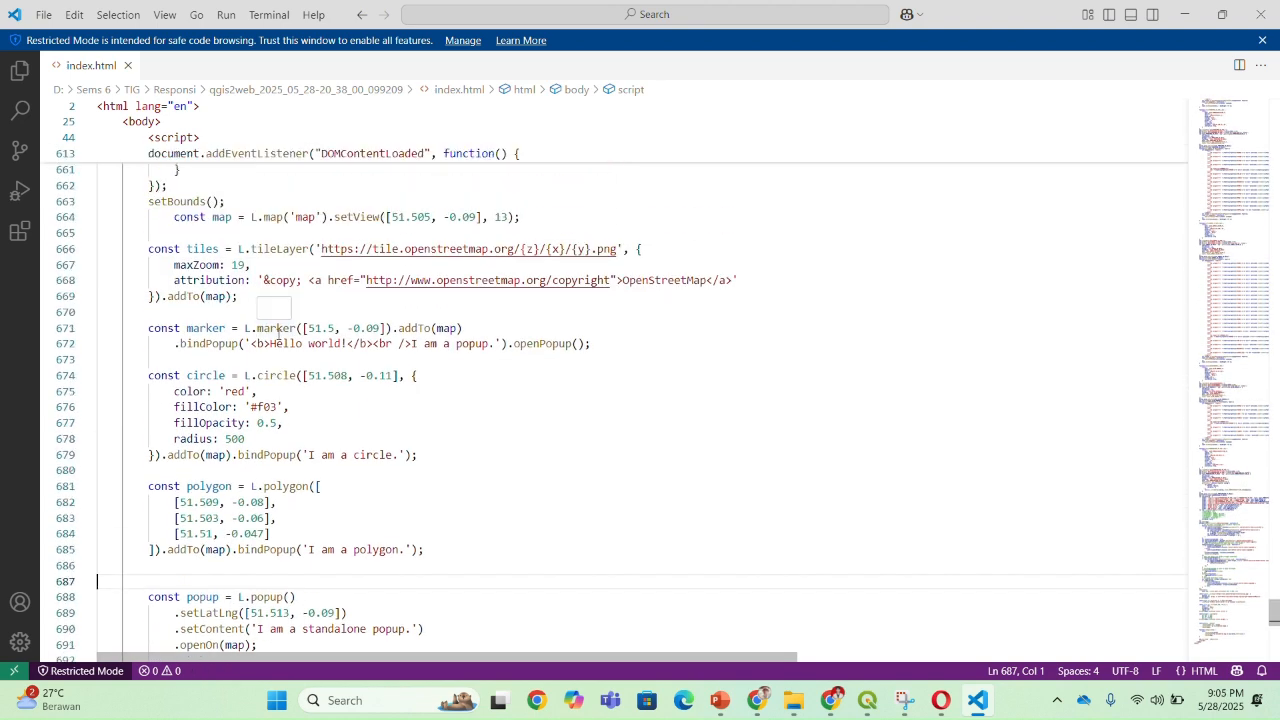
pyautogui.scroll(4, 278, 328)
pyautogui.moveTo(720, 700)
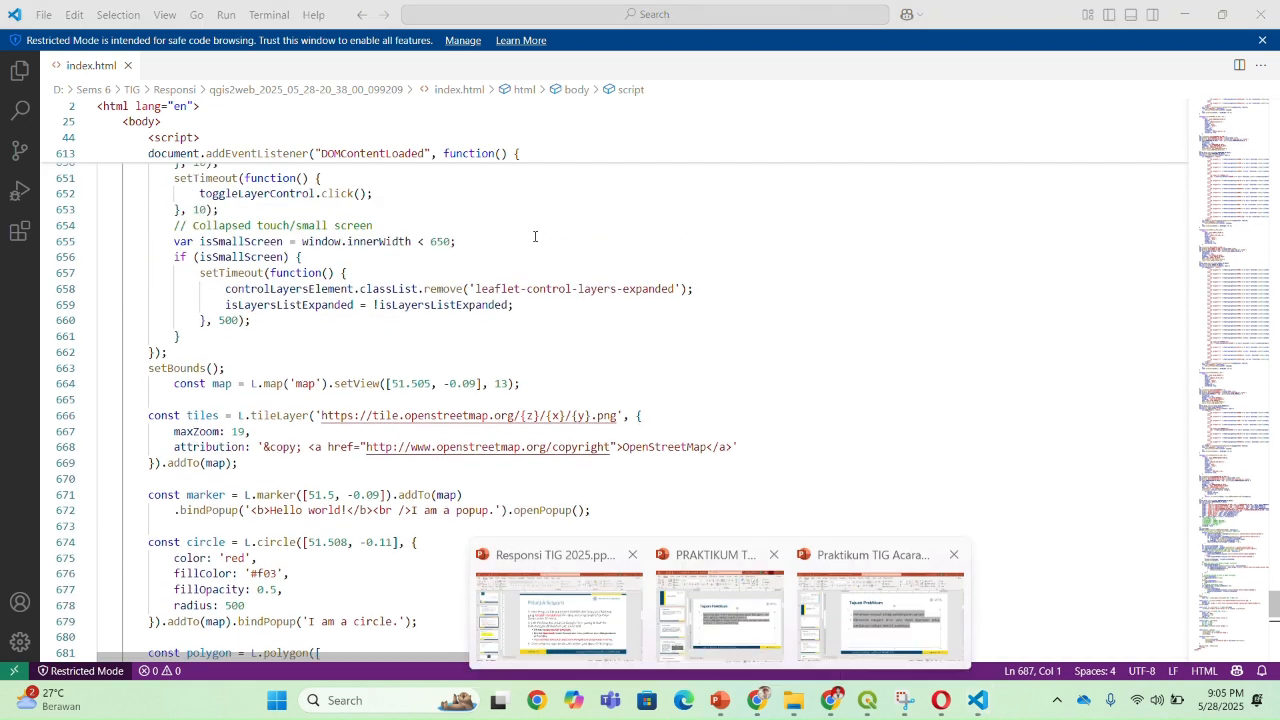
pyautogui.click(719, 321)
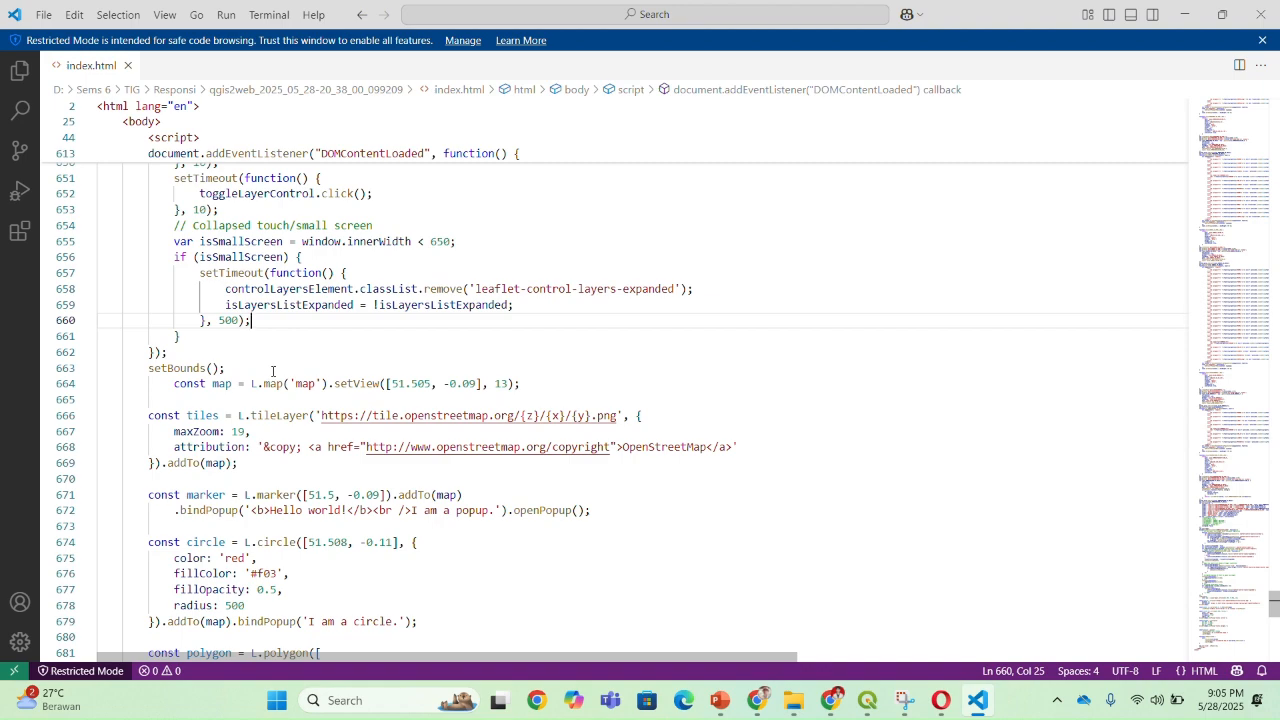
pyautogui.scroll(-1, 272, 371)
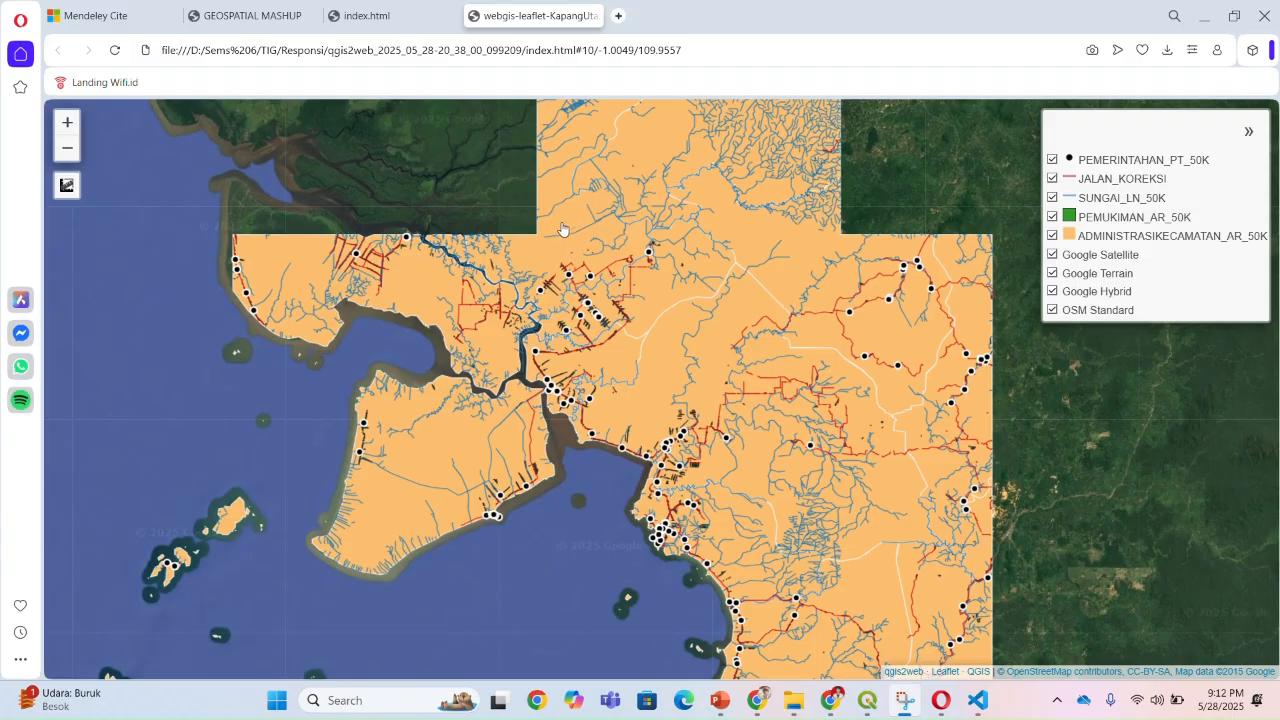
pyautogui.moveTo(61, 190)
pyautogui.click(105, 216)
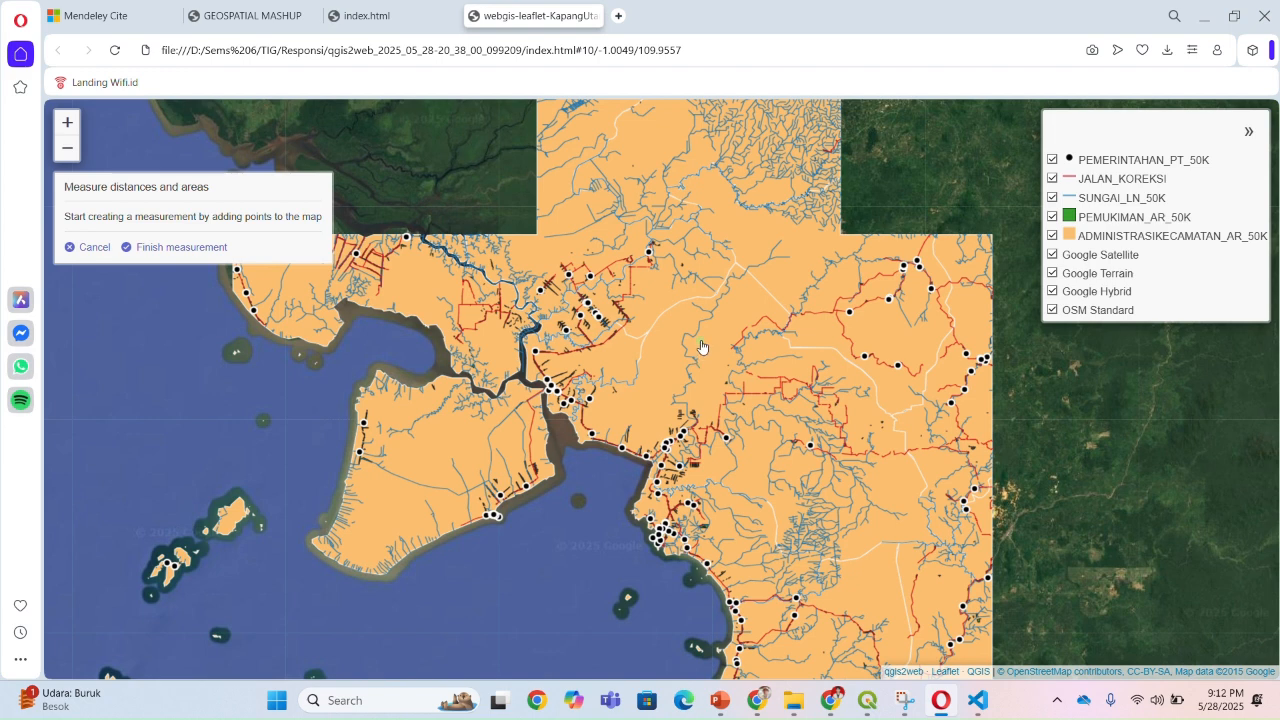
pyautogui.click(440, 451)
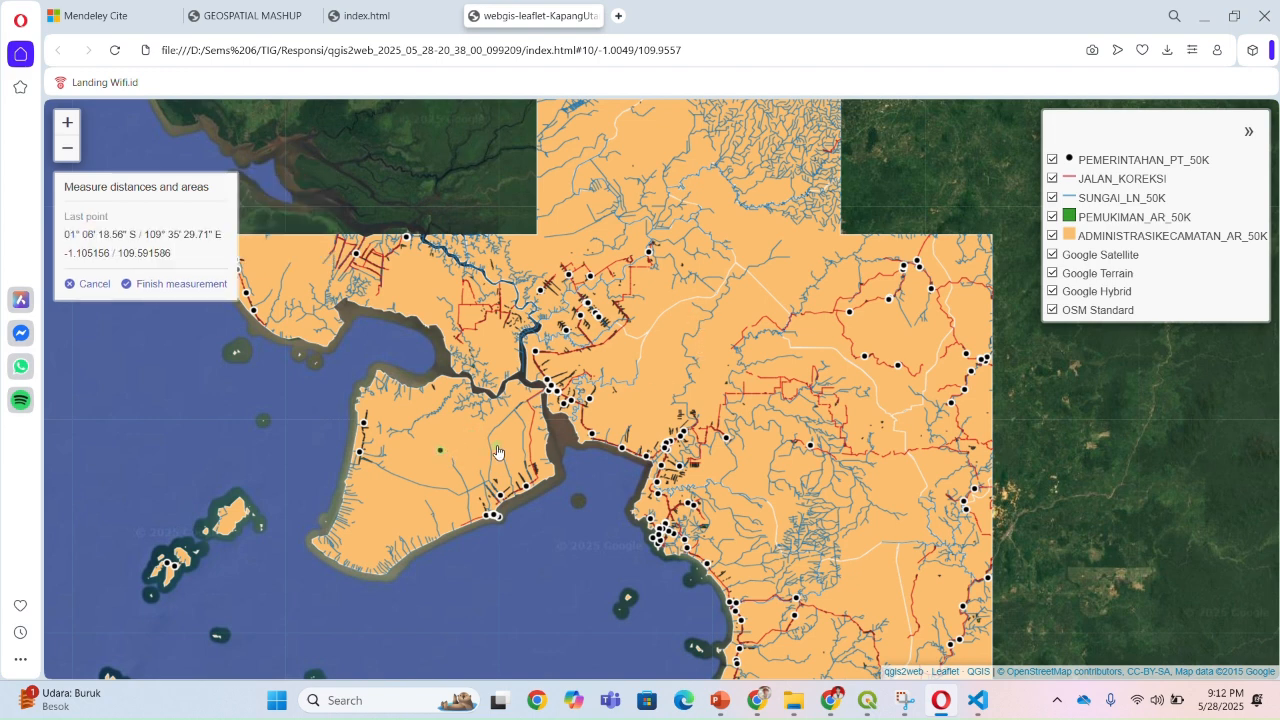
pyautogui.click(91, 285)
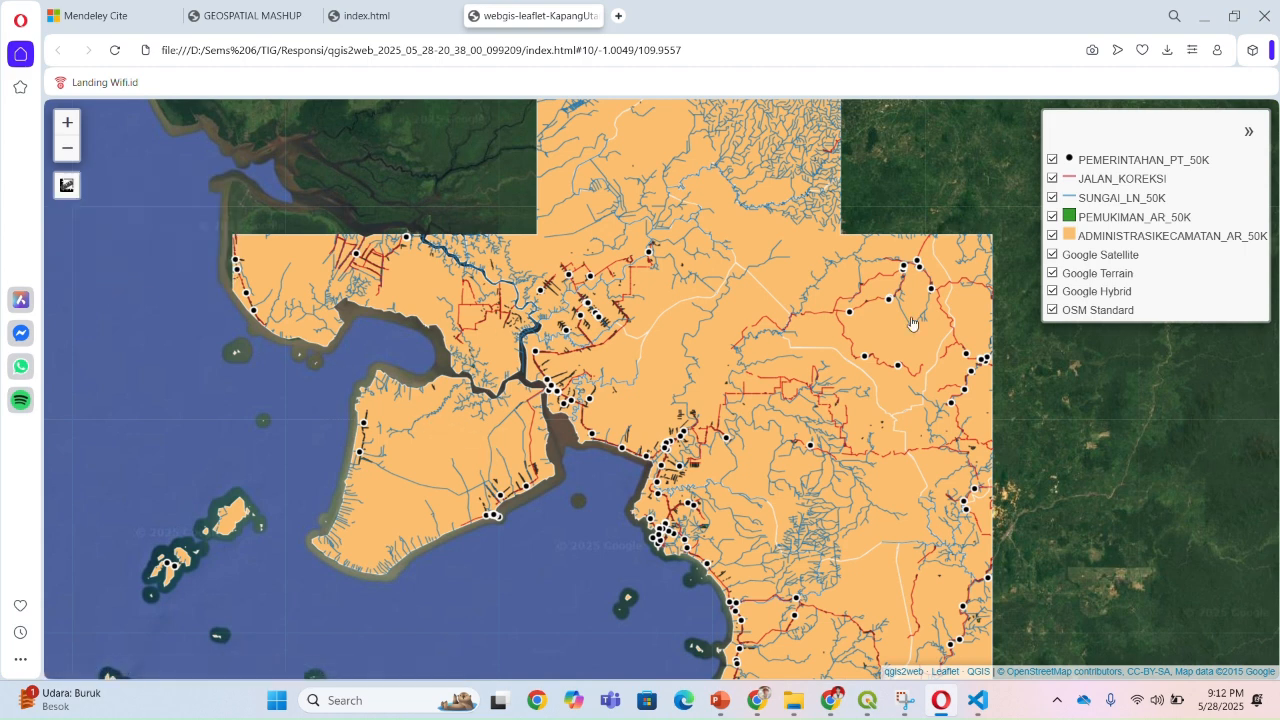
pyautogui.click(735, 247)
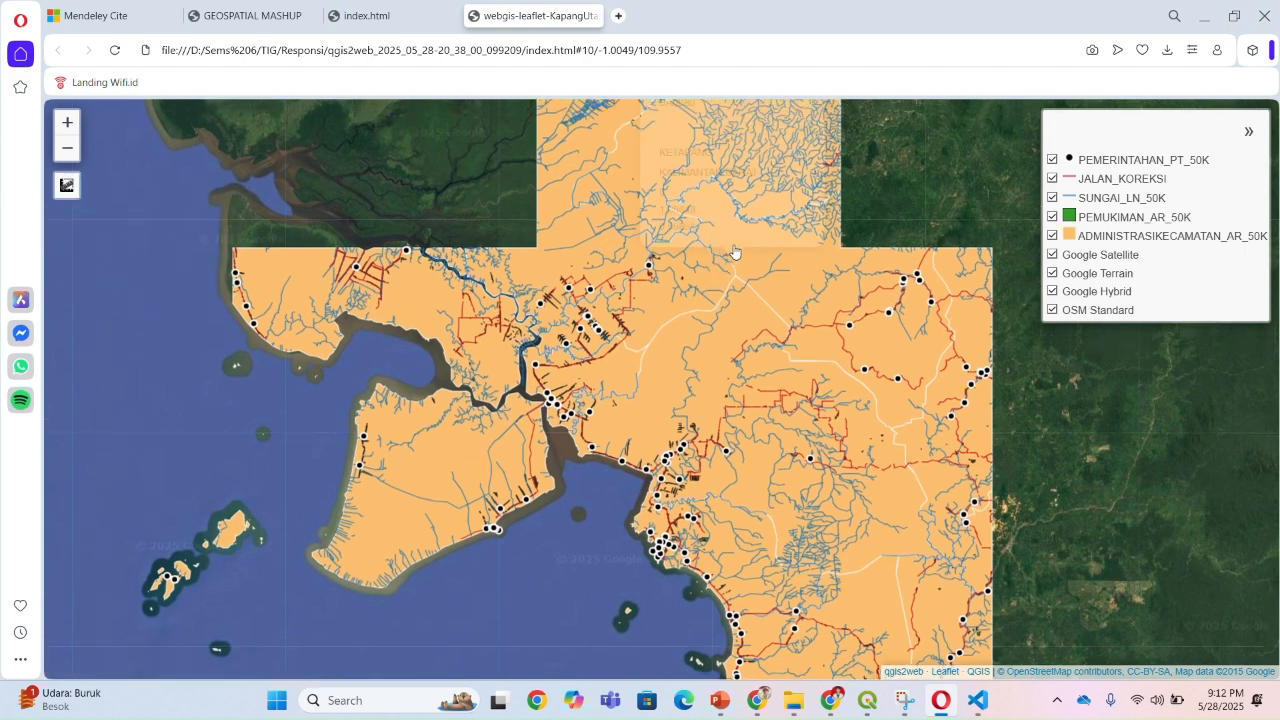
pyautogui.click(813, 113)
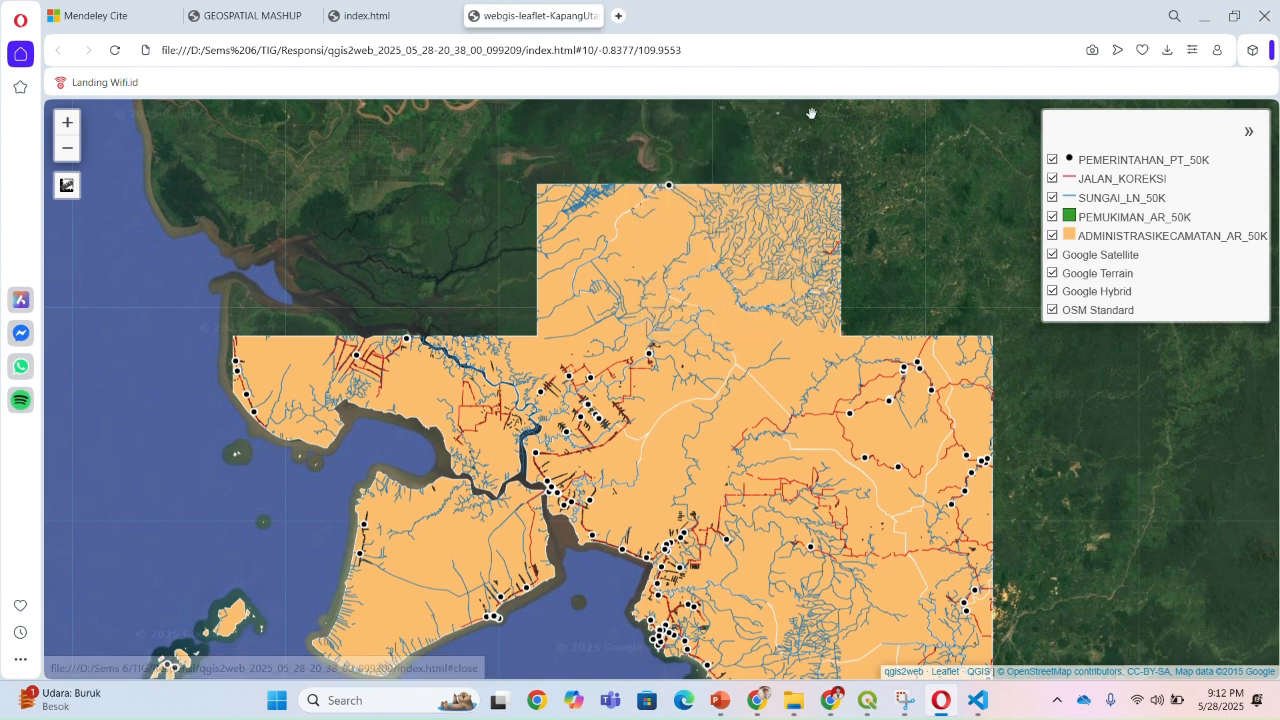
# Start a new measurement on the web map and place a point in the northern orange district area to read its coordinates
pyautogui.moveTo(73, 190)
pyautogui.click(75, 216)
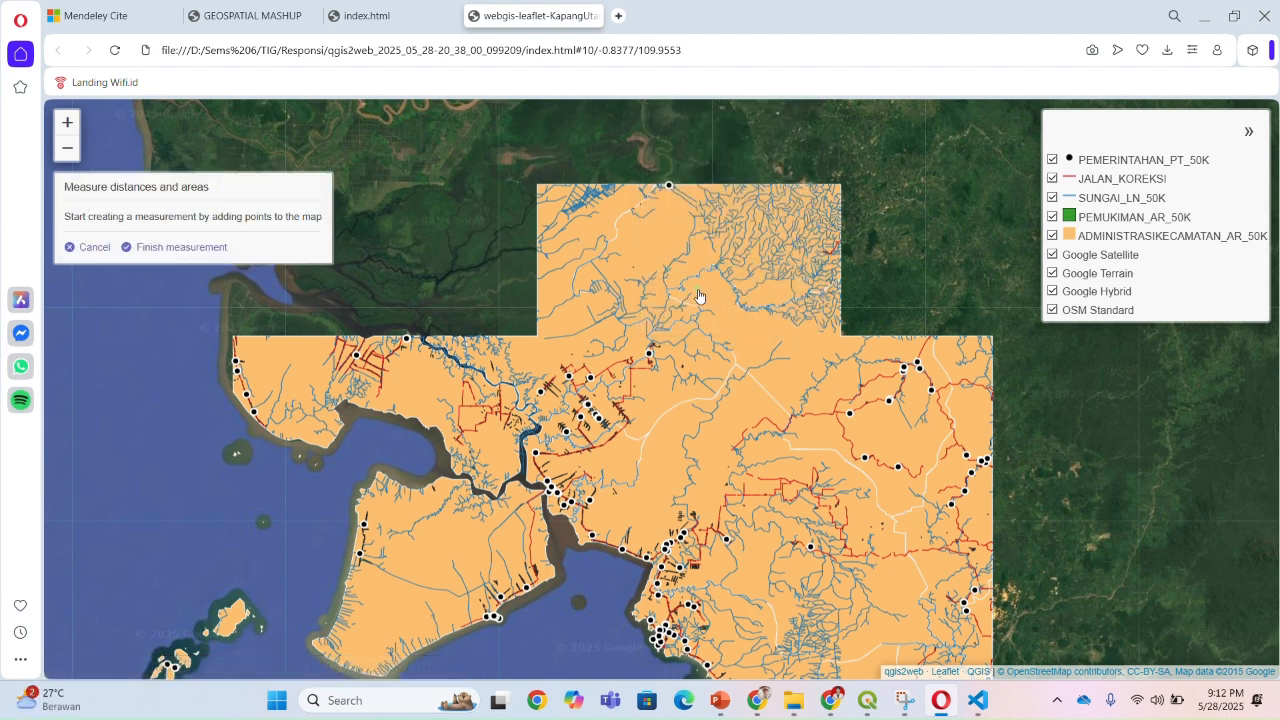
pyautogui.click(729, 319)
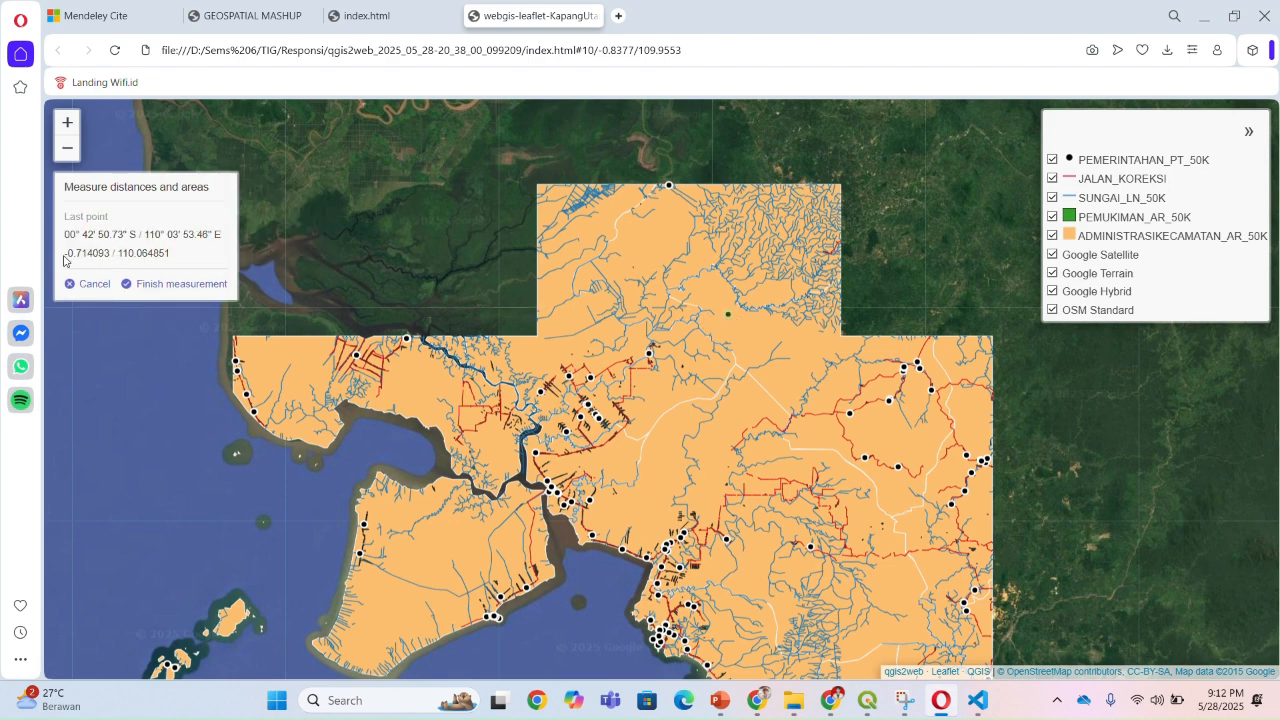
pyautogui.moveTo(63, 259)
pyautogui.mouseDown()
pyautogui.moveTo(87, 265)
pyautogui.moveTo(77, 255)
pyautogui.mouseUp()
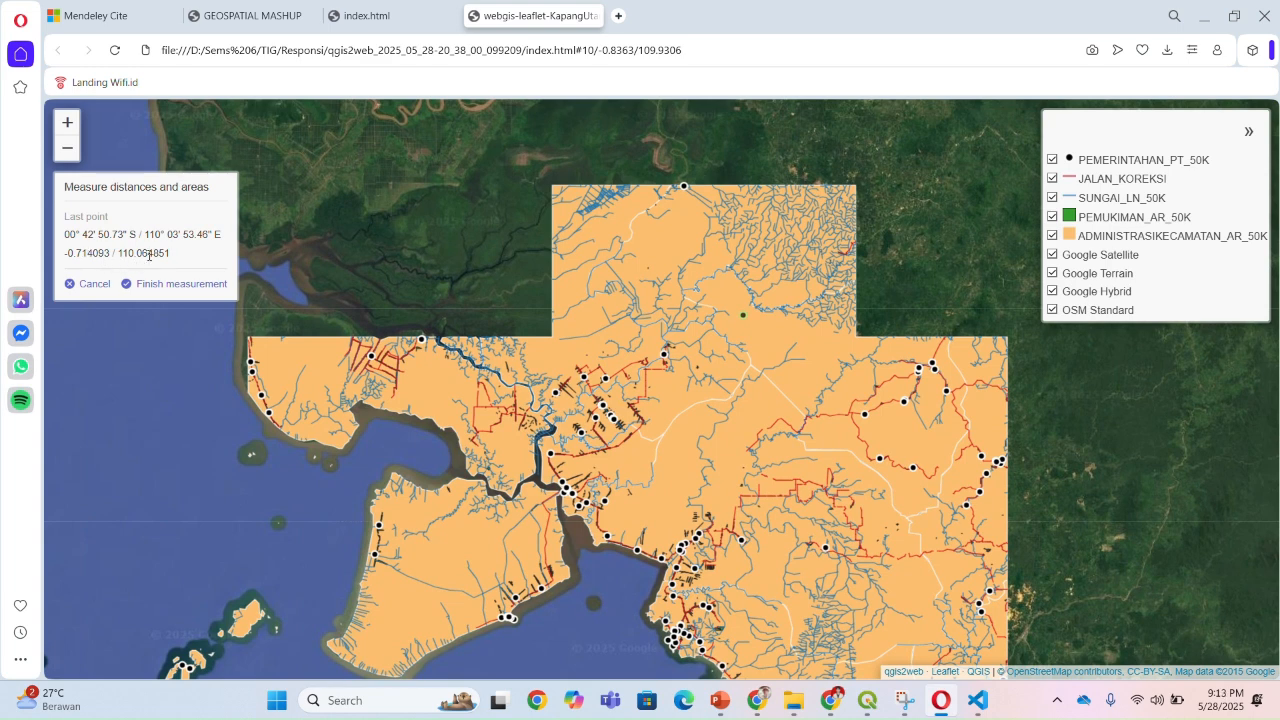
pyautogui.moveTo(169, 254)
pyautogui.mouseDown()
pyautogui.moveTo(136, 255)
pyautogui.moveTo(158, 250)
pyautogui.mouseUp()
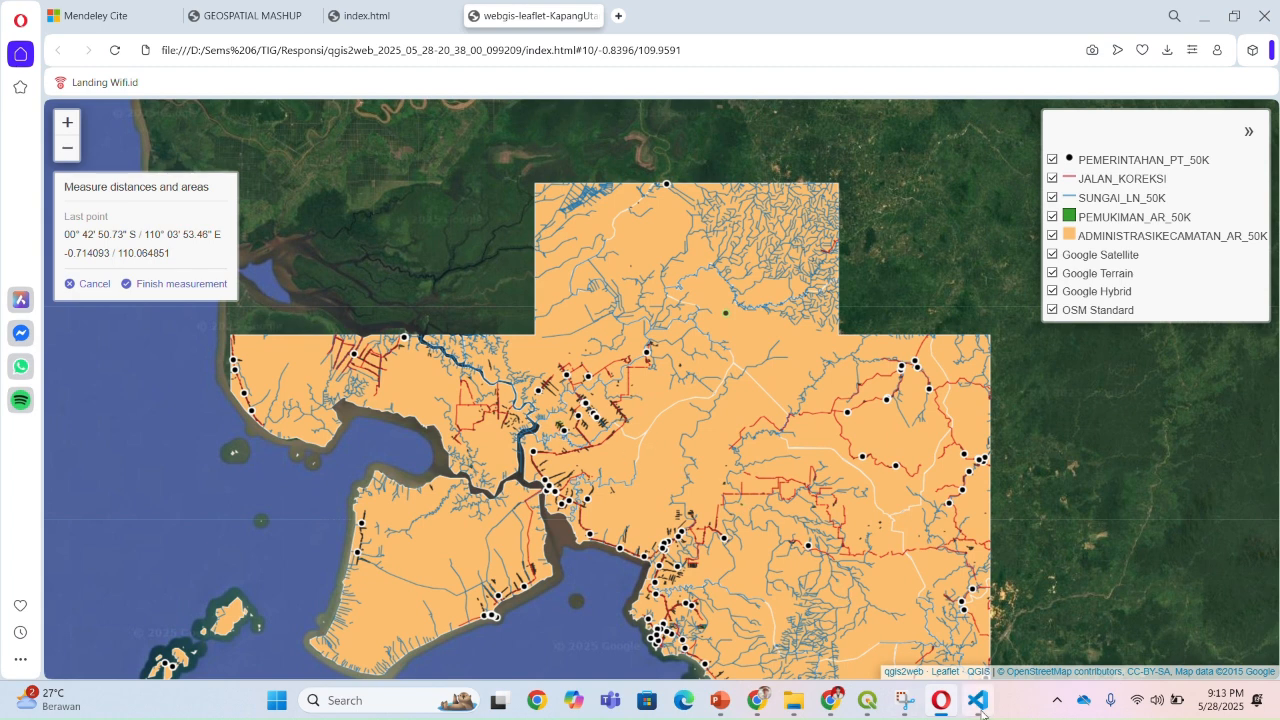
# Switch to Visual Studio Code and delete the coordinates inside the L.marker brackets
pyautogui.moveTo(982, 713)
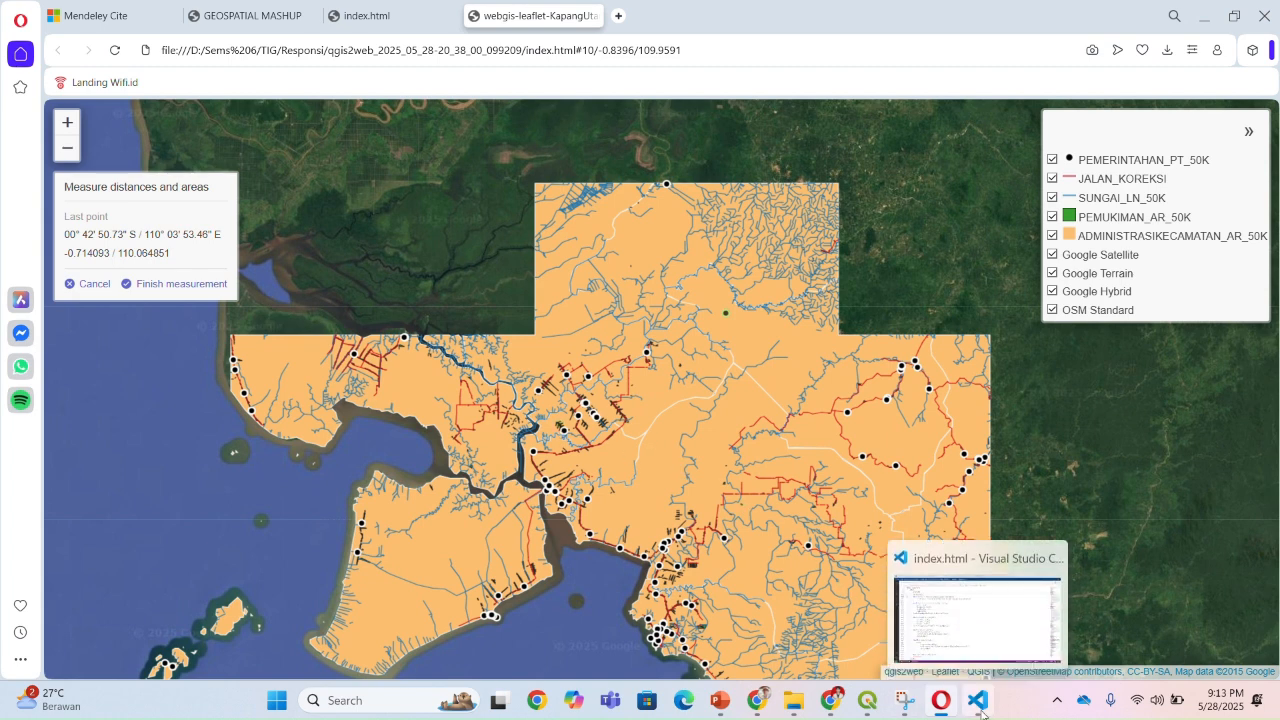
pyautogui.click(996, 629)
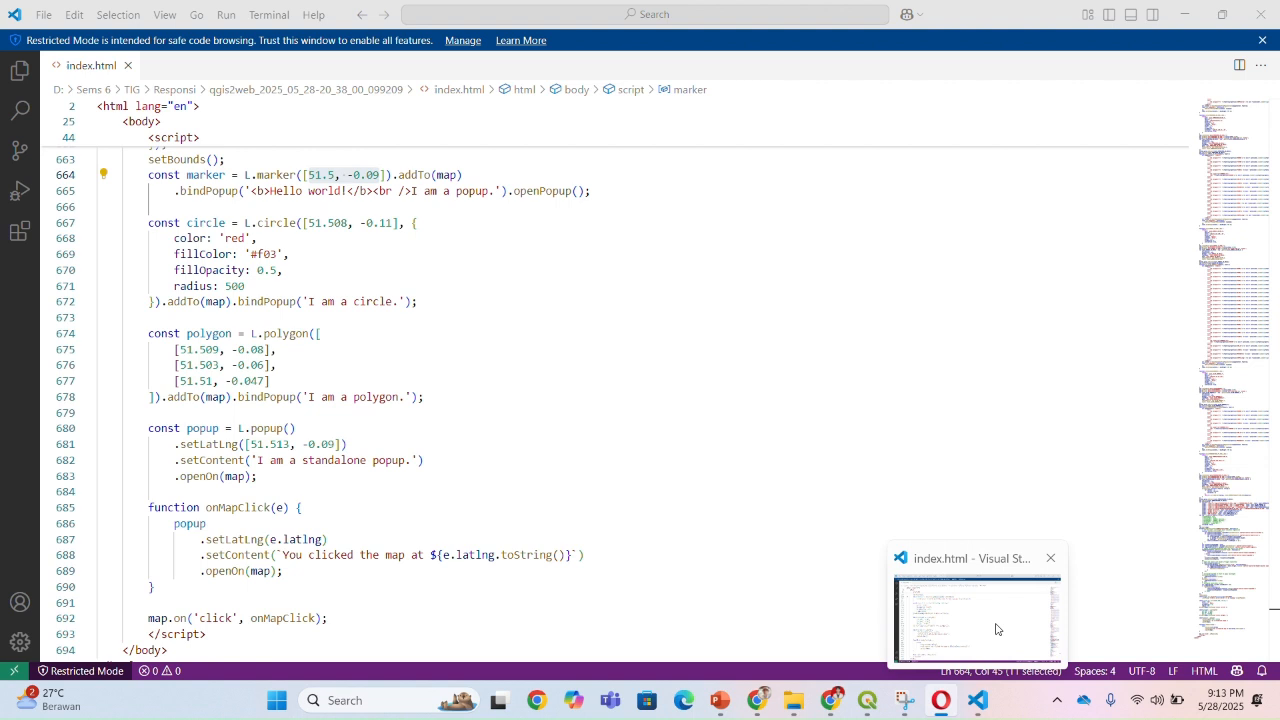
pyautogui.press('BackSpace')
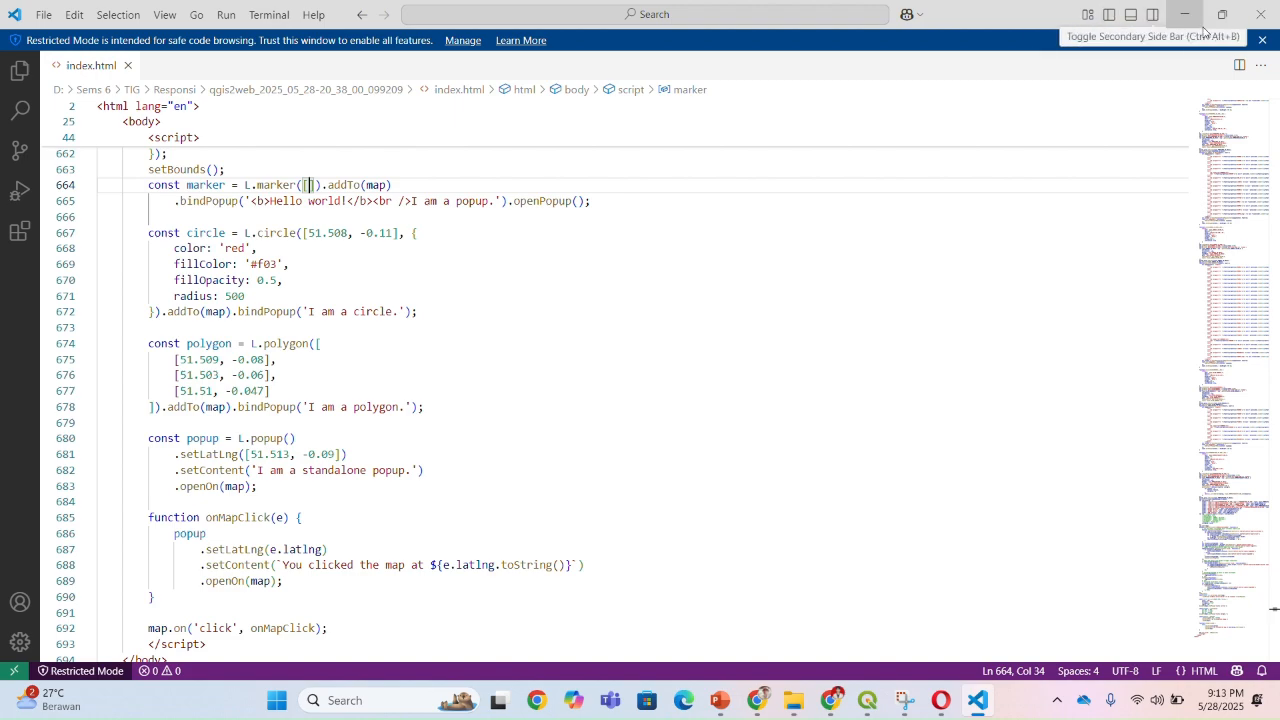
# Arrange the windows side by side, with the web map in Opera next to Visual Studio Code
pyautogui.moveTo(1222, 14)
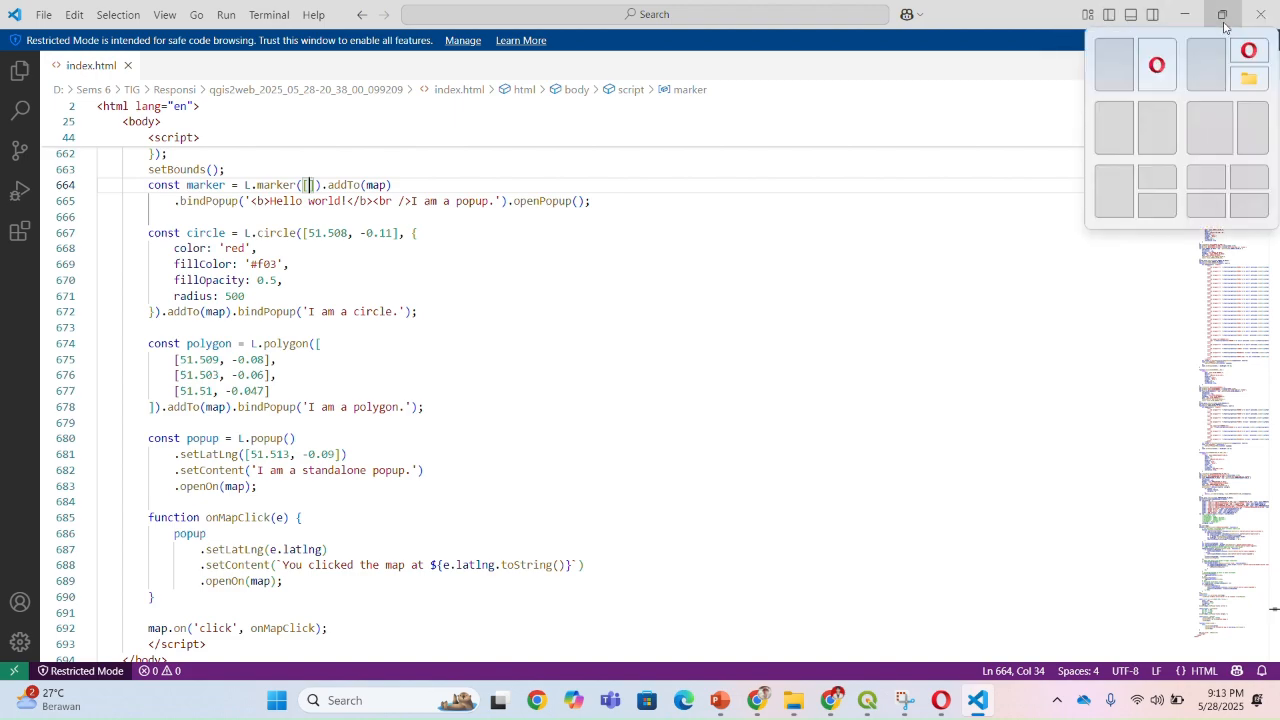
pyautogui.click(1160, 120)
pyautogui.click(164, 221)
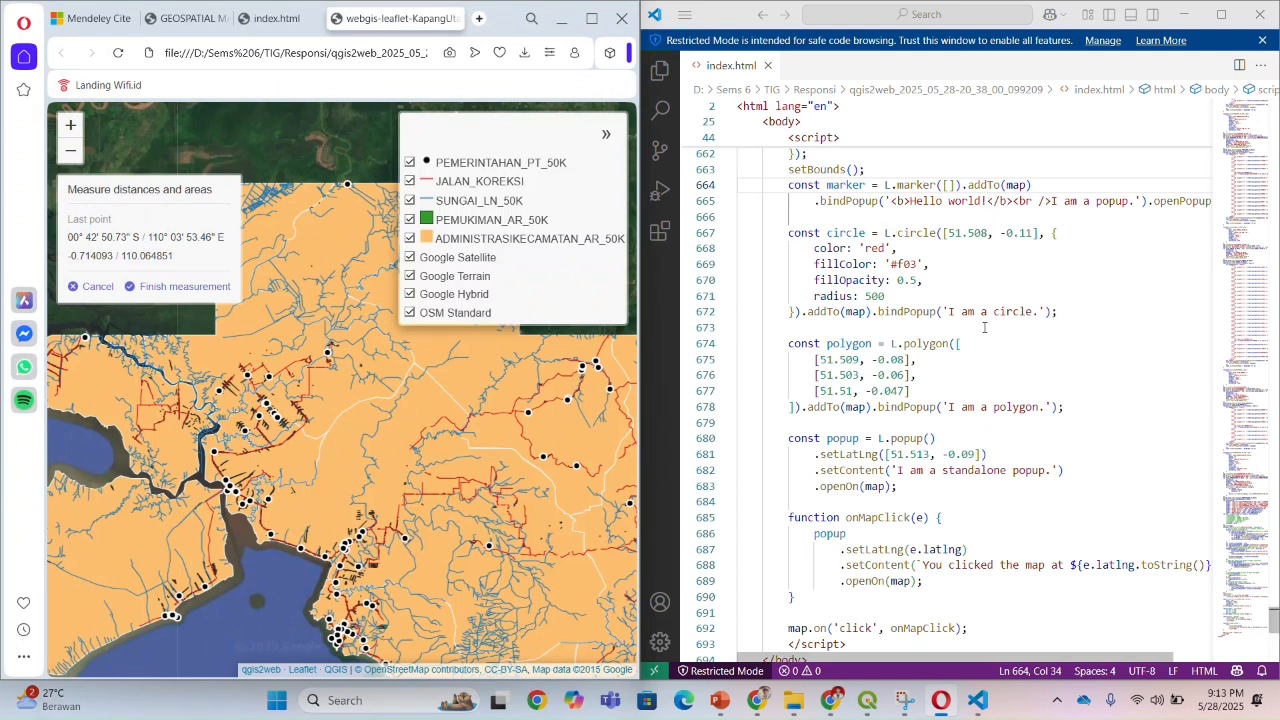
# Enter the measured point's coordinates -0.714093, 110.064851 inside the empty L.marker brackets
pyautogui.scroll(1, 985, 341)
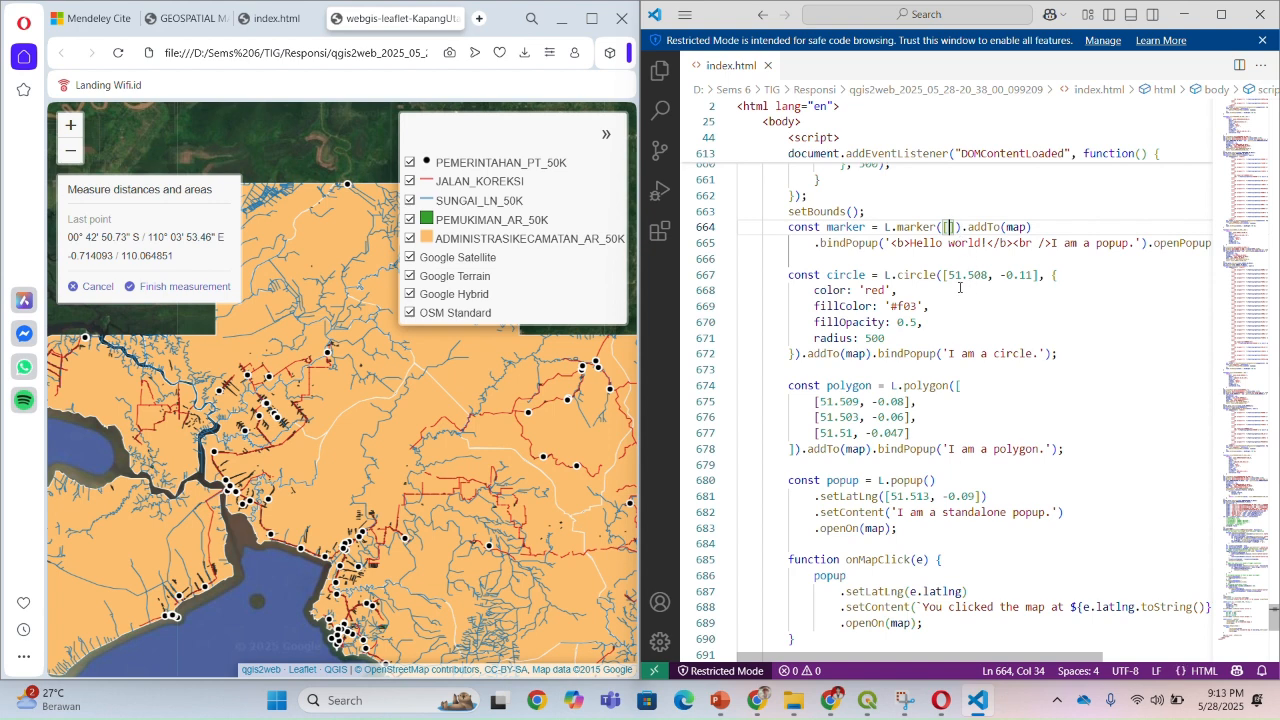
pyautogui.write('-')
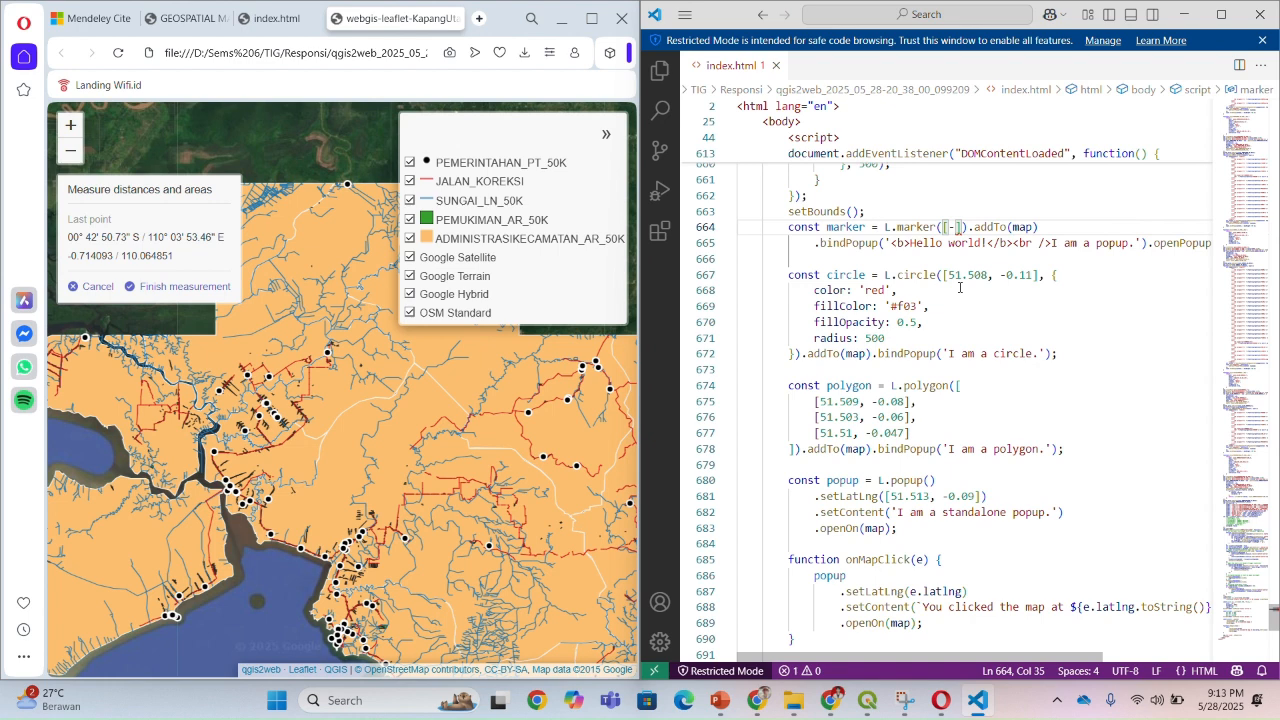
pyautogui.write('0')
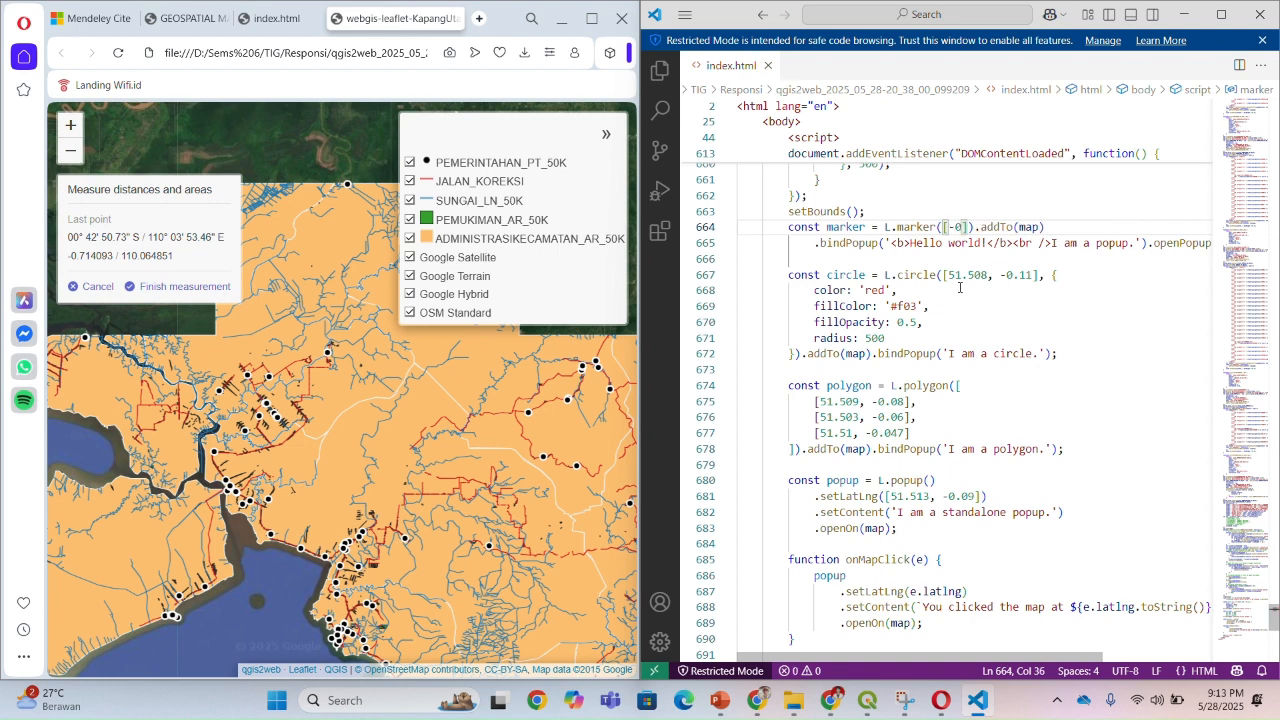
pyautogui.write('.')
pyautogui.write('7')
pyautogui.write('140')
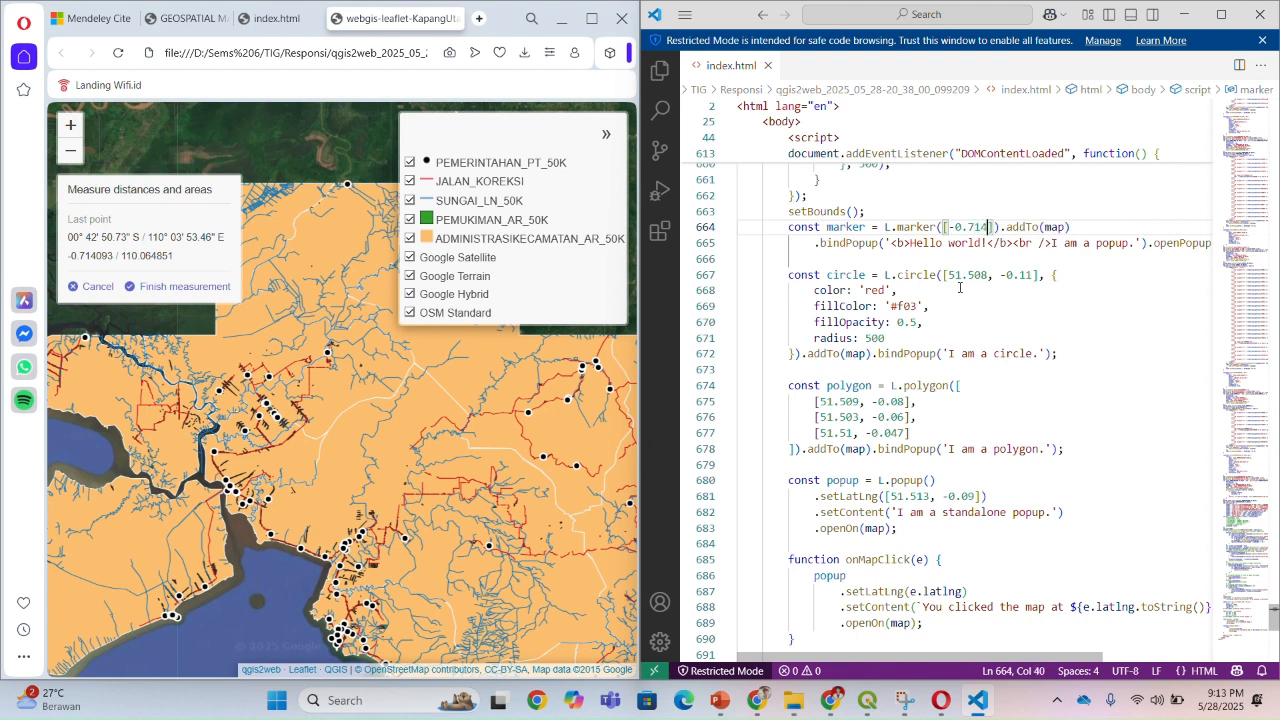
pyautogui.write('93')
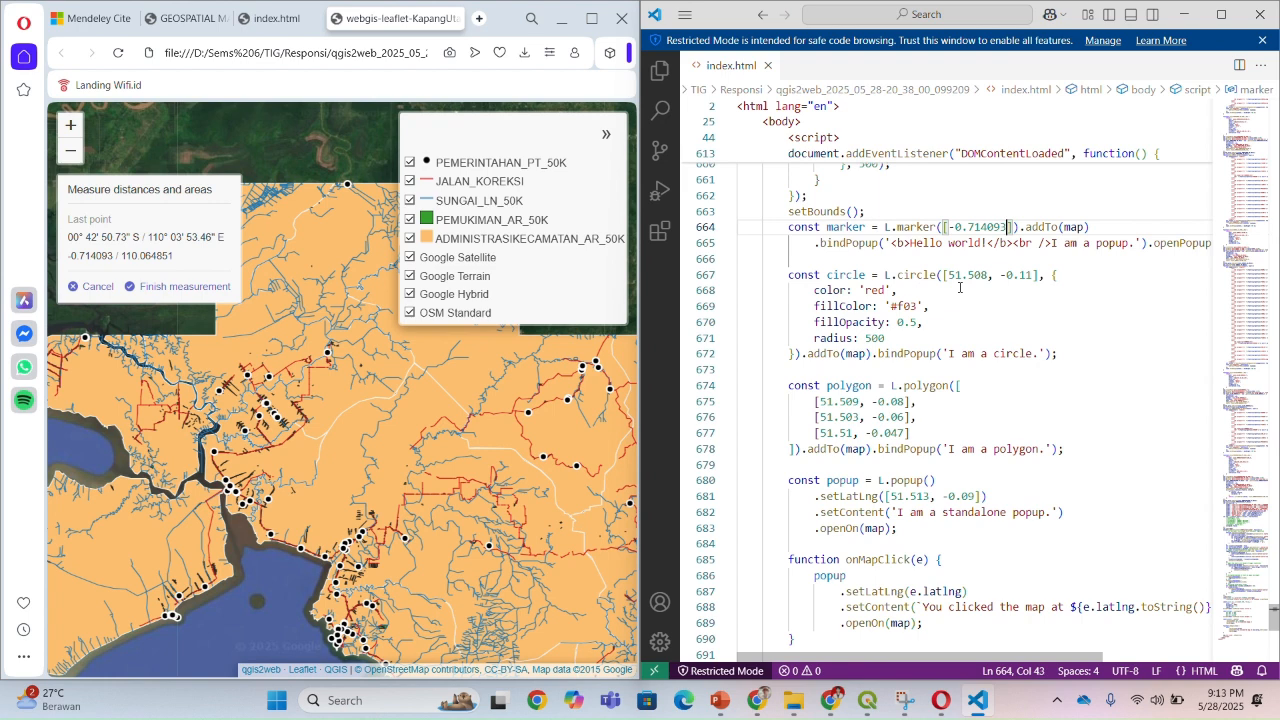
pyautogui.write(', 110')
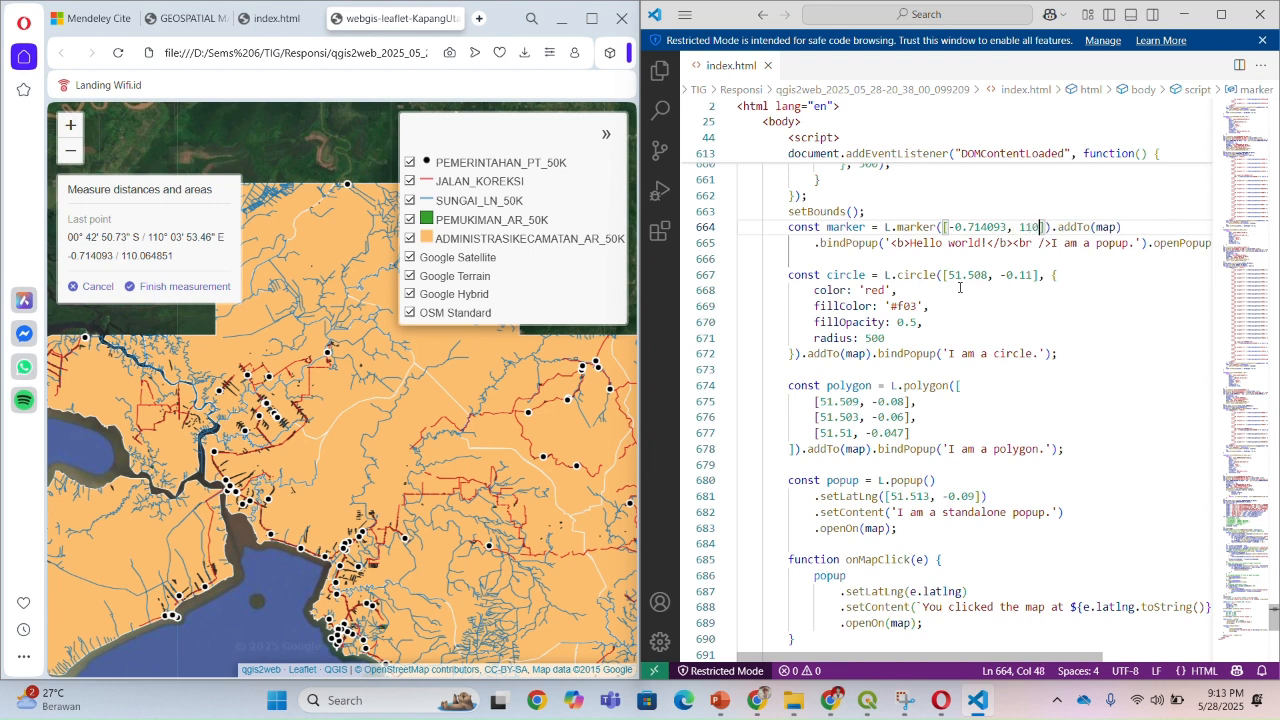
pyautogui.write('.0')
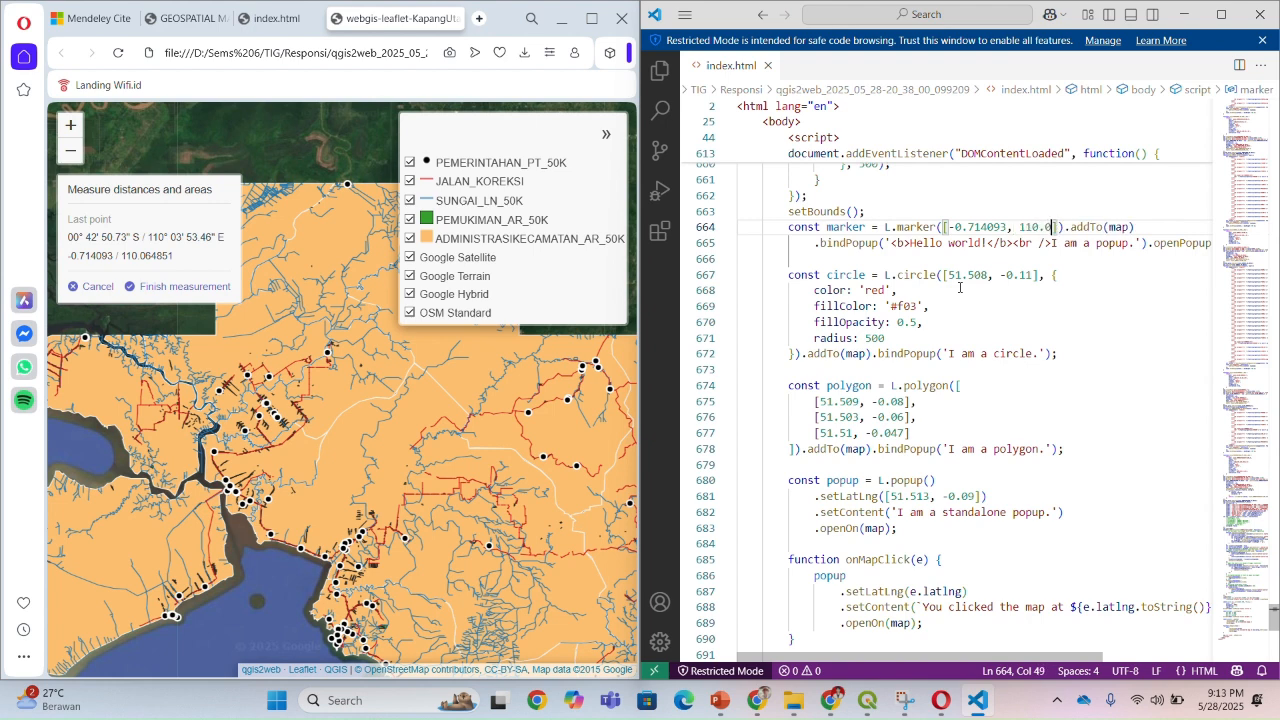
pyautogui.write('64851')
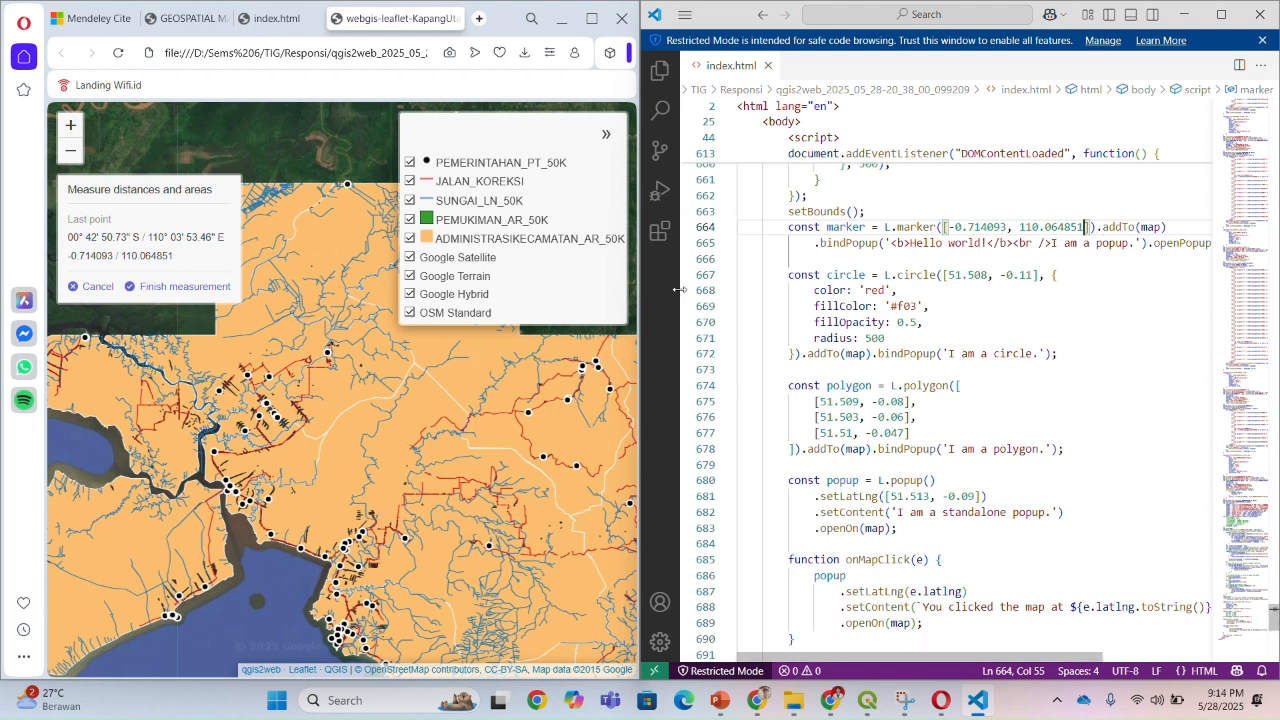
# Cancel the current measurement and measure a new inland point in the southern part of the map for the circle's coordinates
pyautogui.click(1033, 275)
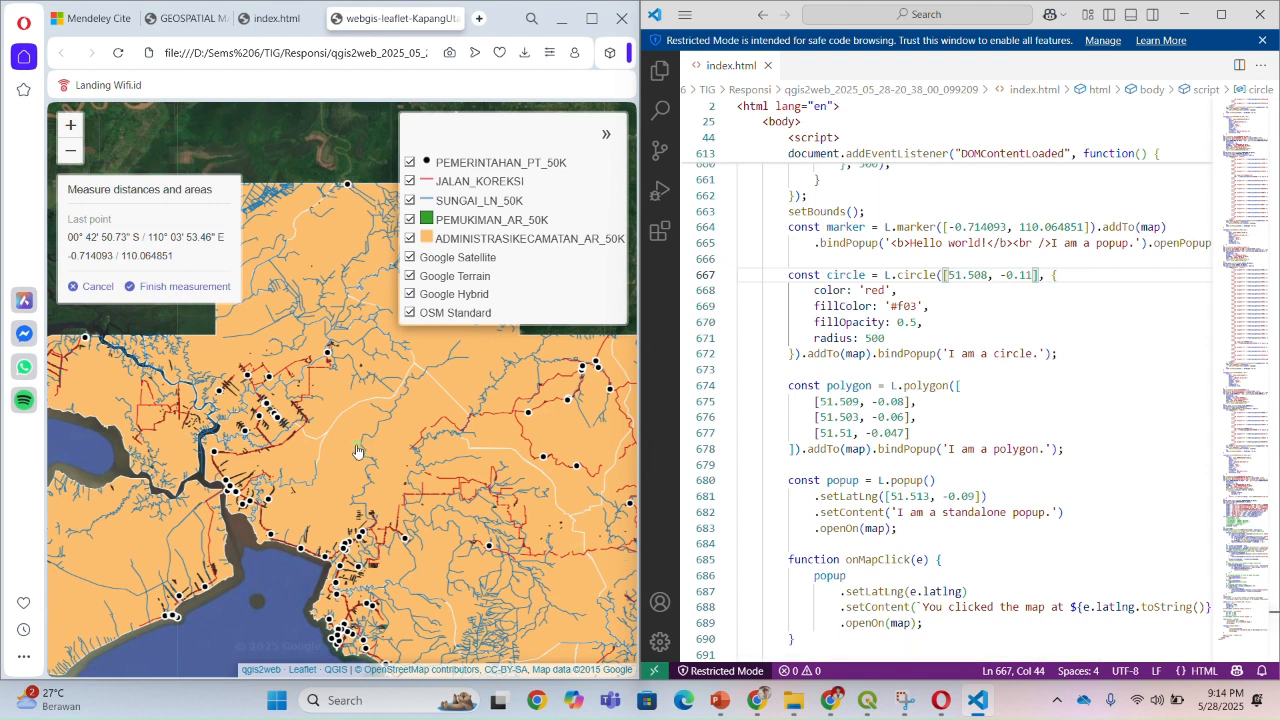
pyautogui.click(92, 286)
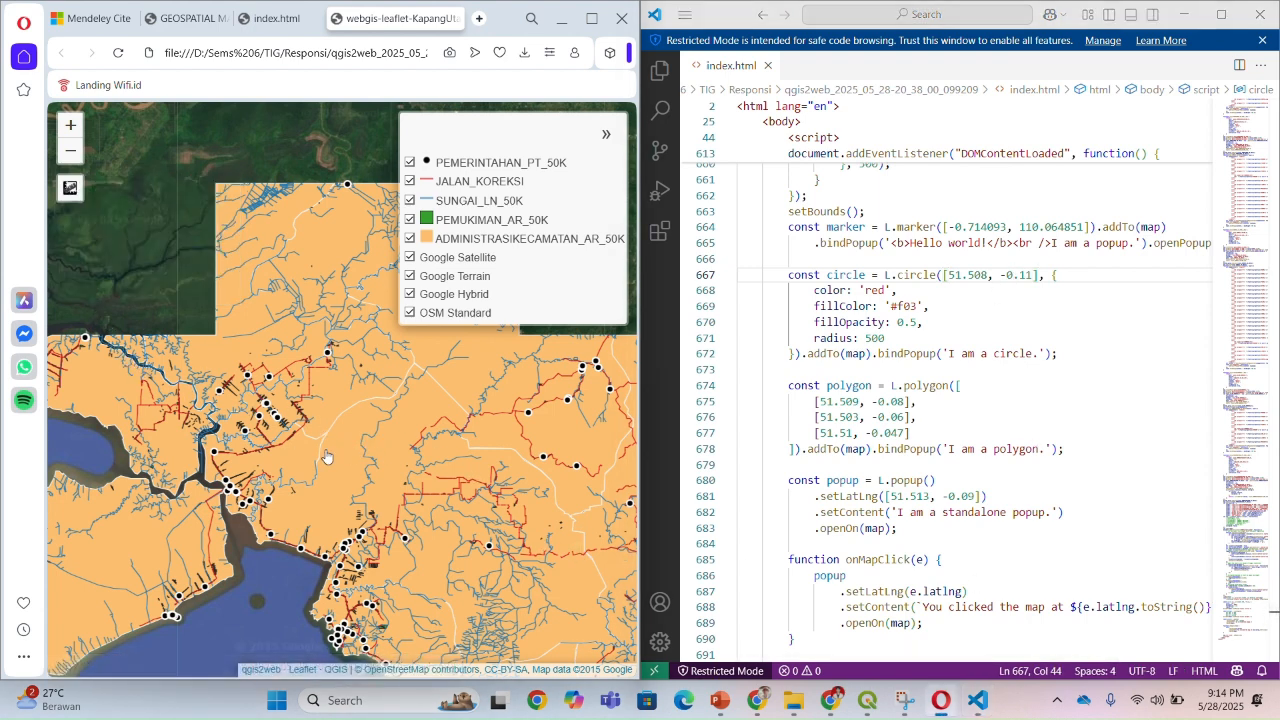
pyautogui.moveTo(325, 456); pyautogui.dragTo(219, 351)
pyautogui.click(408, 412)
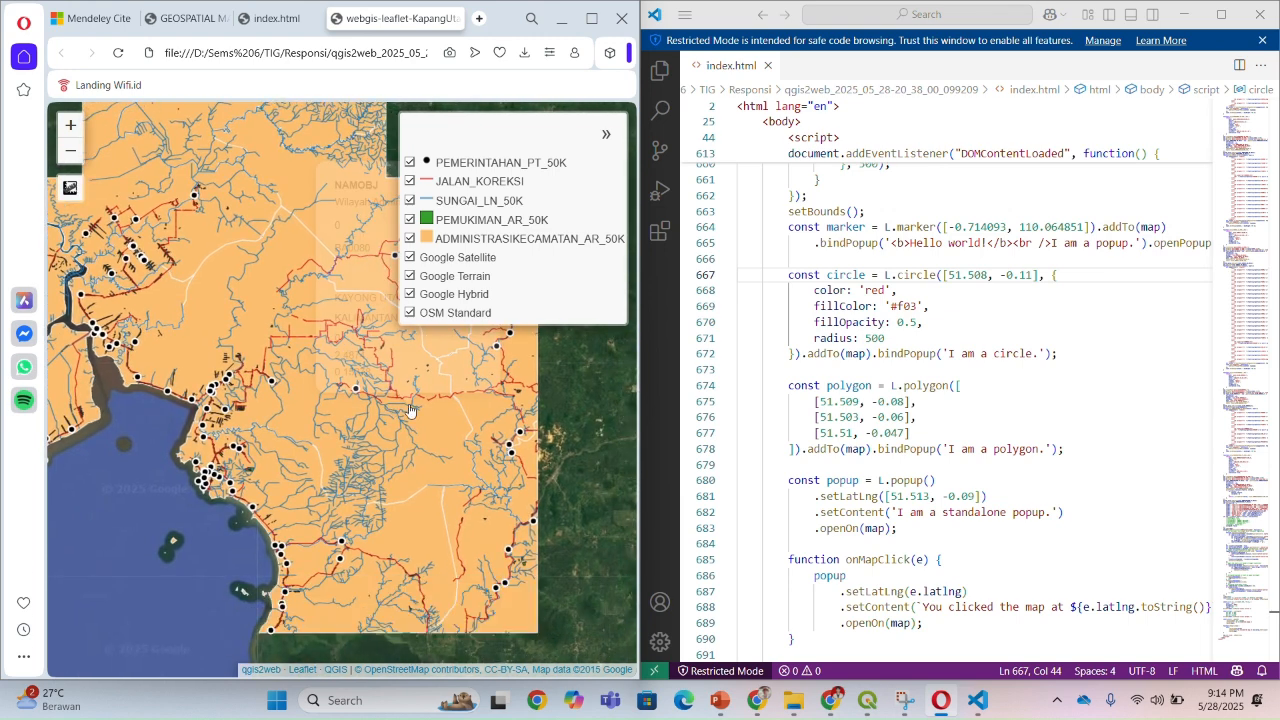
pyautogui.moveTo(70, 189)
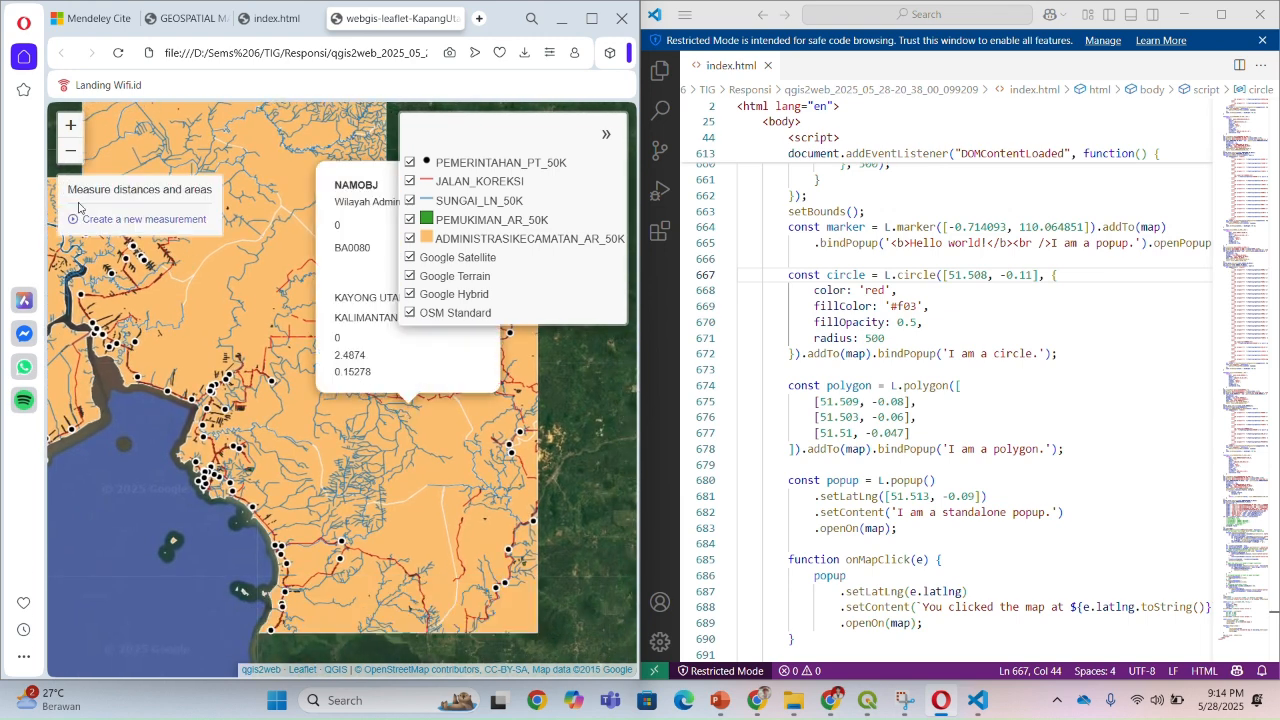
pyautogui.click(140, 219)
pyautogui.click(372, 432)
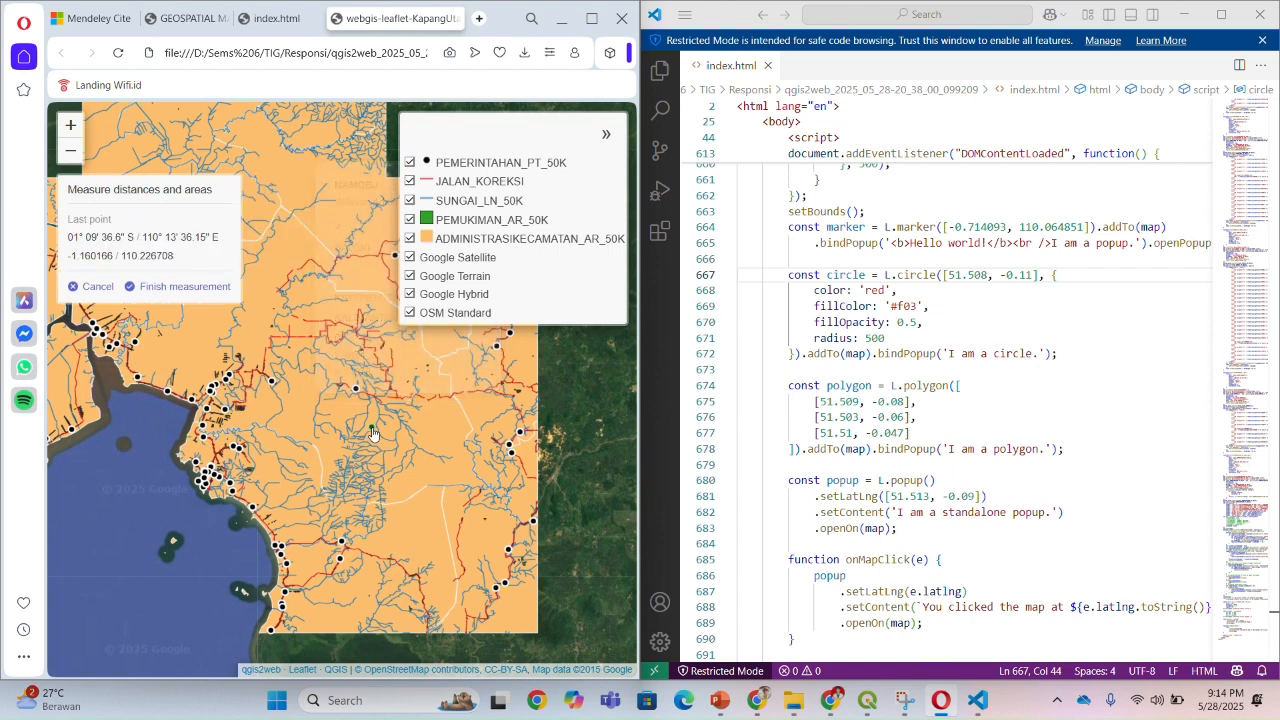
# Replace the latitude inside the L.circle brackets with -1.160166
pyautogui.click(988, 275)
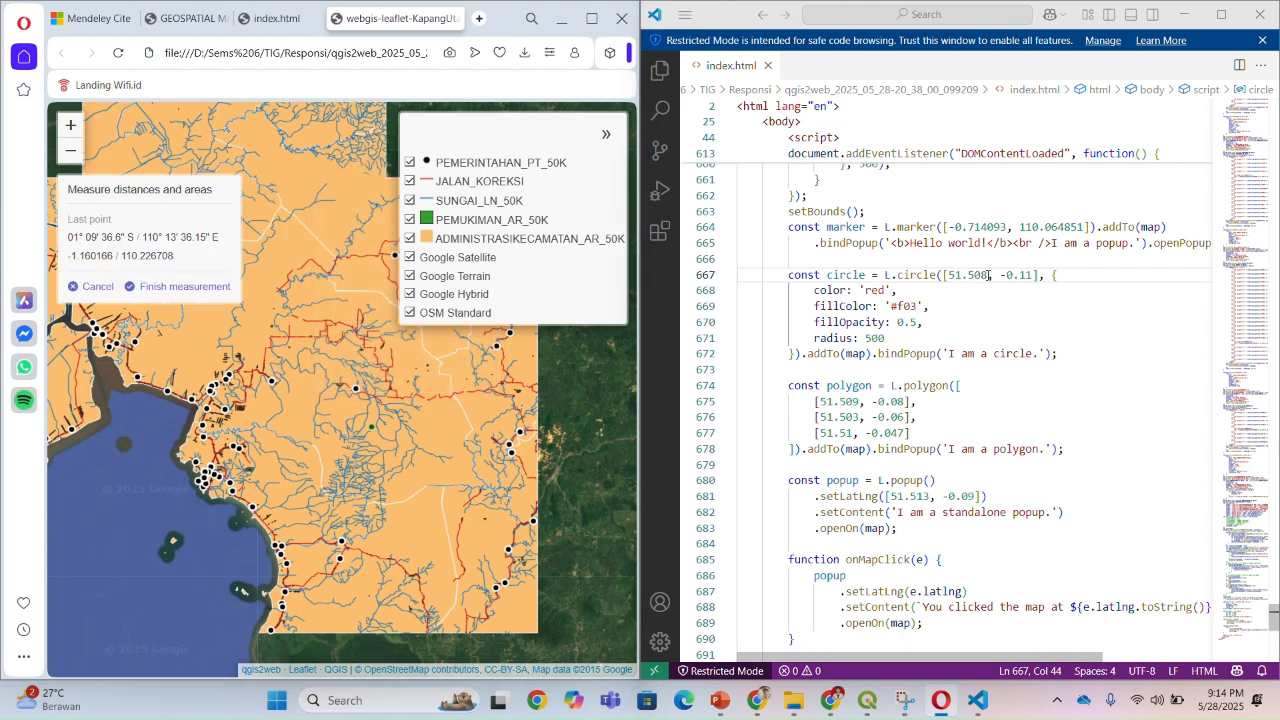
pyautogui.press('BackSpace')
pyautogui.press('BackSpace')
pyautogui.press('BackSpace')
pyautogui.press('BackSpace')
pyautogui.press('BackSpace')
pyautogui.press('BackSpace')
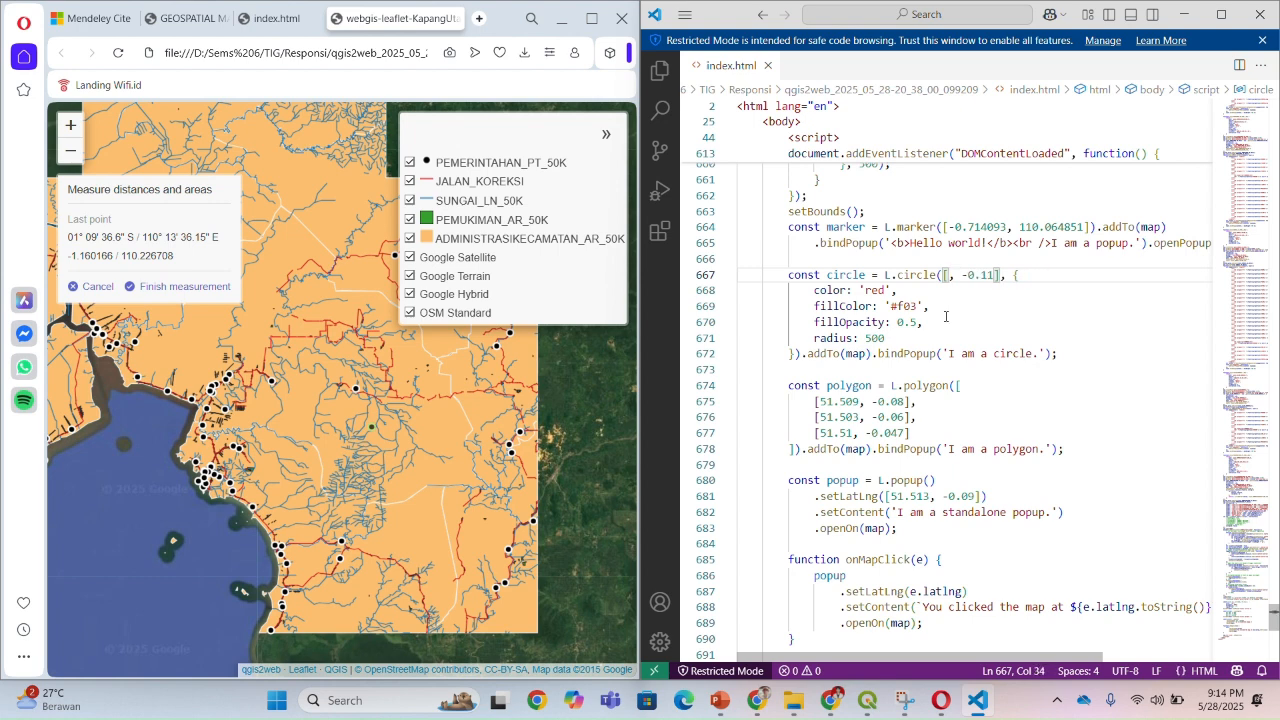
pyautogui.write('-')
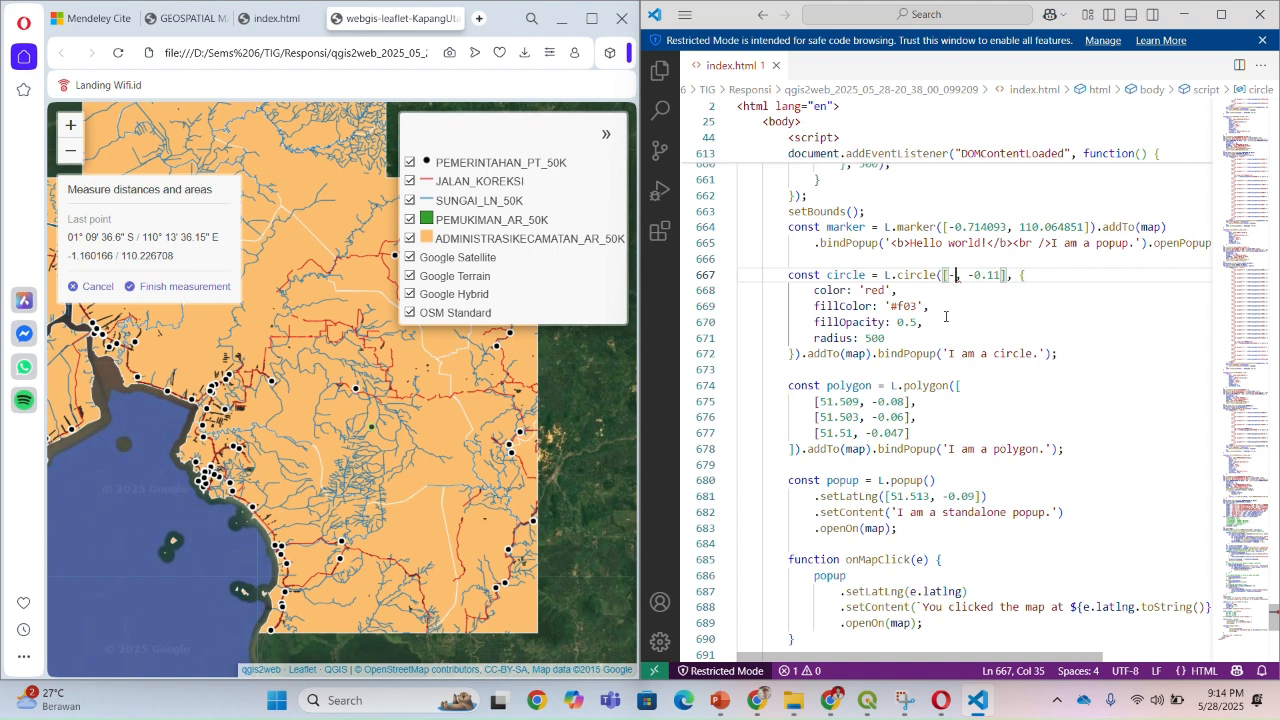
pyautogui.write('1.1')
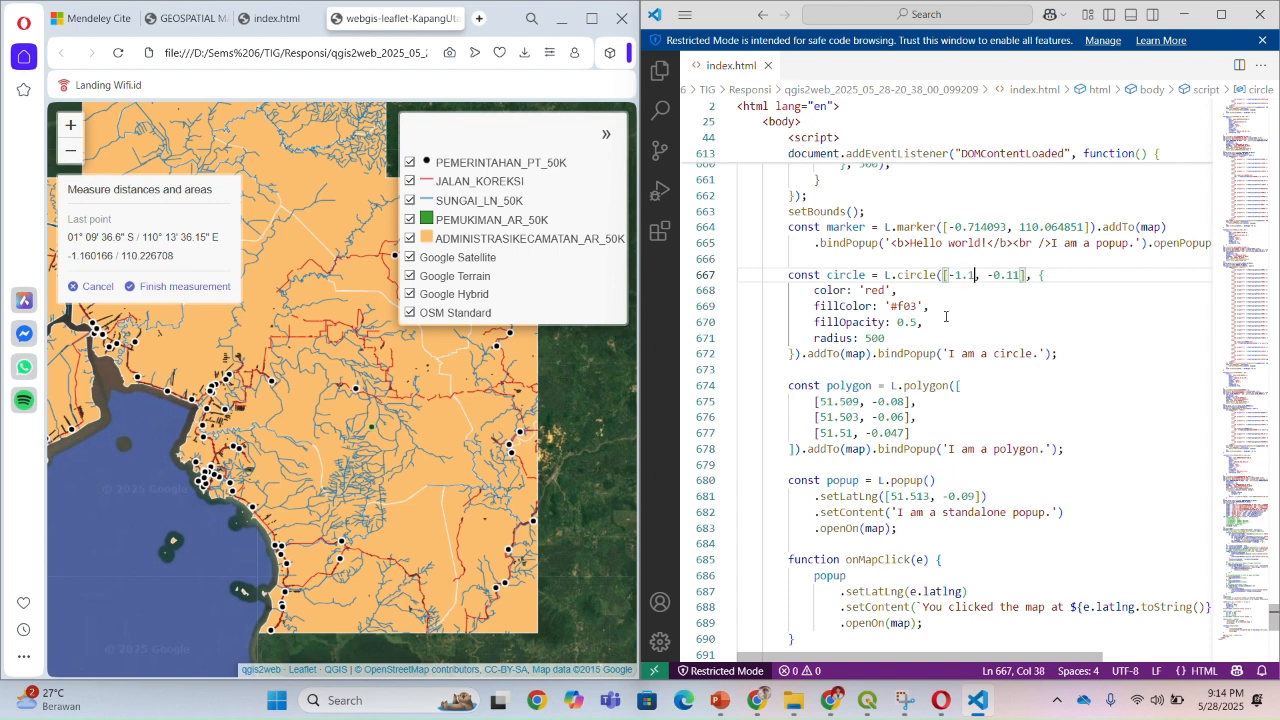
pyautogui.write('60166')
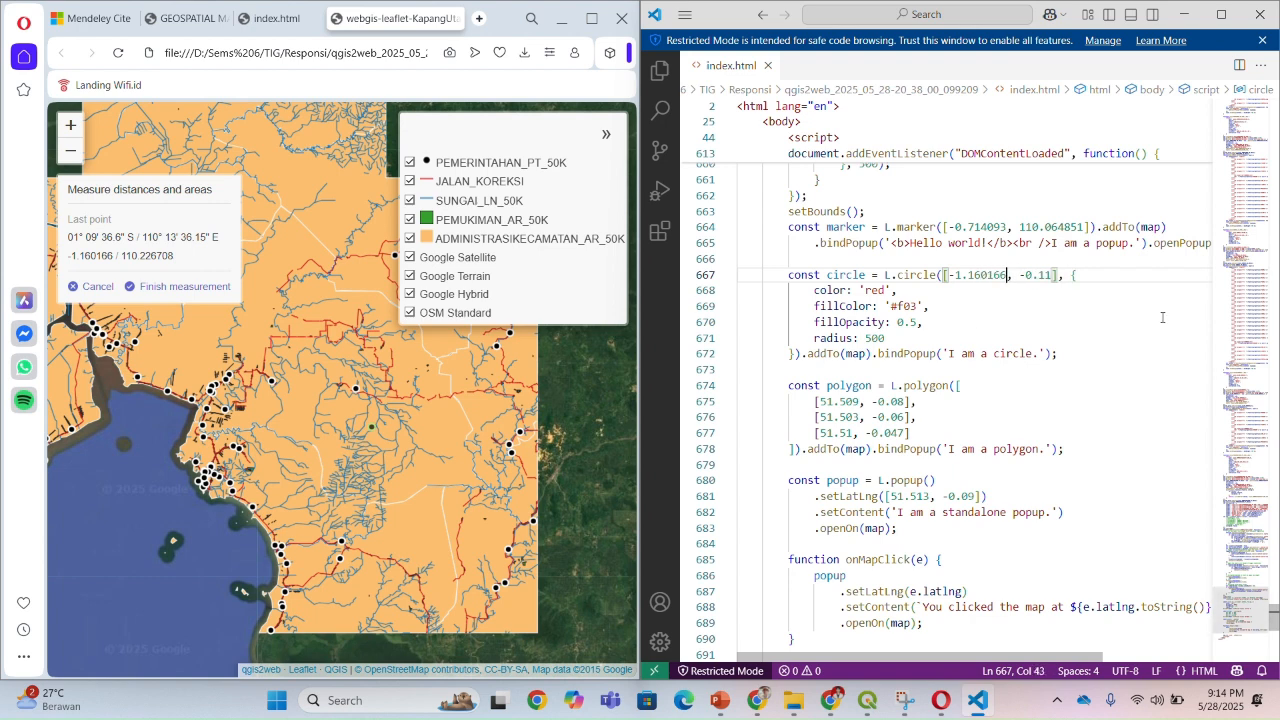
# Replace the longitude inside the L.circle brackets with 110.226708 and cancel the current measurement on the web map
pyautogui.click(1051, 274)
pyautogui.press('BackSpace')
pyautogui.press('BackSpace')
pyautogui.press('BackSpace')
pyautogui.press('BackSpace')
pyautogui.press('BackSpace')
pyautogui.write('110')
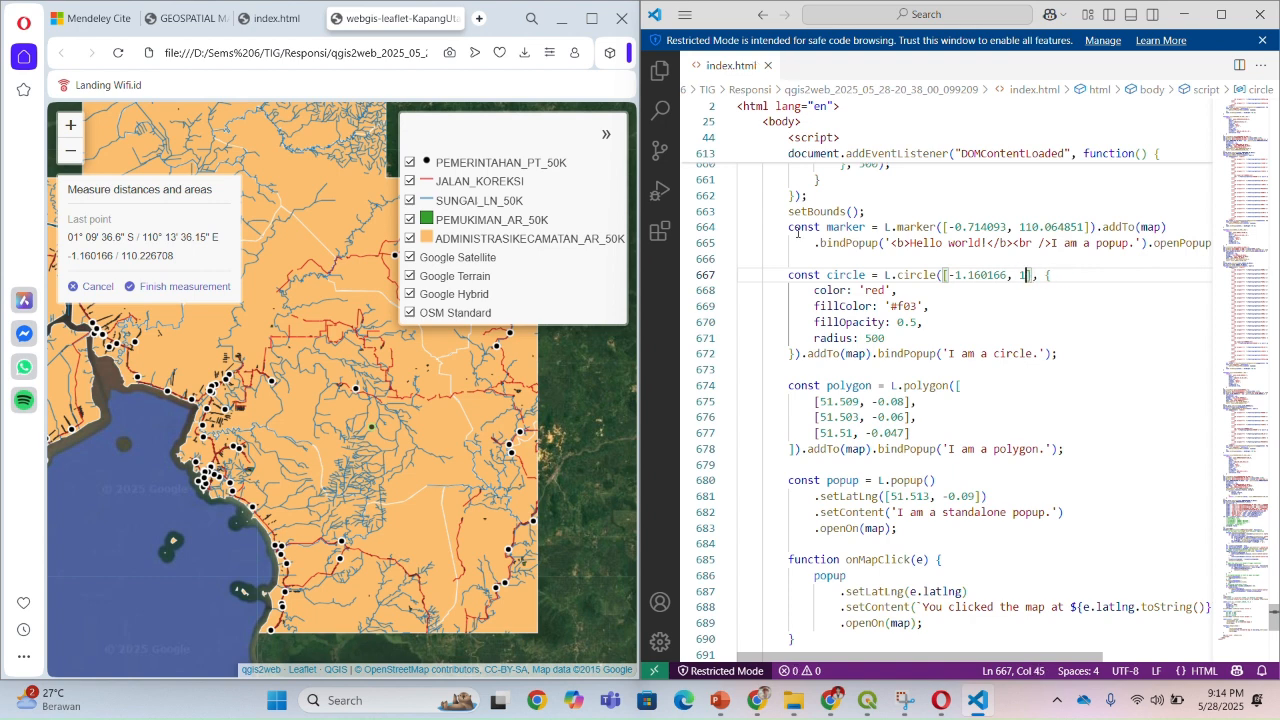
pyautogui.write('.226708')
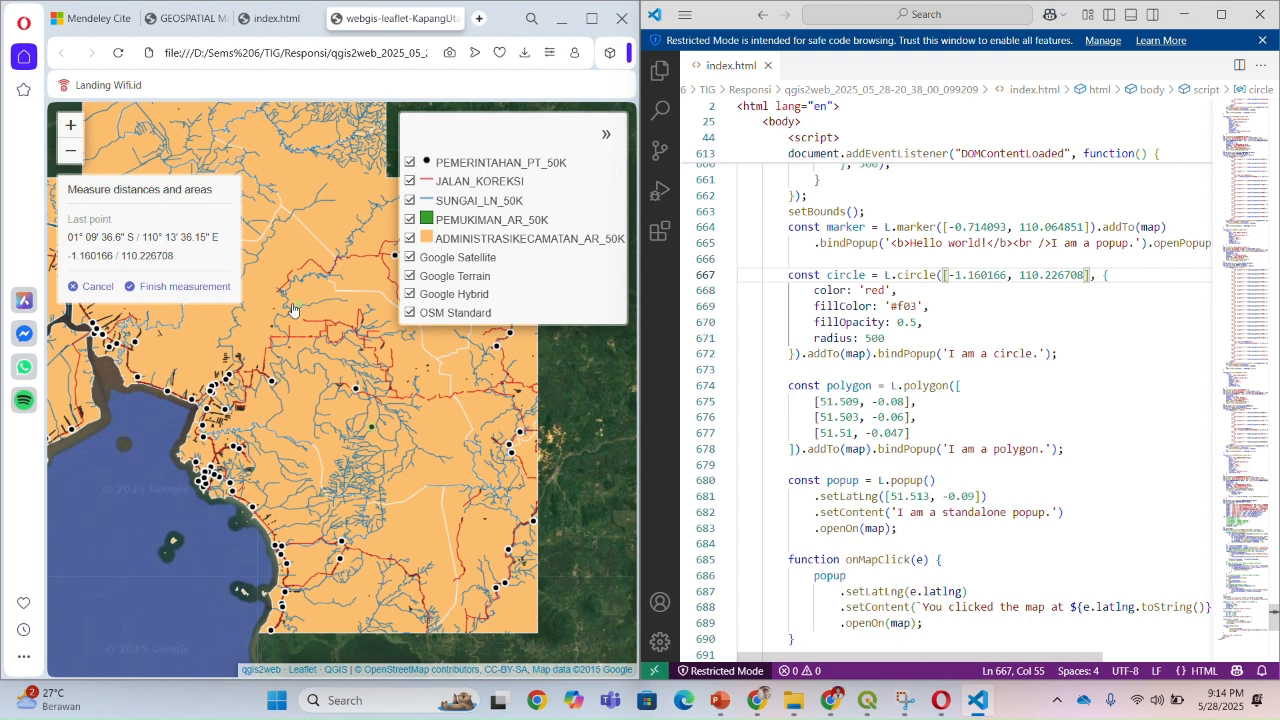
pyautogui.click(96, 287)
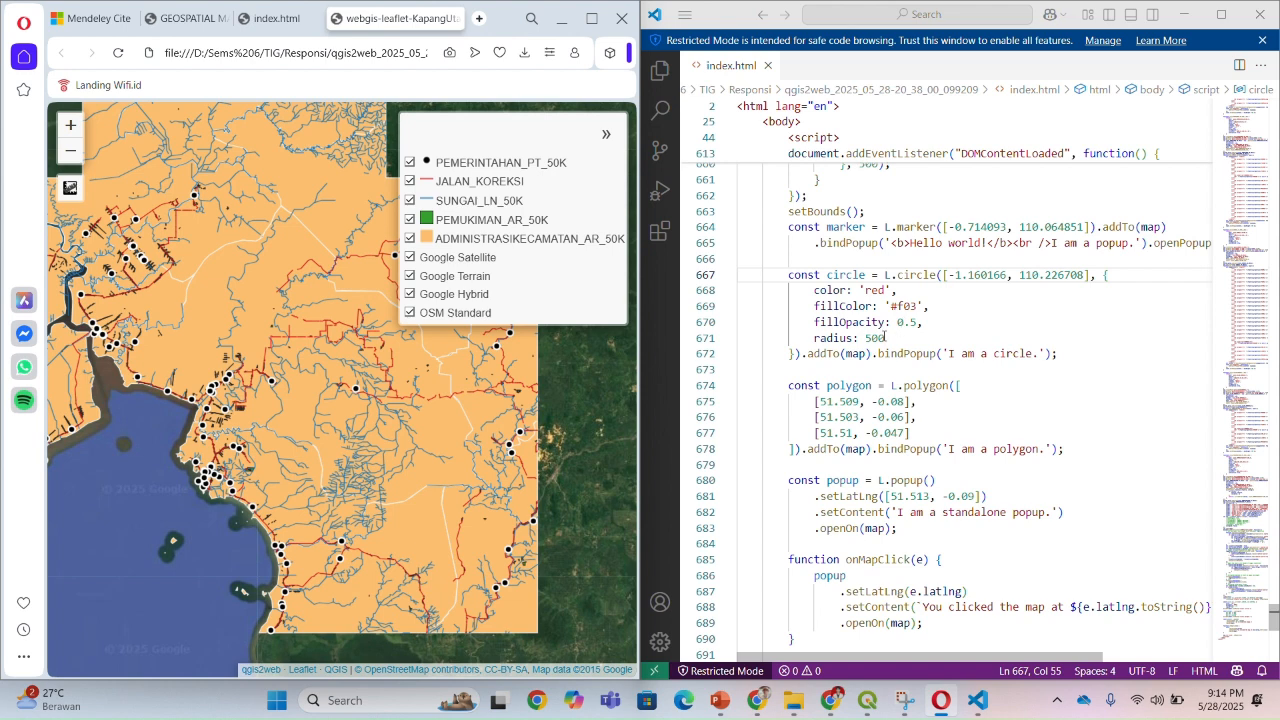
pyautogui.click(869, 338)
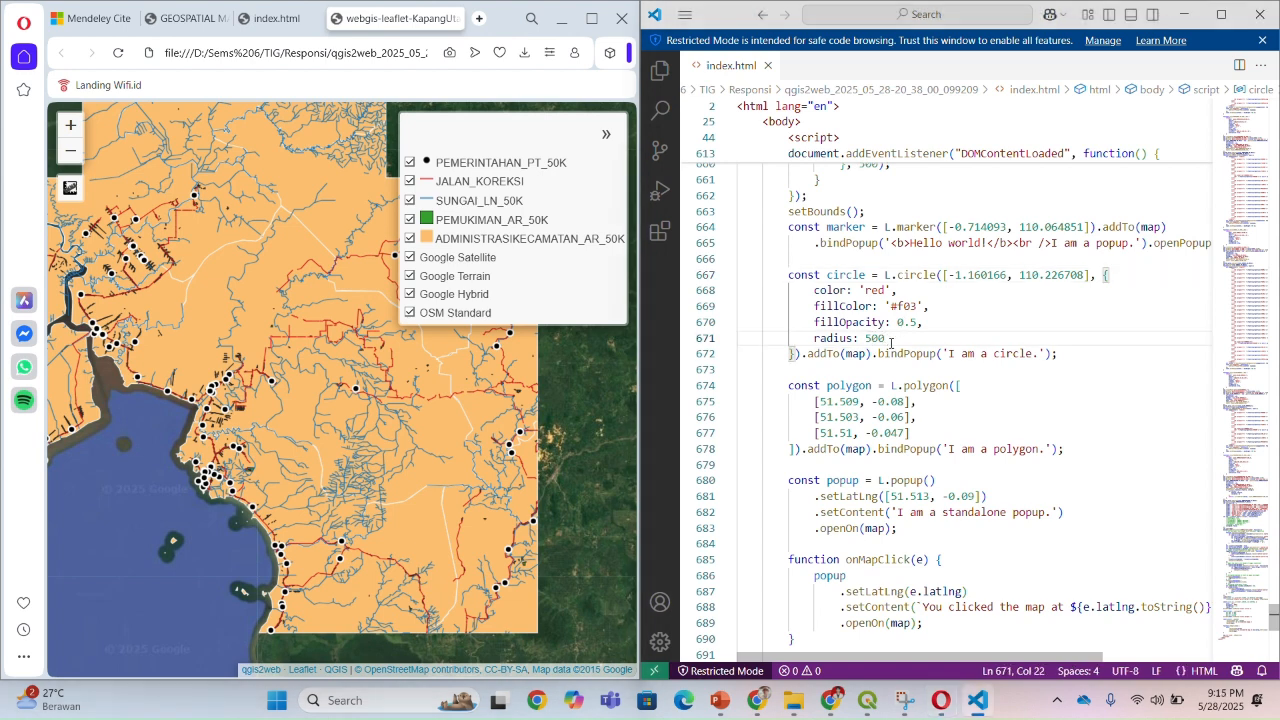
pyautogui.click(921, 386)
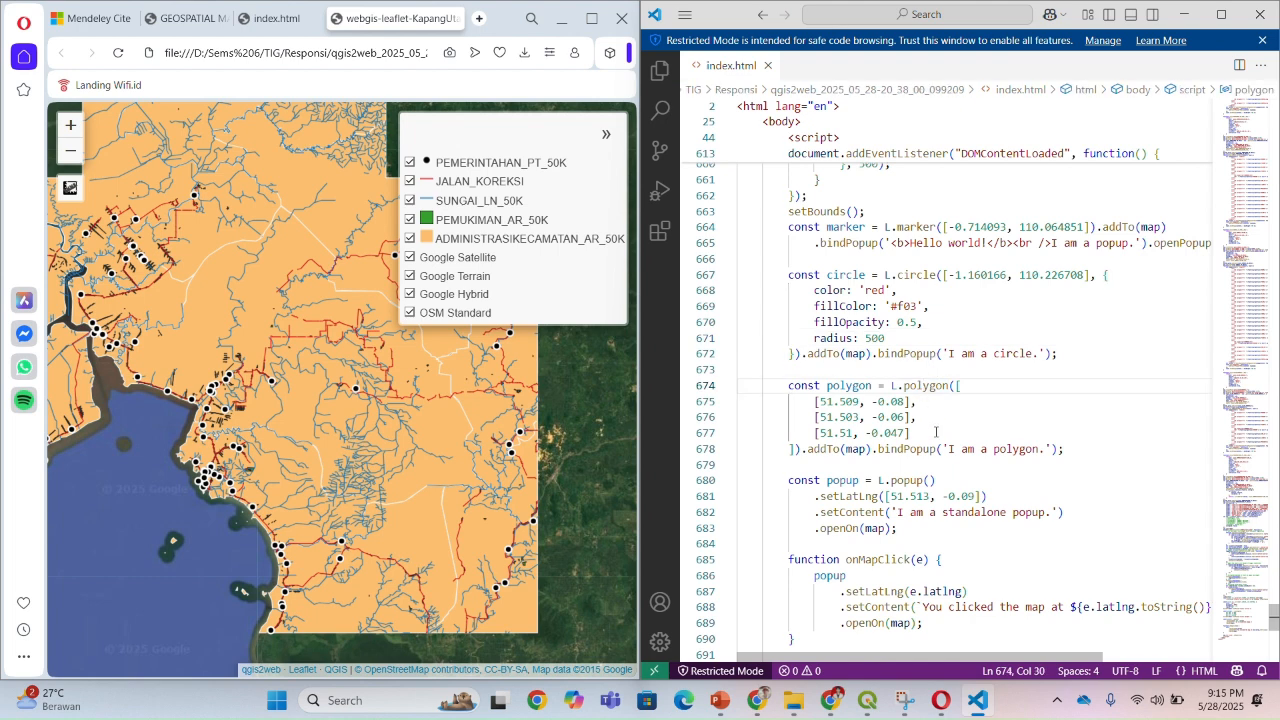
pyautogui.moveTo(936, 449); pyautogui.dragTo(930, 449)
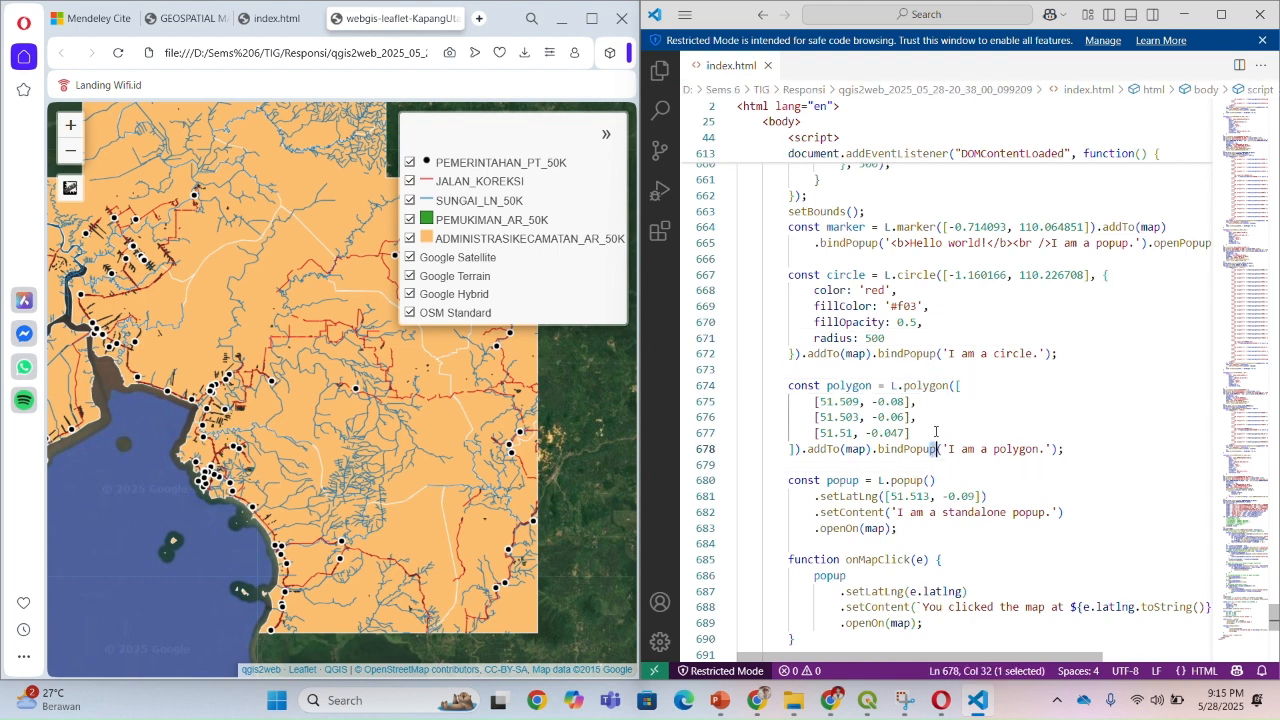
pyautogui.click(942, 496)
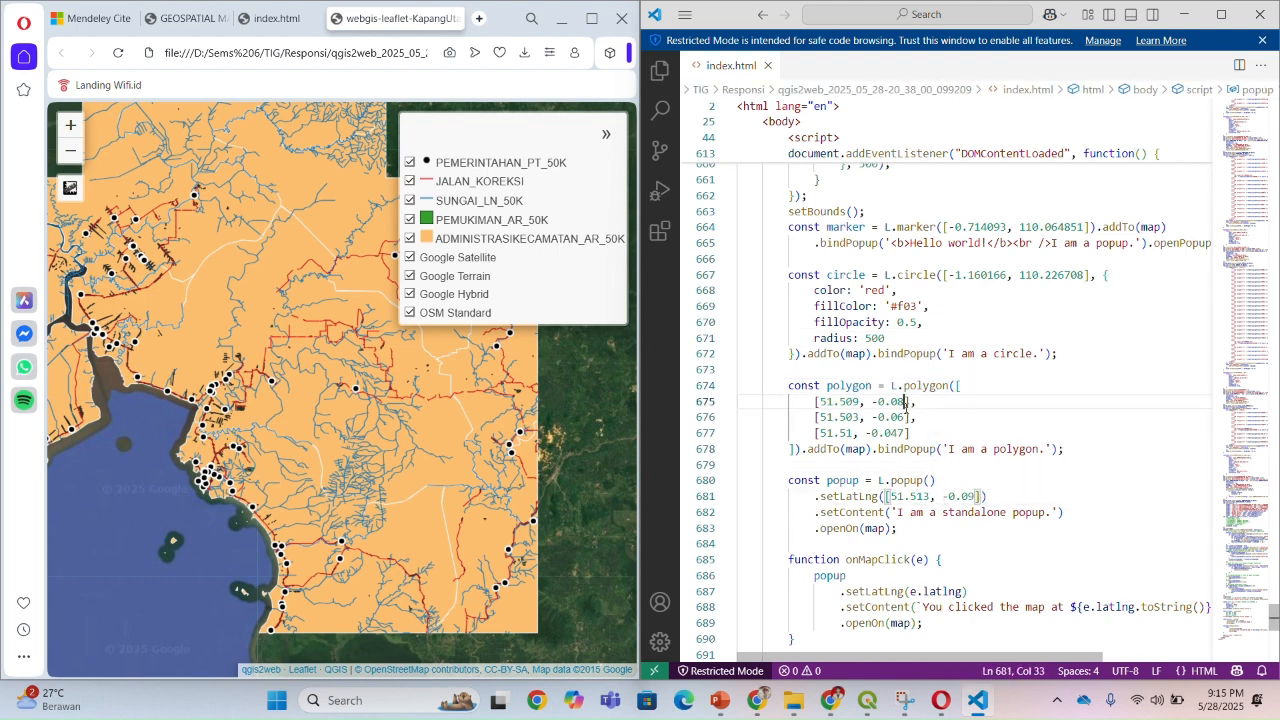
pyautogui.click(903, 401)
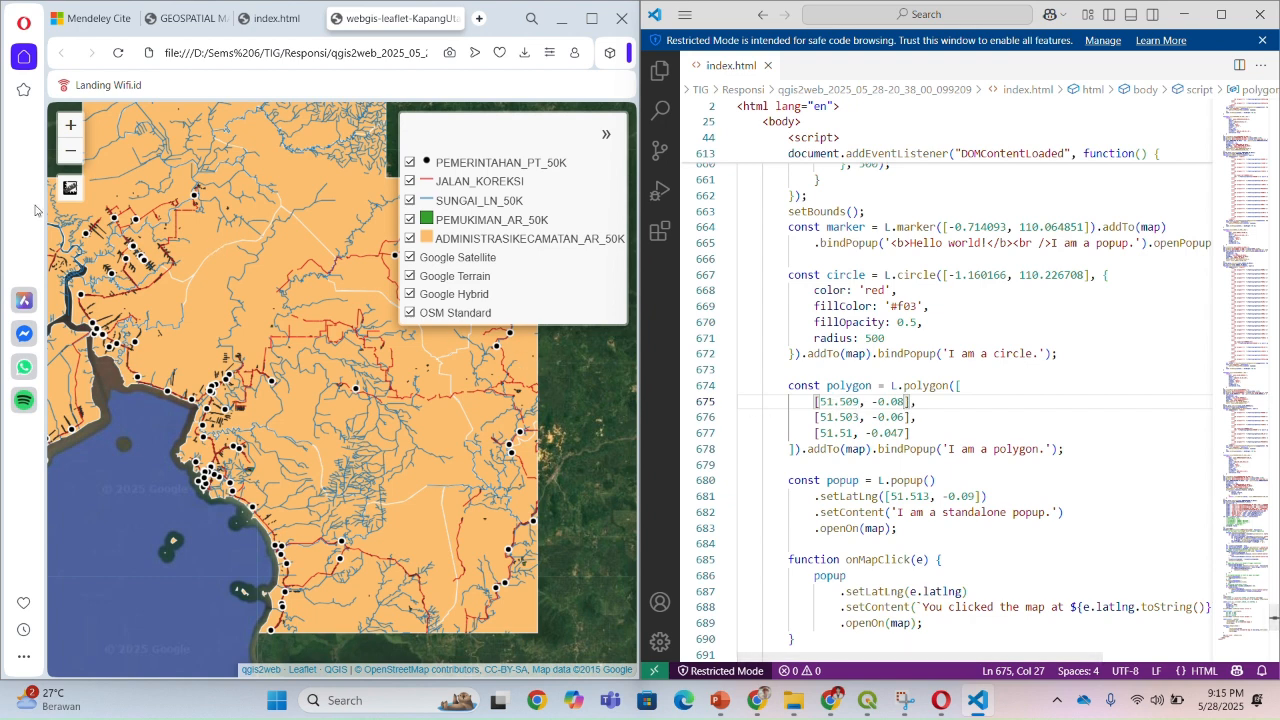
# Start a new measurement on the web map with its first point at the southwestern tip of the large coastal island
pyautogui.moveTo(71, 194)
pyautogui.moveTo(90, 403); pyautogui.dragTo(378, 374)
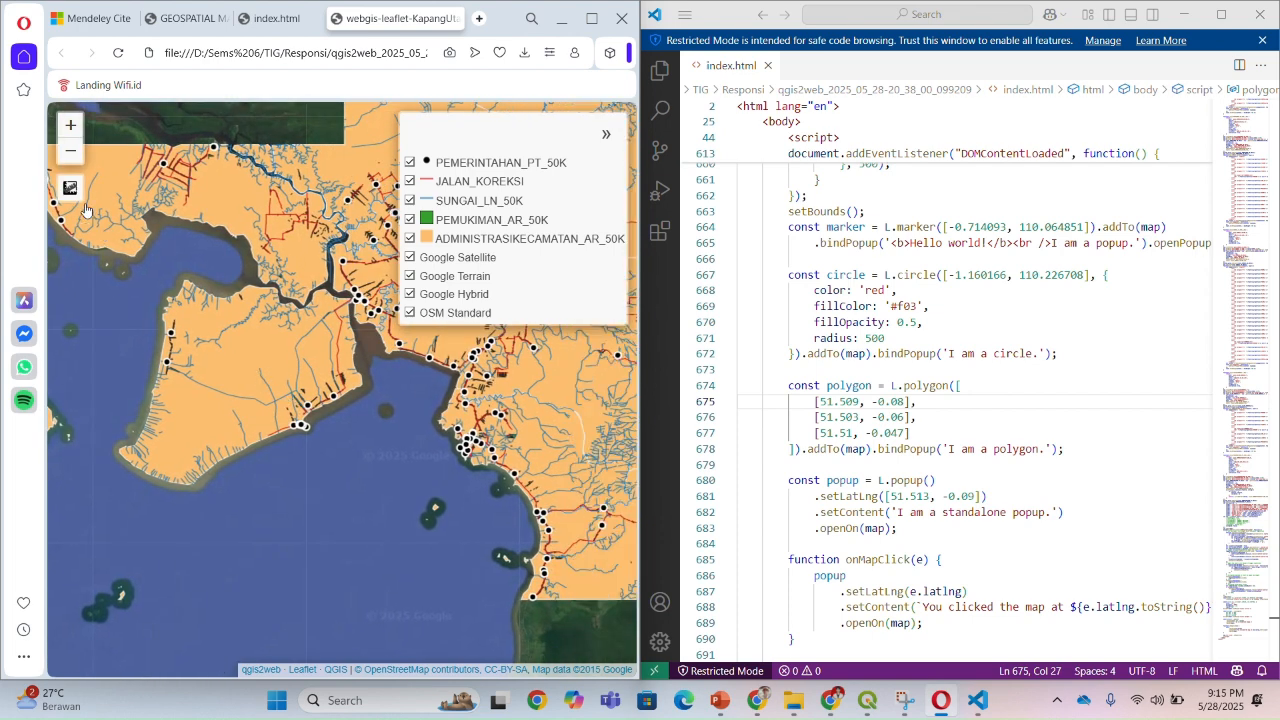
pyautogui.moveTo(70, 196)
pyautogui.click(73, 224)
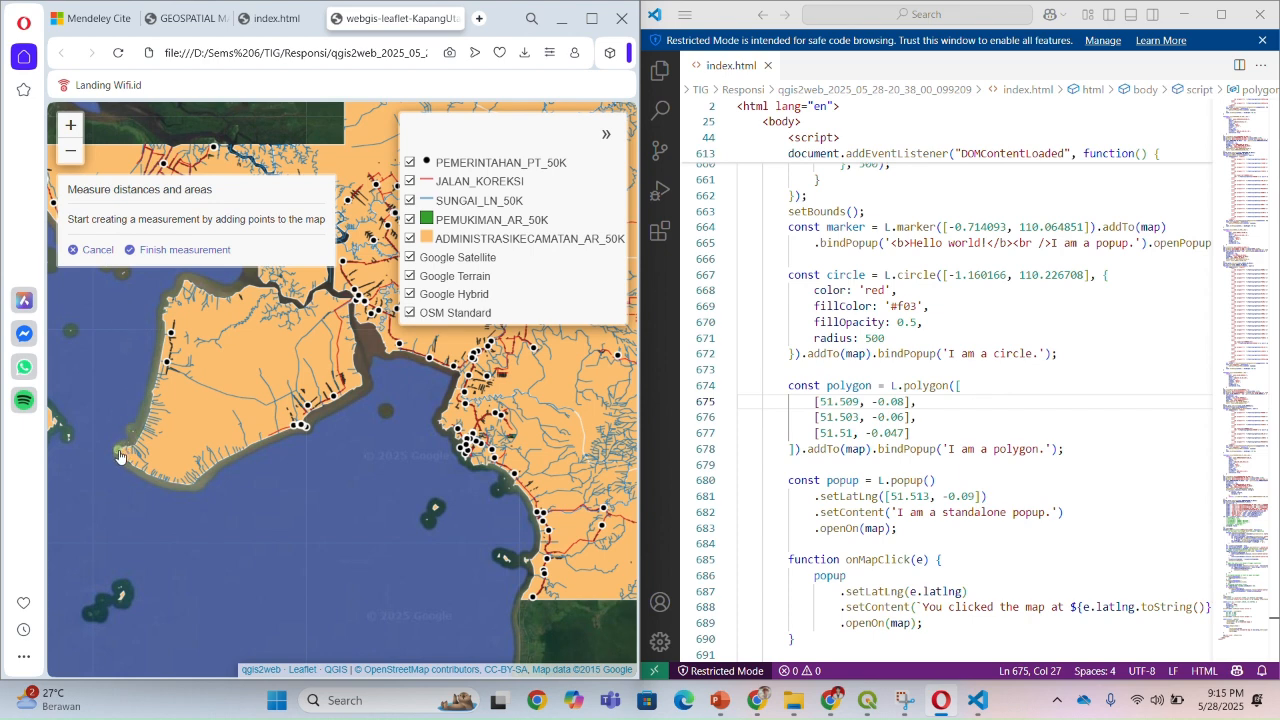
pyautogui.click(118, 450)
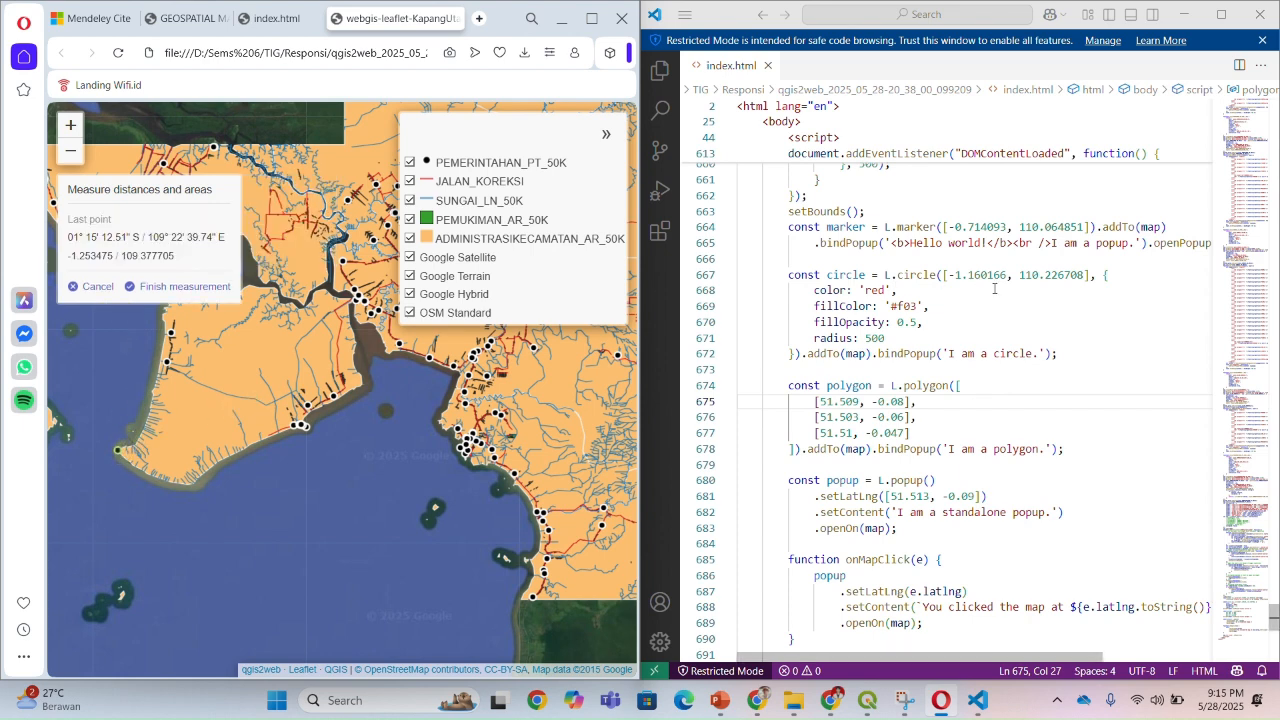
# Replace the first coordinate pair of L.polygon with -1.253475, 109.377705
pyautogui.moveTo(905, 401); pyautogui.dragTo(820, 401)
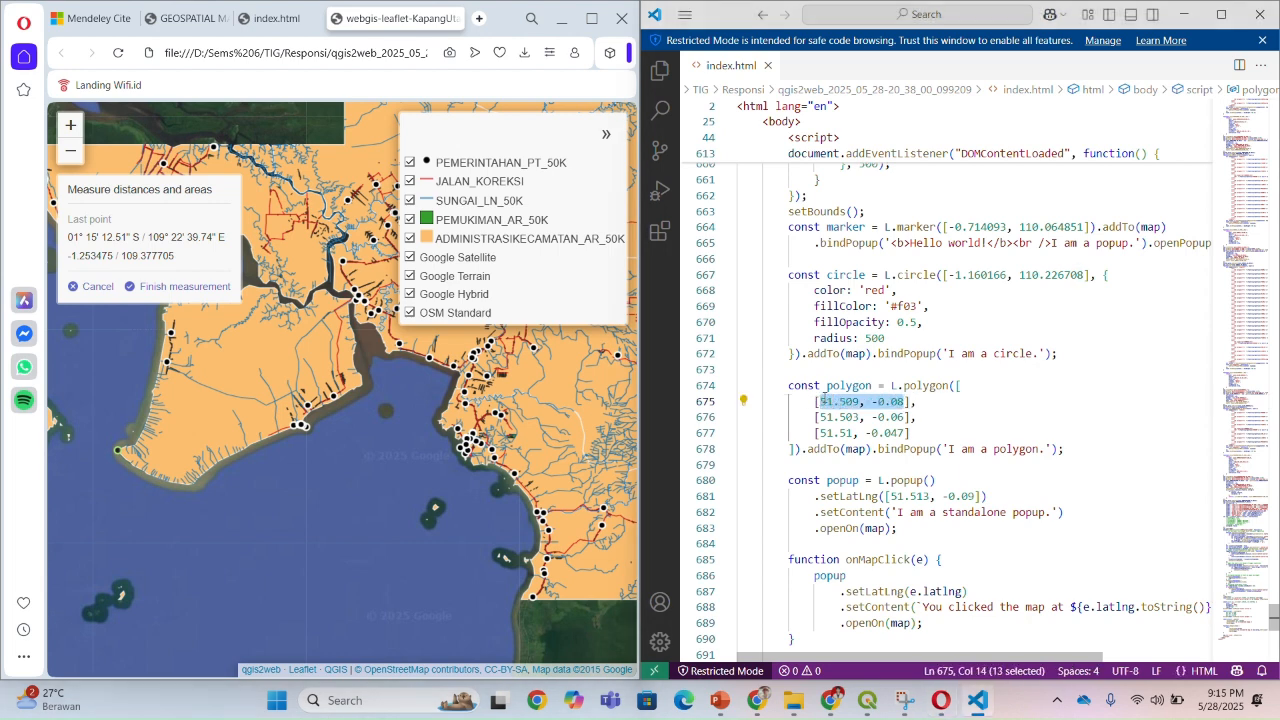
pyautogui.press('BackSpace')
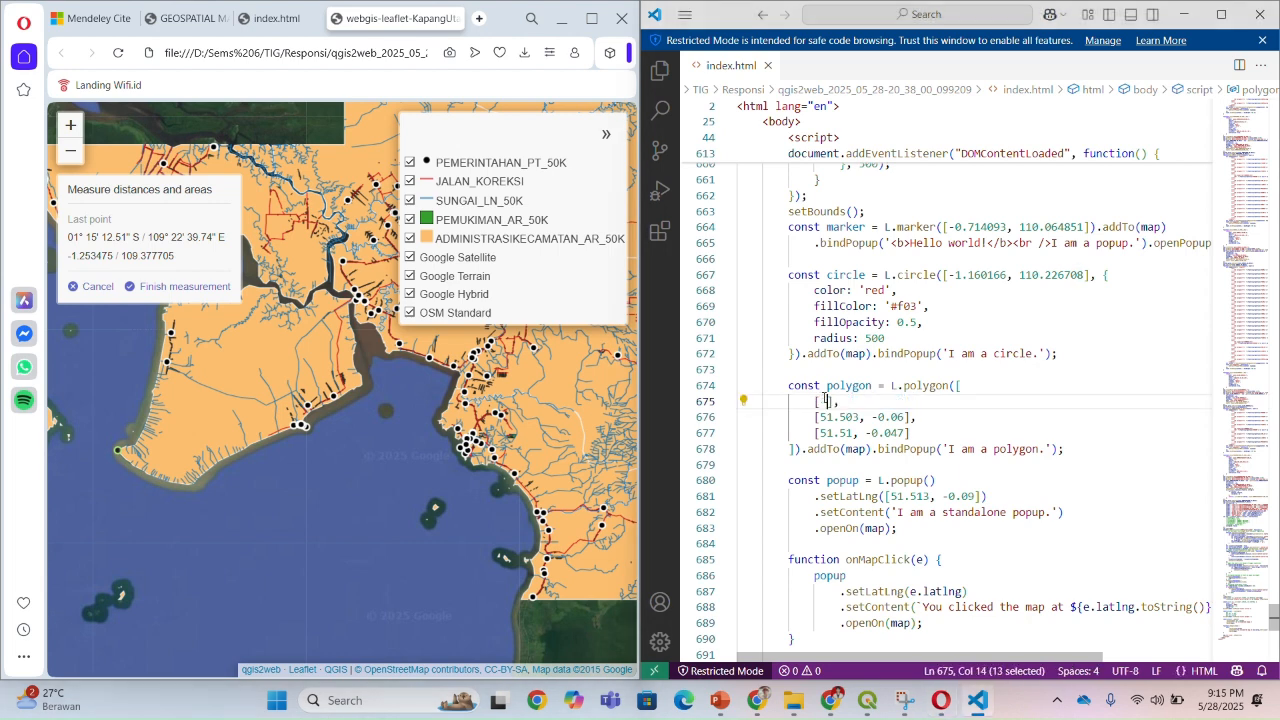
pyautogui.write('-1.25')
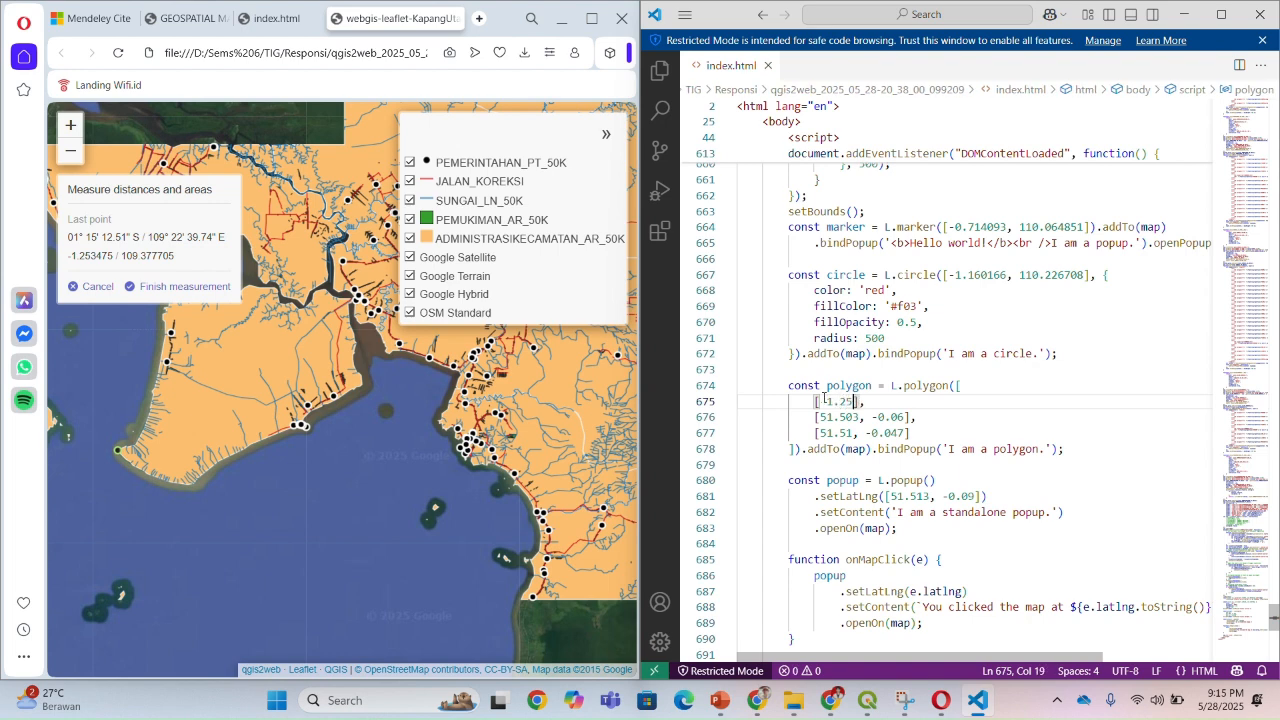
pyautogui.write('3475, 10')
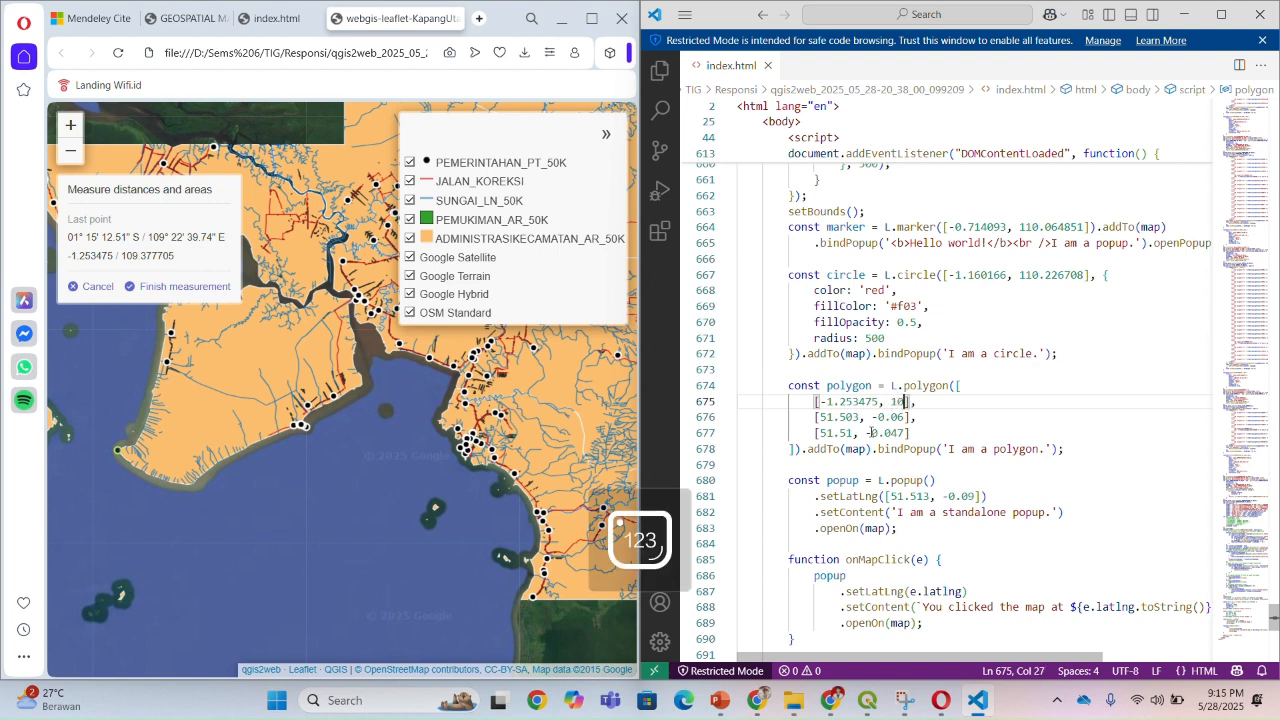
pyautogui.write('9.377')
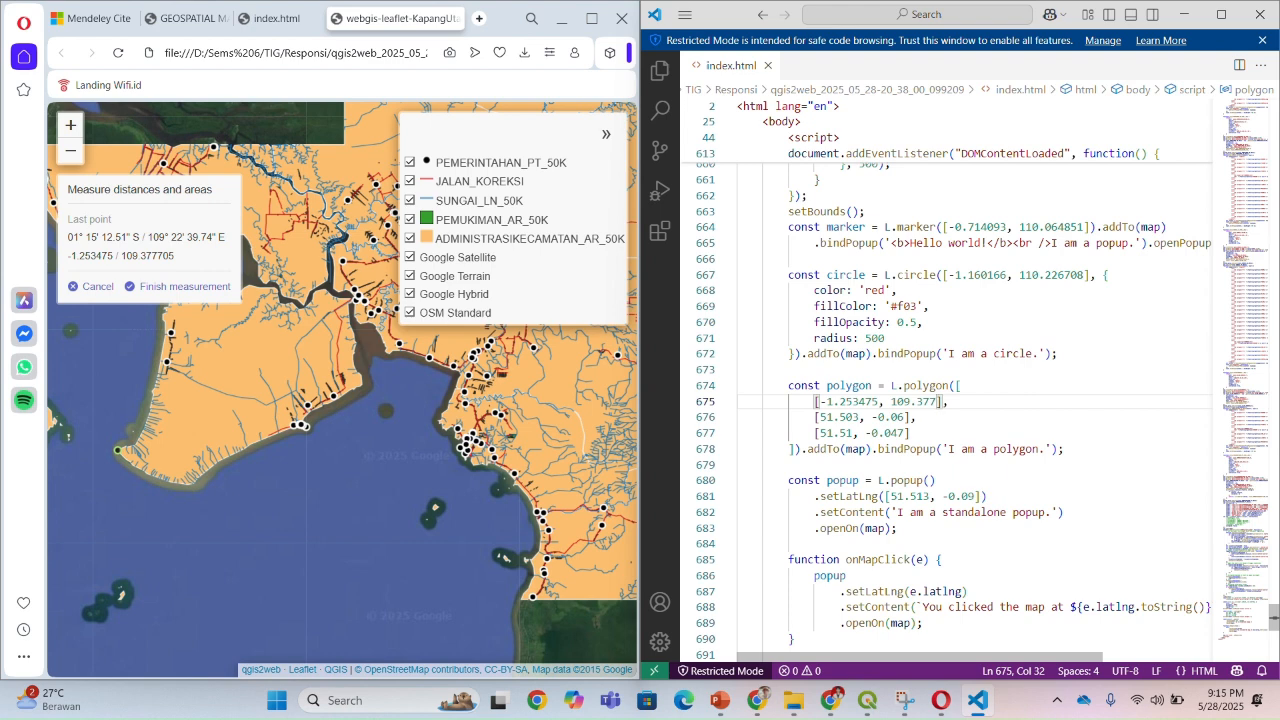
pyautogui.write('705')
# Add a second measurement point on the island's northwest coast and replace the second L.polygon pair with -1.033919, 109.455960
pyautogui.click(168, 325)
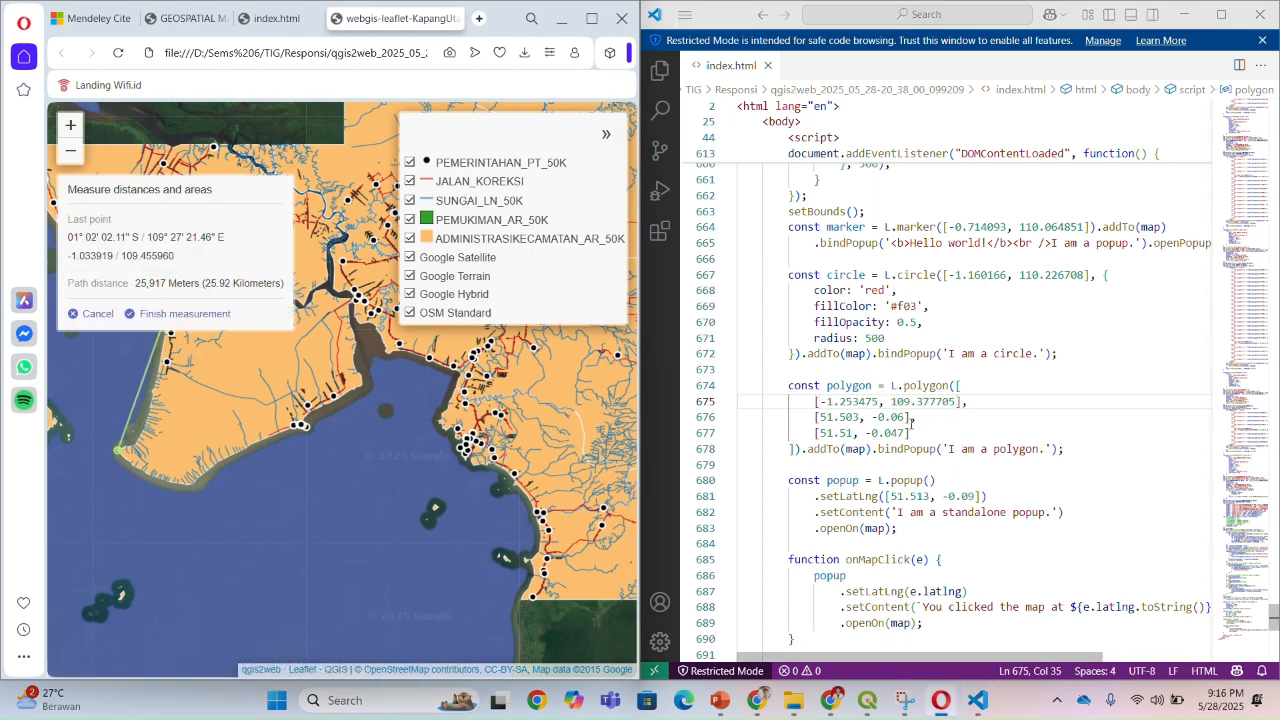
pyautogui.moveTo(903, 416); pyautogui.dragTo(821, 417)
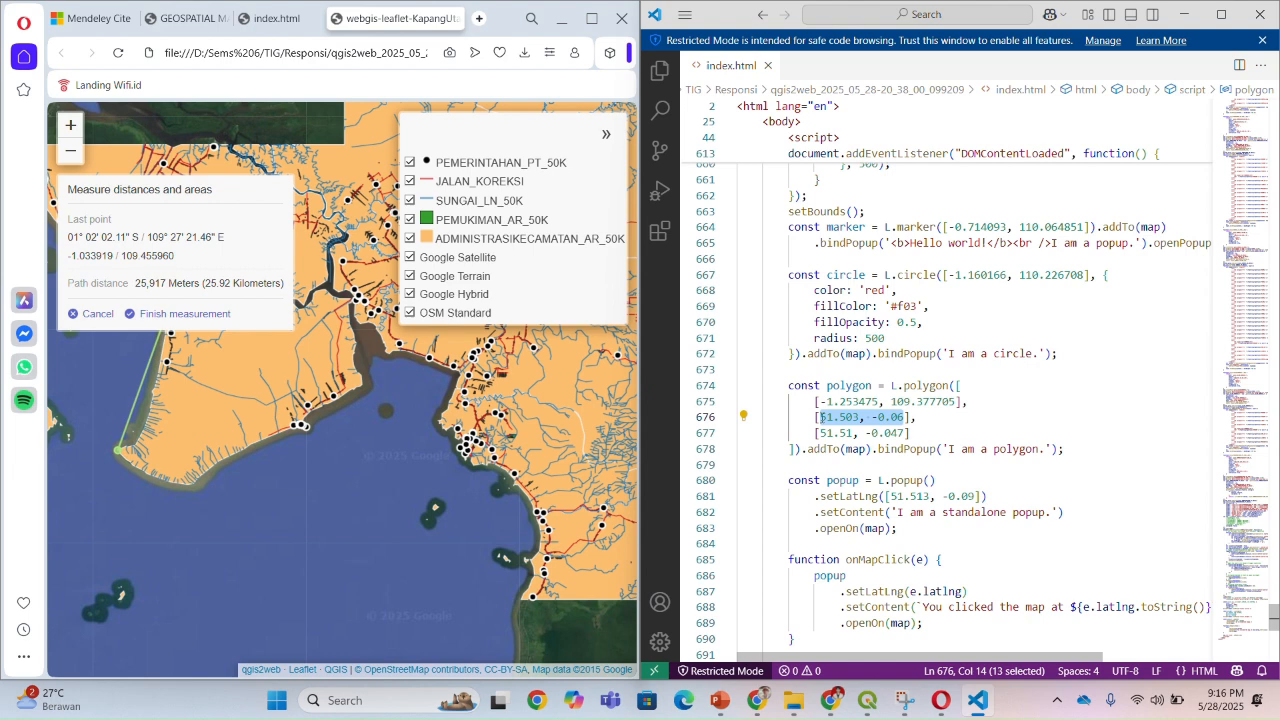
pyautogui.write('-')
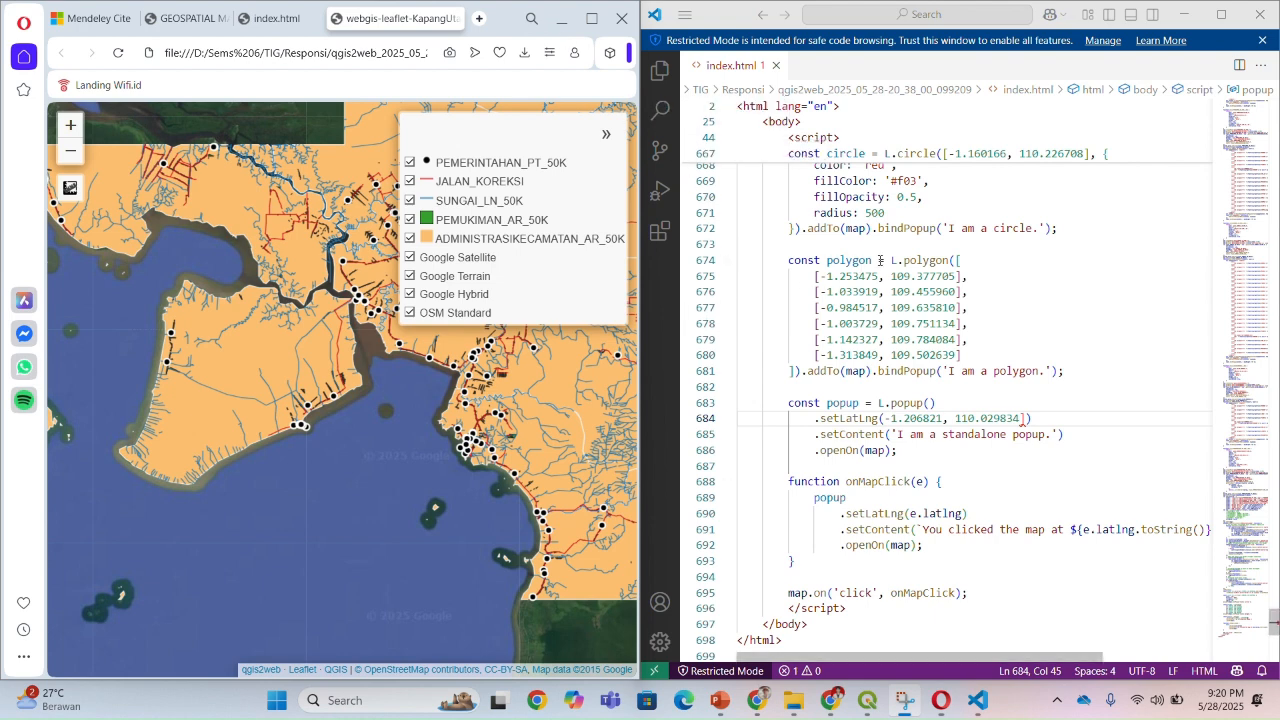
# Maximize the Visual Studio Code window and review the polygon vertices, the popup coordinates and the onMapClick function
pyautogui.click(922, 291)
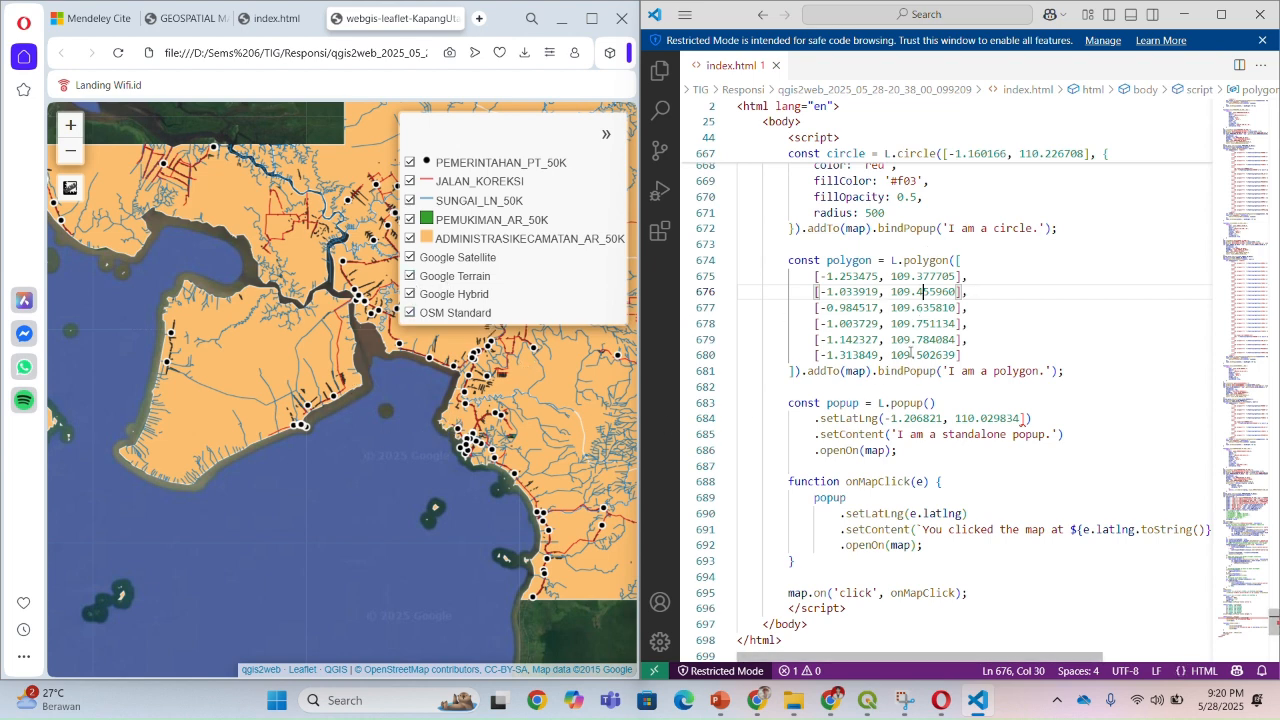
pyautogui.click(1018, 293)
pyautogui.keyDown('alt'); pyautogui.click(1029, 305); pyautogui.keyUp('alt')
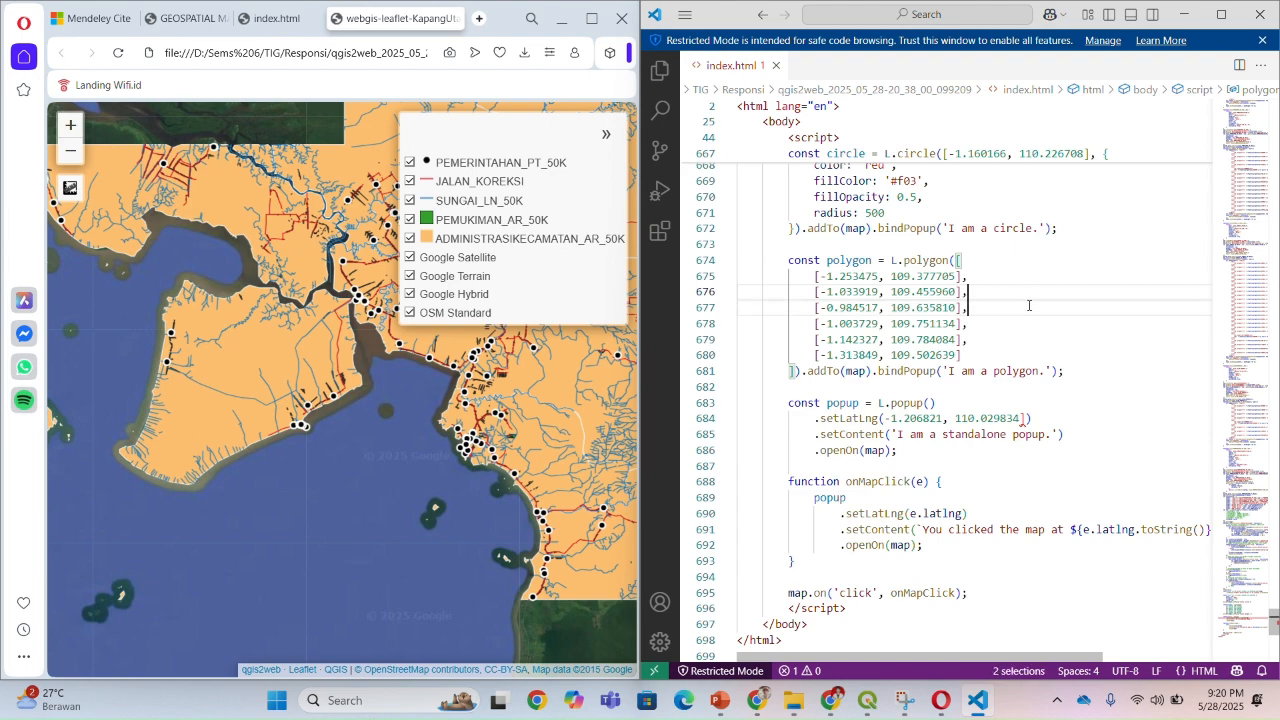
pyautogui.click(1013, 313)
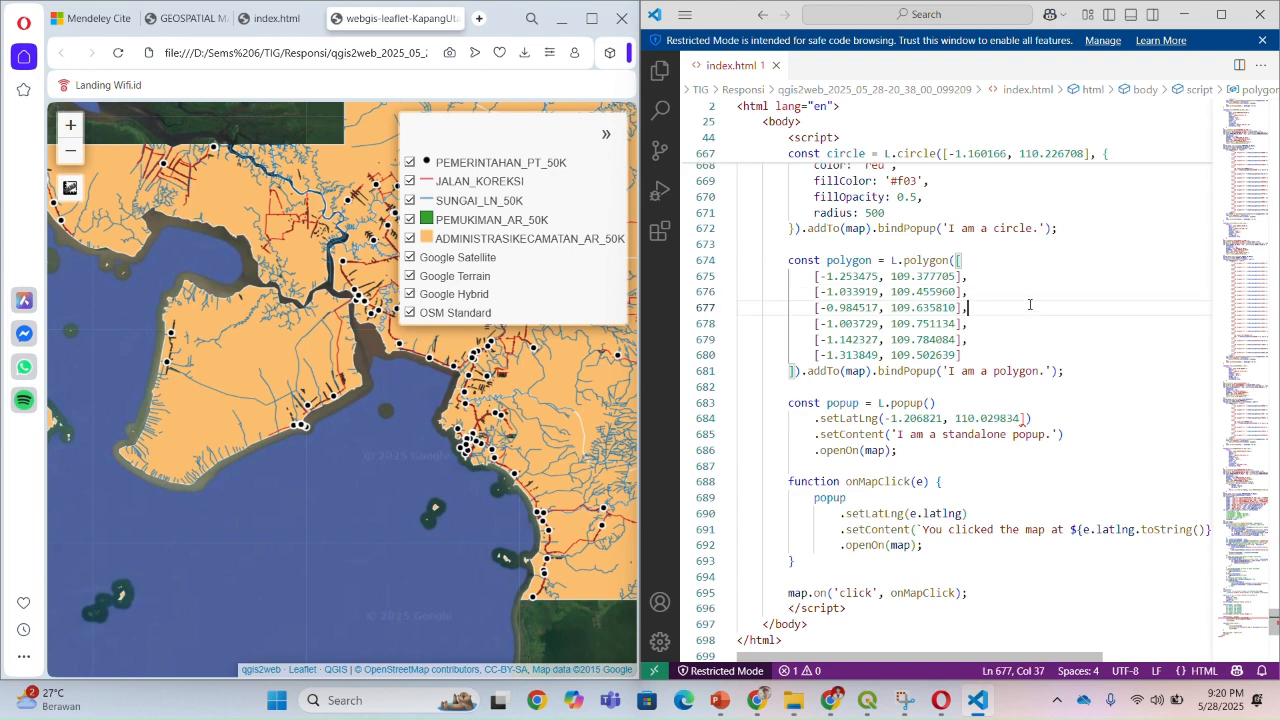
pyautogui.click(1222, 15)
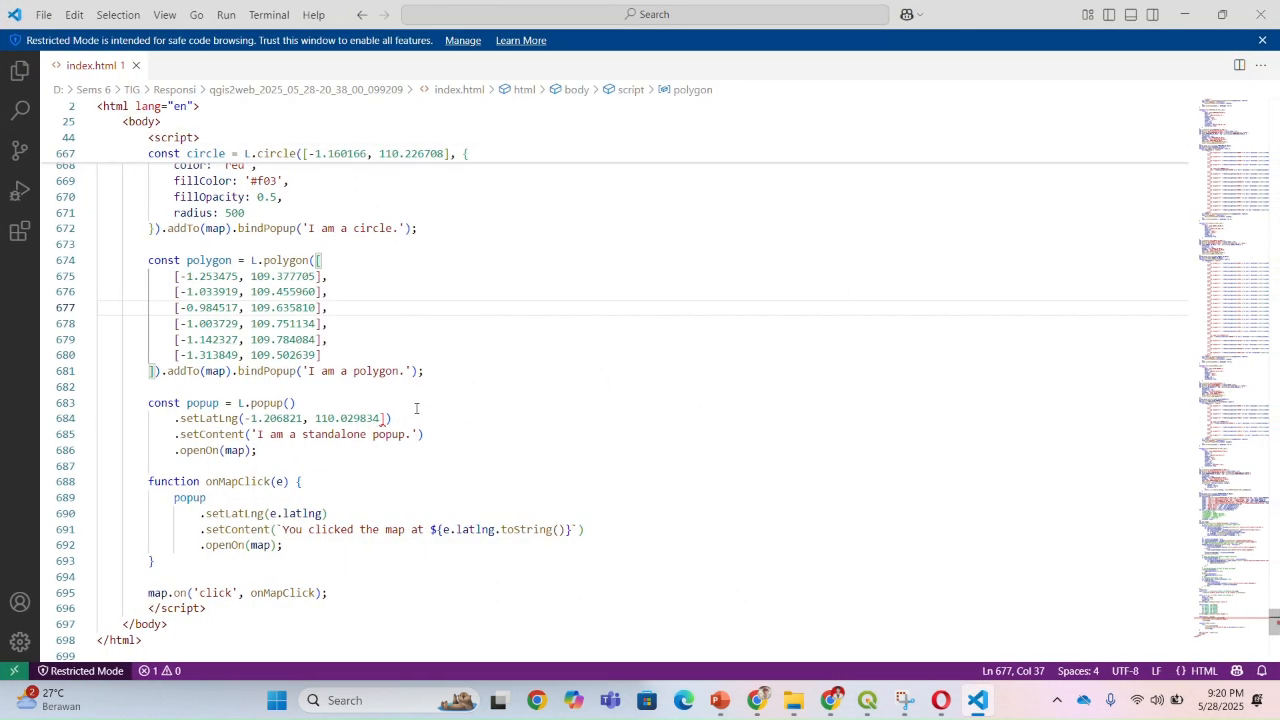
pyautogui.click(282, 464)
pyautogui.click(269, 452)
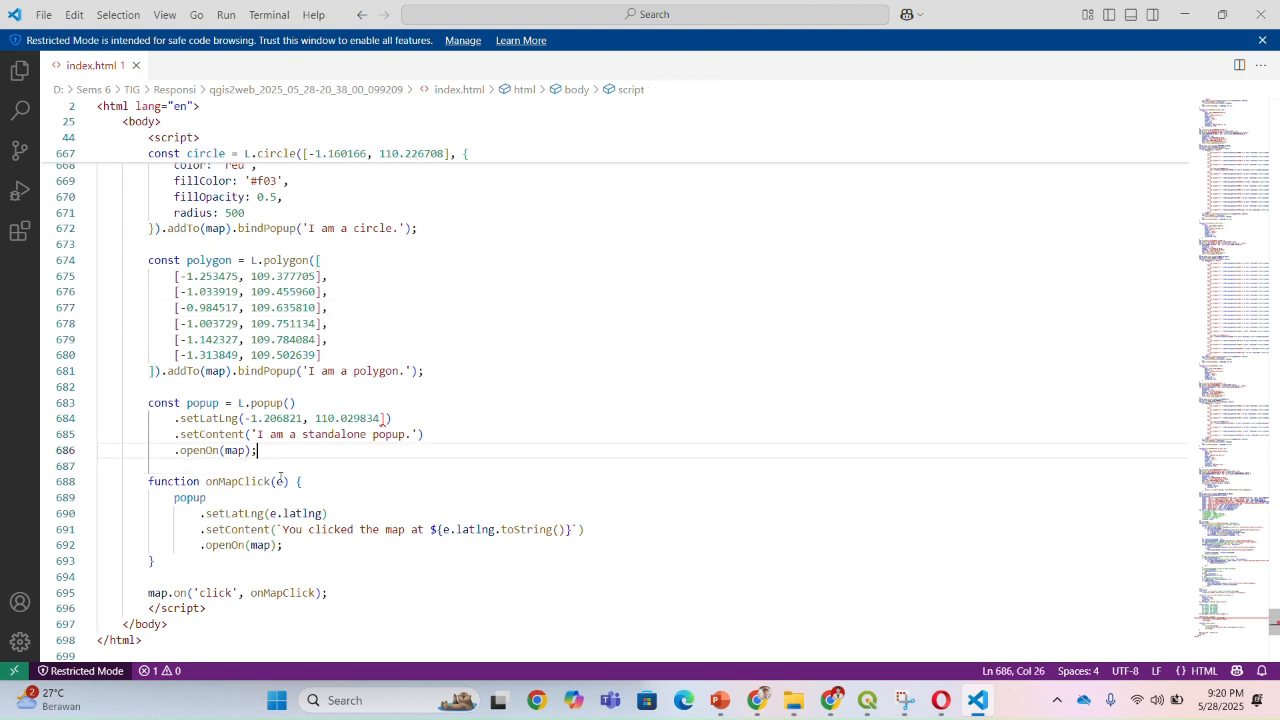
pyautogui.click(305, 545)
pyautogui.click(342, 337)
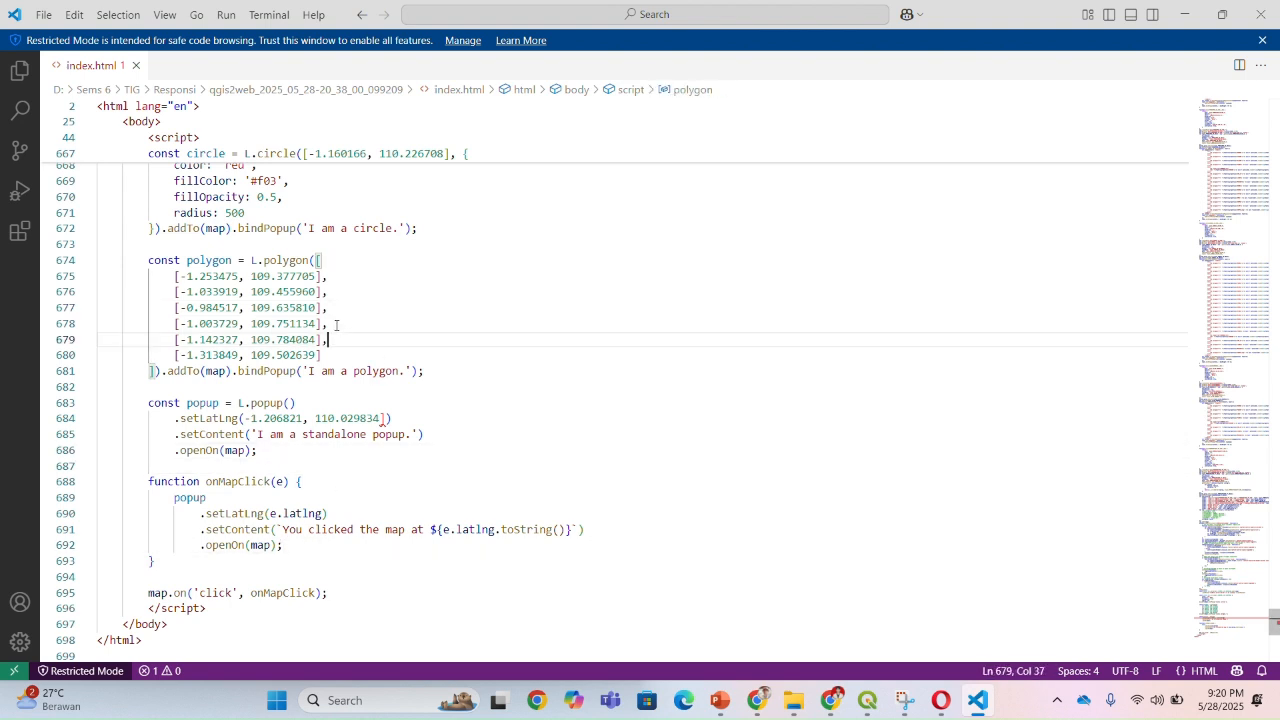
pyautogui.click(336, 302)
pyautogui.click(336, 276)
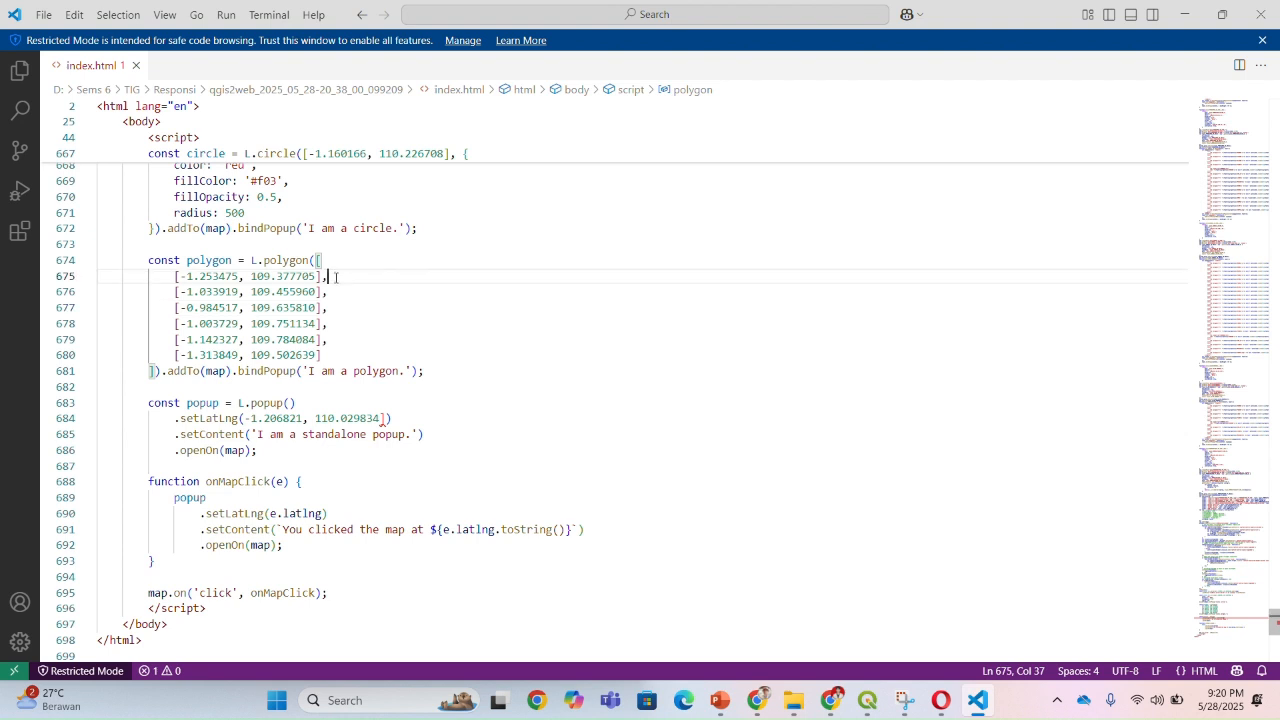
pyautogui.click(335, 292)
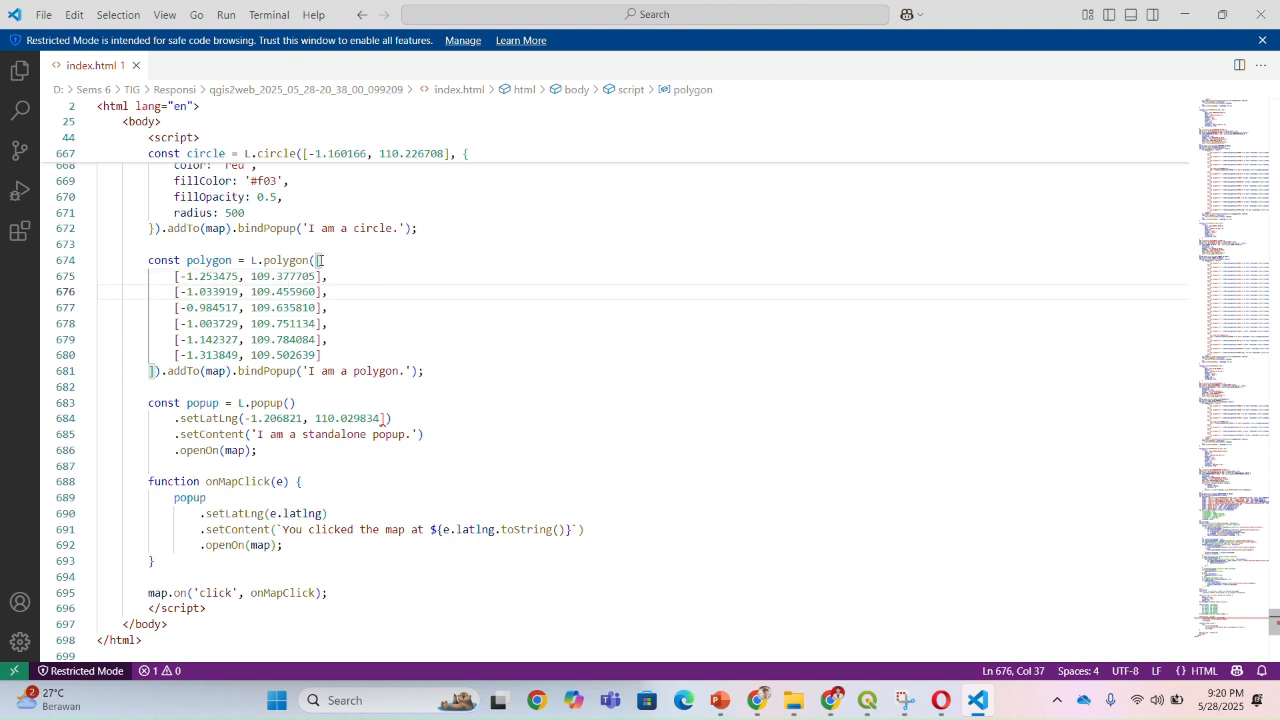
pyautogui.click(289, 403)
pyautogui.click(393, 418)
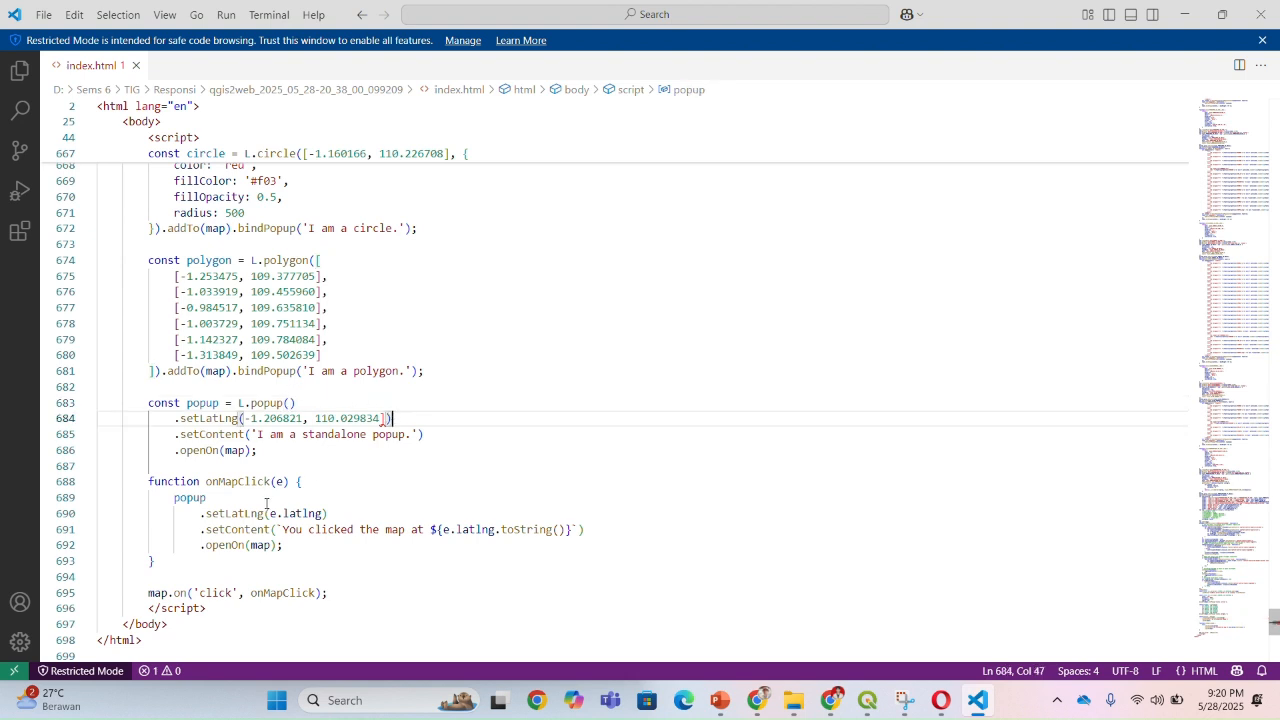
pyautogui.click(160, 578)
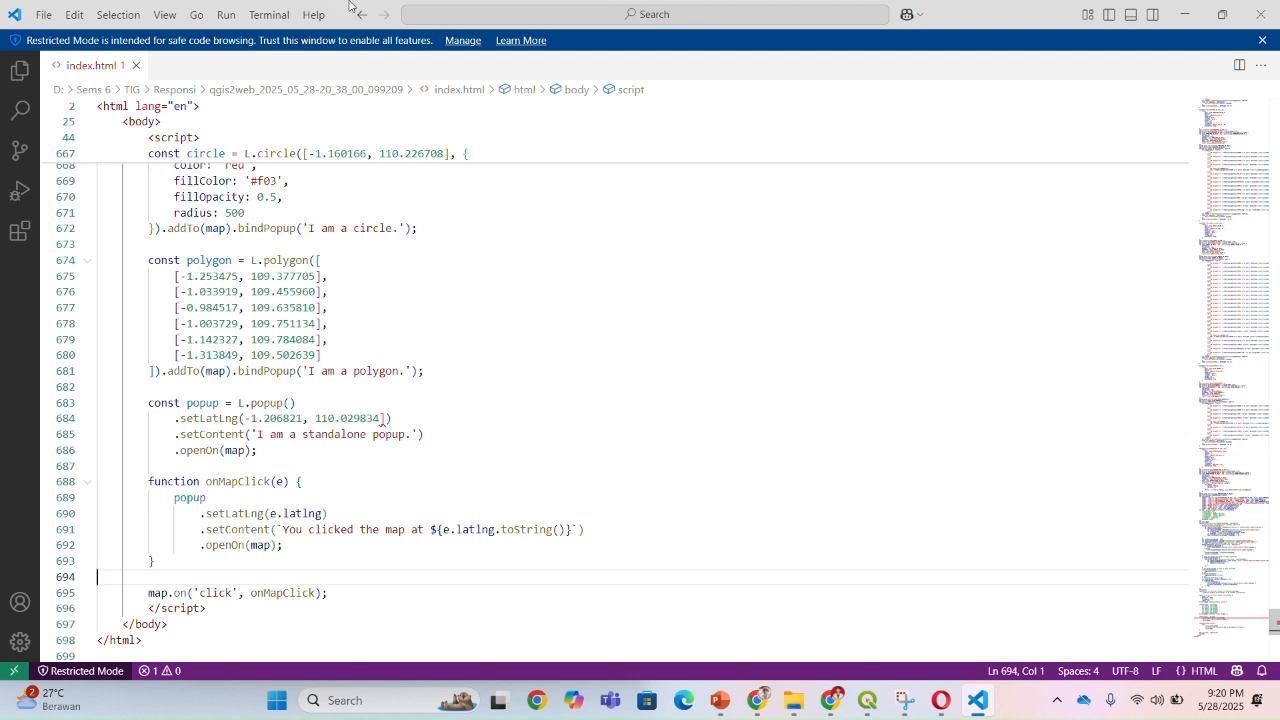
# Switch to Opera and check the marker, circle, polygon and popup on the web map
pyautogui.click(940, 700)
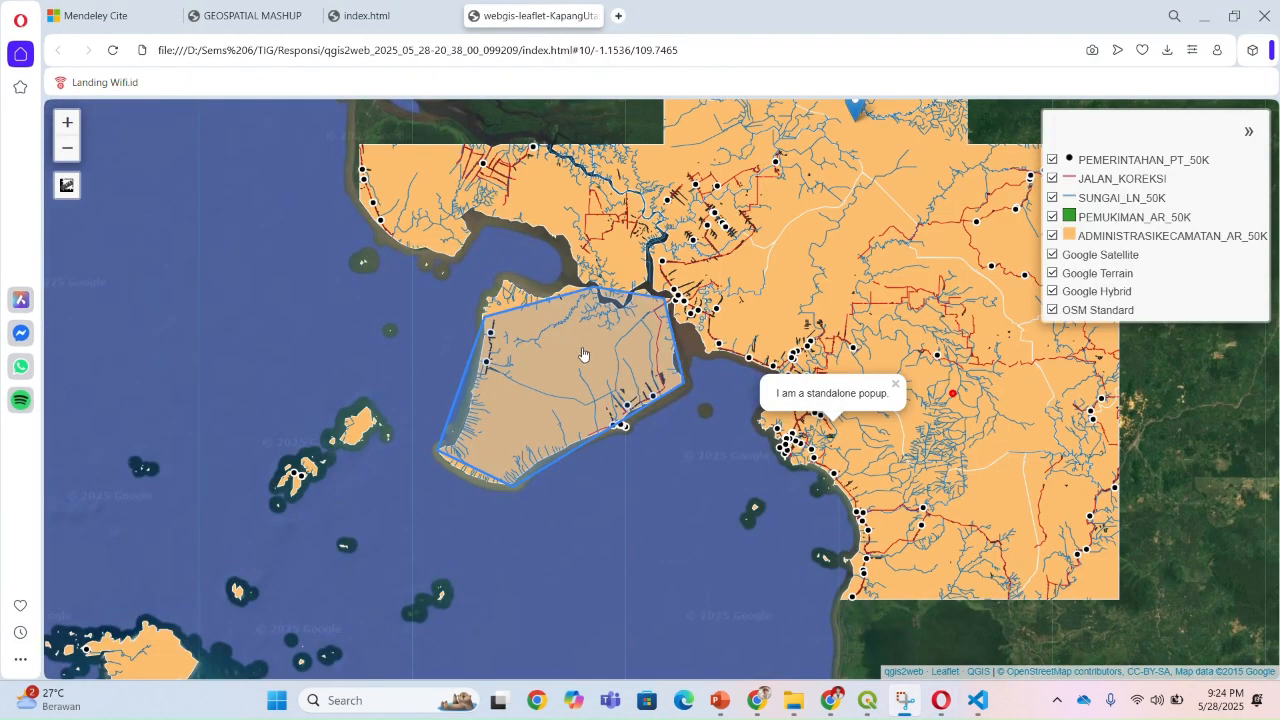
# Close the standalone popup and inspect the marker and the red circle up close on the web map
pyautogui.moveTo(790, 306); pyautogui.dragTo(678, 279)
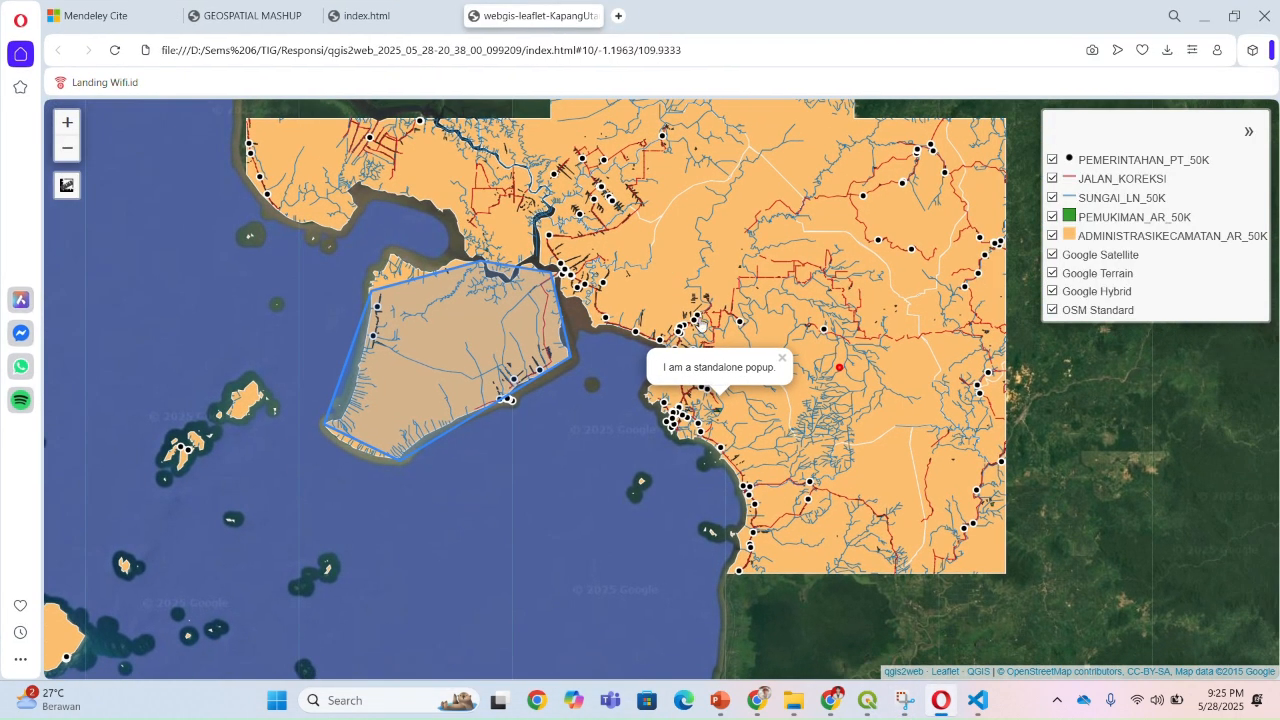
pyautogui.click(779, 360)
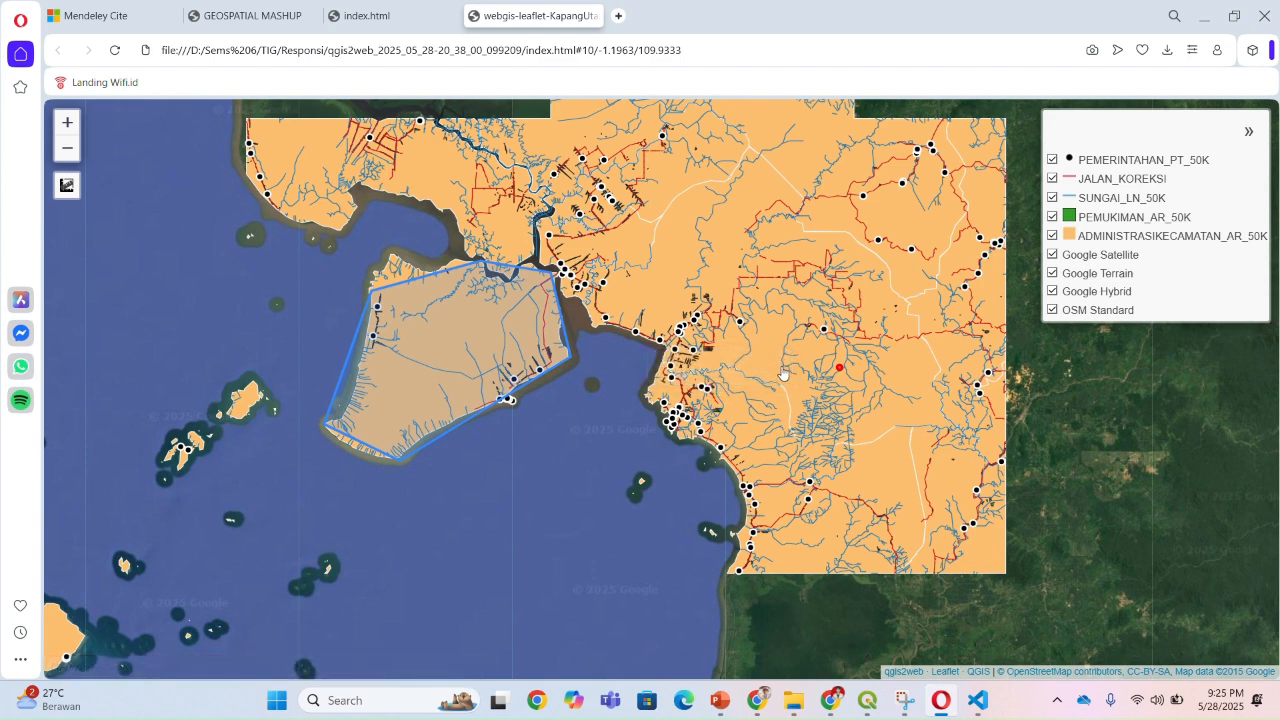
pyautogui.click(860, 133)
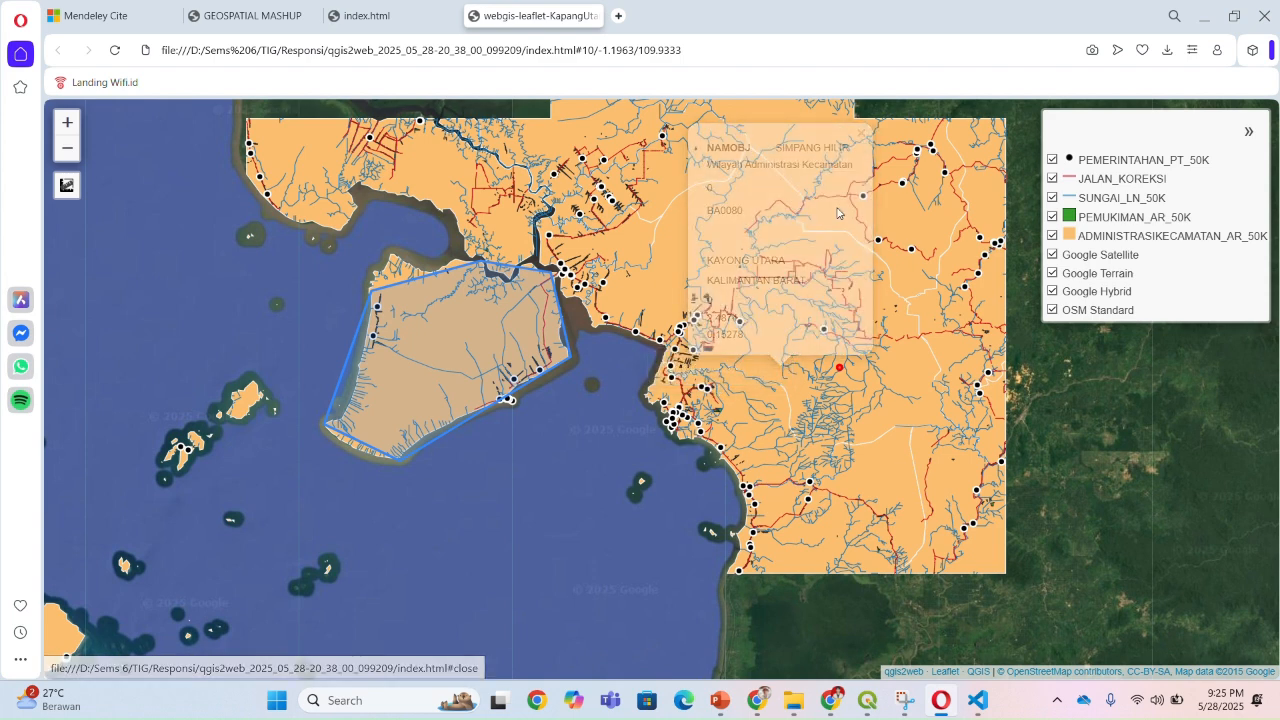
pyautogui.moveTo(749, 334); pyautogui.dragTo(713, 409)
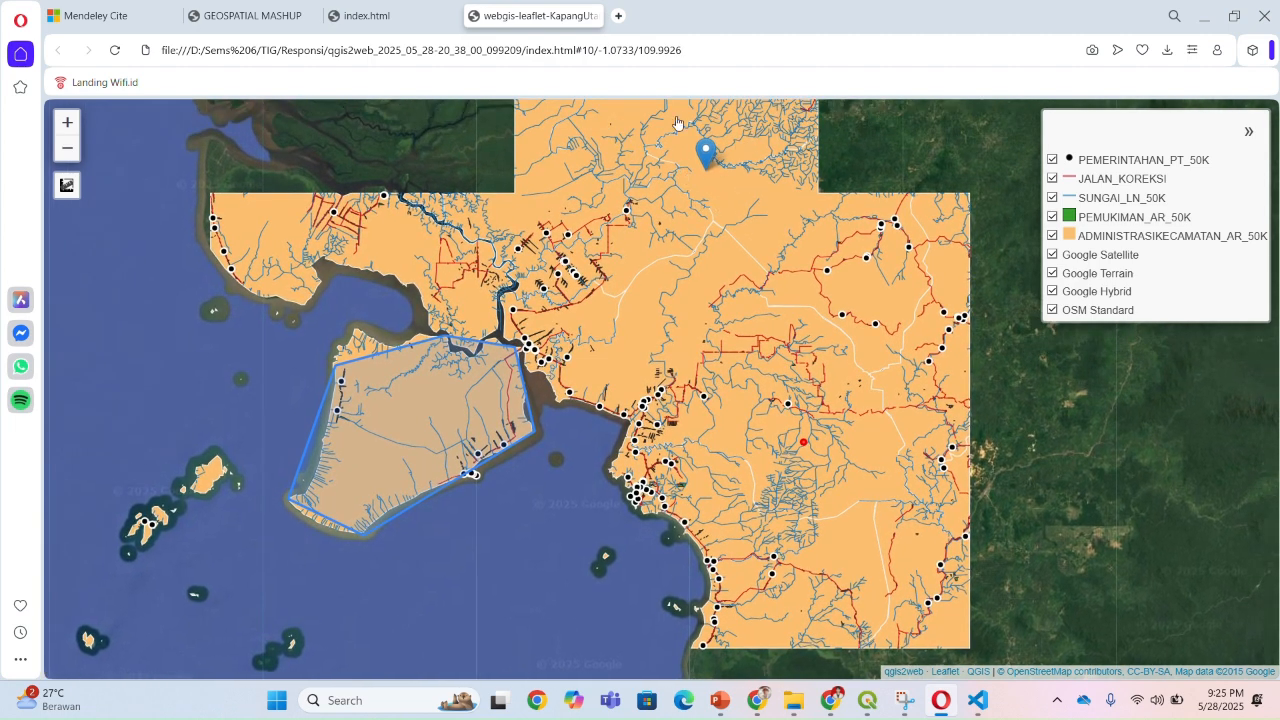
pyautogui.click(970, 705)
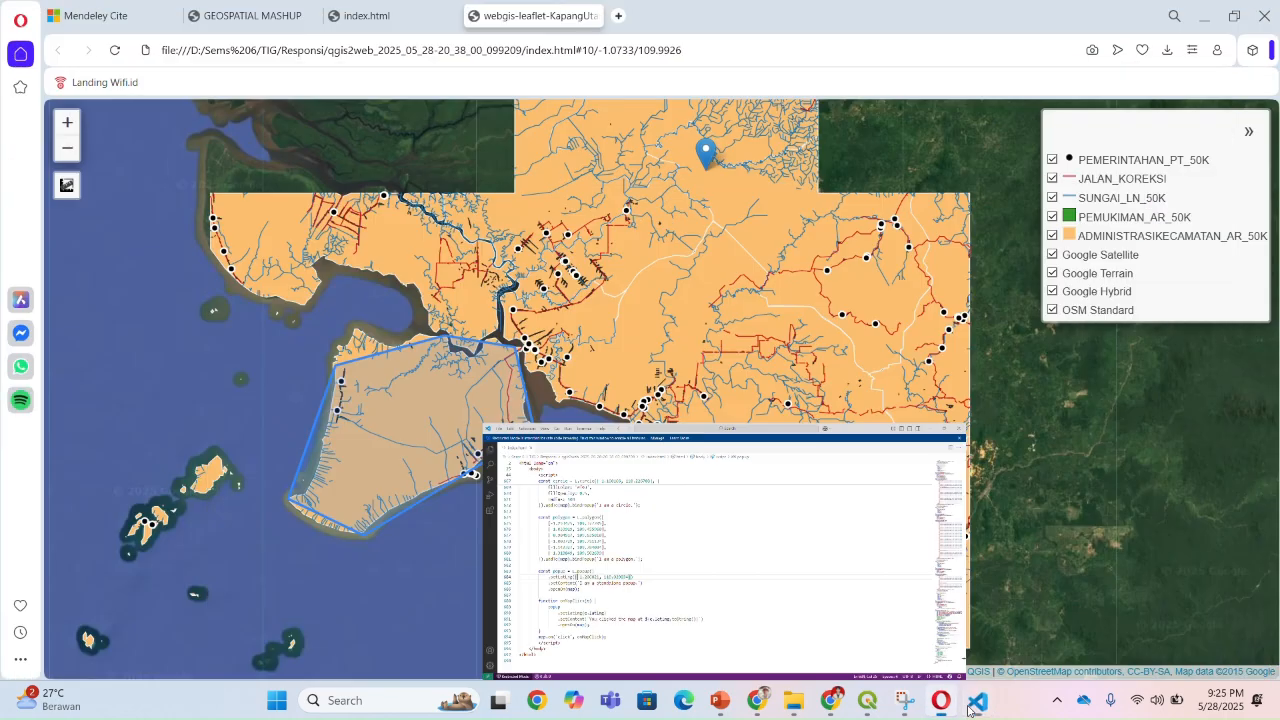
pyautogui.click(968, 705)
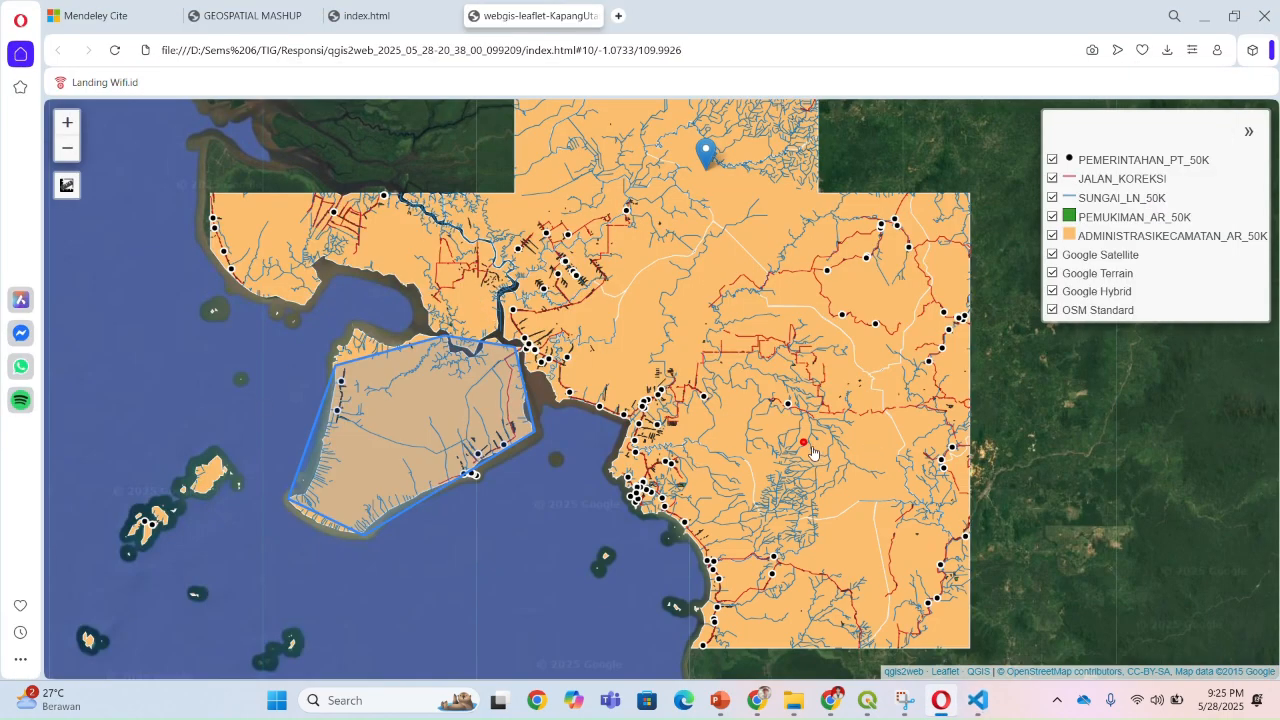
pyautogui.scroll(1, 813, 453)
pyautogui.scroll(3, 813, 453)
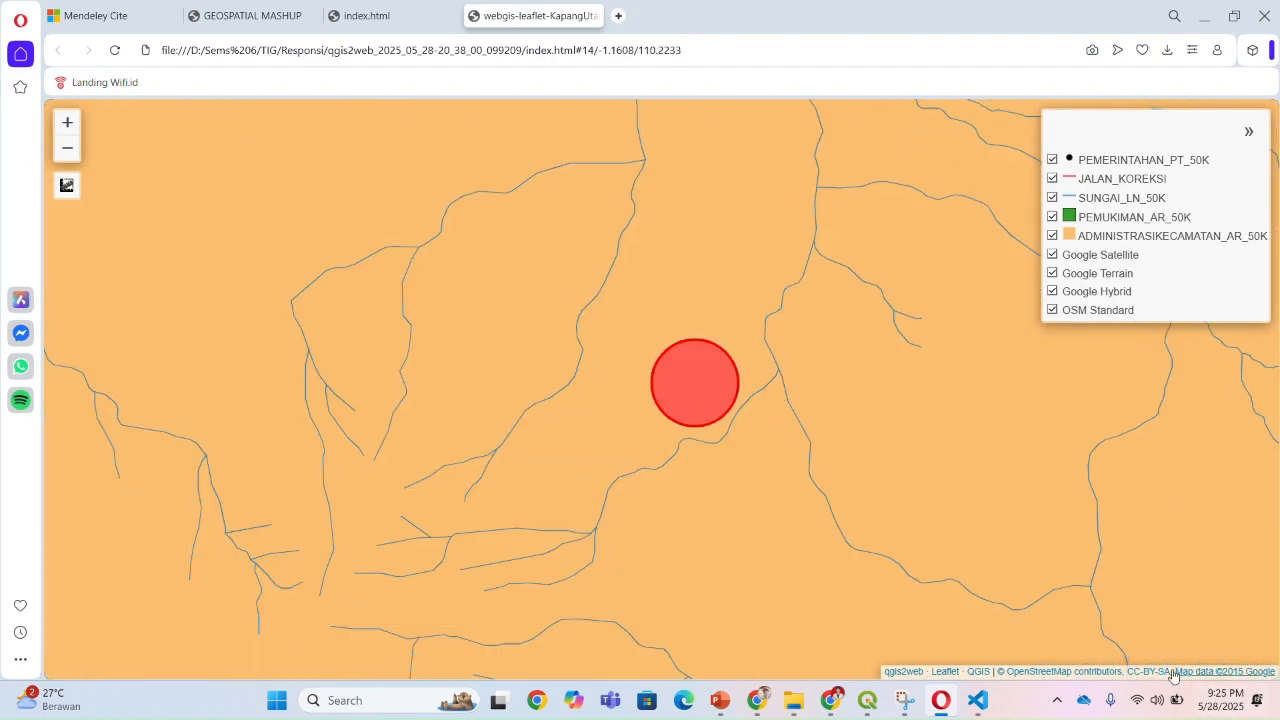
# Switch to Visual Studio Code and set the radius of L.circle to 1500 in index.html
pyautogui.click(977, 706)
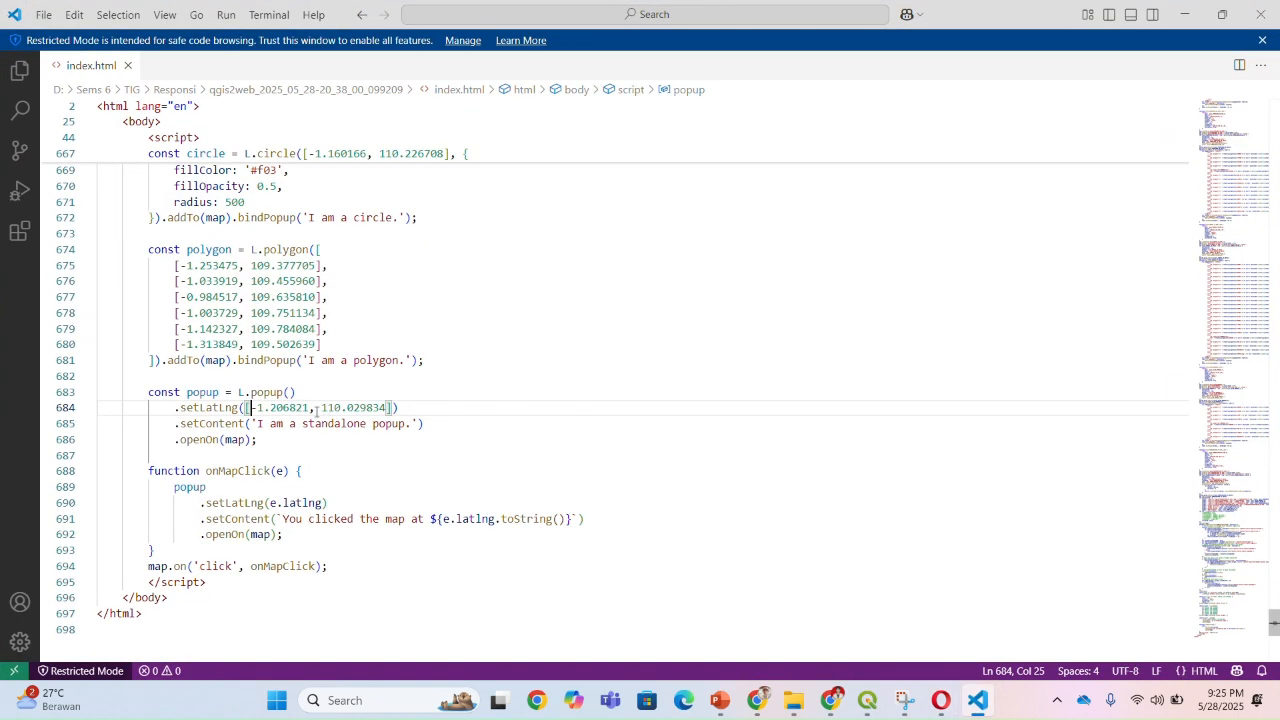
pyautogui.scroll(1, 248, 207)
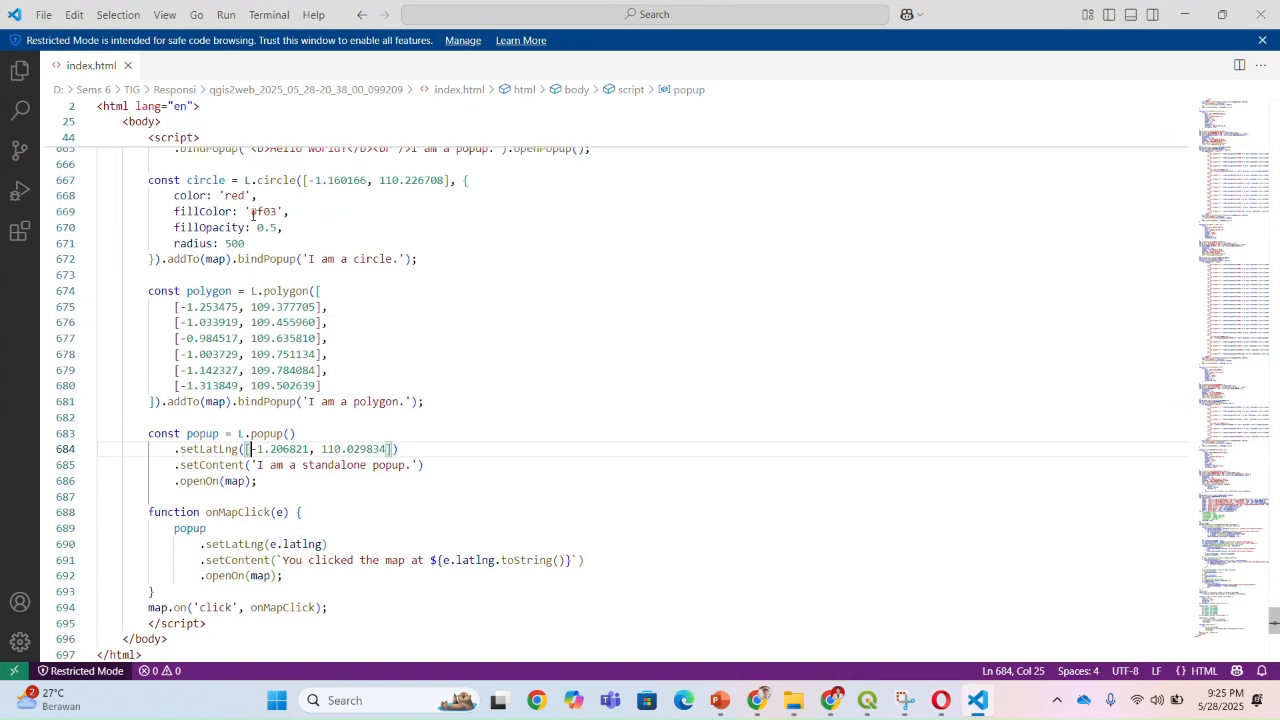
pyautogui.click(265, 243)
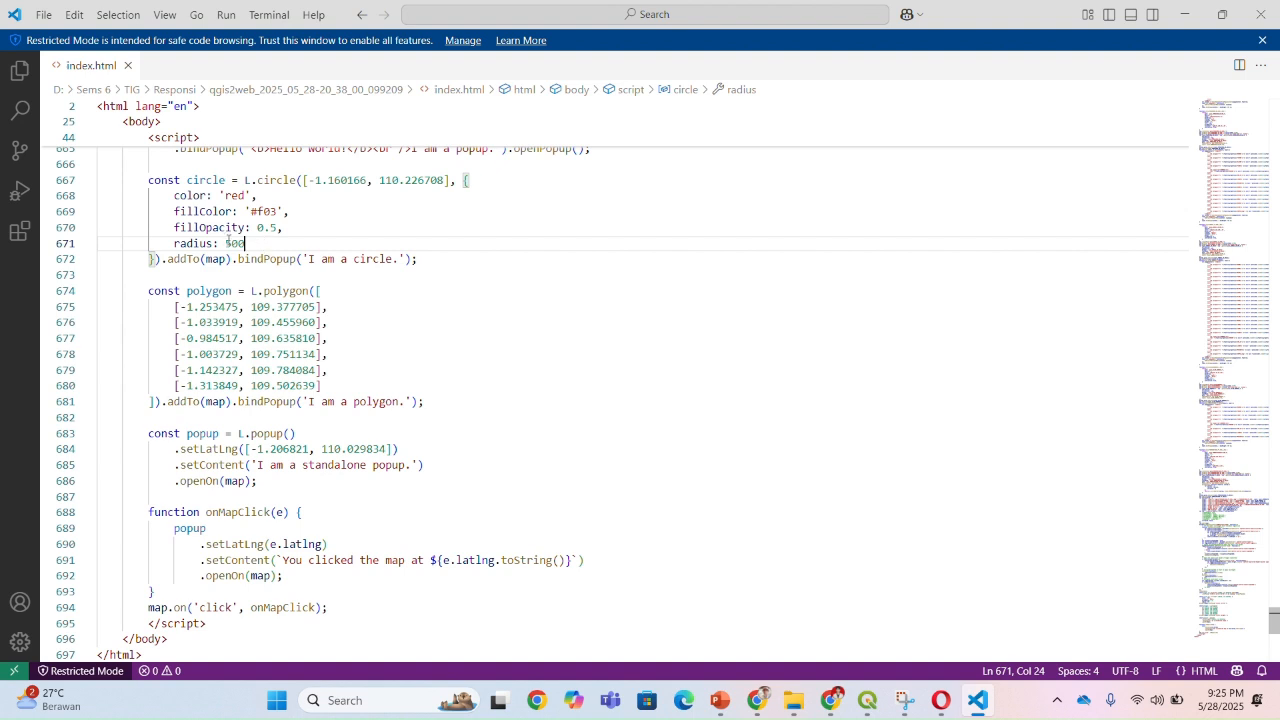
pyautogui.write('1')
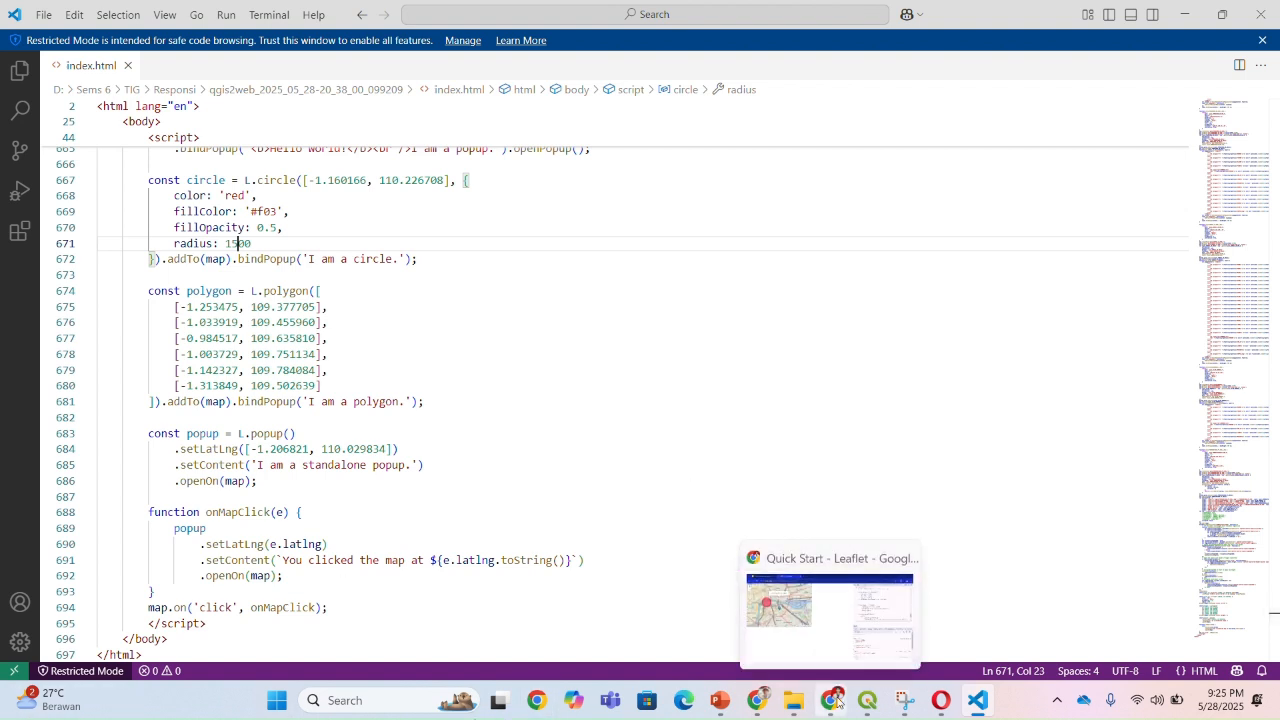
# Switch to Opera and reload the web map at an overview scale to apply the edited circle radius
pyautogui.moveTo(862, 707)
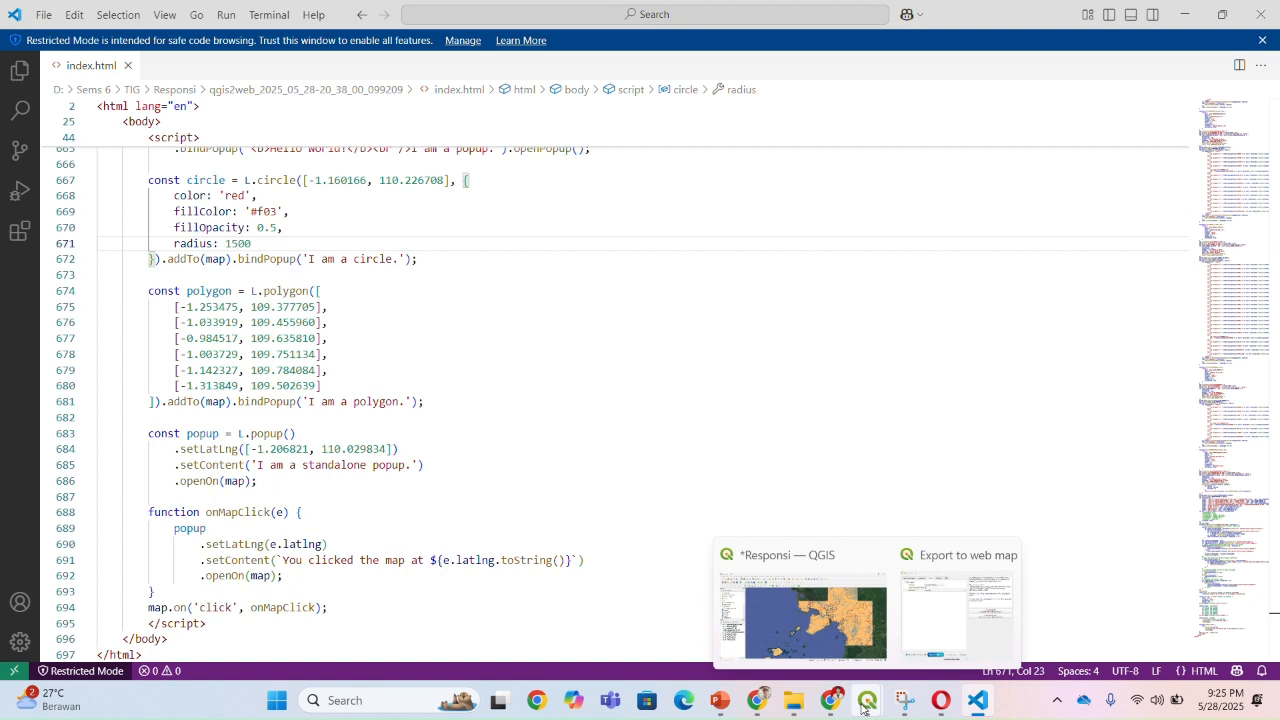
pyautogui.click(940, 703)
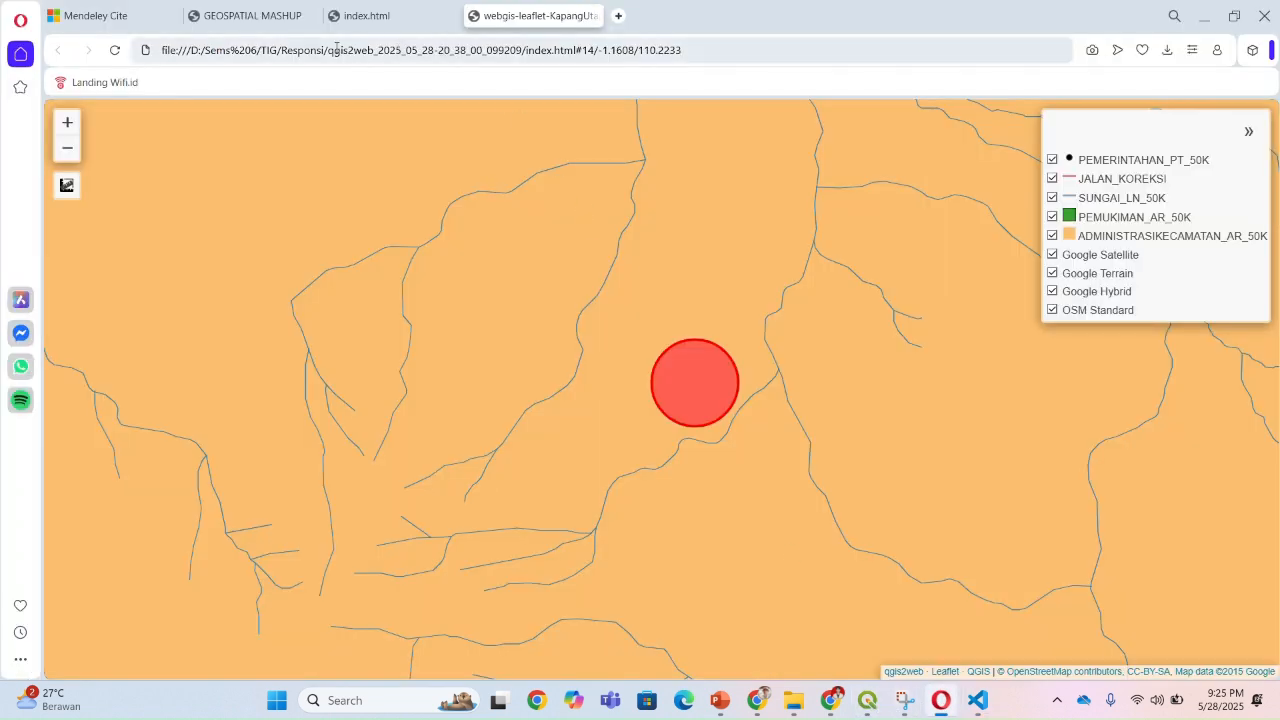
pyautogui.scroll(1, 357, 349)
pyautogui.scroll(-2, 377, 346)
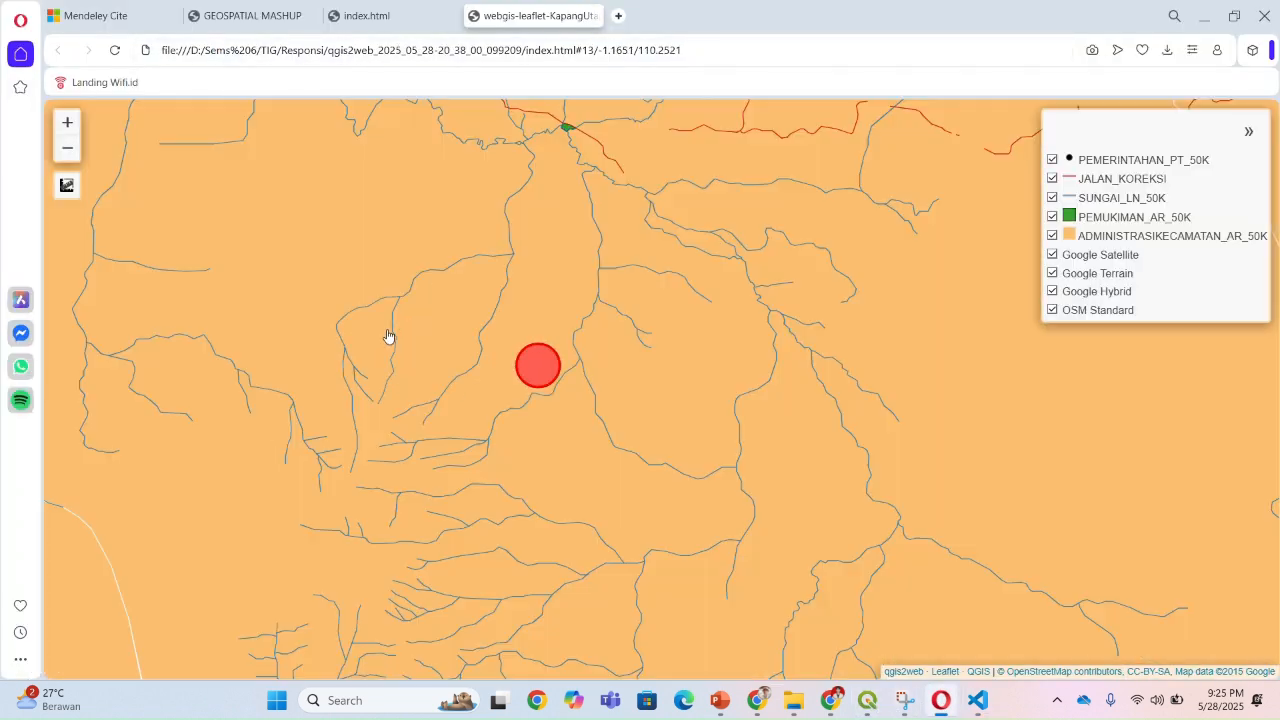
pyautogui.scroll(-3, 389, 336)
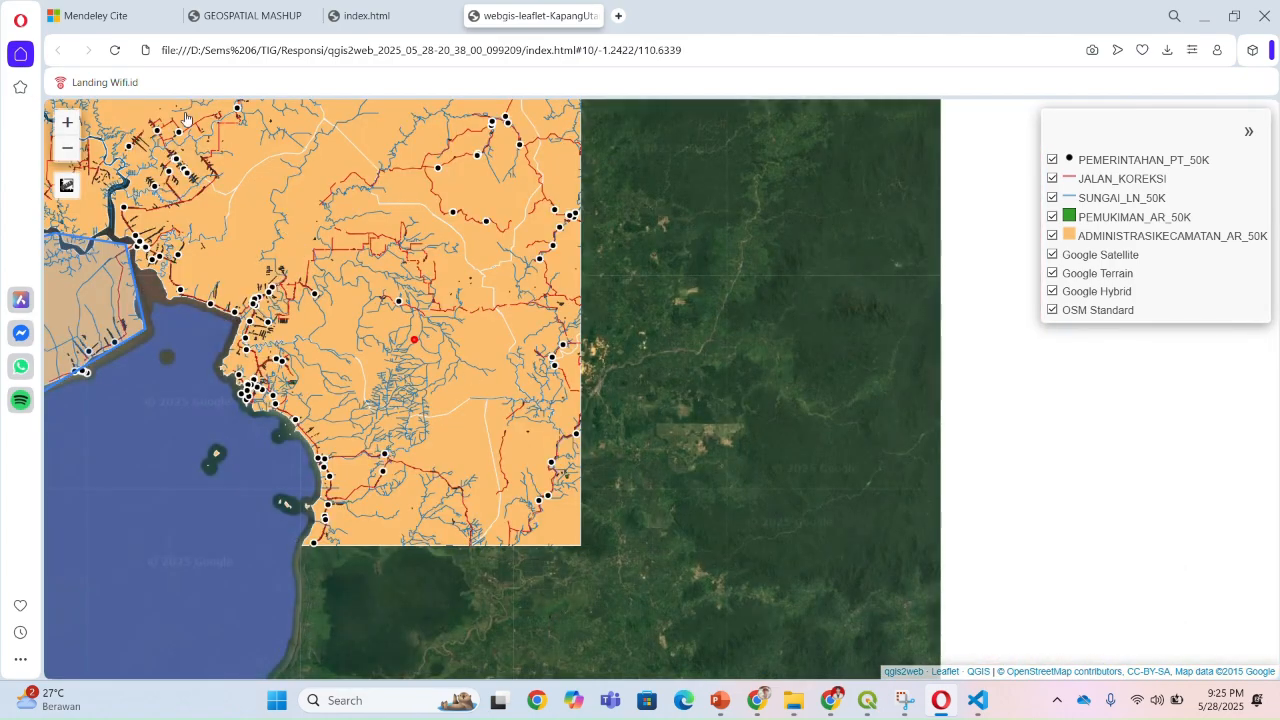
pyautogui.click(114, 49)
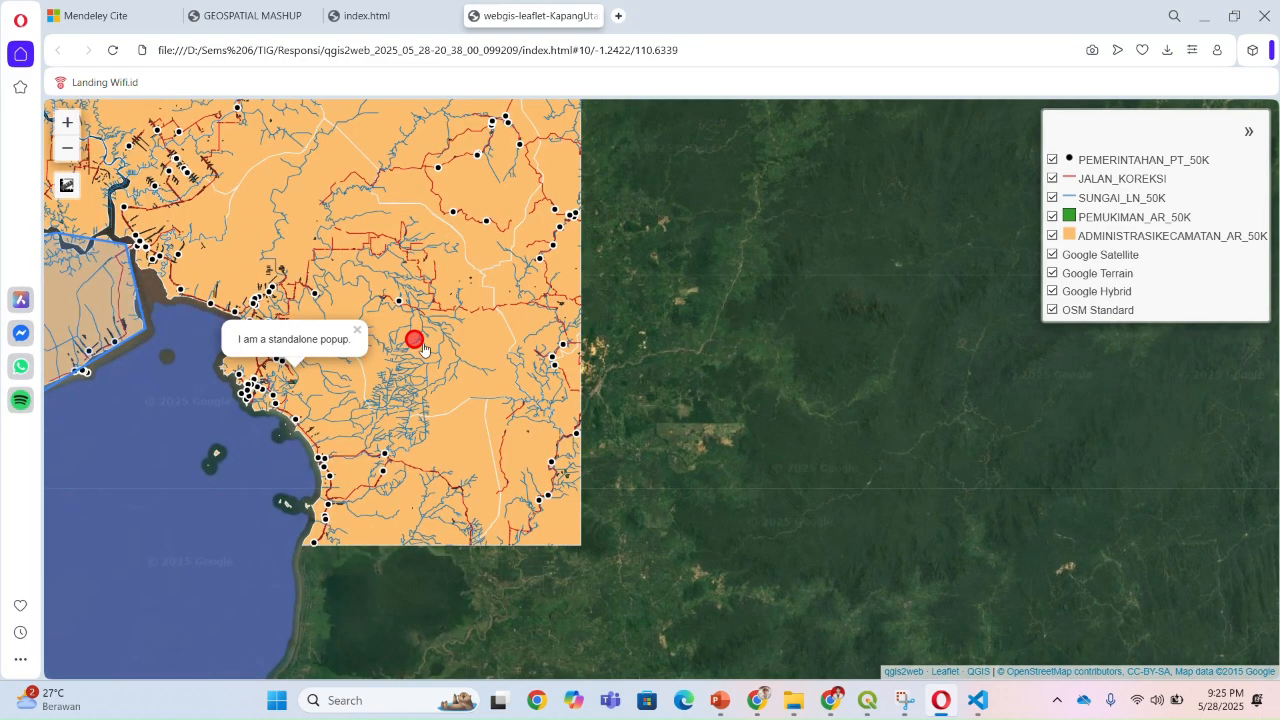
# Check the enlarged circle, marker and polygon together on the reloaded map and close the standalone popup
pyautogui.moveTo(400, 372); pyautogui.dragTo(676, 410)
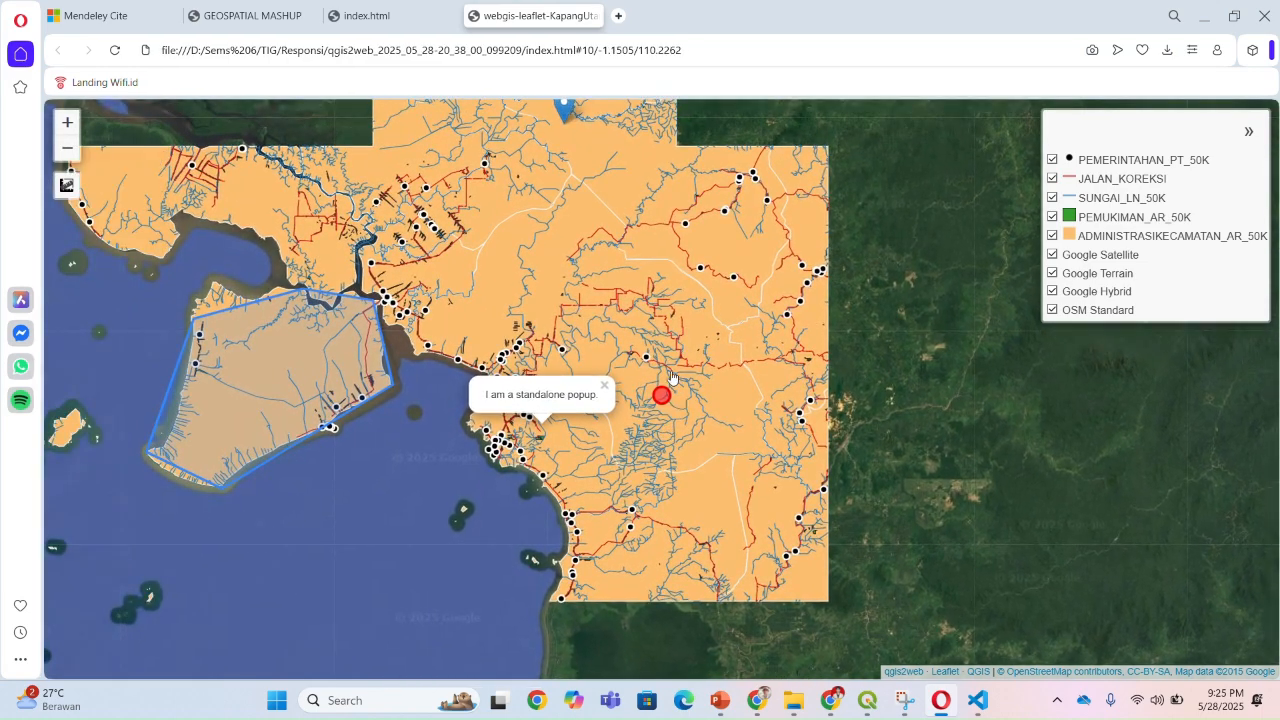
pyautogui.moveTo(565, 437); pyautogui.dragTo(590, 487)
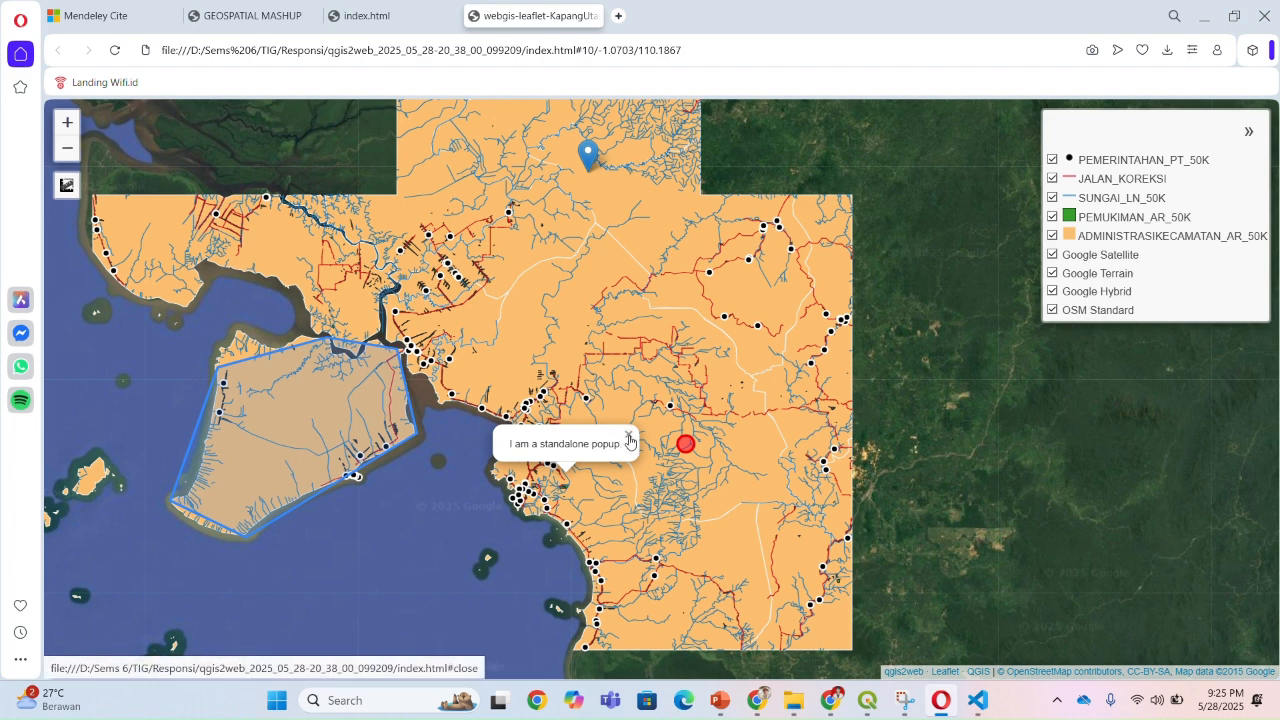
pyautogui.click(629, 439)
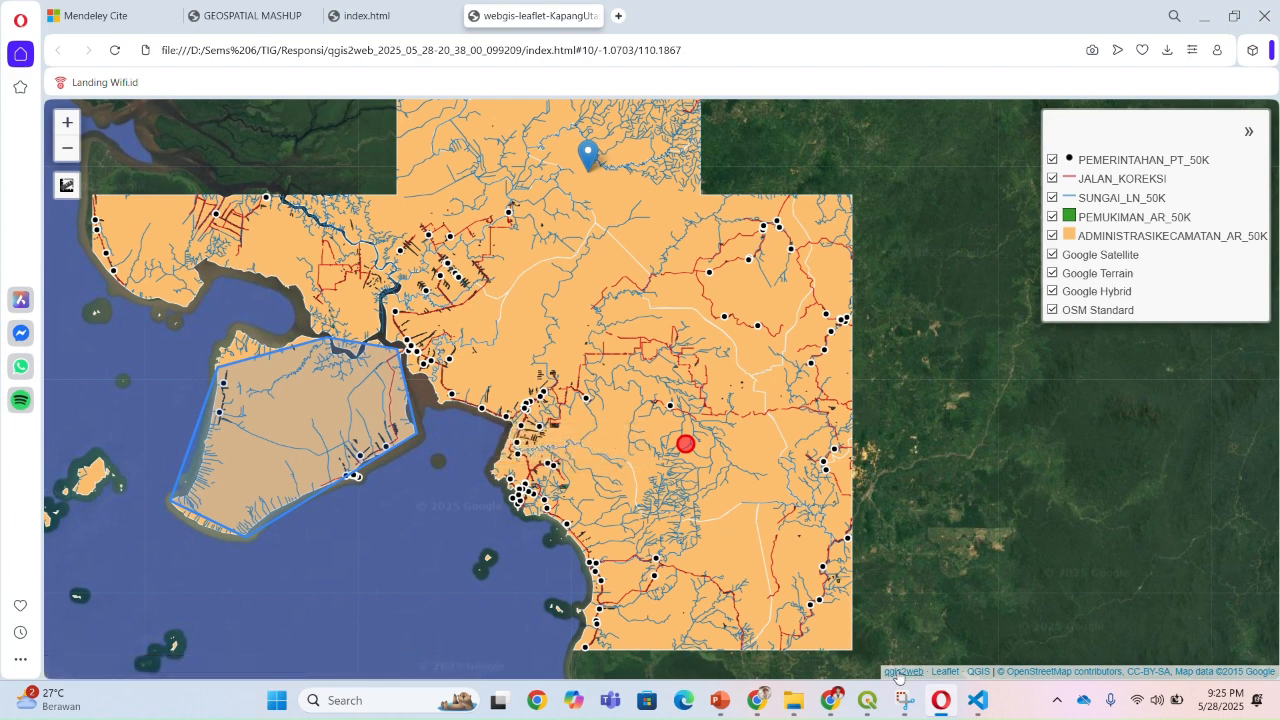